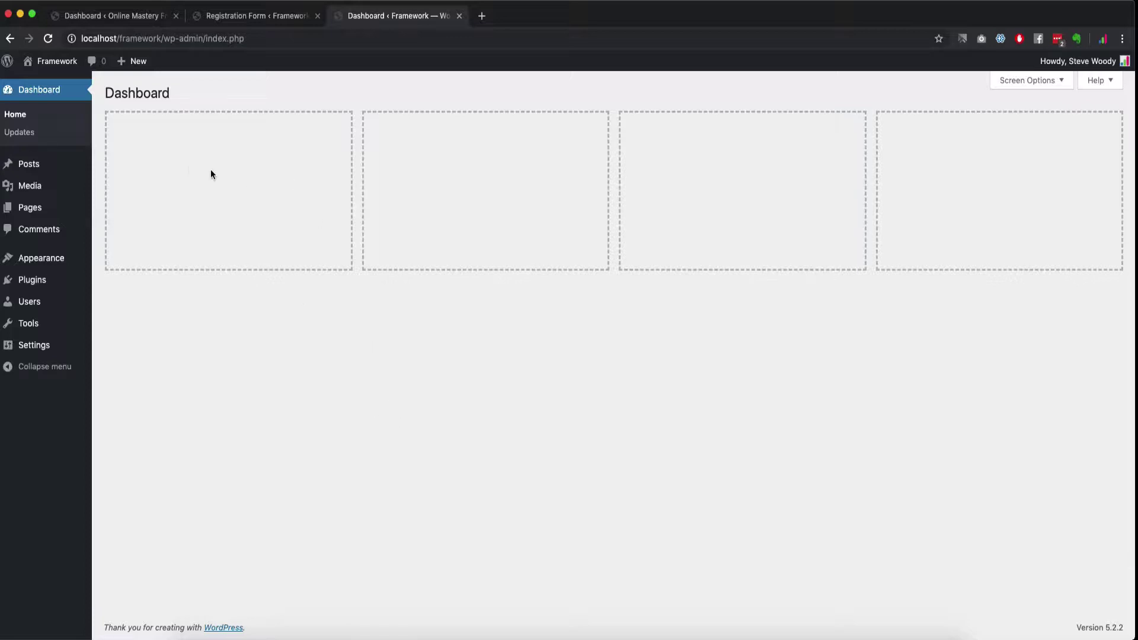
Look through the Posts, Pages and Comments lists of the Framework site to compare them.
mouse_move(49, 217)
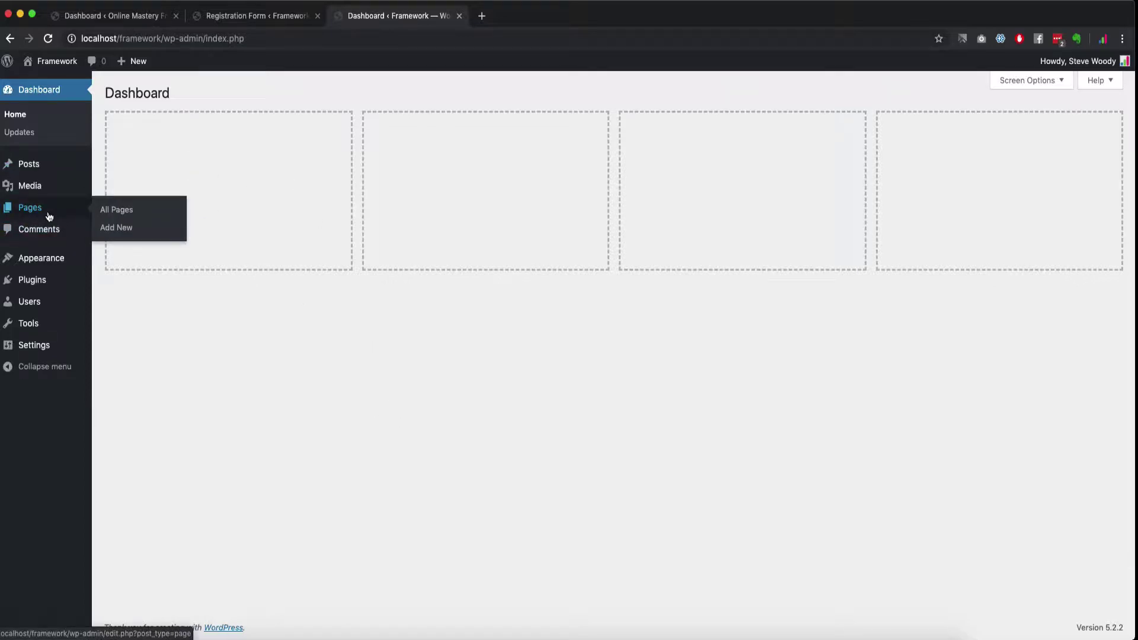
left_click(24, 167)
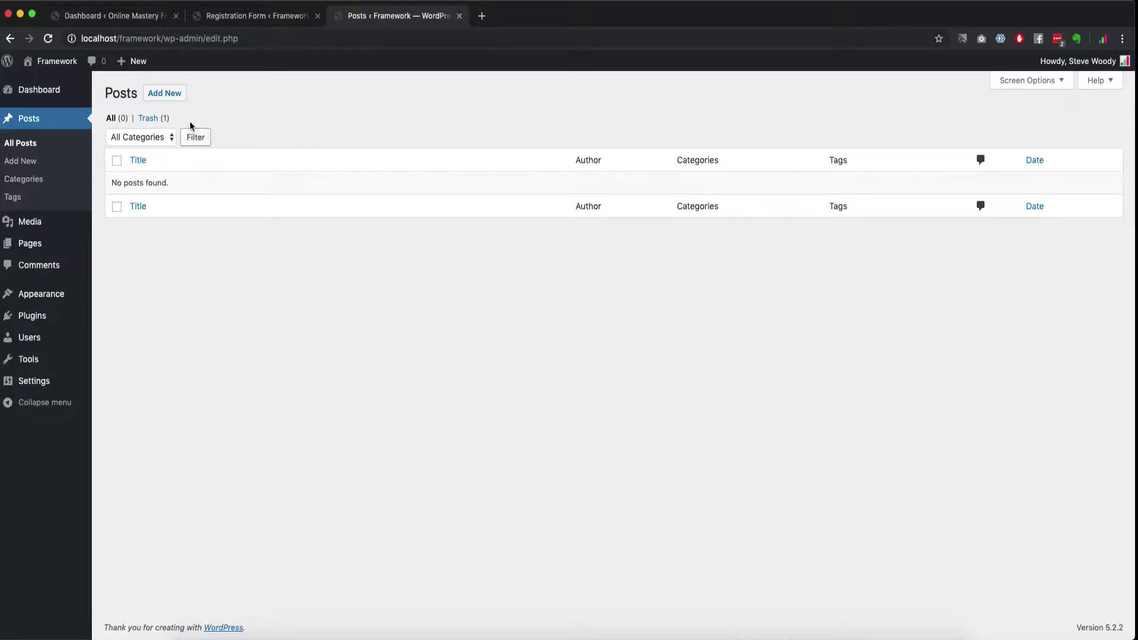
left_click_drag(105, 93, 137, 96)
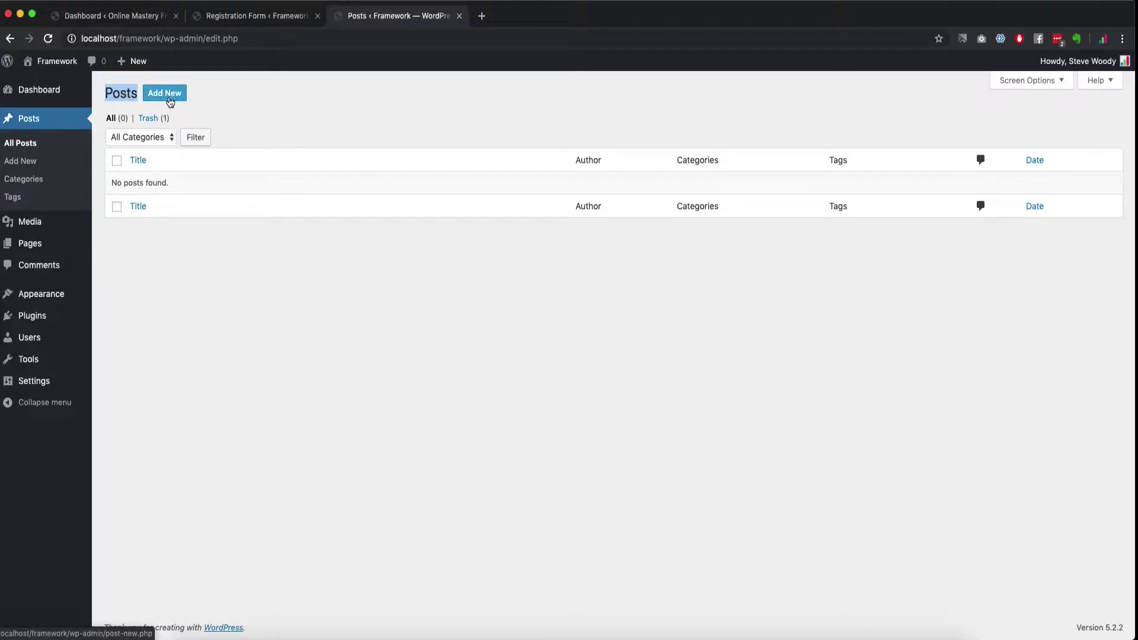
left_click(250, 99)
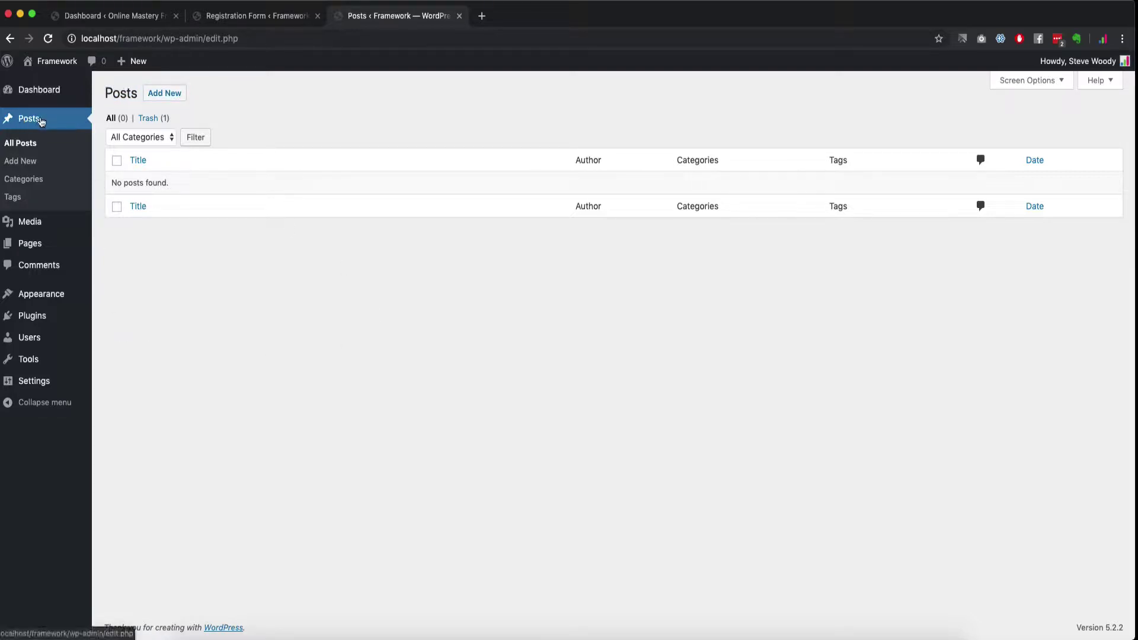
left_click(30, 243)
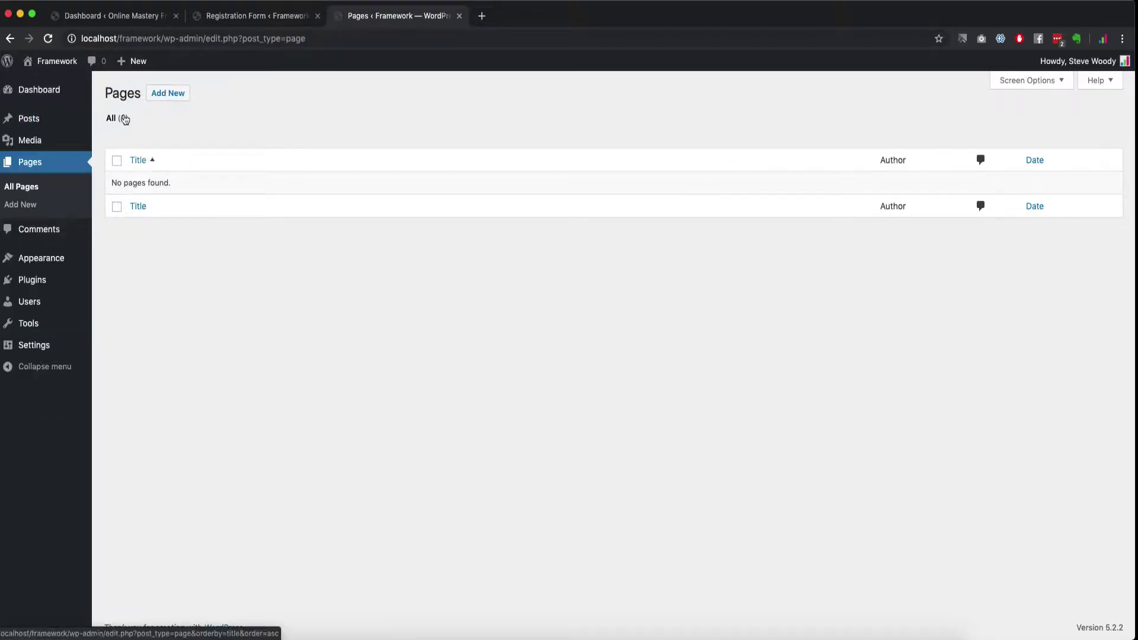
left_click_drag(102, 94, 139, 101)
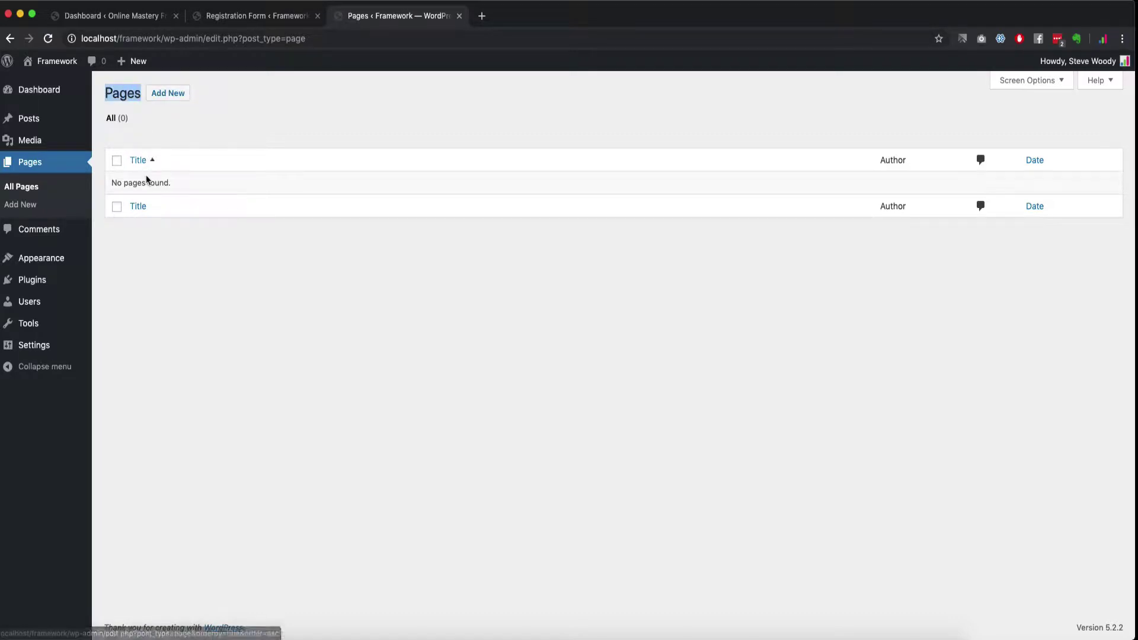
left_click(26, 121)
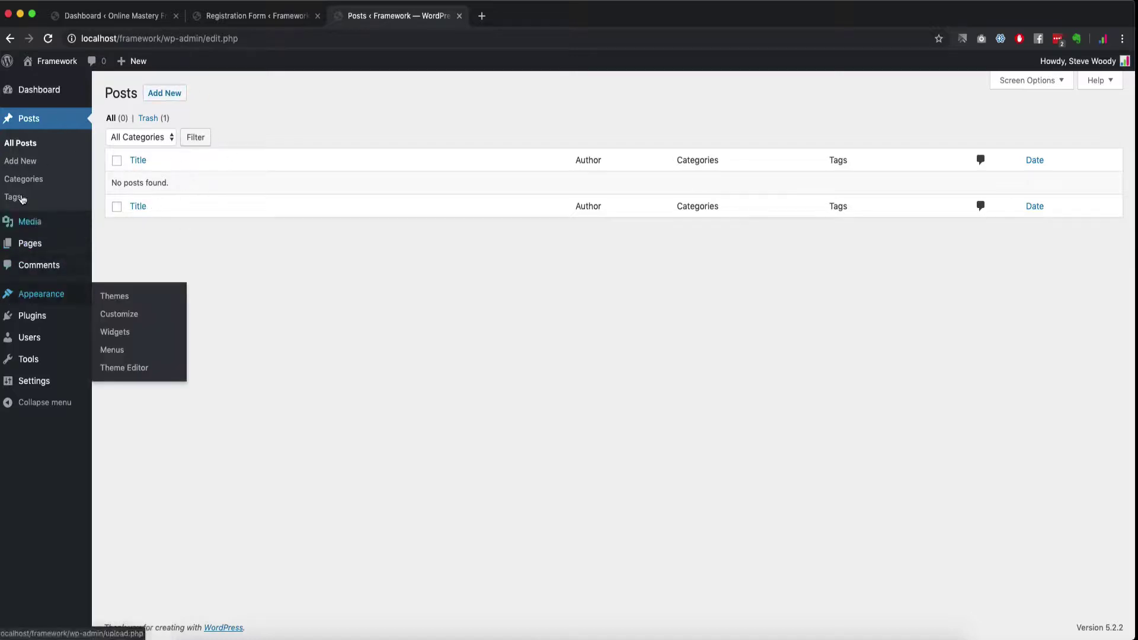
left_click(51, 265)
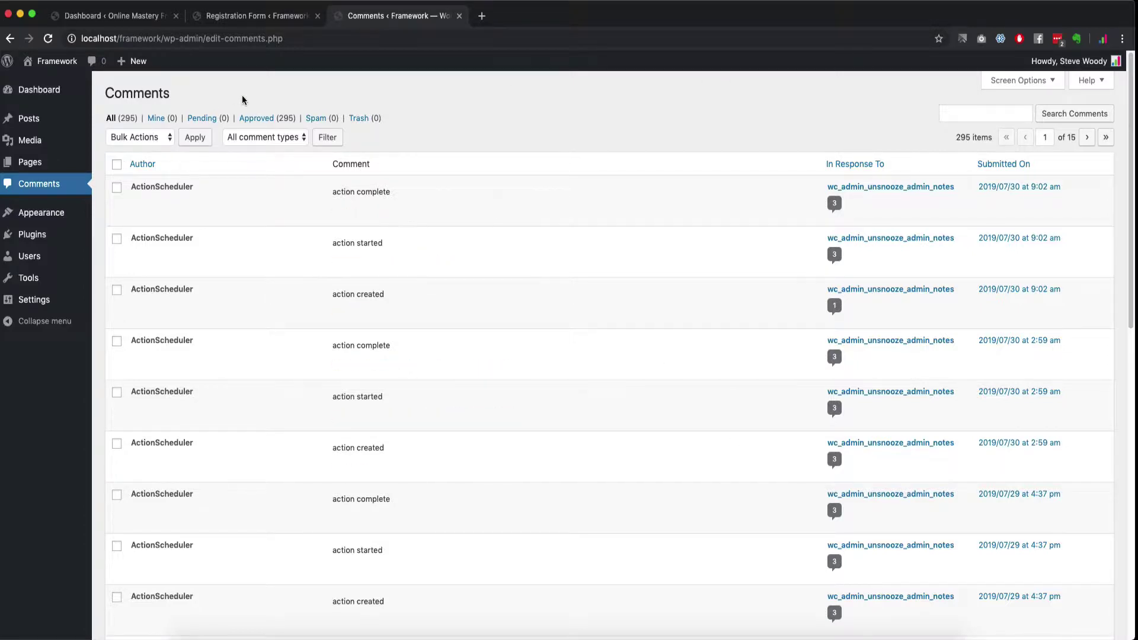
Inspect the Posts list's screen options, including the column toggles and the number of items per page.
left_click(27, 118)
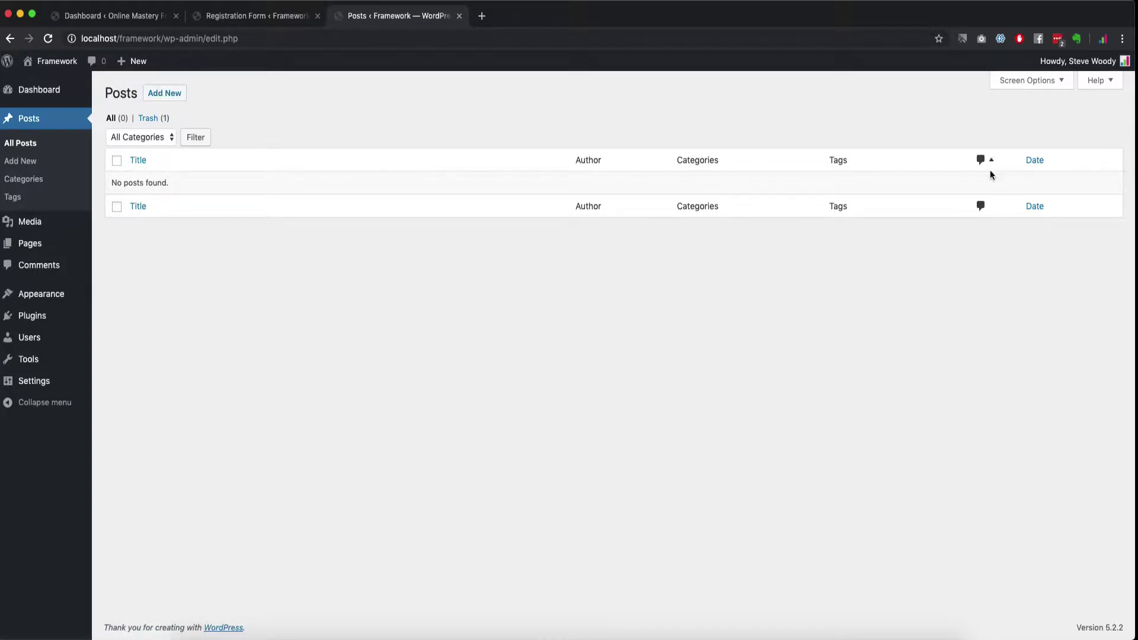
left_click(1036, 84)
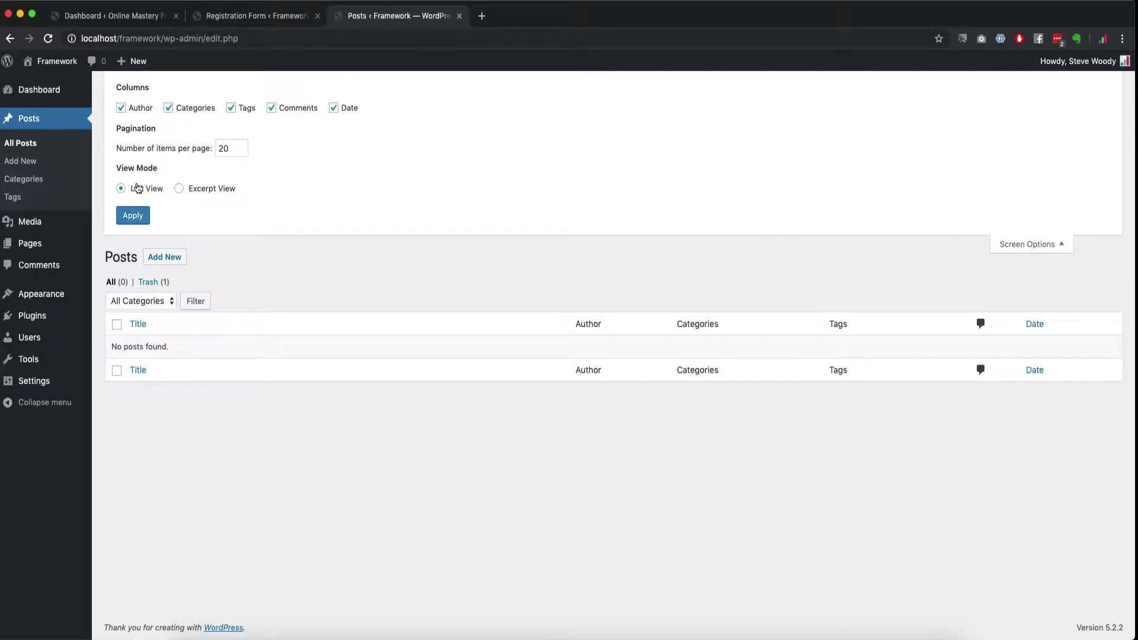
double_click(229, 148)
left_click(121, 108)
left_click(122, 108)
left_click(1035, 246)
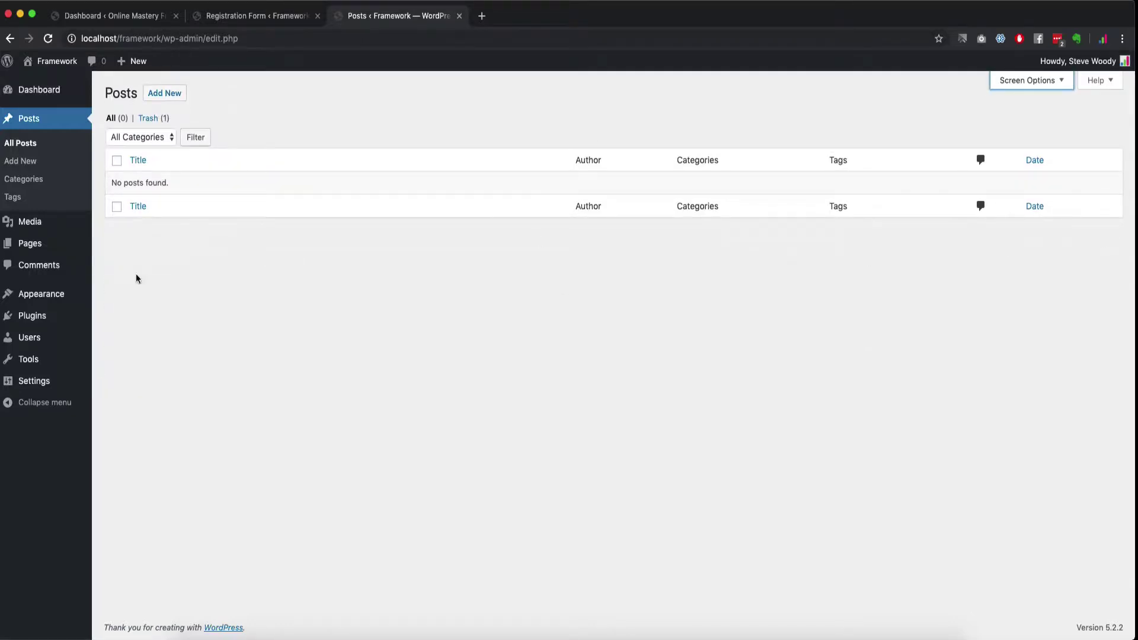
Inspect the screen options of the Pages list for comparison with those of Posts.
left_click(23, 244)
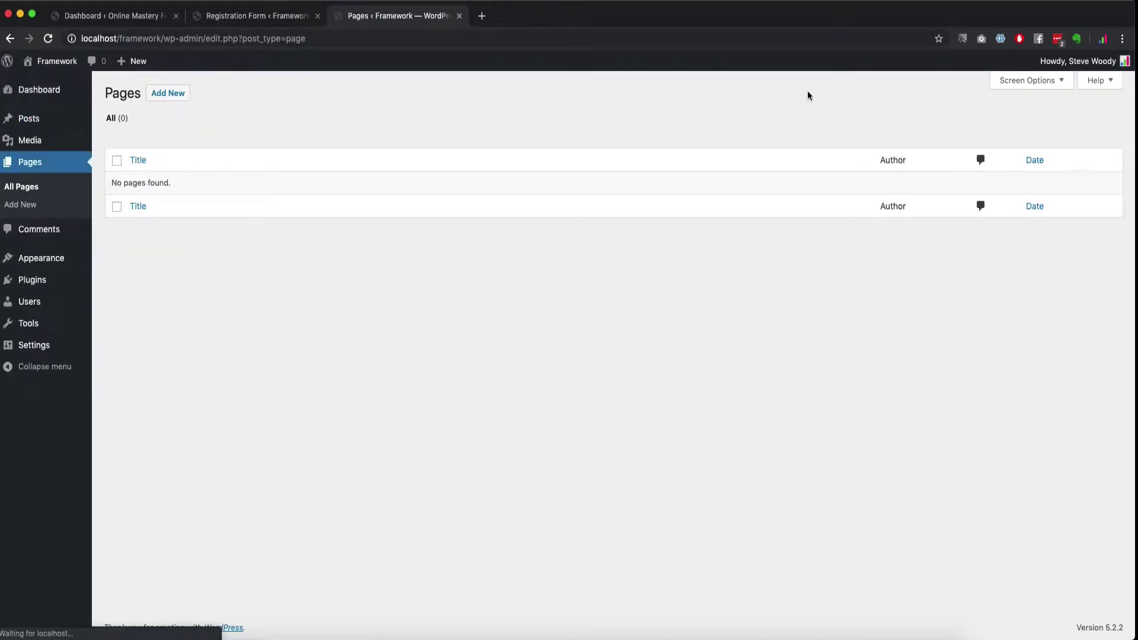
left_click(1029, 81)
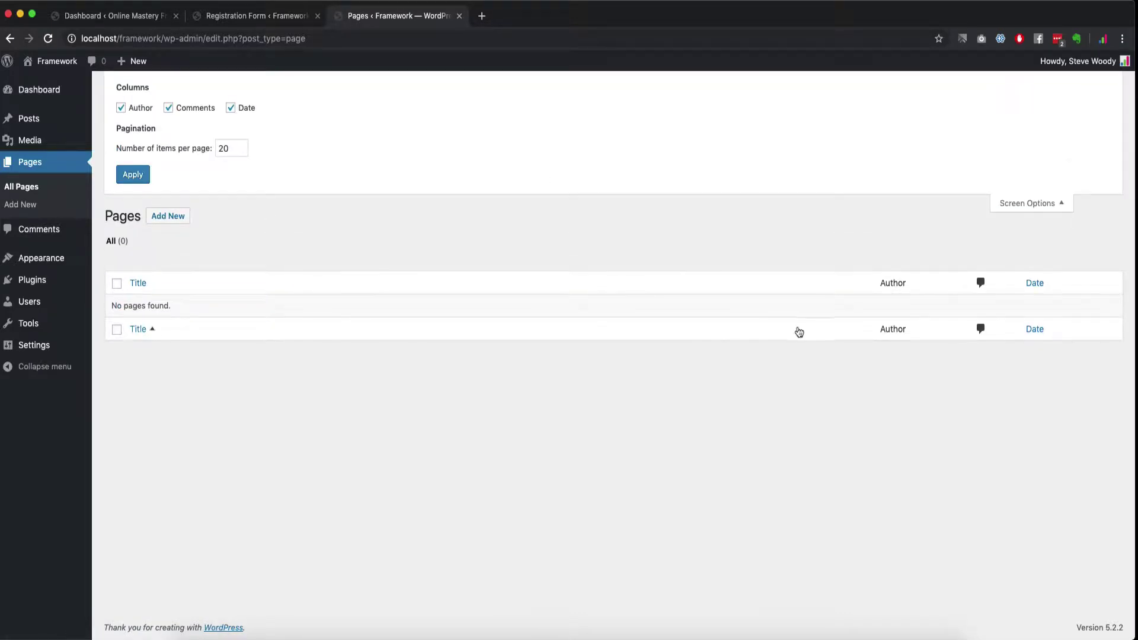
left_click(1055, 203)
Compare the sections available under Posts, such as Categories and Tags, with those available under Pages.
left_click(36, 119)
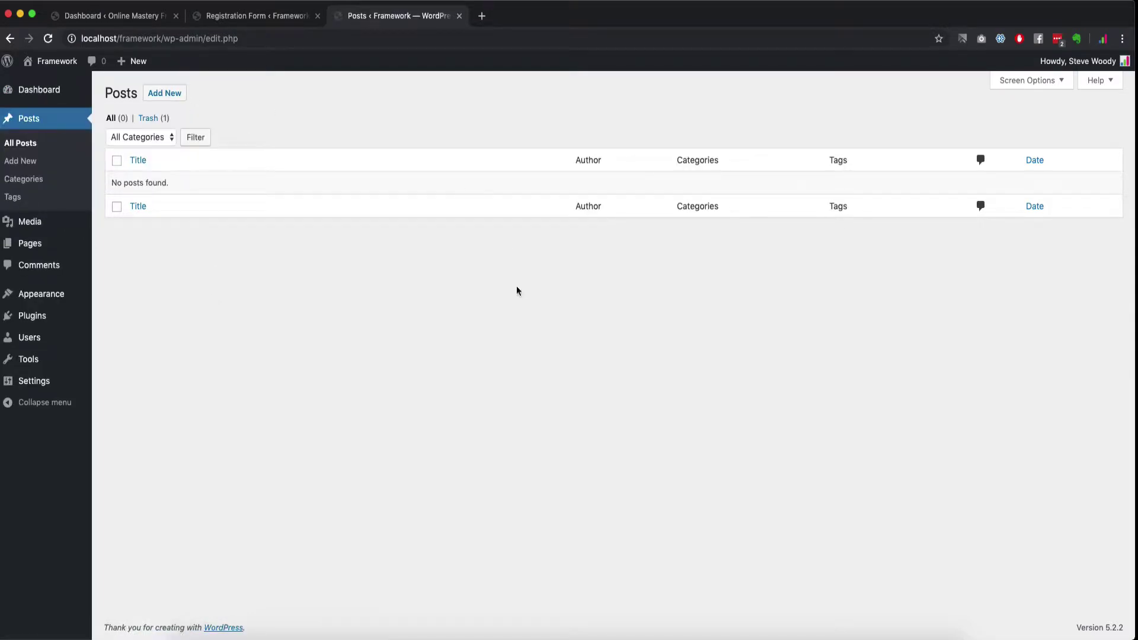
left_click(166, 95)
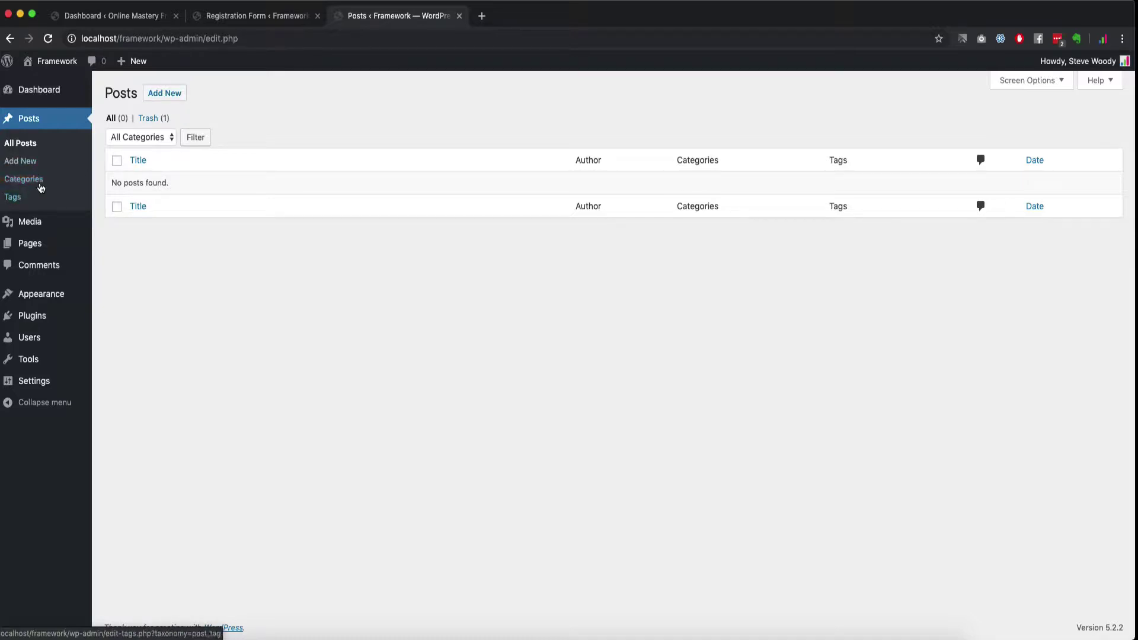
left_click(46, 126)
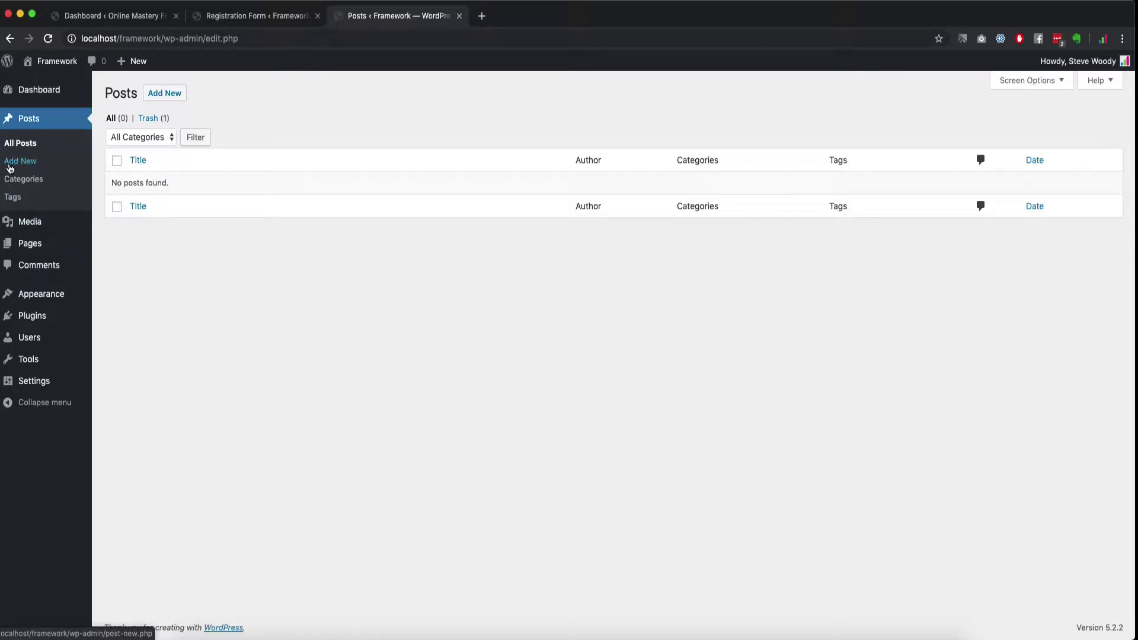
left_click(31, 244)
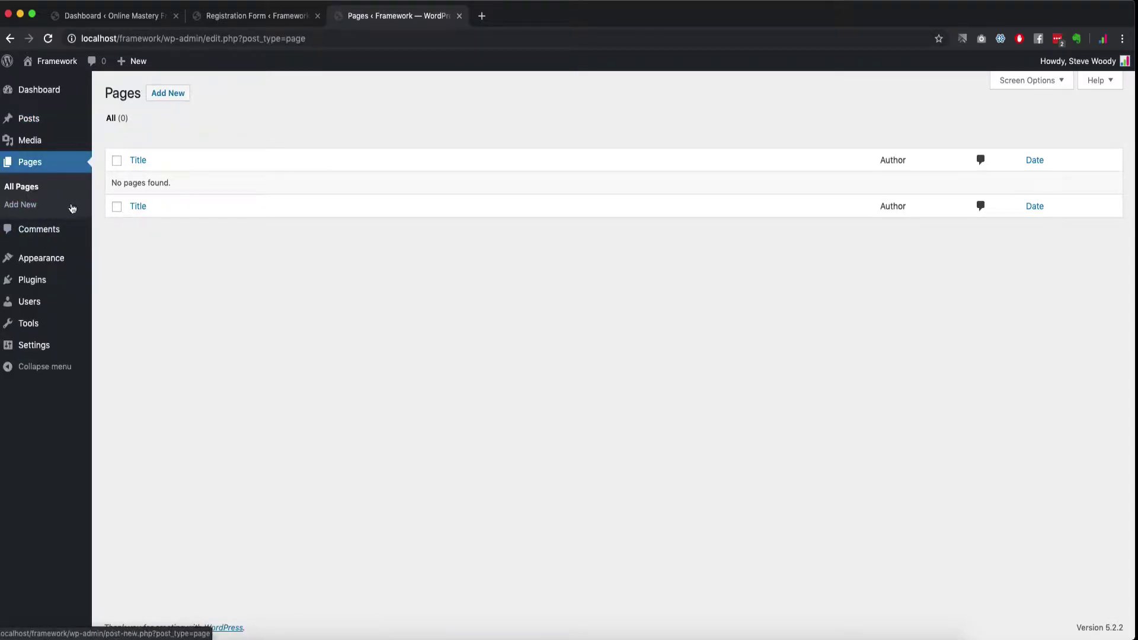
left_click(48, 121)
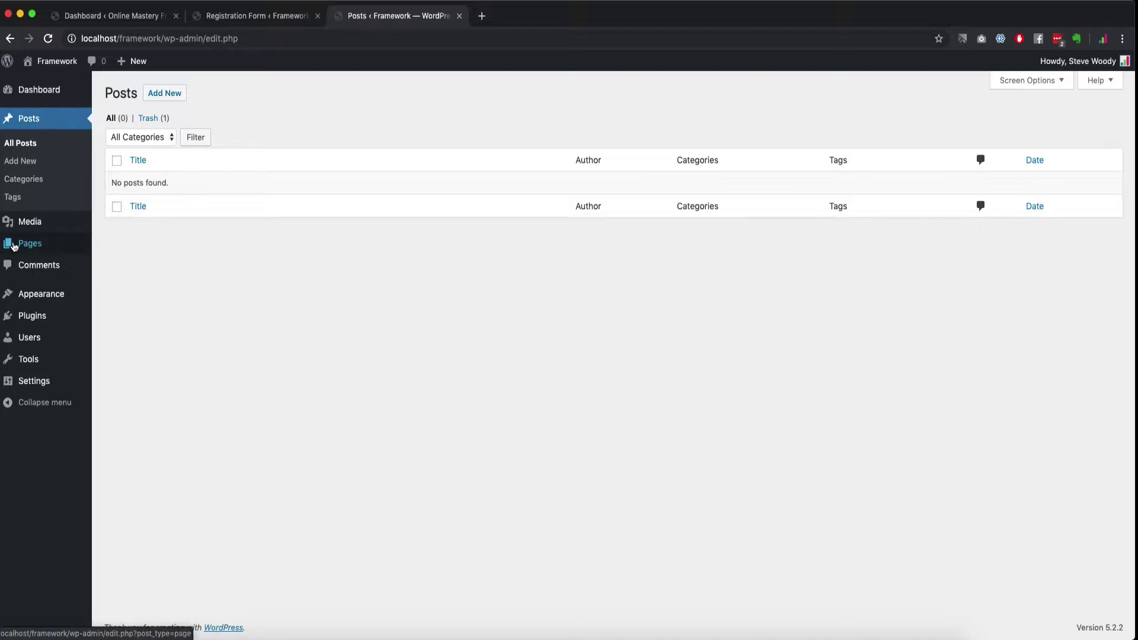
mouse_move(30, 247)
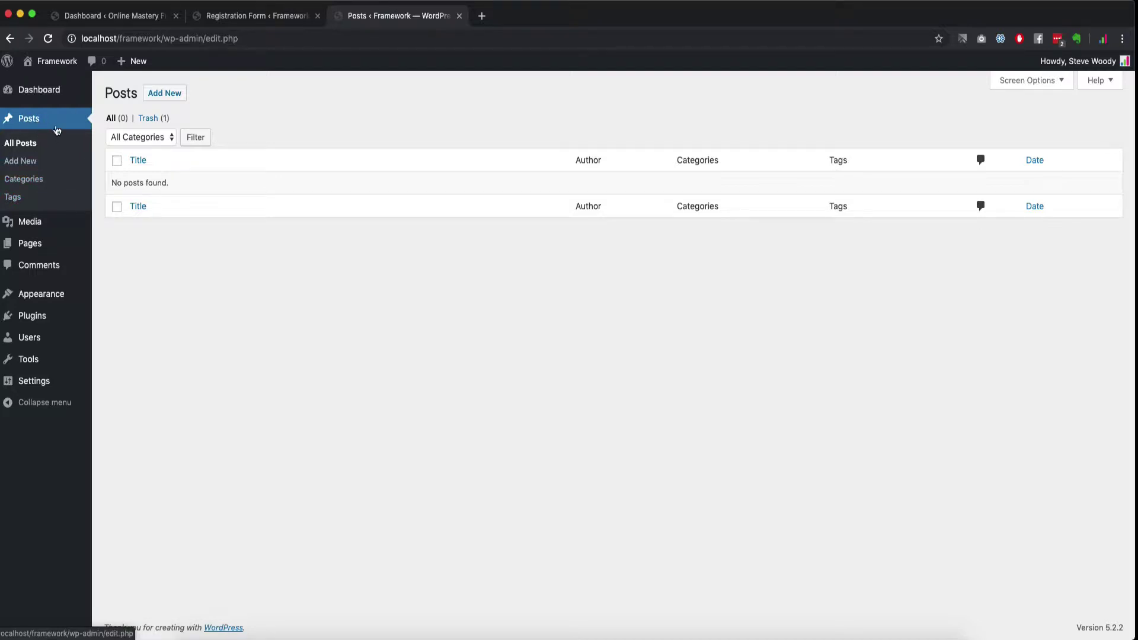
Start a new post and clear the welcome tip and the document settings from the editor.
left_click(159, 93)
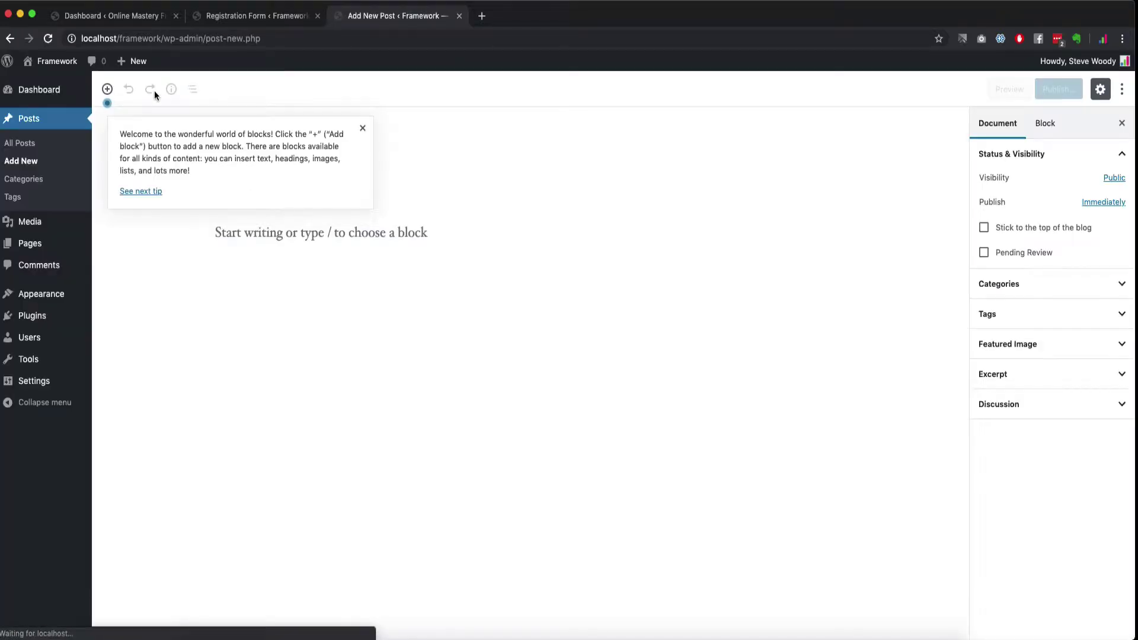
left_click(363, 129)
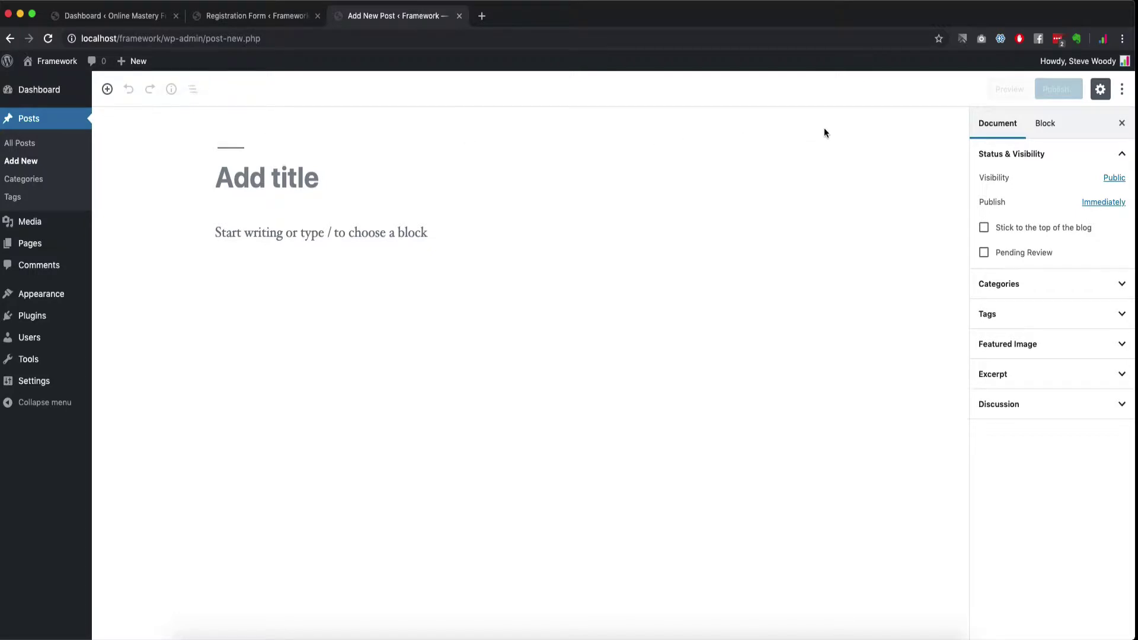
left_click(1122, 122)
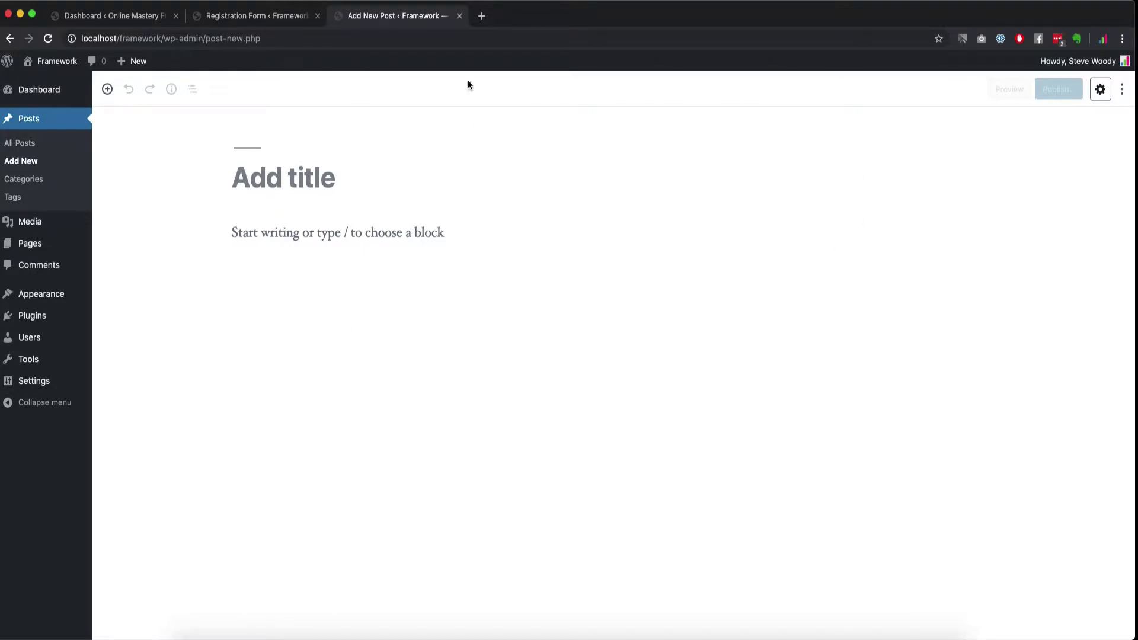
Title the post "New Post" and add the paragraph "This is the content of our first post".
left_click(312, 178)
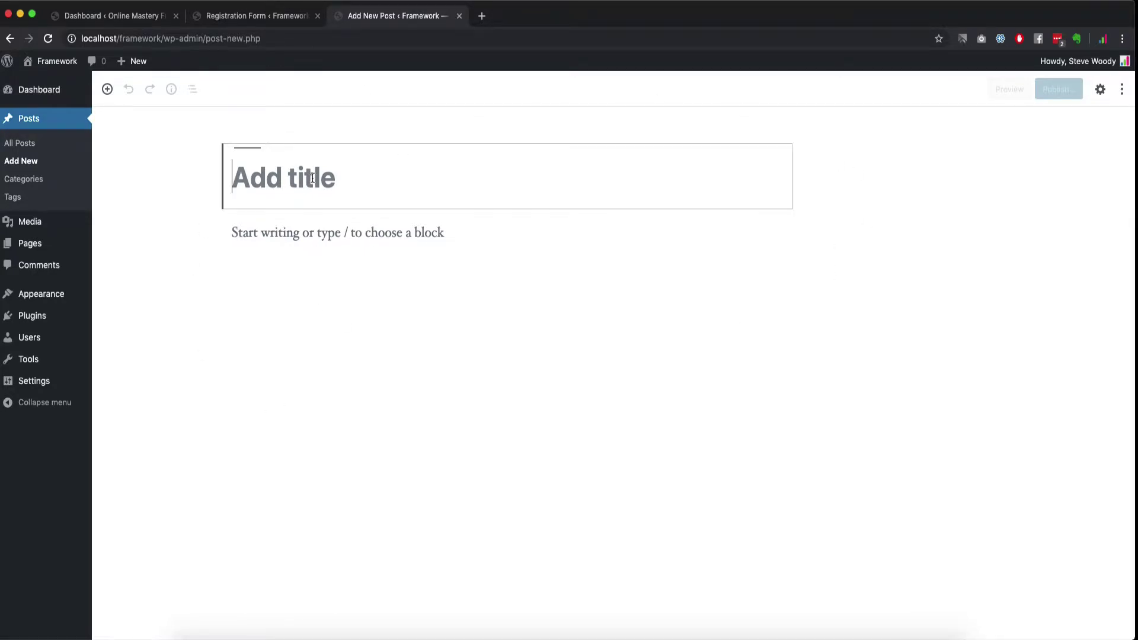
type("New Post")
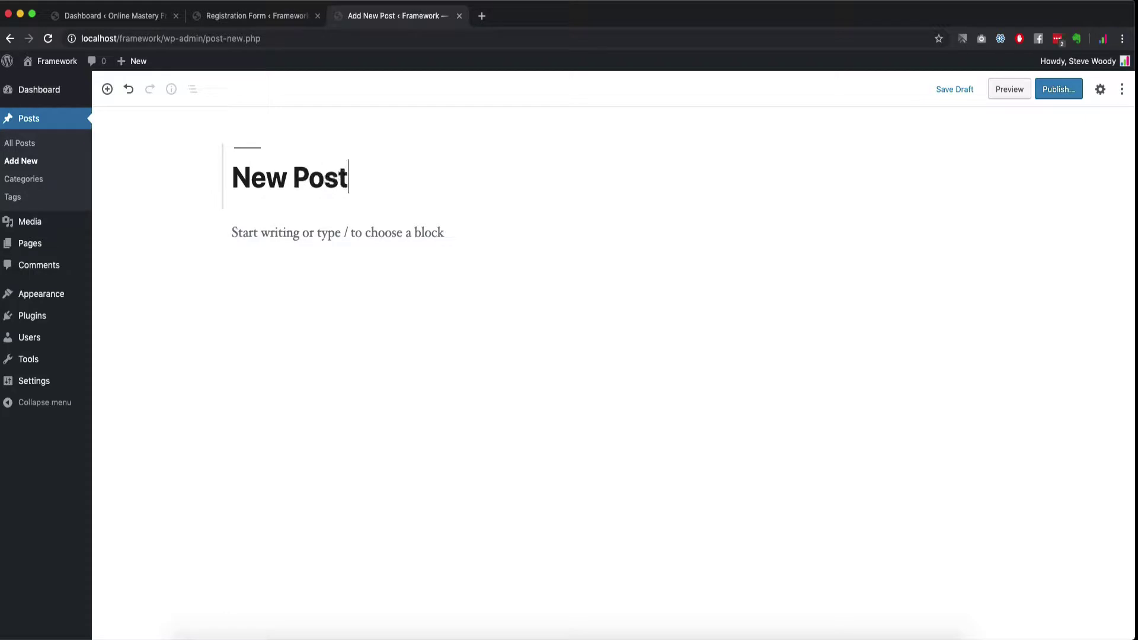
key("Return")
type("Thi")
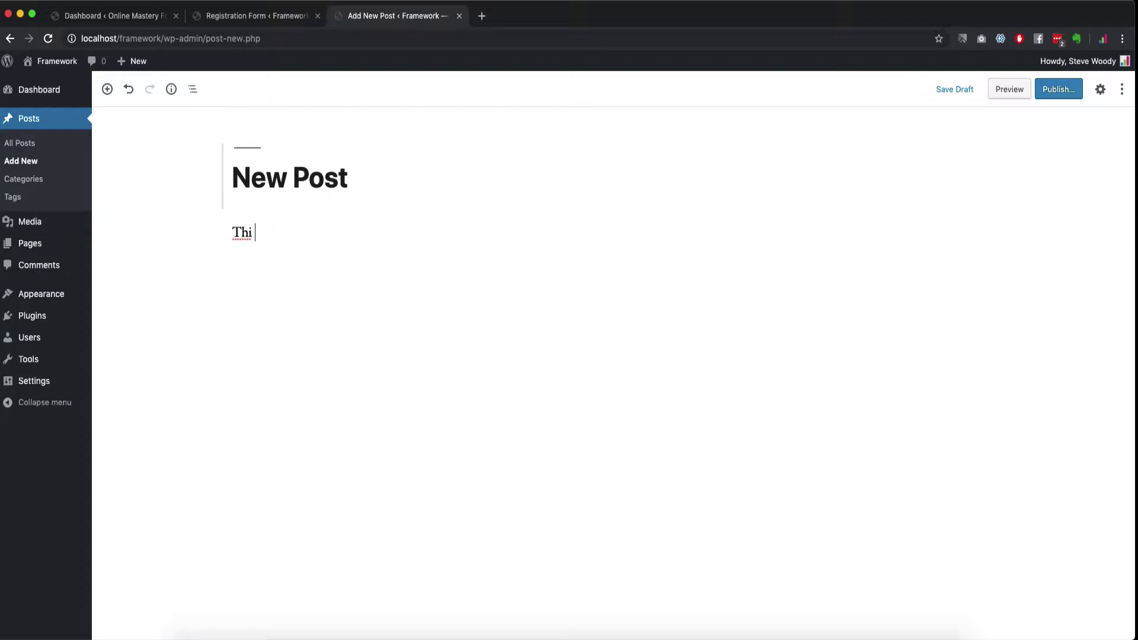
type("s is the content of our first post")
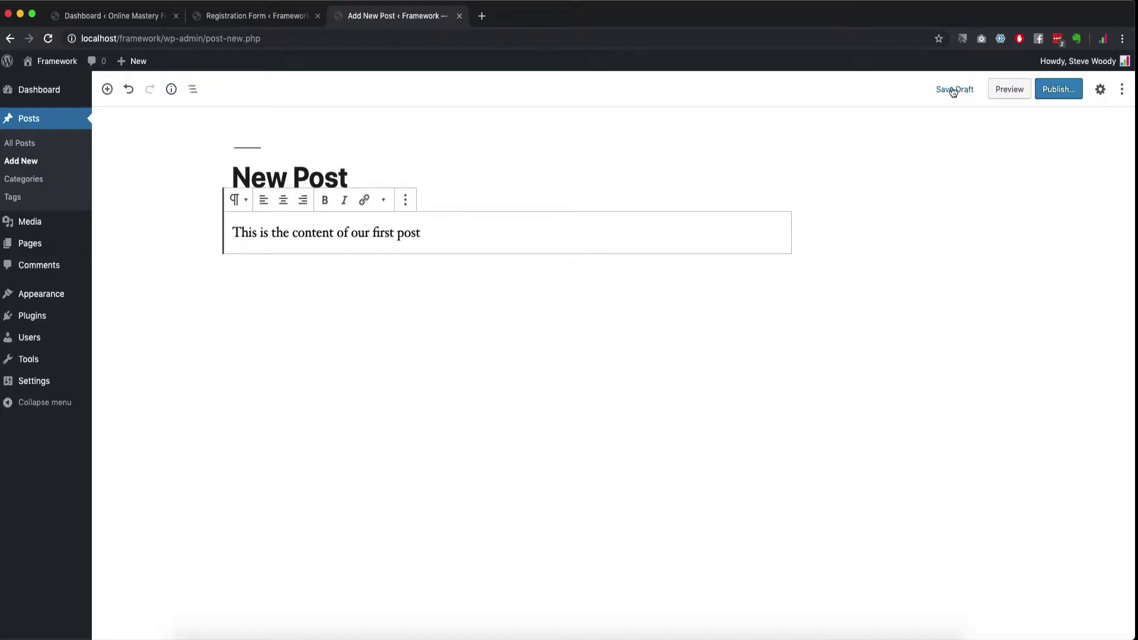
Preview the drafted post on the site and return to the editor.
left_click(1005, 91)
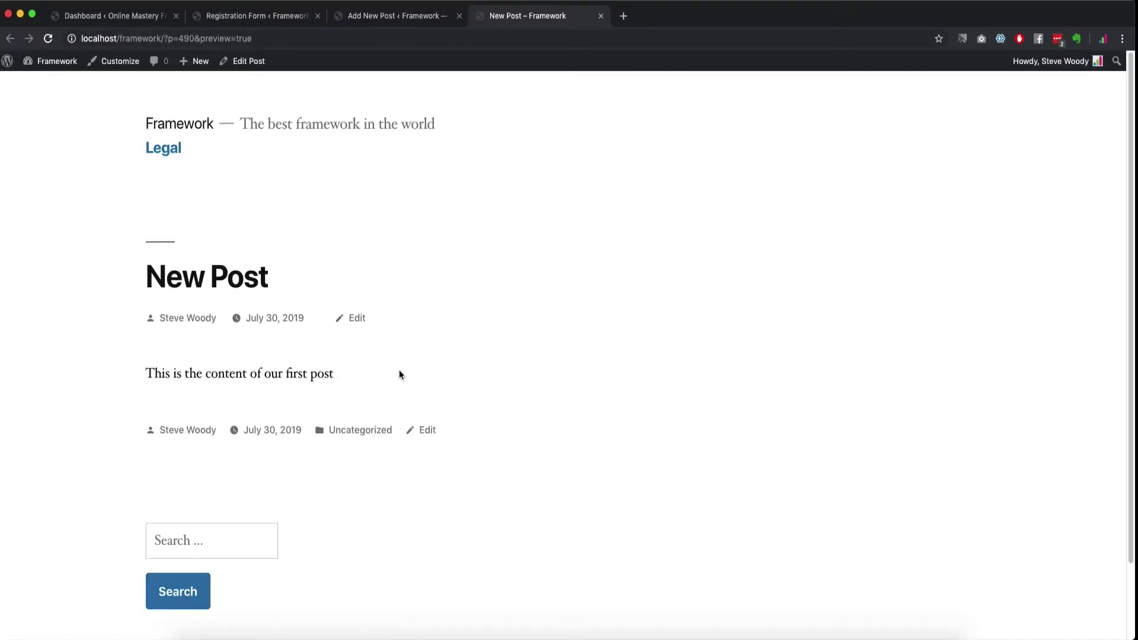
left_click(403, 16)
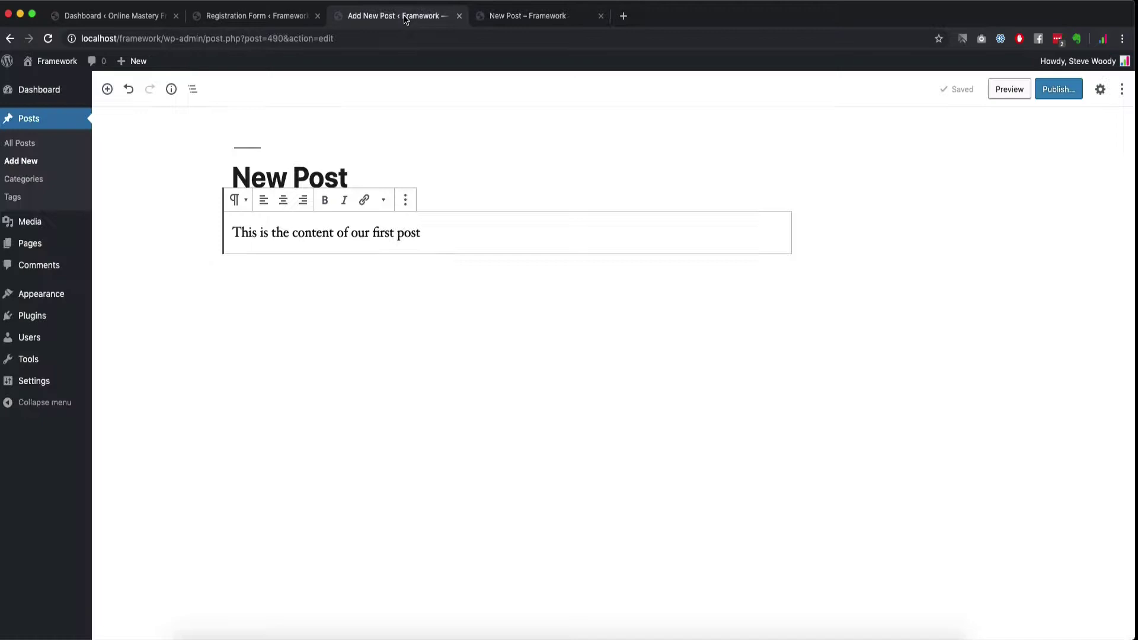
Publish the post immediately with public visibility and turn off the option to always show pre-publish checks.
left_click(1067, 92)
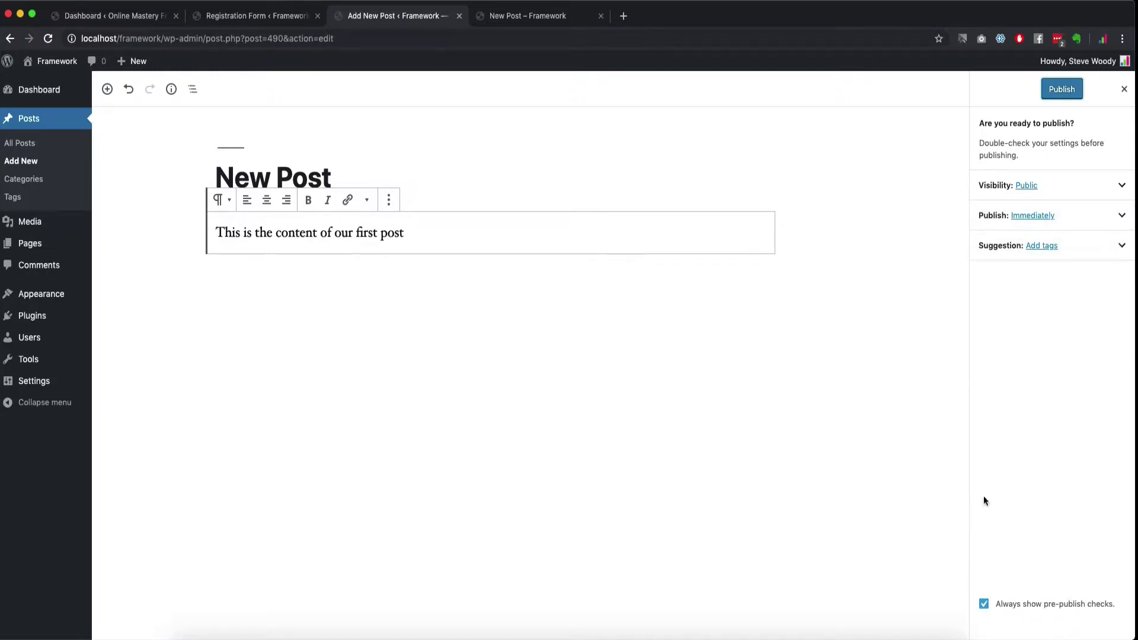
left_click(983, 605)
left_click(1062, 89)
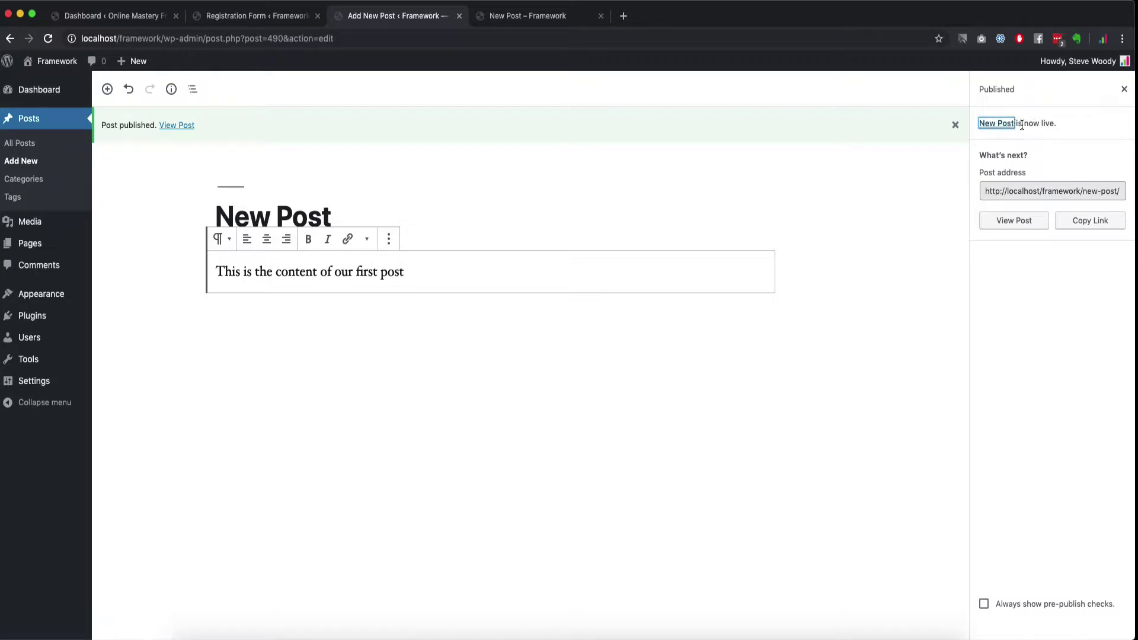
Examine the parts of the published post's address, from the site domain to the post slug.
left_click_drag(984, 190, 1118, 191)
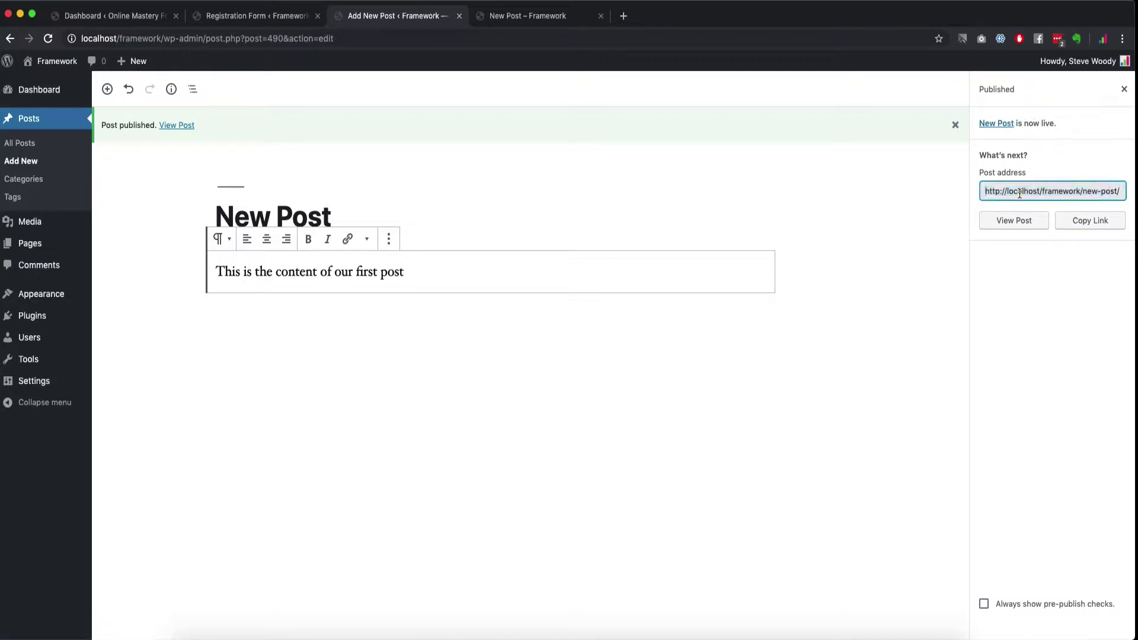
double_click(1022, 191)
double_click(1061, 190)
left_click(1098, 192)
left_click_drag(1083, 192, 1127, 193)
left_click(1100, 193)
View the published post in a separate browser tab and check its title, author and date.
right_click(1022, 220)
left_click(1013, 223)
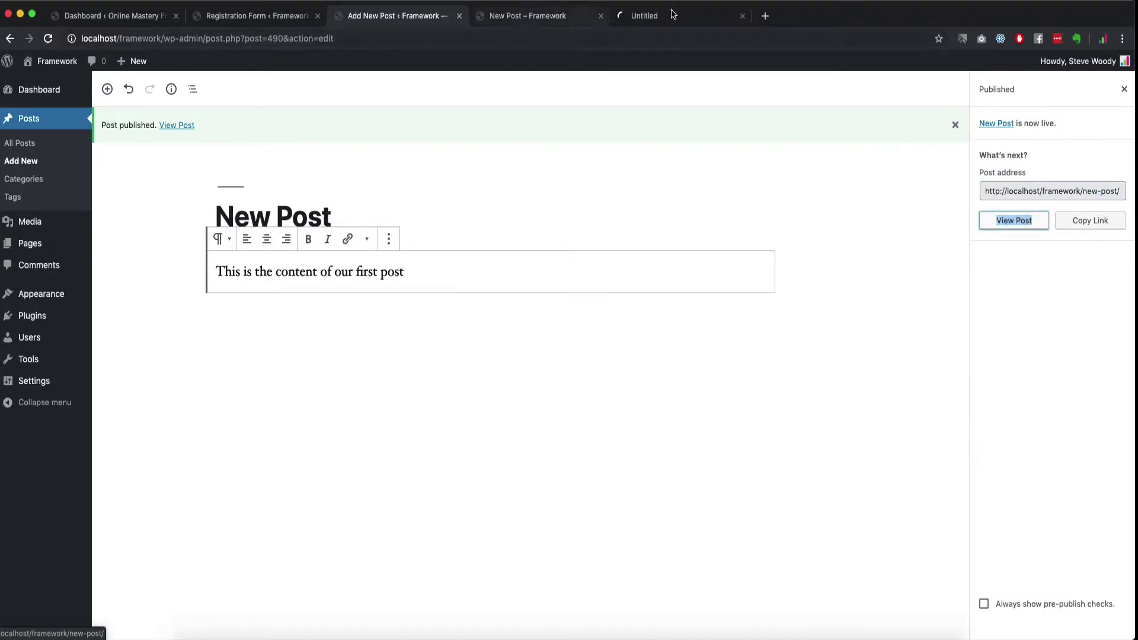
left_click(688, 17)
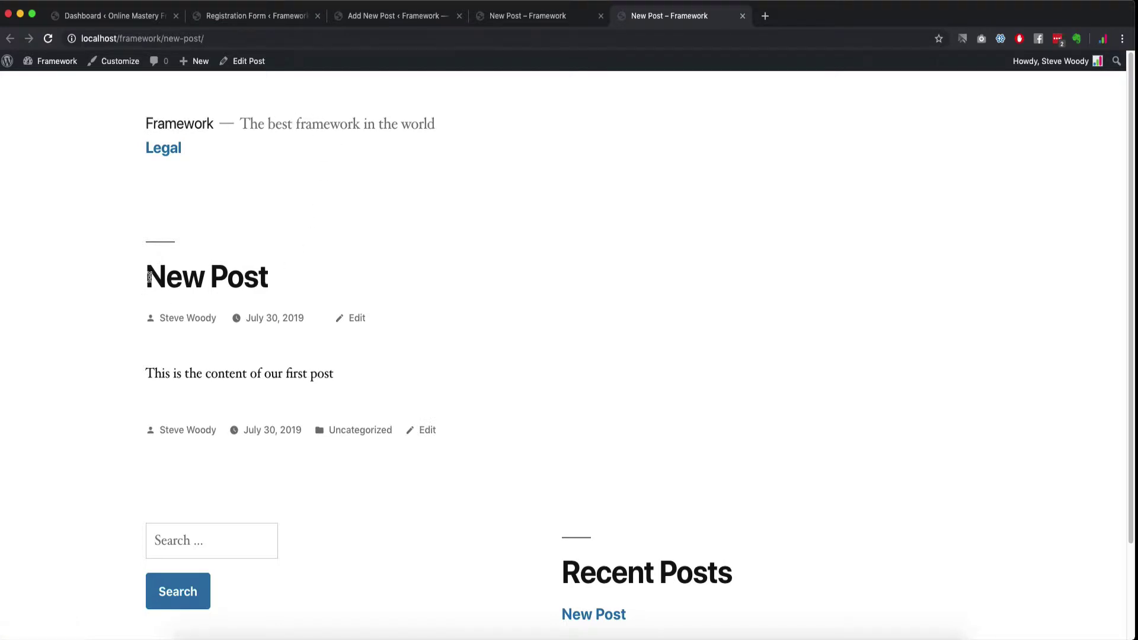
left_click_drag(149, 277, 198, 298)
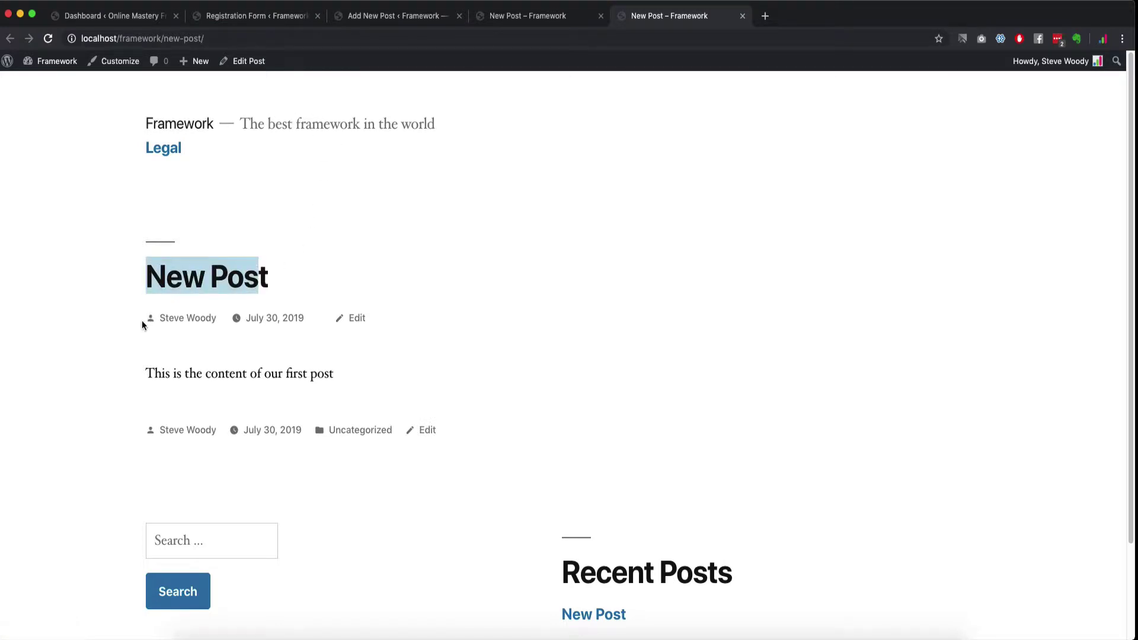
left_click_drag(137, 322, 342, 318)
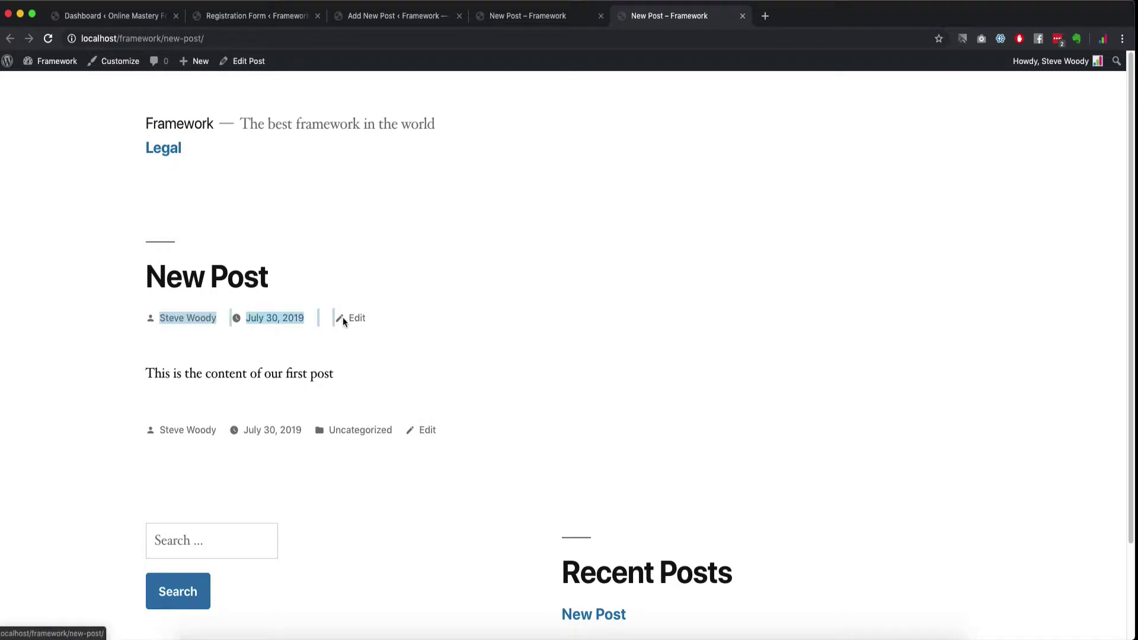
Review the published post's body text and the details below it on the live page.
left_click(109, 320)
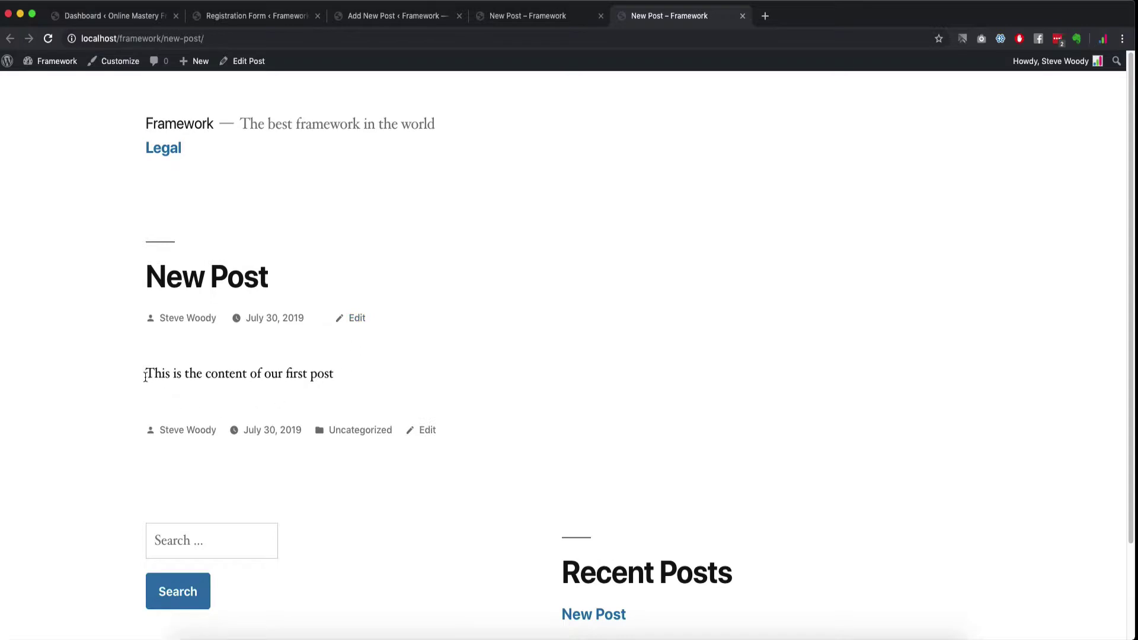
left_click_drag(145, 374, 335, 375)
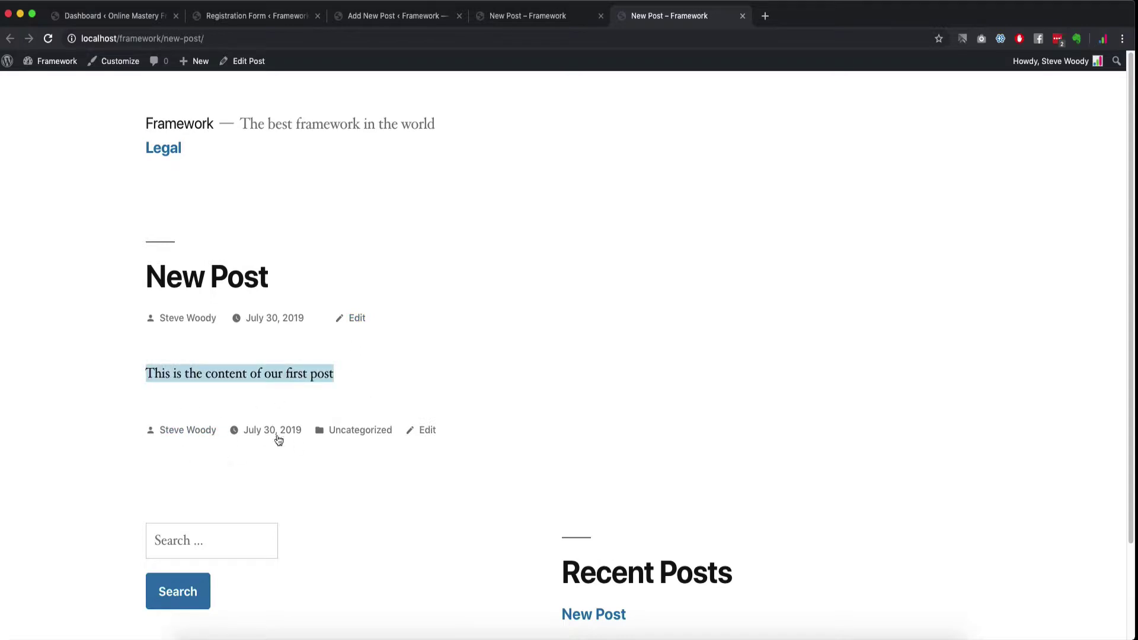
scroll(315, 474, "down", 3)
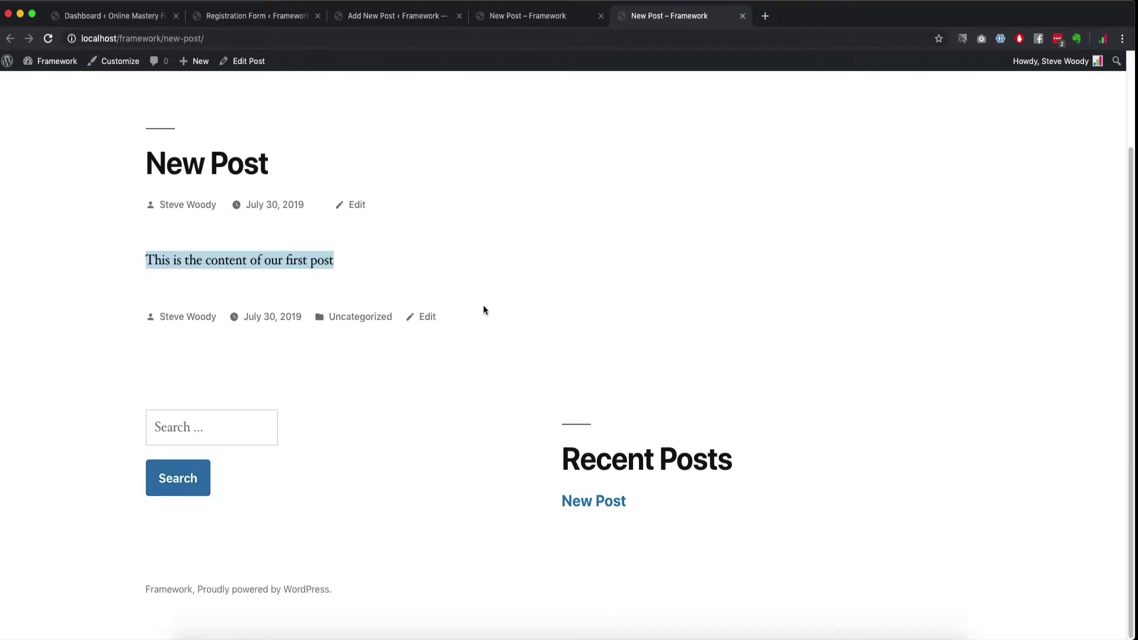
scroll(325, 278, "up", 3)
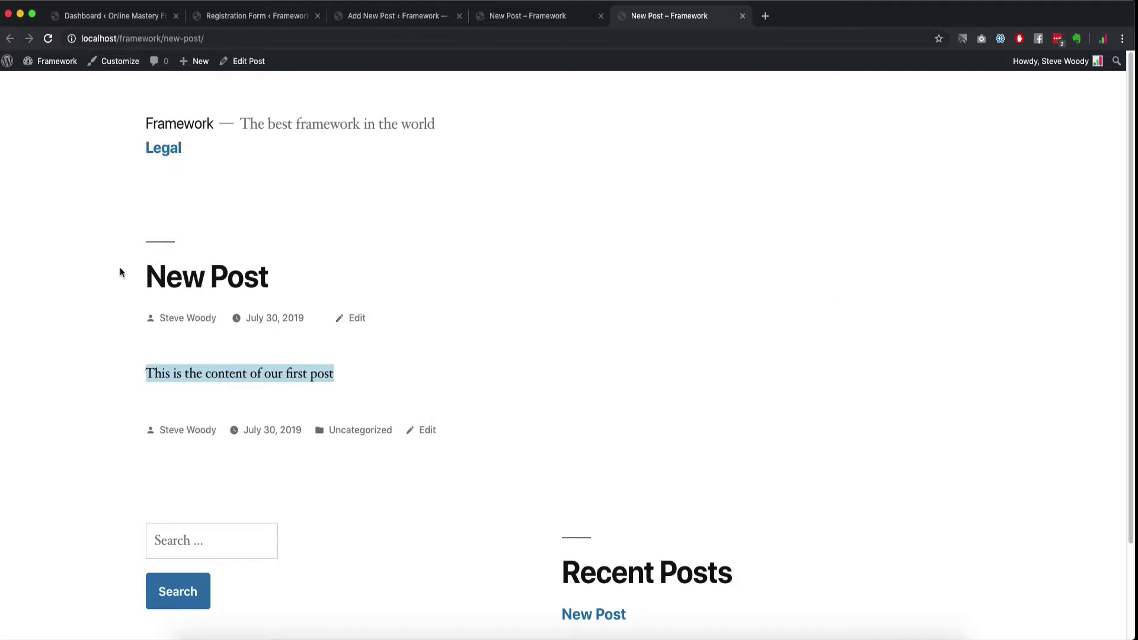
Remove the post slug from the address and open the site's home page at localhost/framework/.
left_click_drag(162, 39, 463, 63)
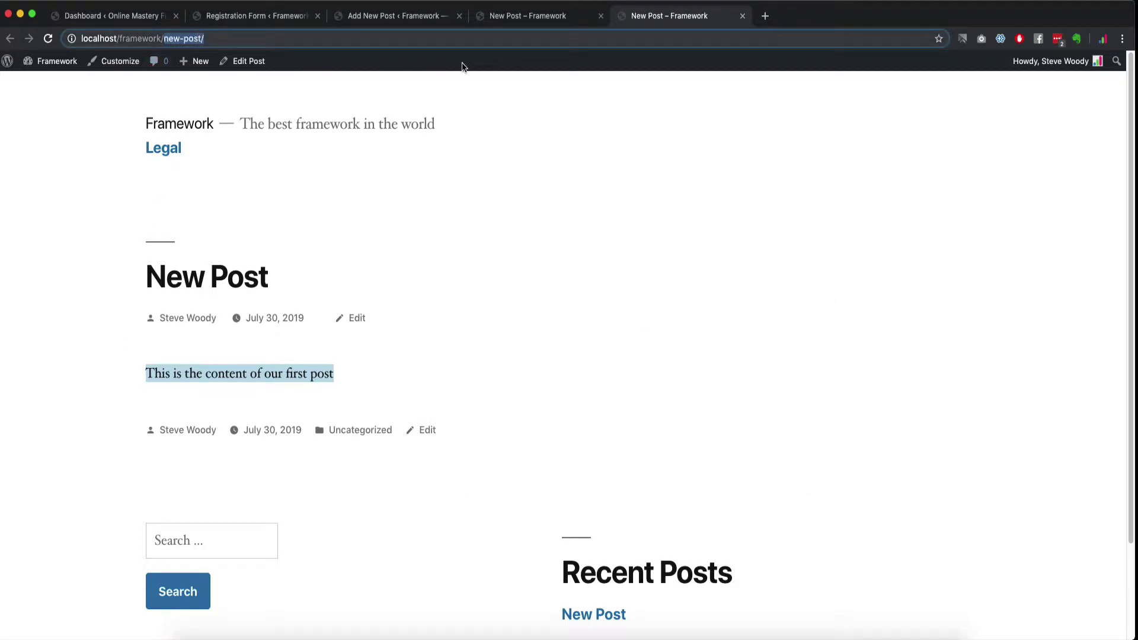
key("BackSpace")
key("Return")
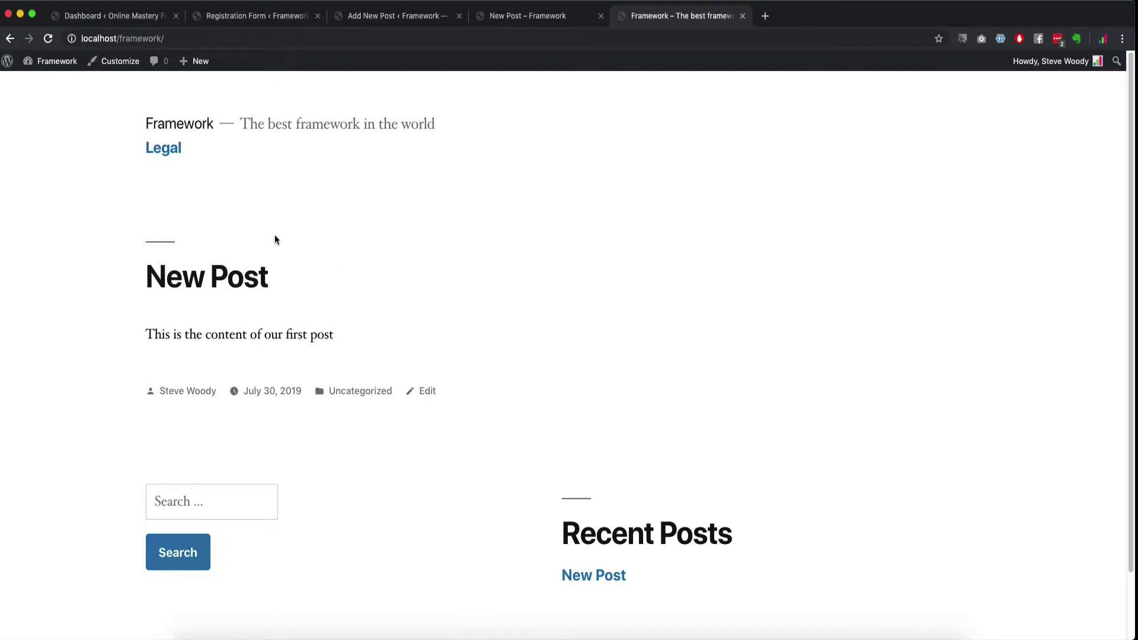
Close the post preview and site home page tabs and return to the post editor.
left_click(563, 15)
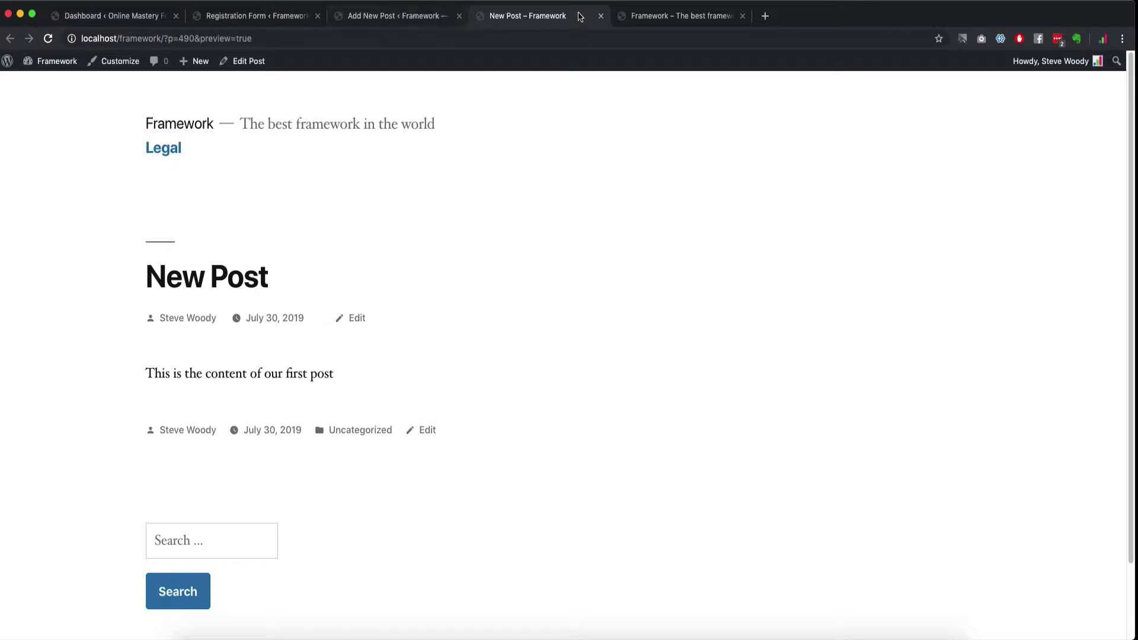
left_click(601, 16)
left_click(601, 16)
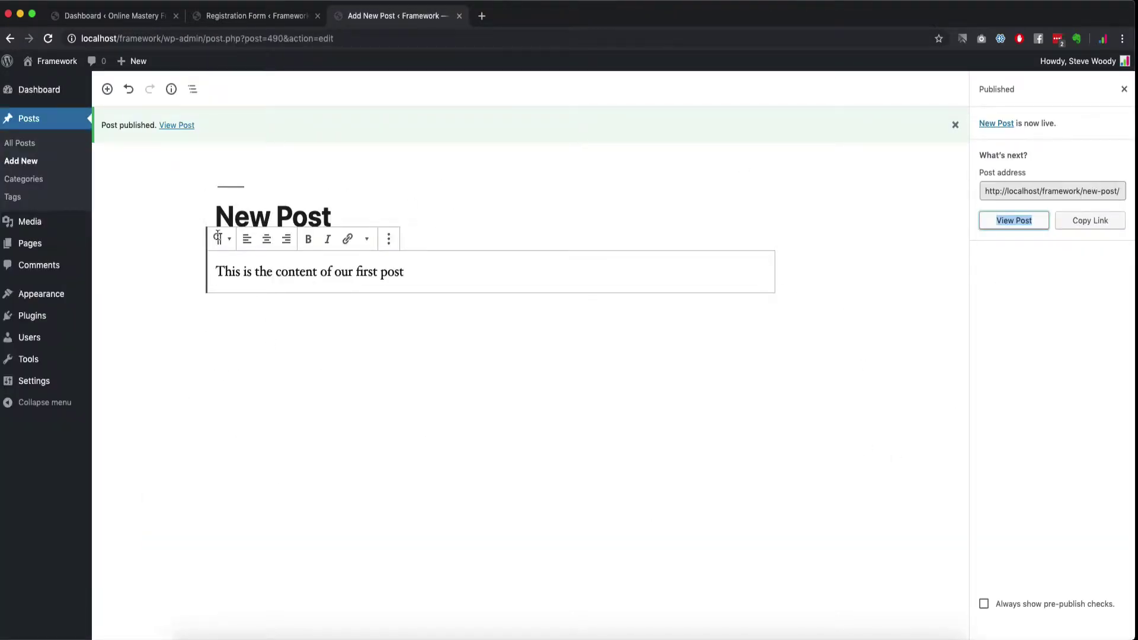
left_click(323, 317)
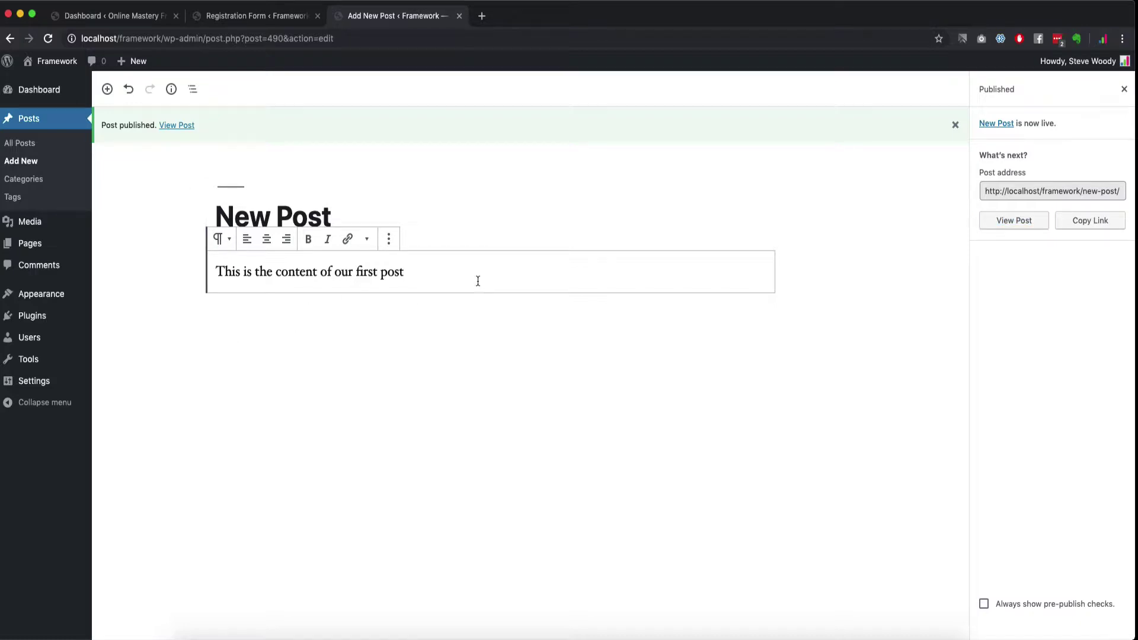
left_click(169, 224)
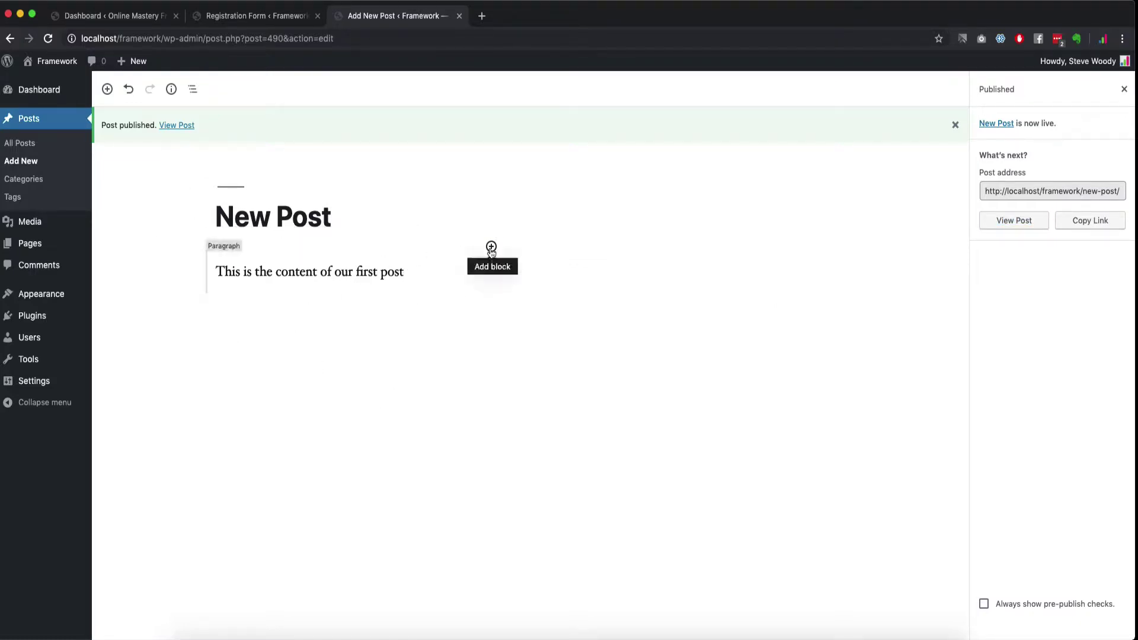
Add a Heading block below the paragraph, picked from the most used blocks, with the text "This is a test".
left_click(107, 89)
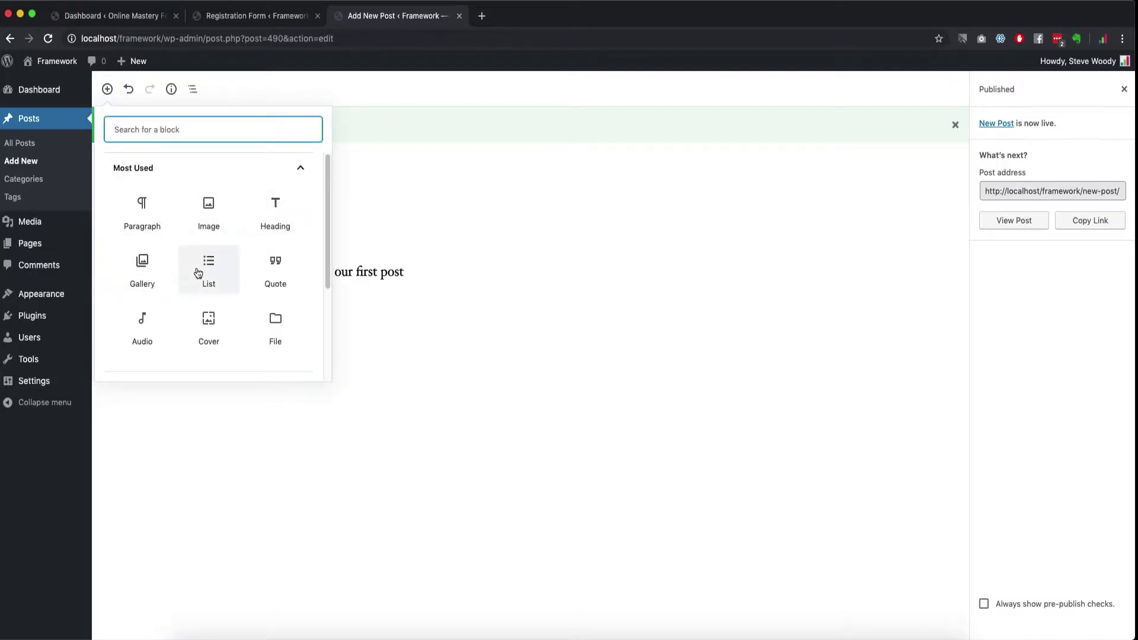
scroll(193, 317, "down", 4)
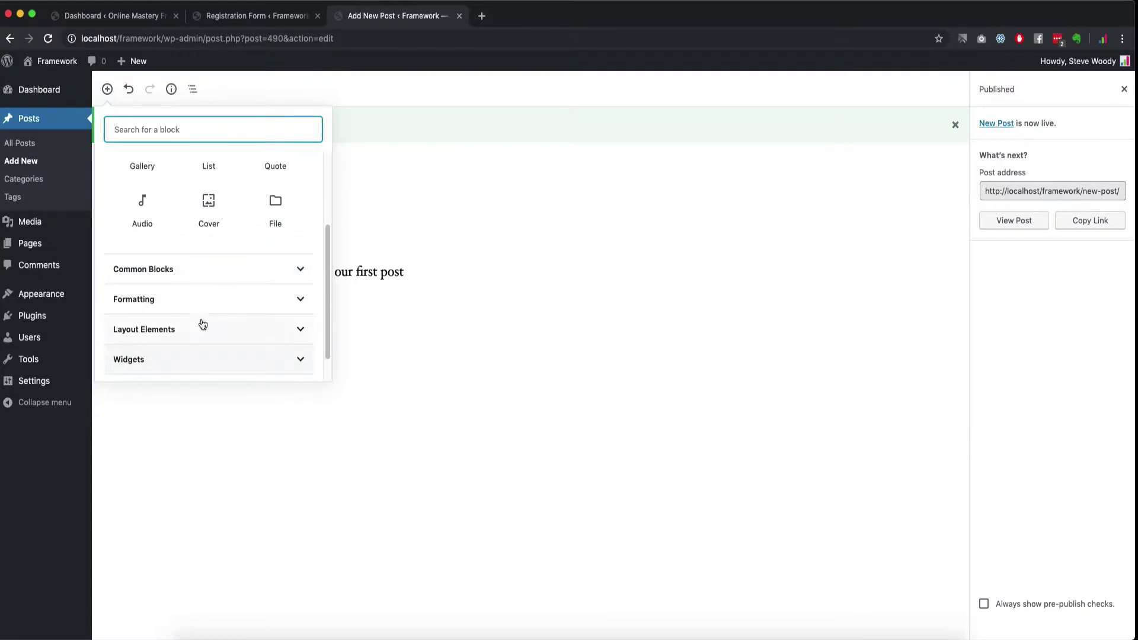
scroll(237, 278, "up", 4)
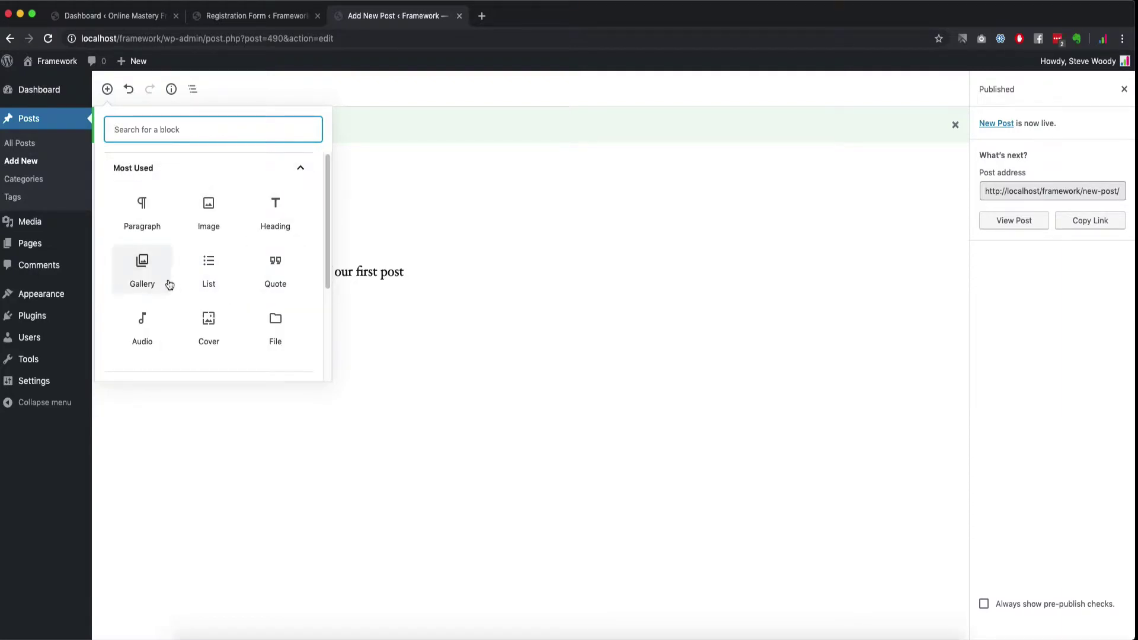
left_click(296, 207)
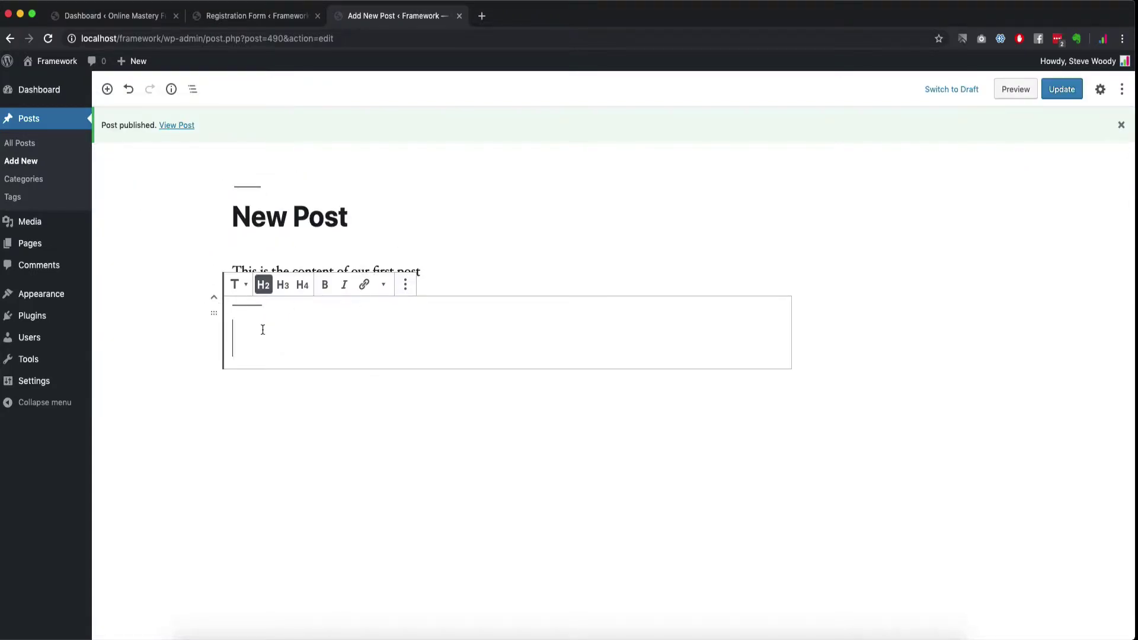
type("Thi sis")
key("BackSpace")
key("BackSpace")
key("BackSpace")
key("BackSpace")
type("s ")
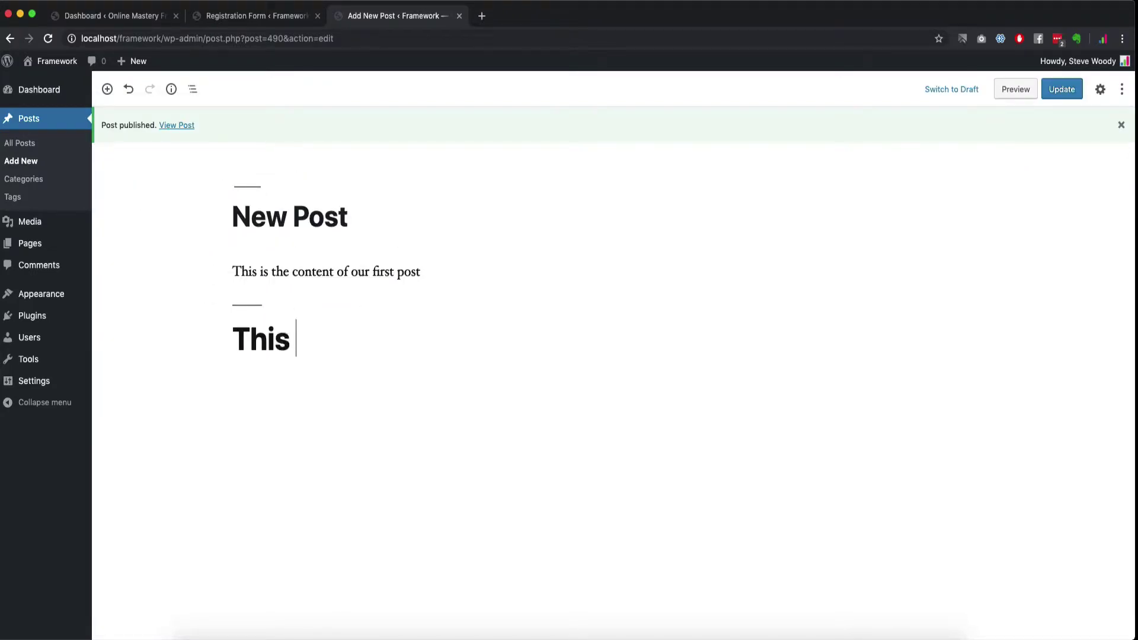
type("is a test")
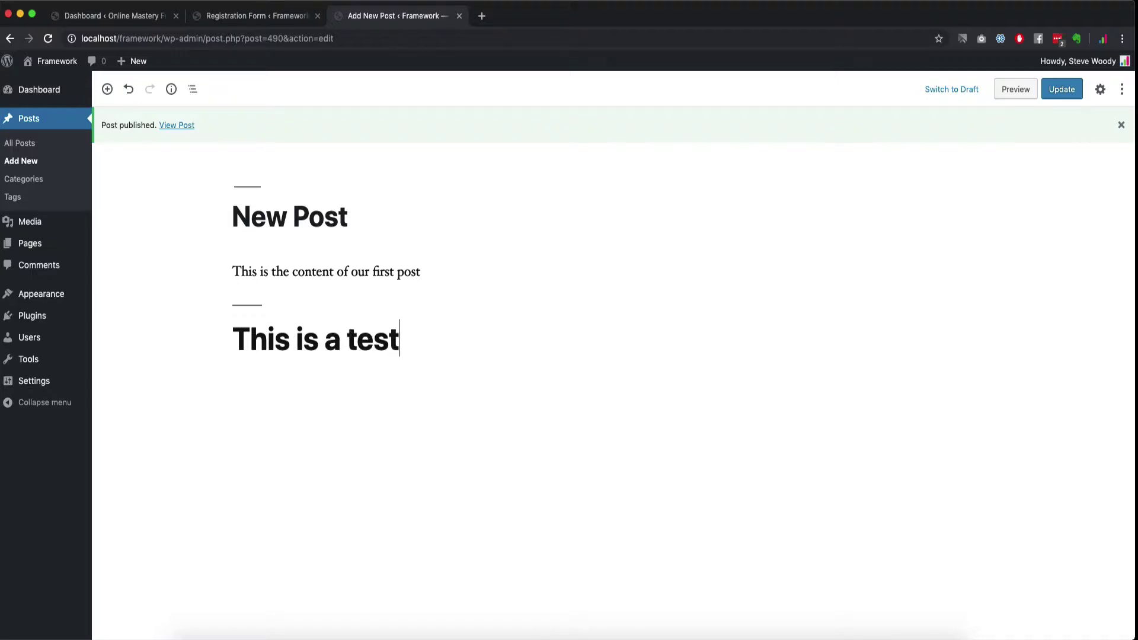
Move the "This is a test" heading block above the paragraph, trying the move in both directions.
left_click(214, 297)
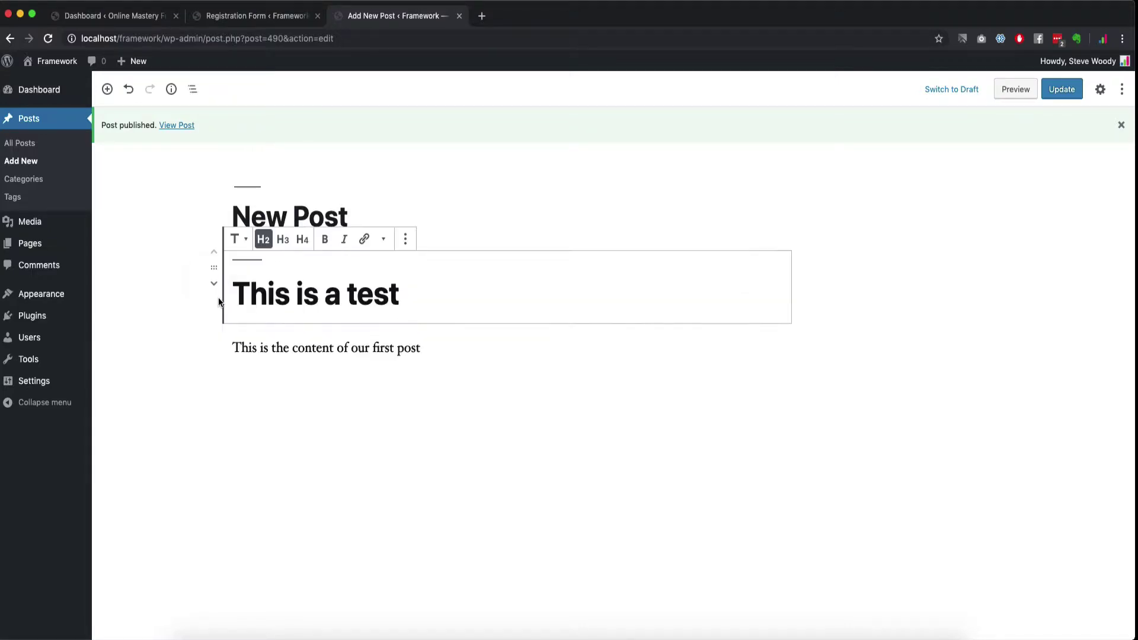
left_click(214, 283)
left_click(214, 305)
Select the heading's text and examine its extra formatting choices and block options.
left_click(292, 290)
triple_click(403, 279)
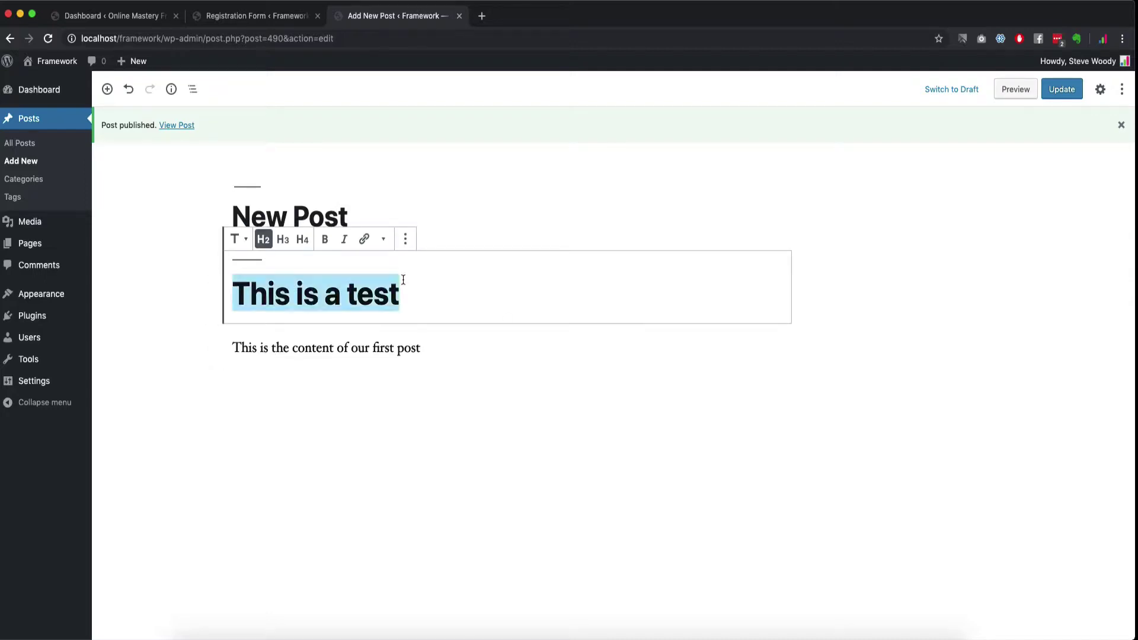
left_click(384, 245)
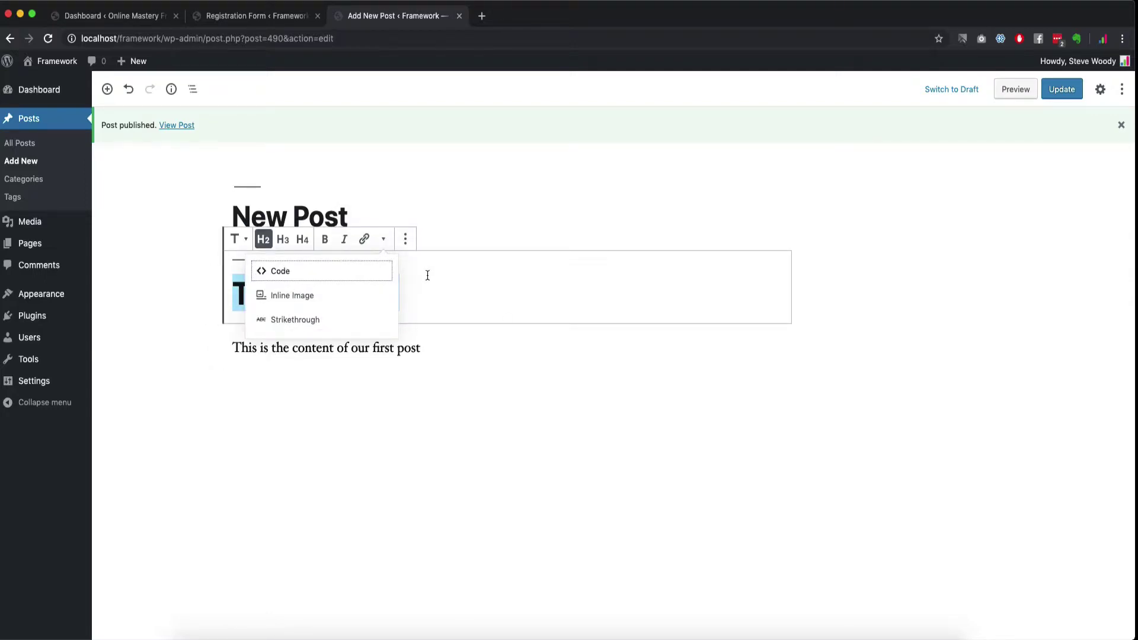
left_click(406, 239)
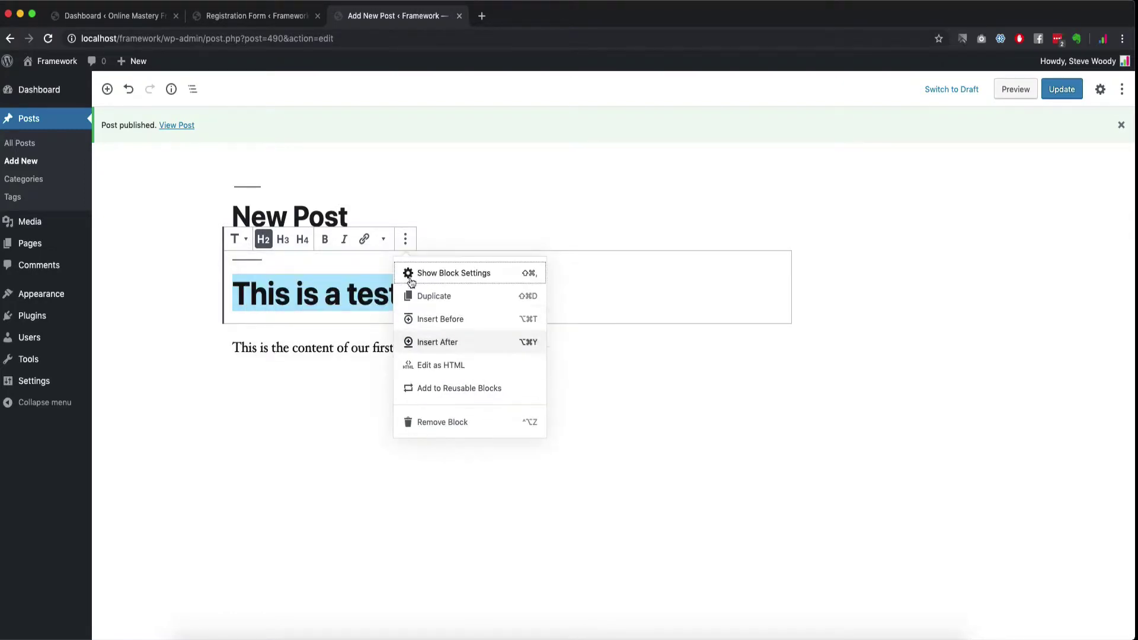
left_click(617, 272)
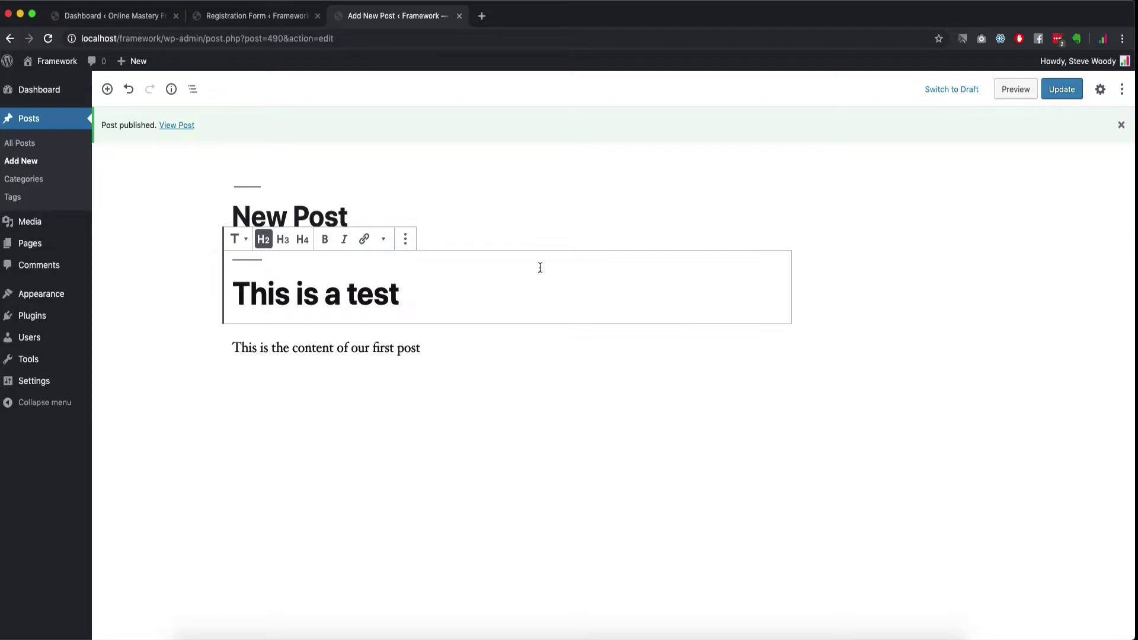
Show the block settings and compare those of the heading with those of the paragraph.
left_click(1103, 92)
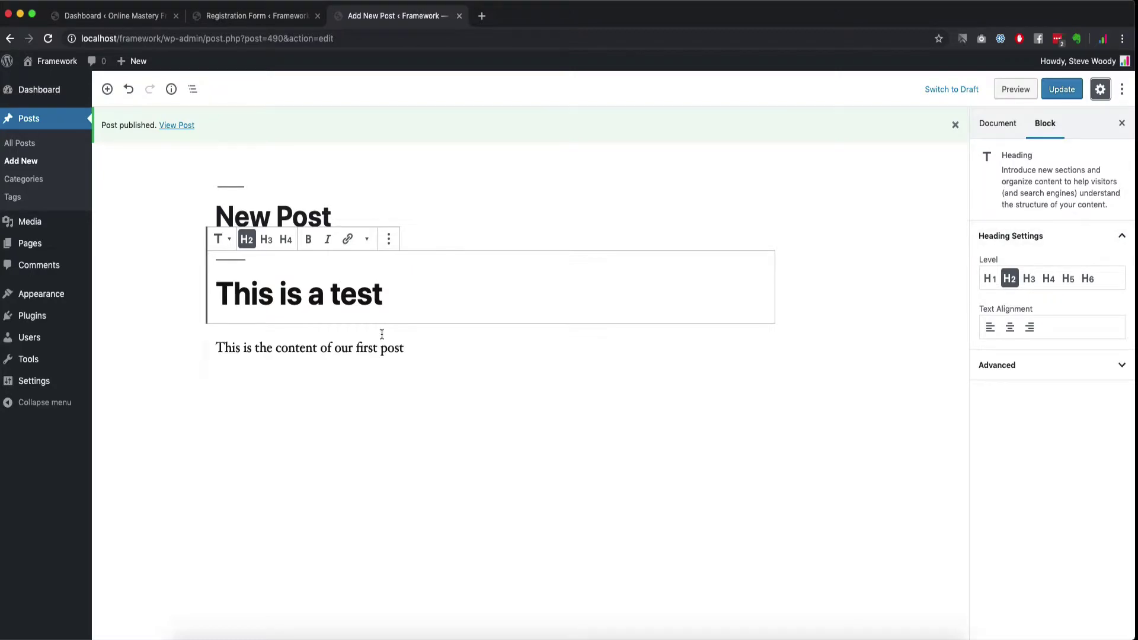
left_click(363, 348)
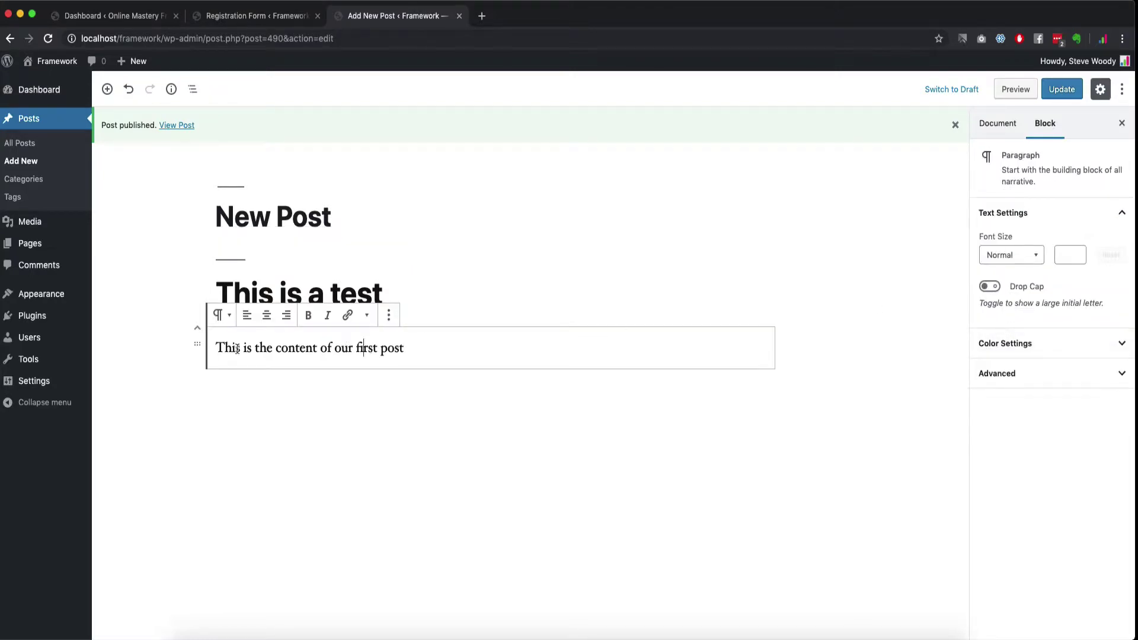
left_click(285, 290)
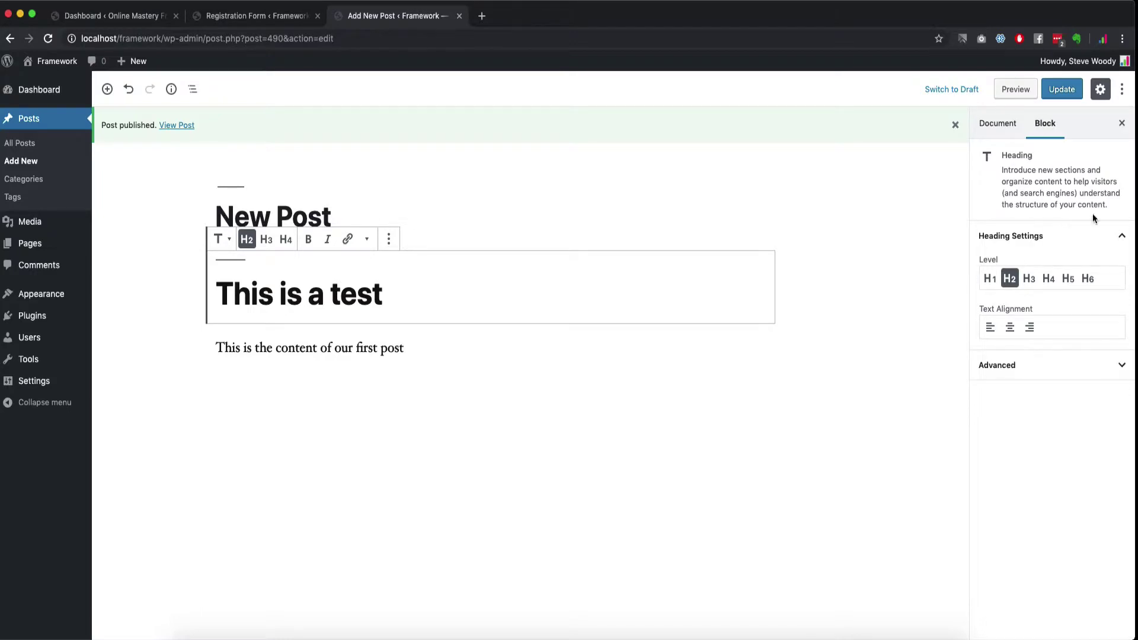
Center the "This is a test" heading, check its advanced settings and collapse the heading settings.
left_click(1009, 330)
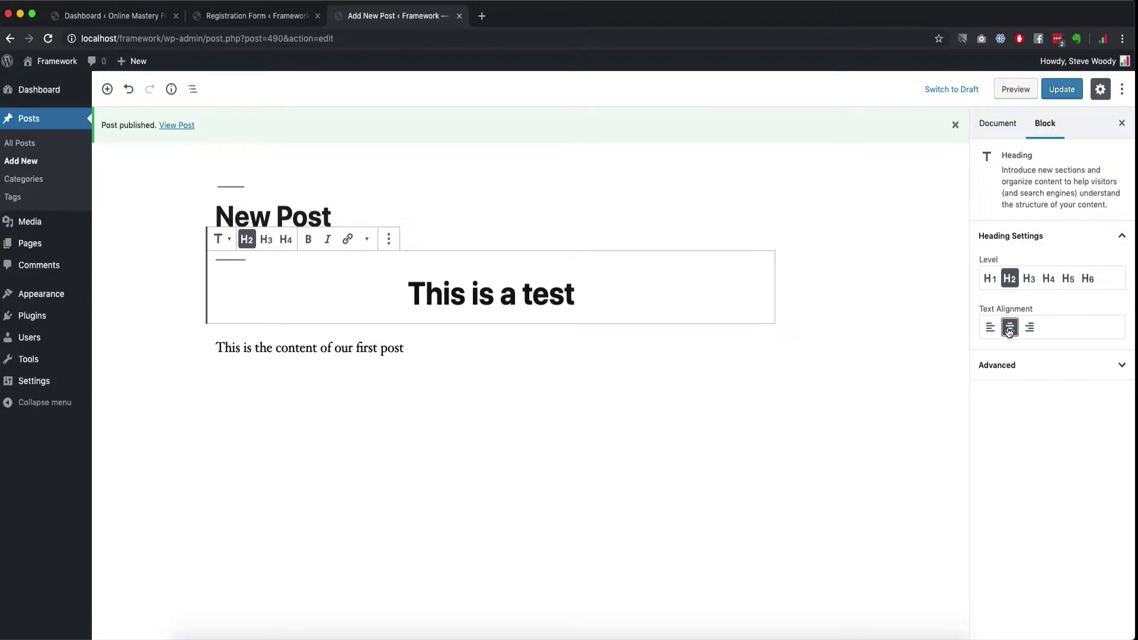
left_click(1006, 372)
left_click(1034, 372)
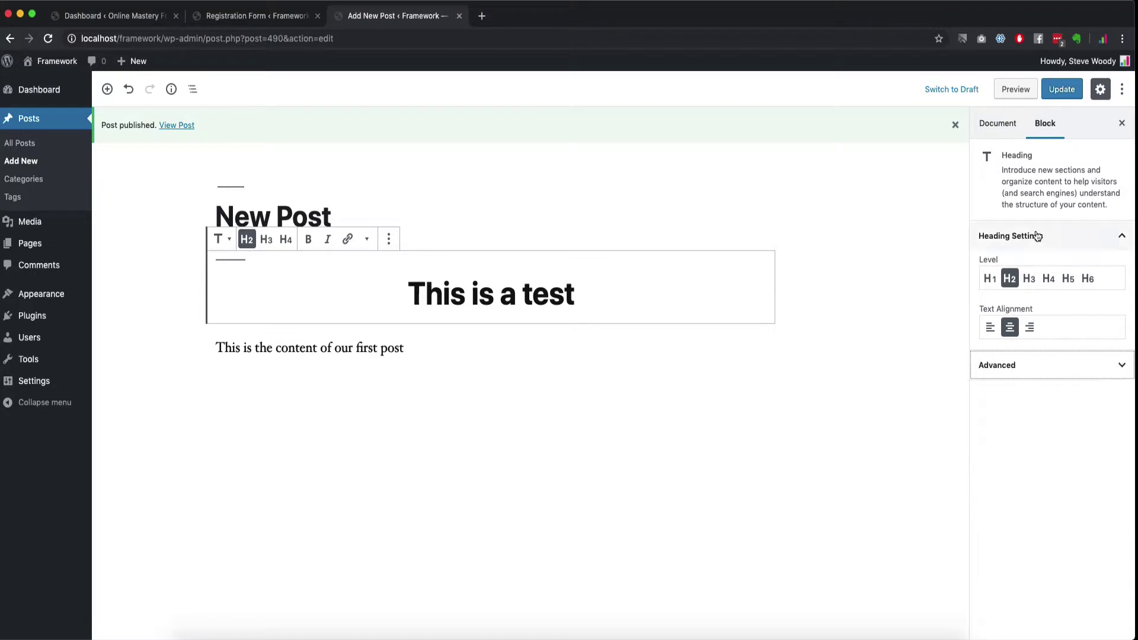
left_click(1034, 236)
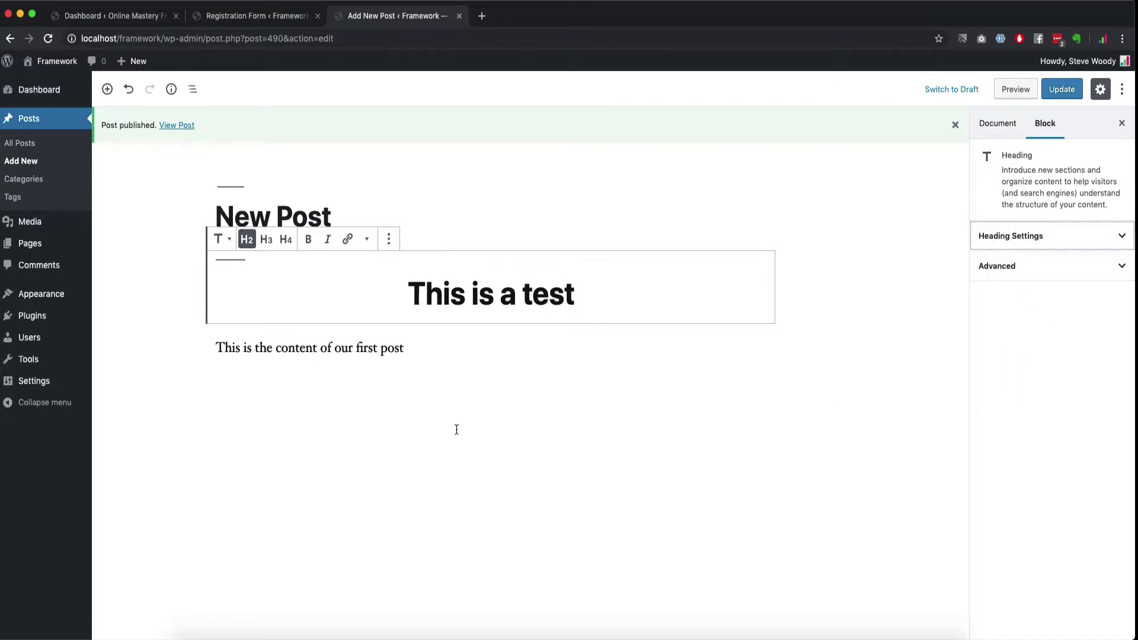
Give the paragraph block a dark blue background, expand its advanced settings and center its text.
left_click(306, 350)
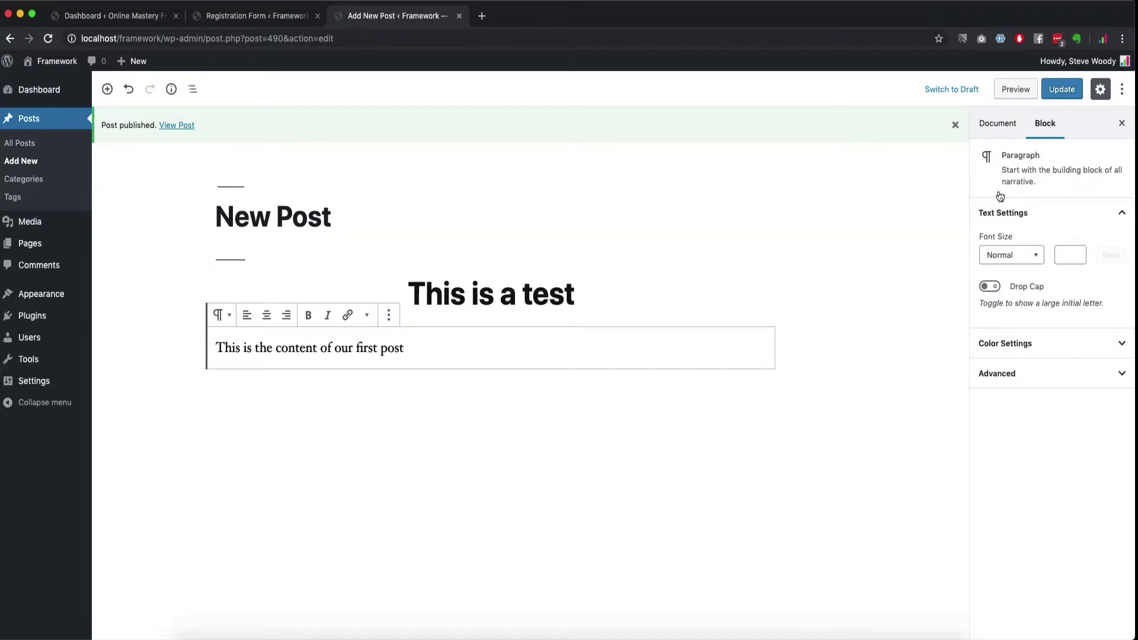
left_click(1041, 344)
left_click(1013, 391)
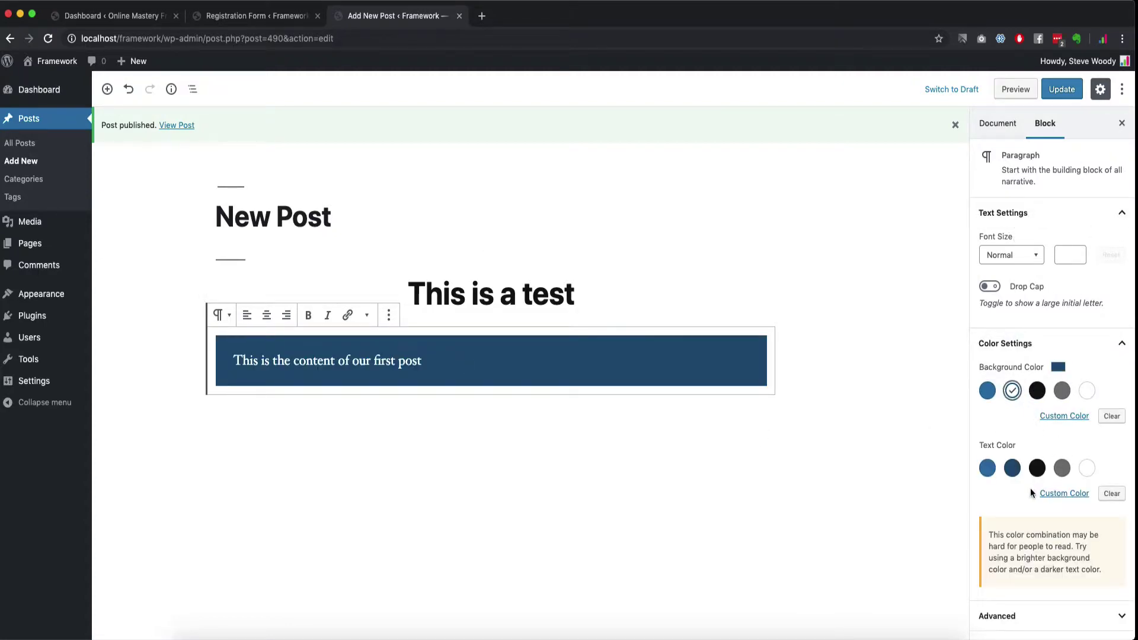
left_click(1016, 615)
scroll(1043, 224, "up", 2)
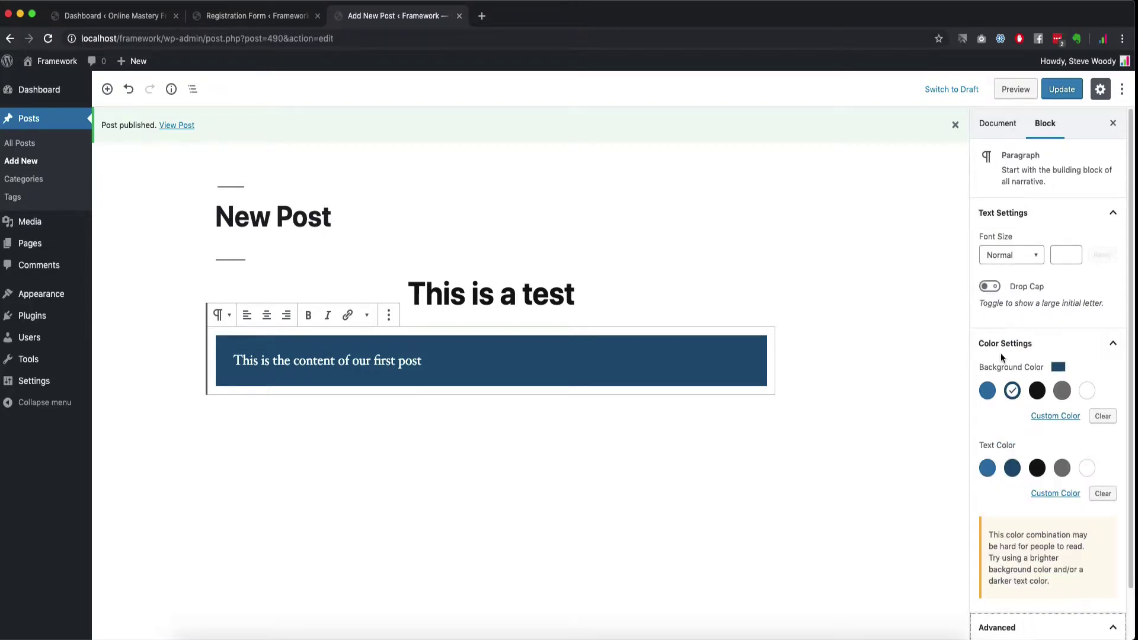
left_click(266, 315)
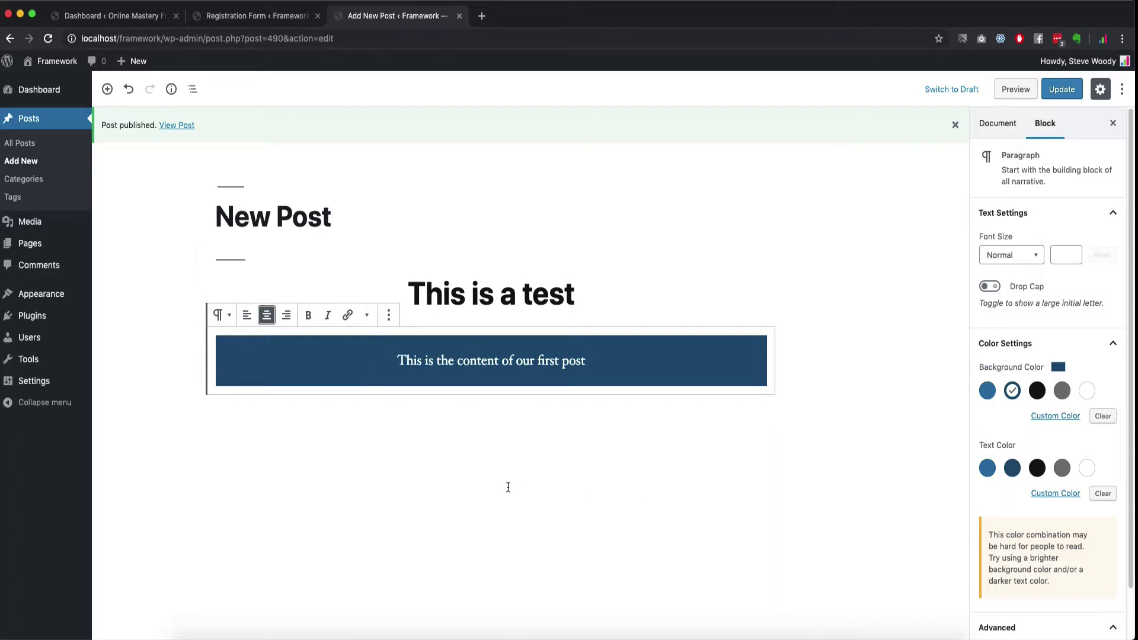
Update the post with the block changes and view it on the site in a separate tab.
left_click(1064, 89)
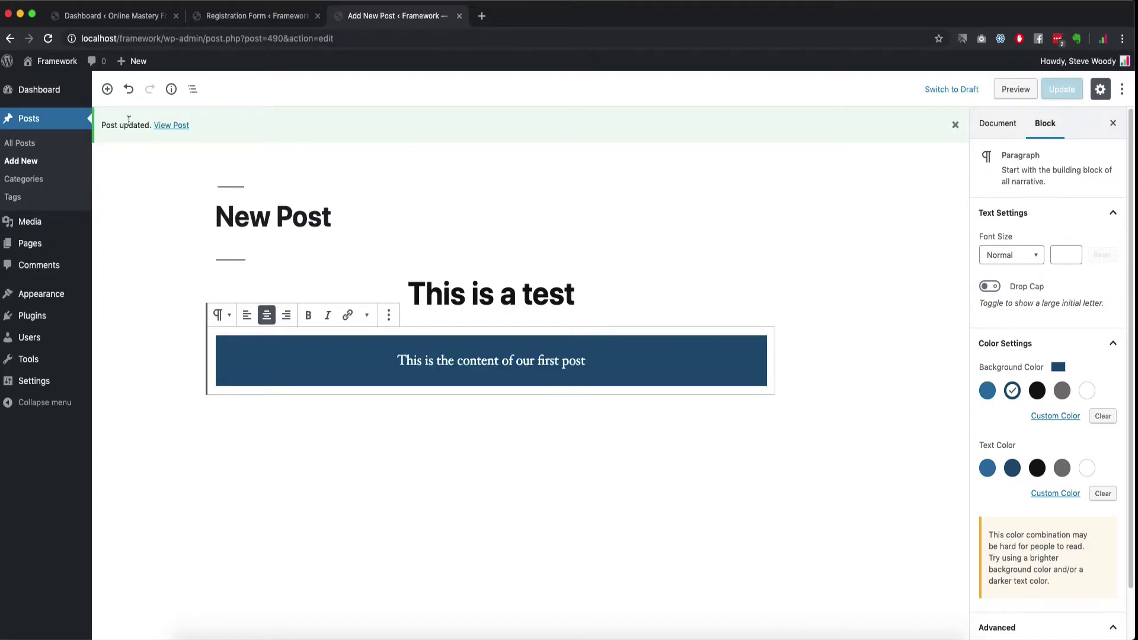
right_click(169, 125)
left_click(195, 130)
left_click(520, 18)
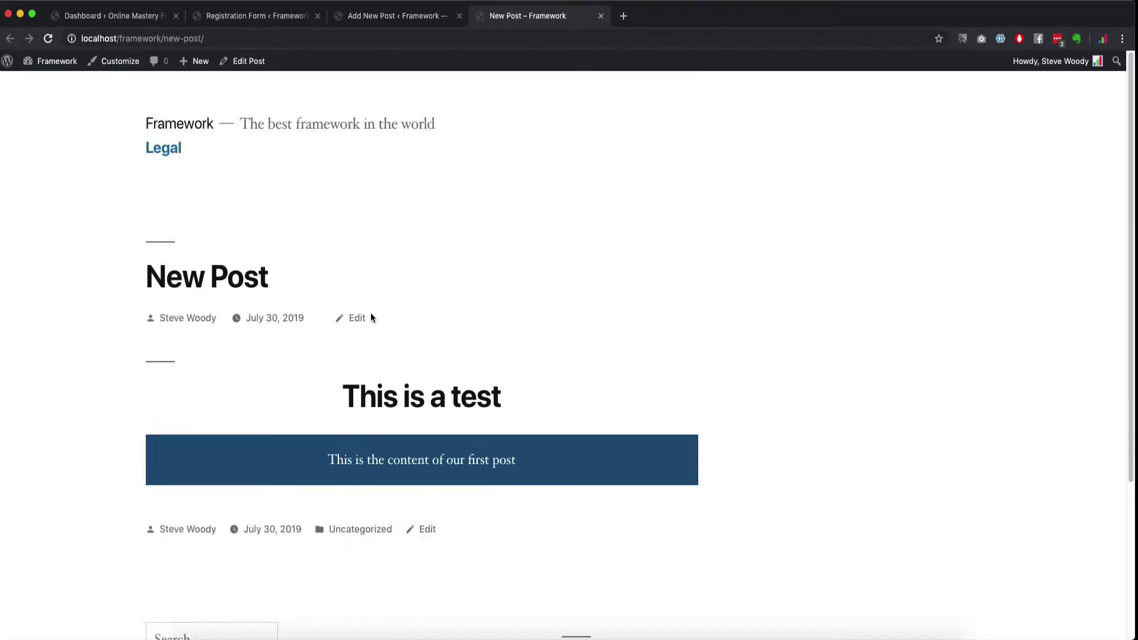
Return to the post editor, deselect the block and compare the document settings with the block settings.
left_click(409, 20)
left_click(193, 474)
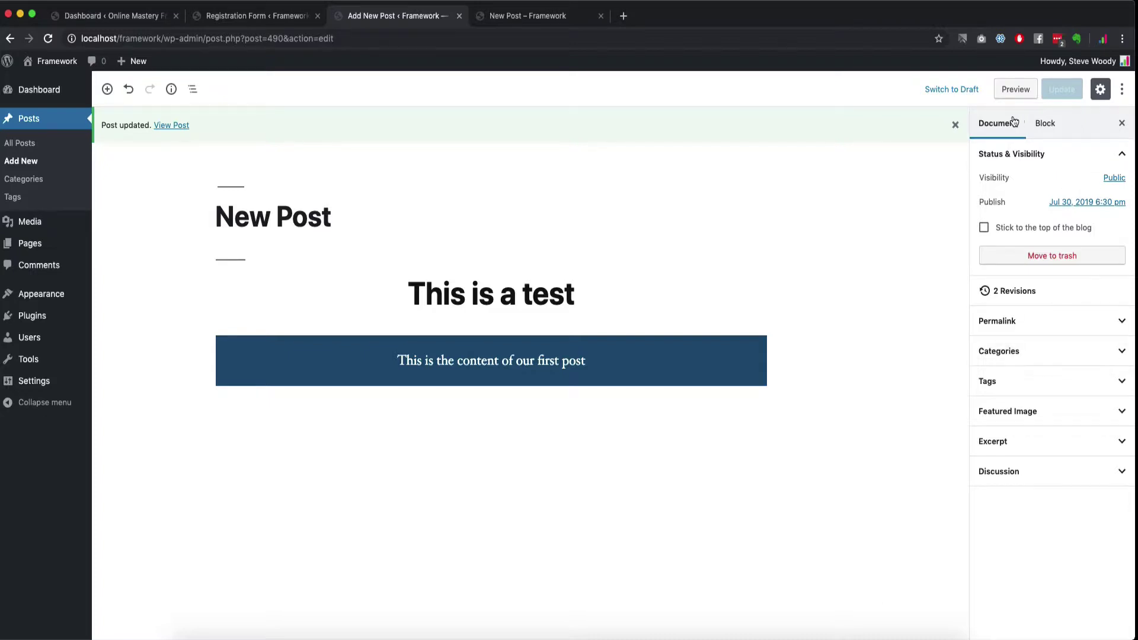
left_click(1045, 123)
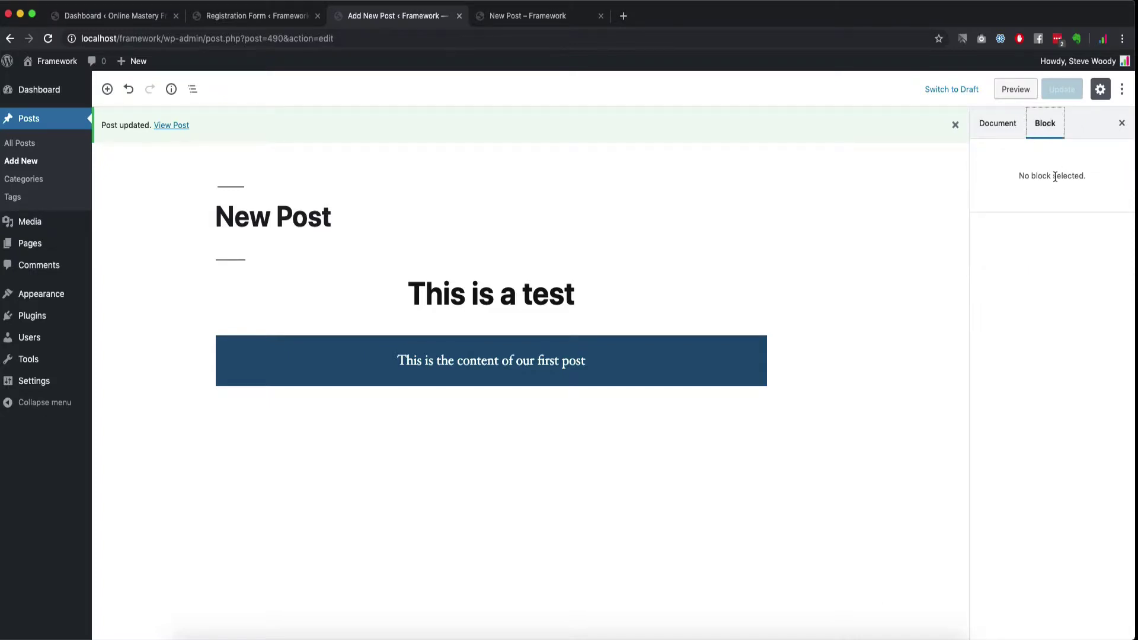
Compare the block settings of the heading and paragraph, return to the document settings, and hide and reshow the settings sidebar.
left_click(552, 288)
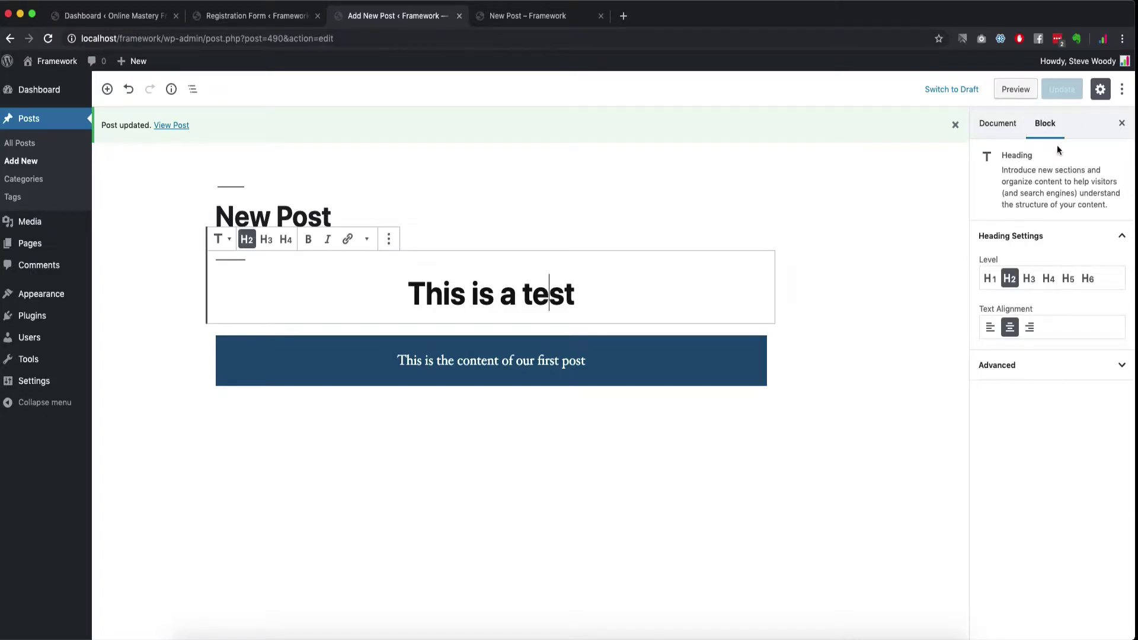
key("Down")
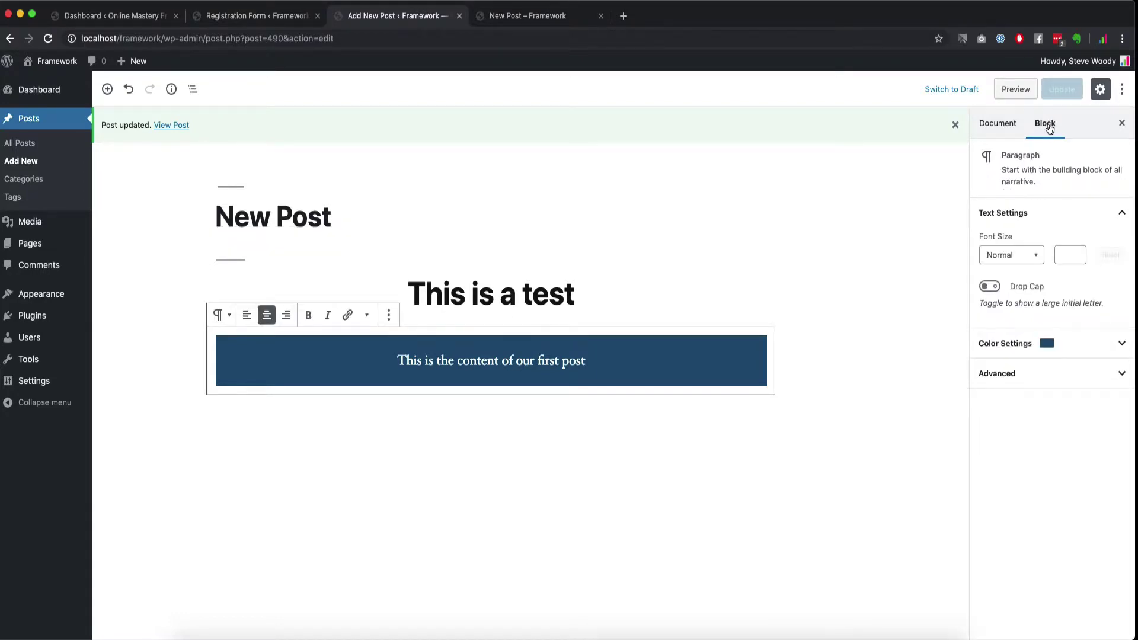
left_click(998, 124)
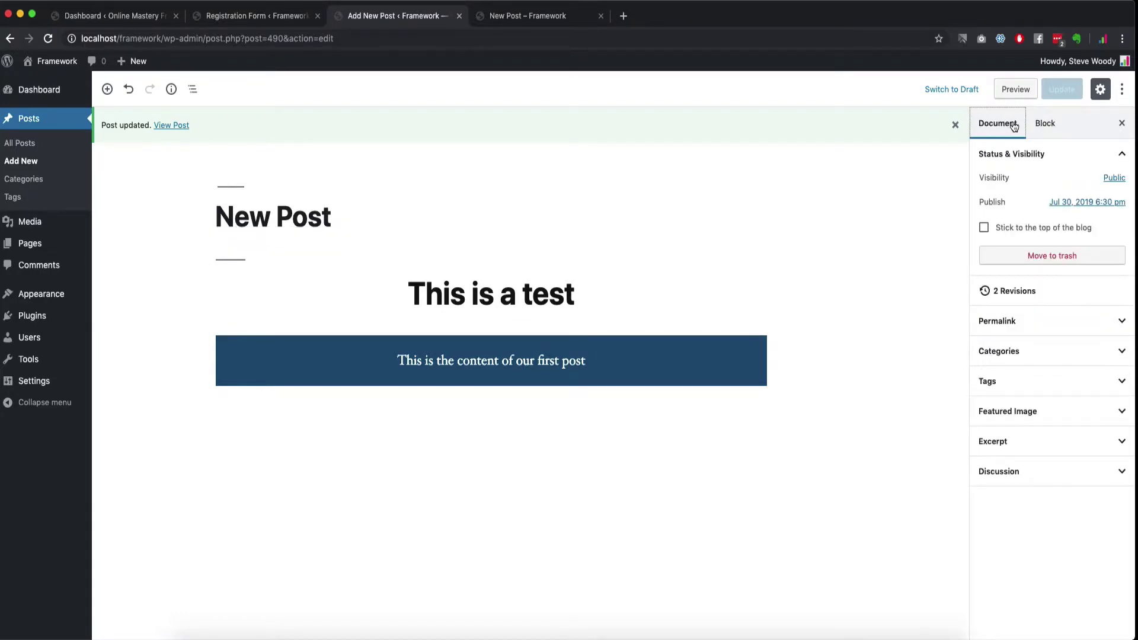
left_click(1101, 90)
left_click(1101, 90)
left_click(1103, 90)
left_click(1102, 90)
Review the post's status and visibility settings, including the visibility options, the publish date calendar and the sticky option.
left_click(1011, 159)
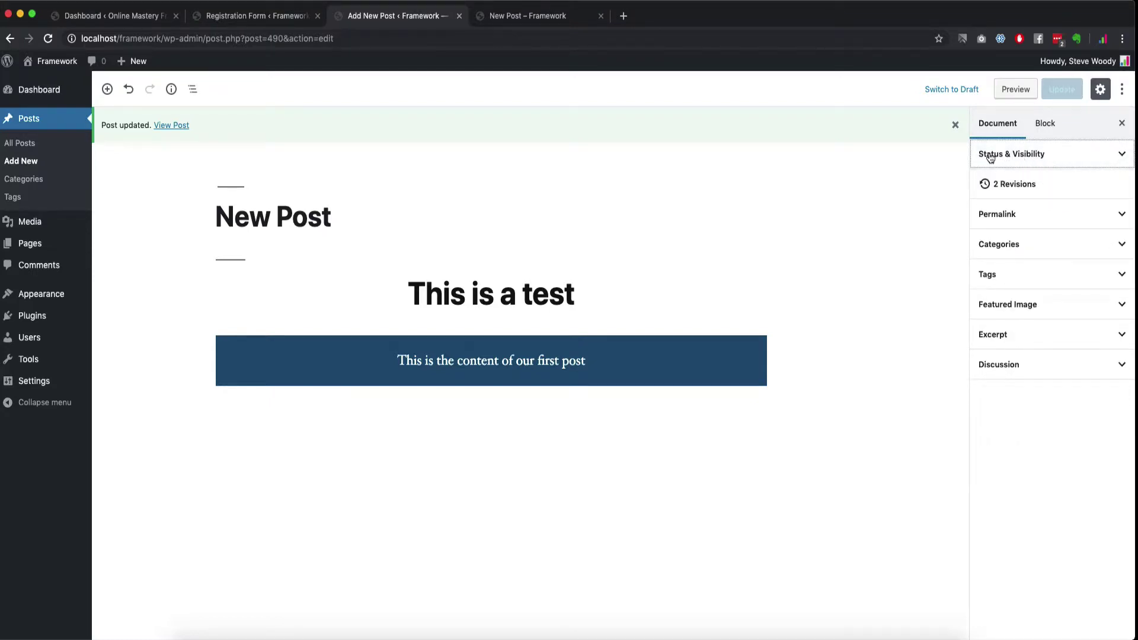
left_click(1033, 157)
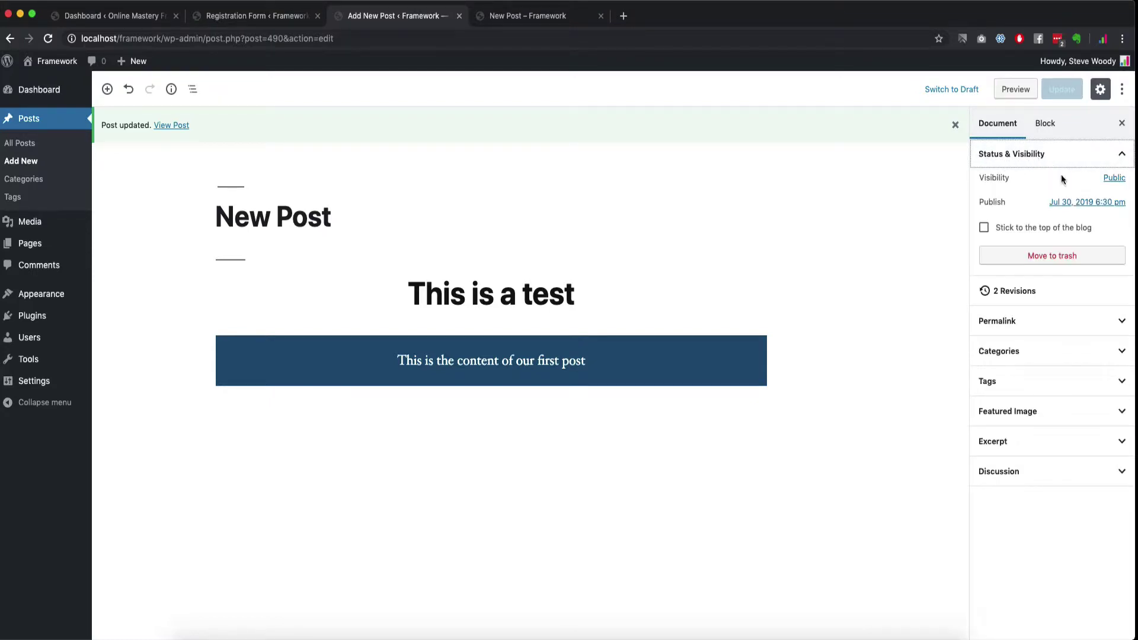
left_click(1114, 179)
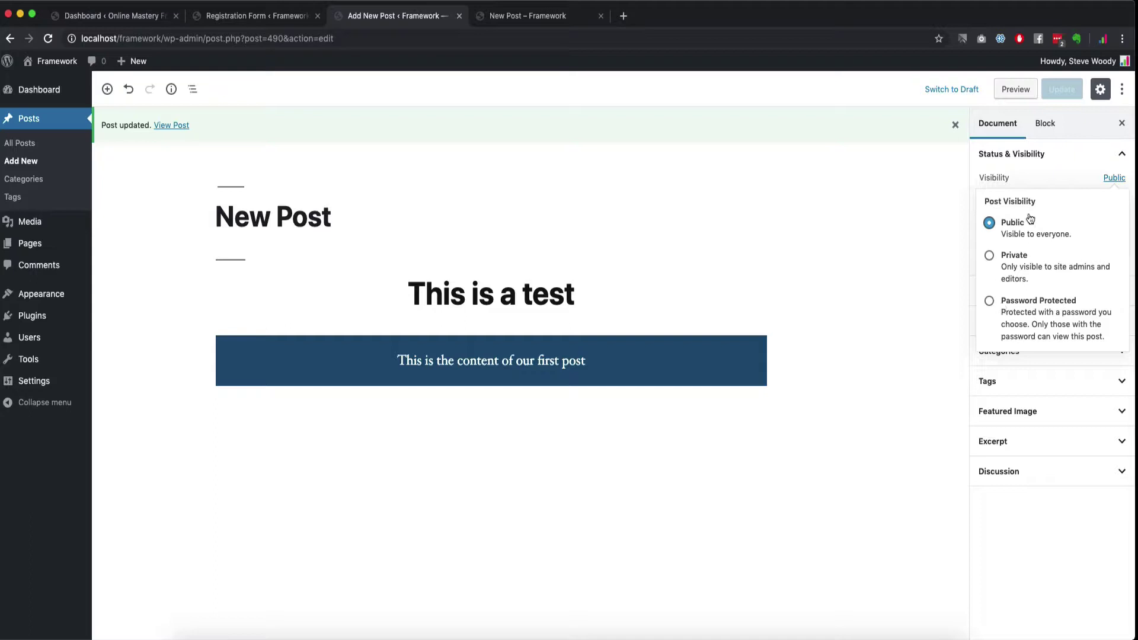
left_click(1109, 179)
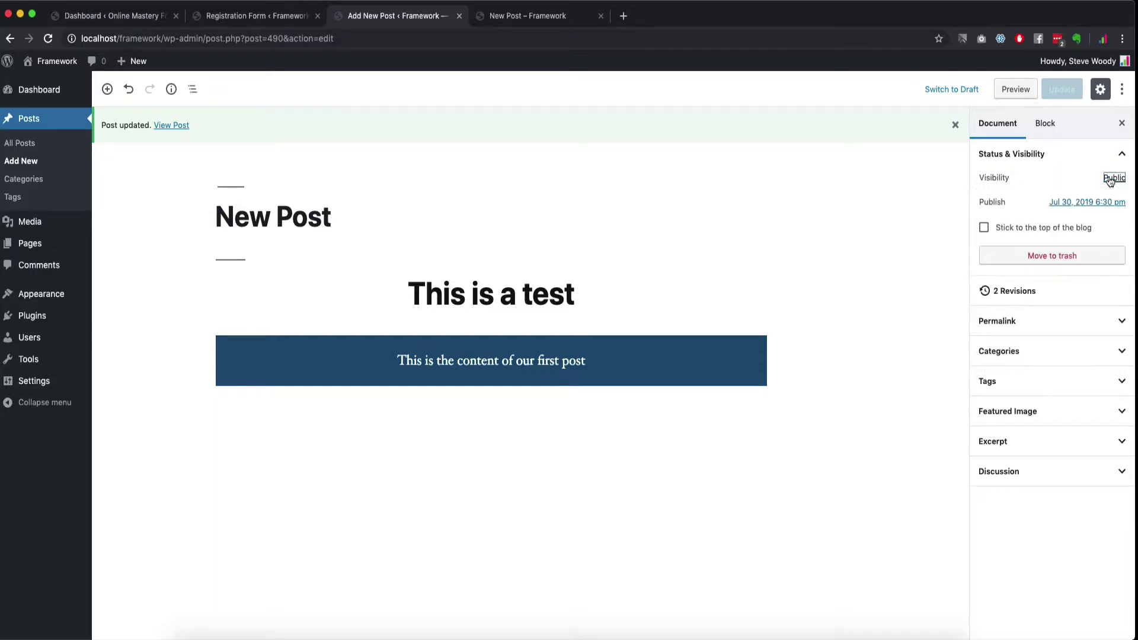
left_click(1080, 204)
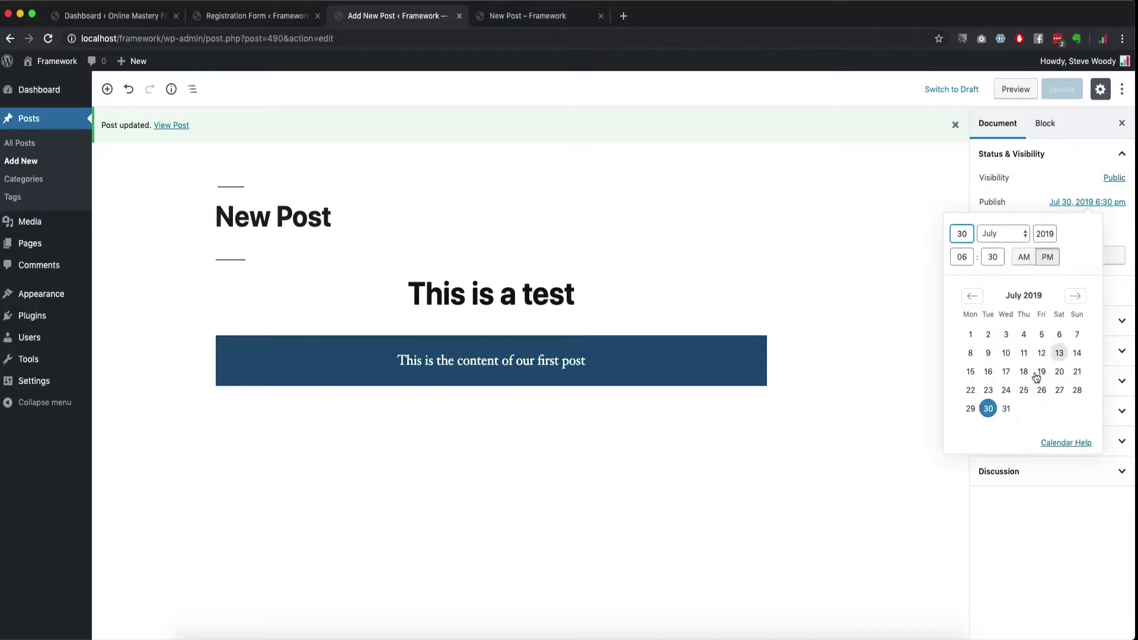
left_click(972, 204)
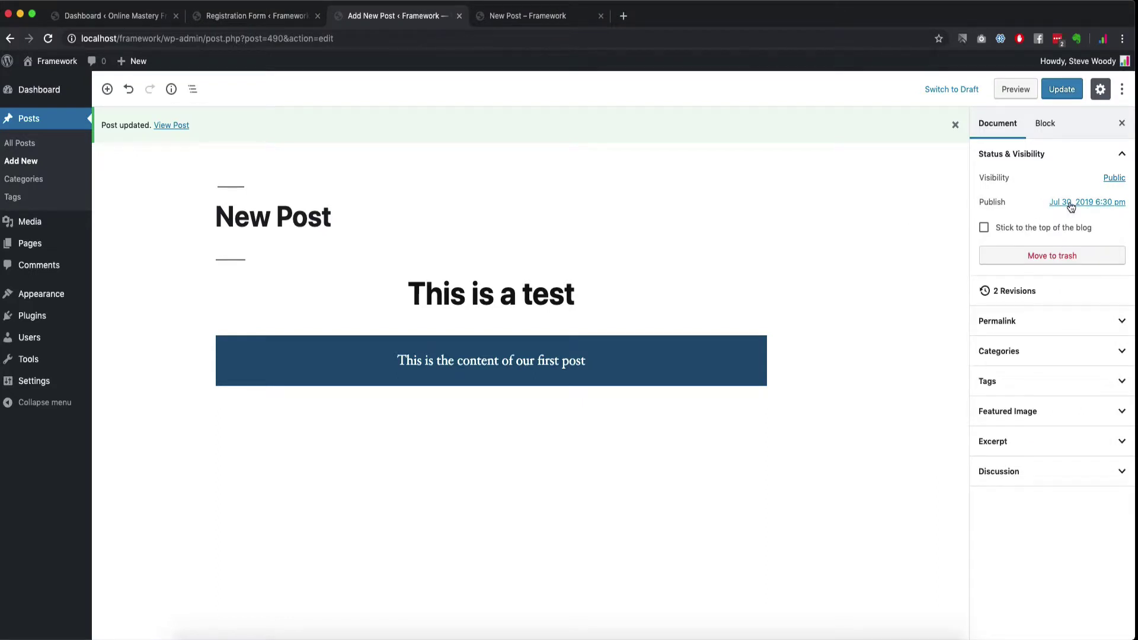
left_click(1036, 233)
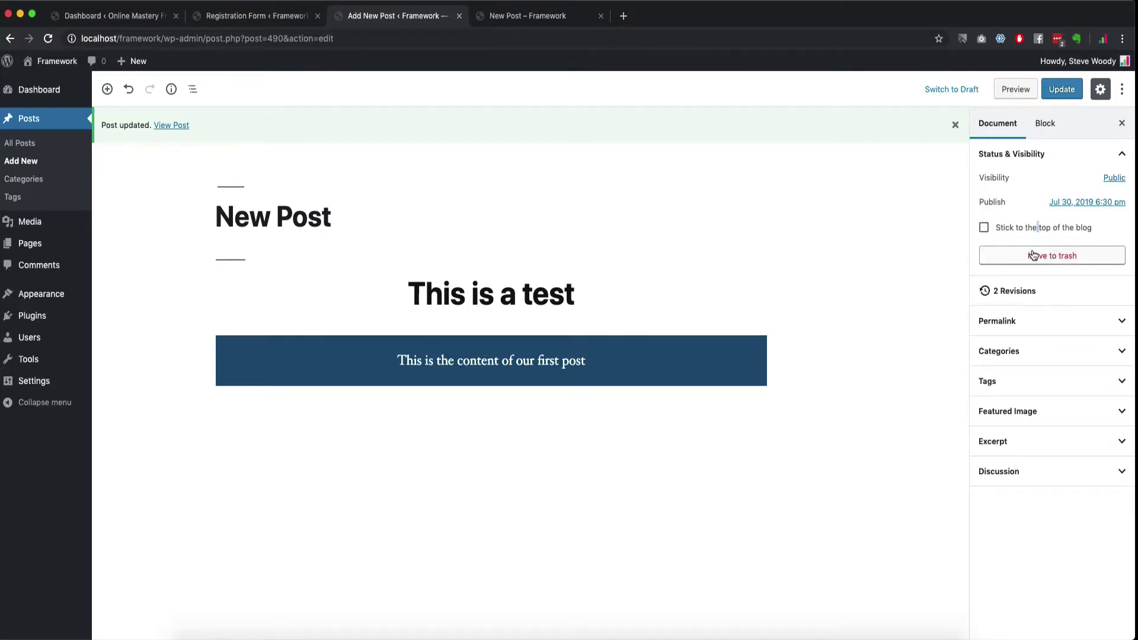
Change the post's permalink URL slug to "new" and update the post.
left_click(1043, 154)
left_click(1033, 215)
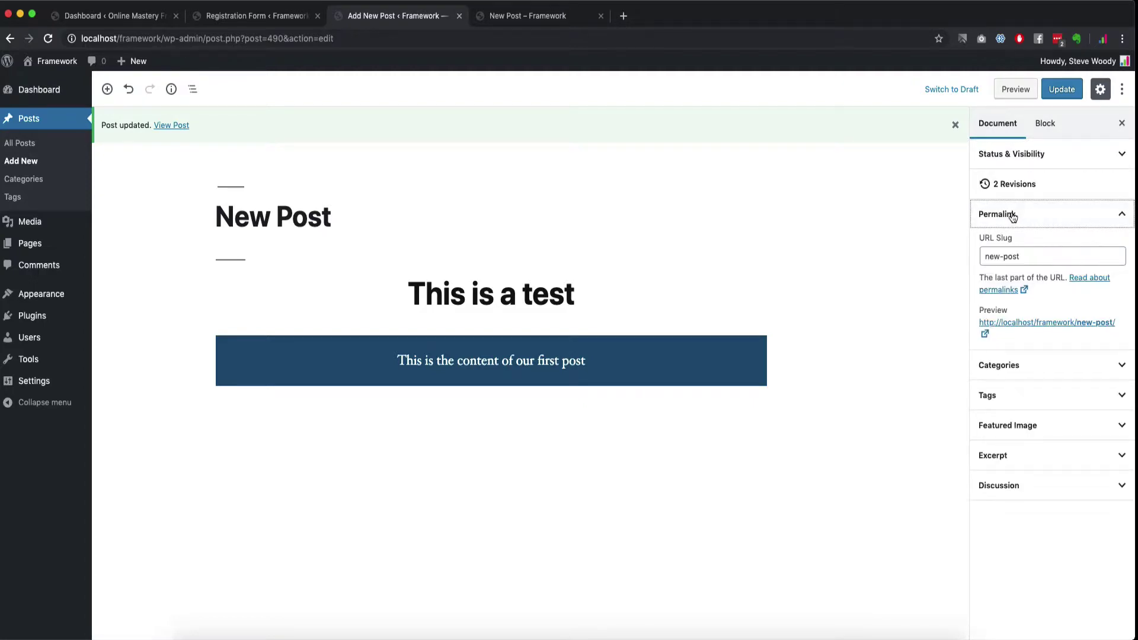
left_click_drag(1026, 255, 977, 251)
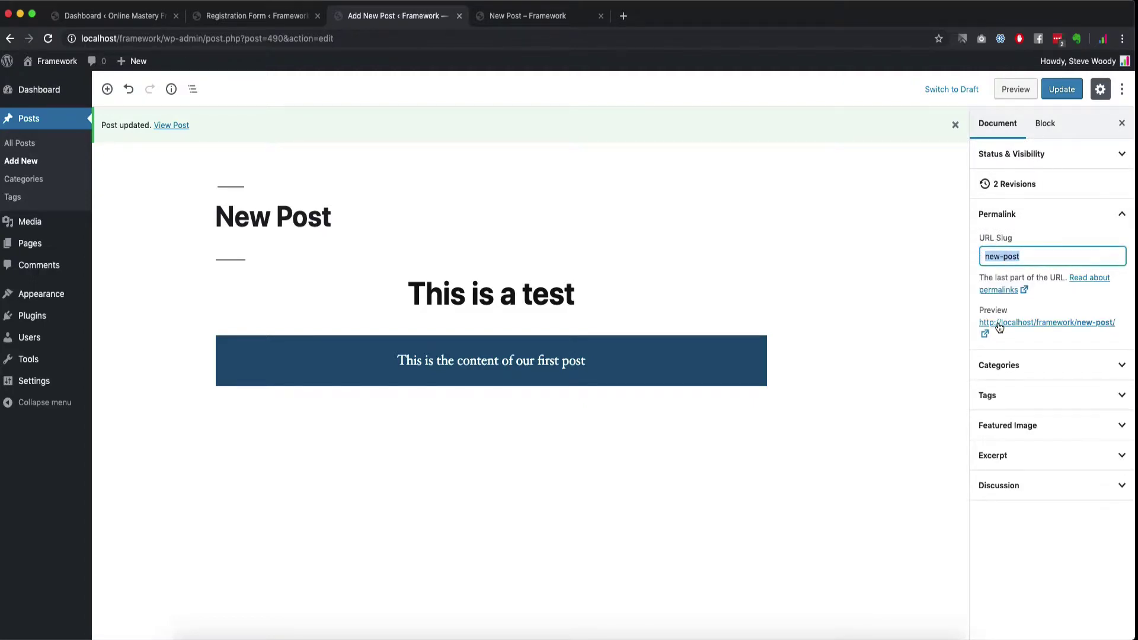
type("new")
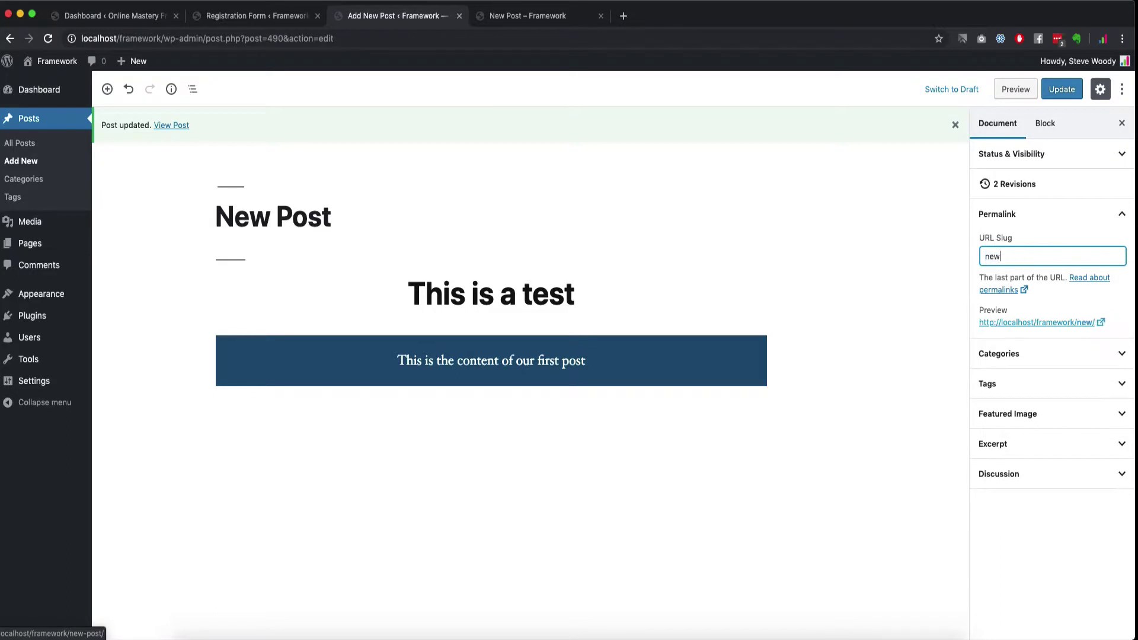
key("super+s")
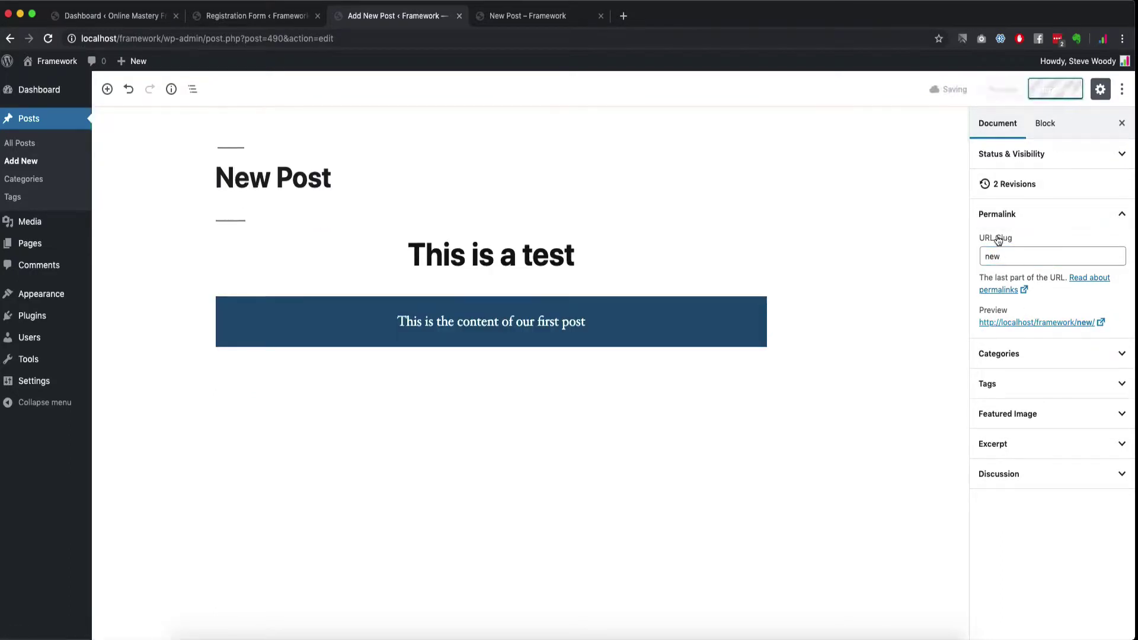
Reload the published post on the site and check the slug in its web address.
left_click(525, 16)
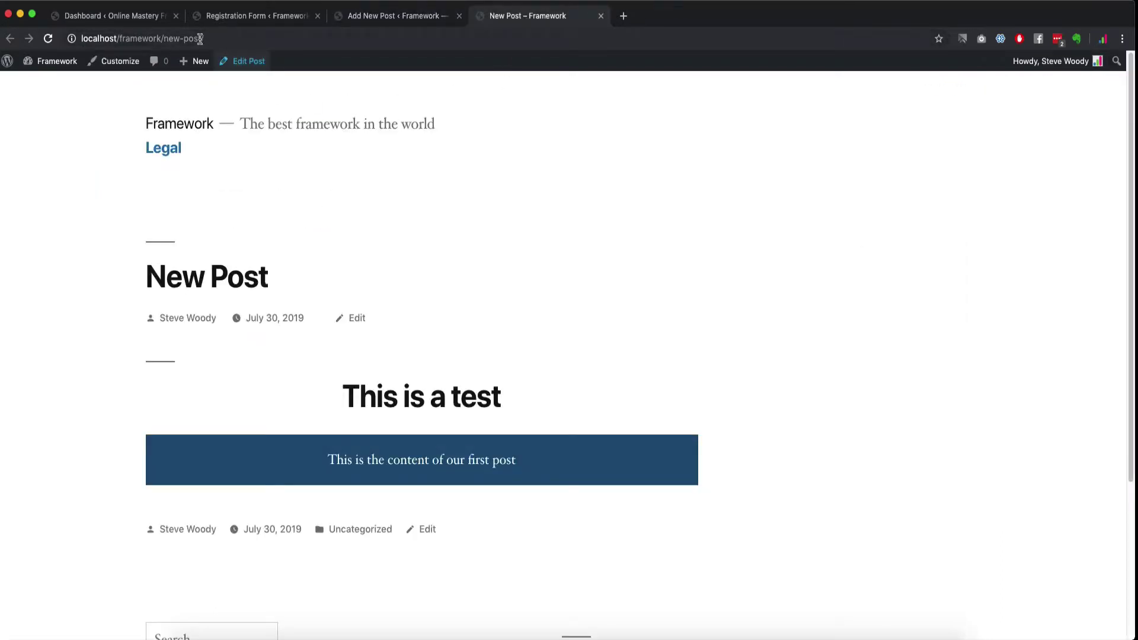
left_click(49, 38)
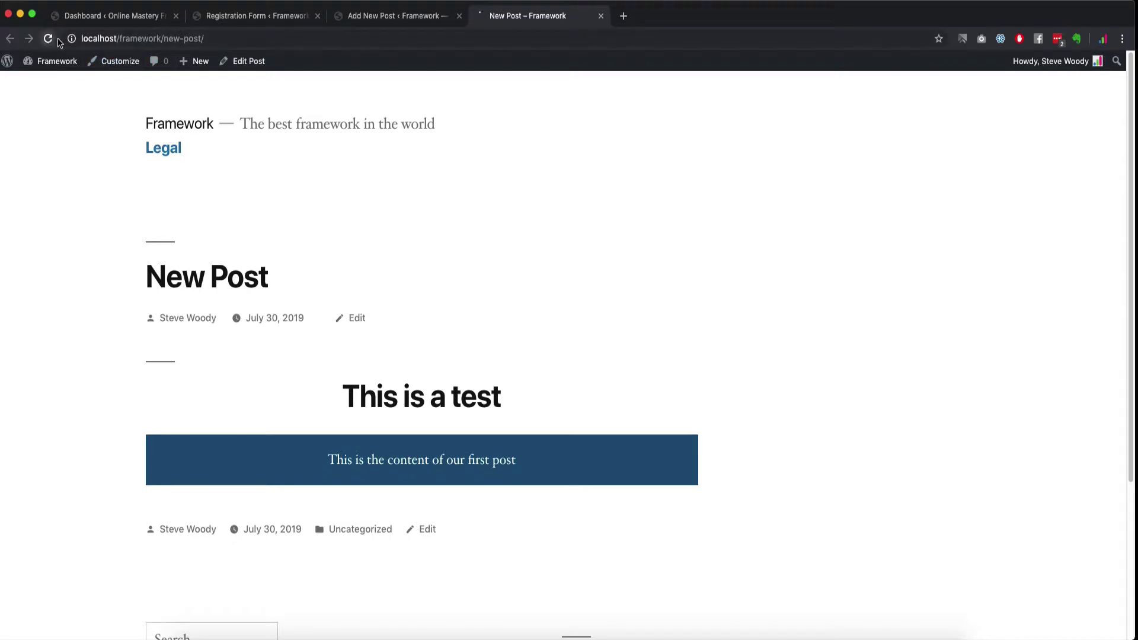
left_click(186, 38)
left_click(199, 37)
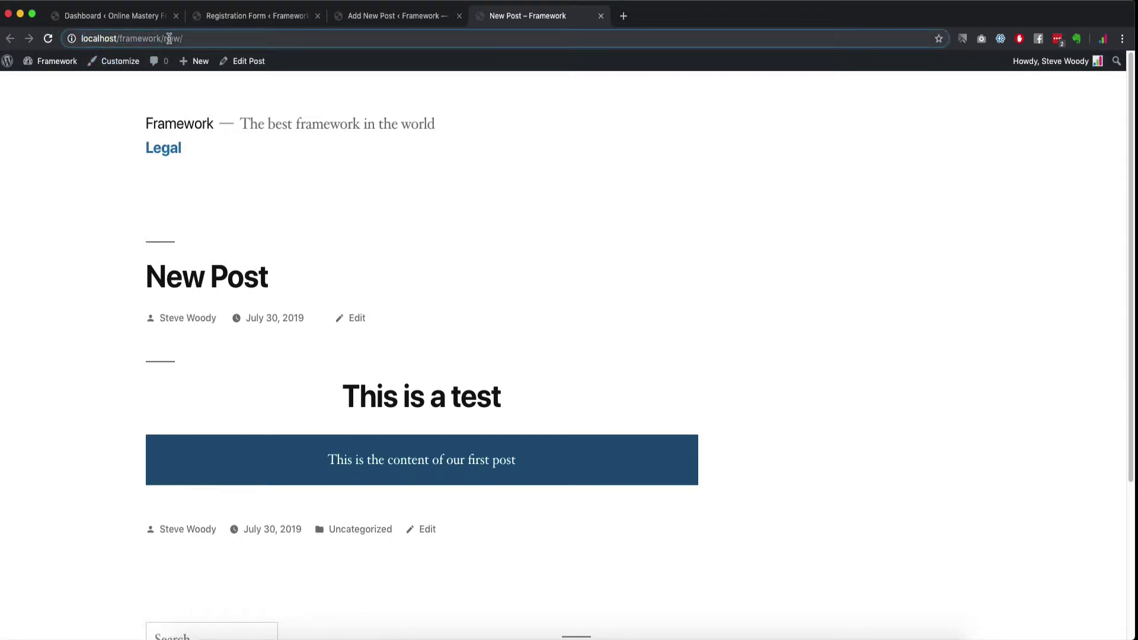
key("BackSpace")
Return to the post editor and add two new categories, Cat A and Cat B, to the post.
left_click(388, 20)
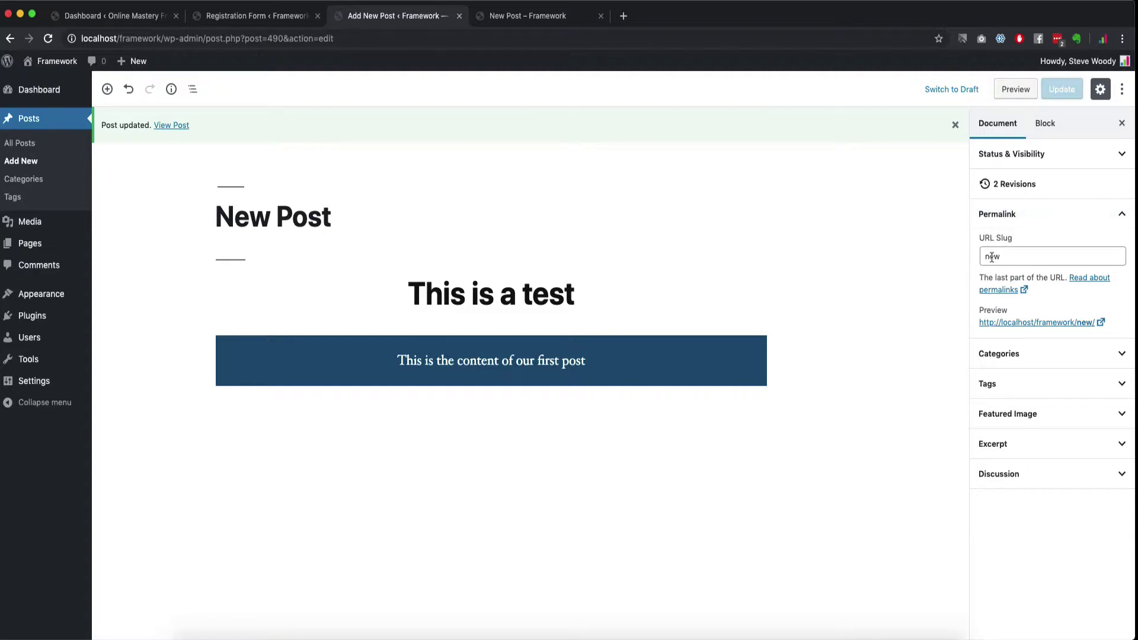
left_click(1016, 214)
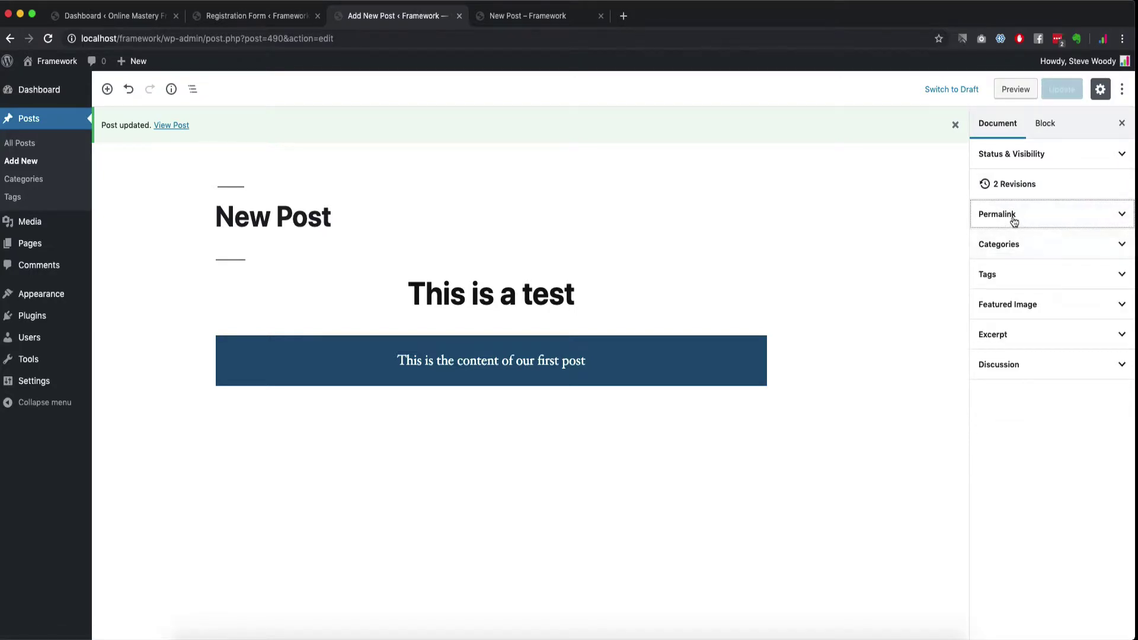
left_click(1015, 244)
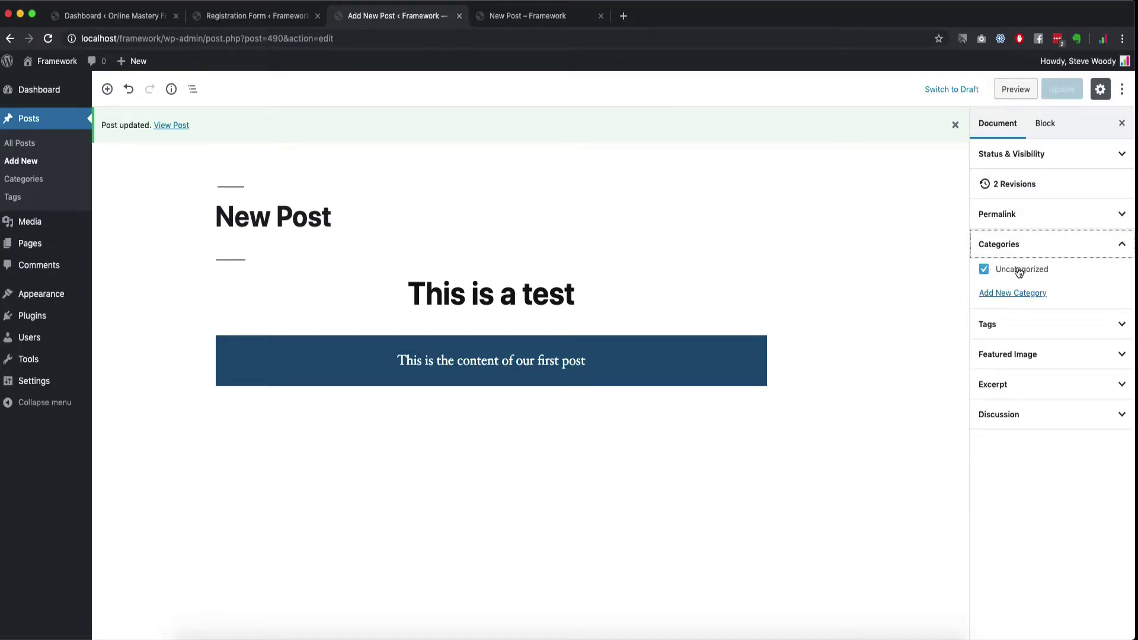
left_click(1012, 294)
left_click(1001, 332)
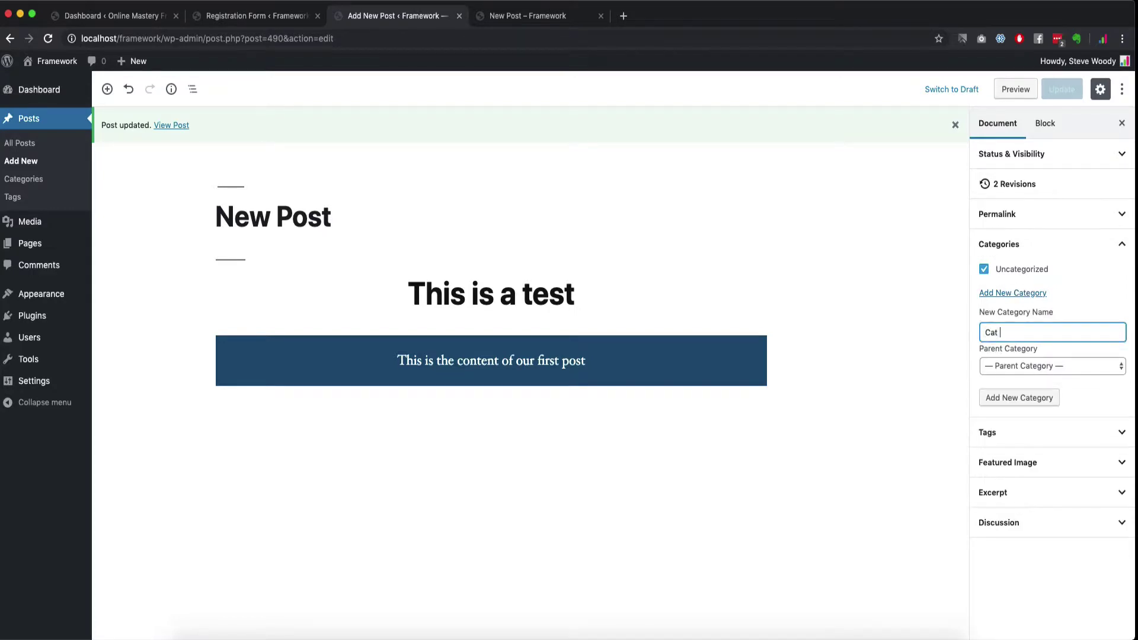
left_click(1017, 398)
left_click(1001, 348)
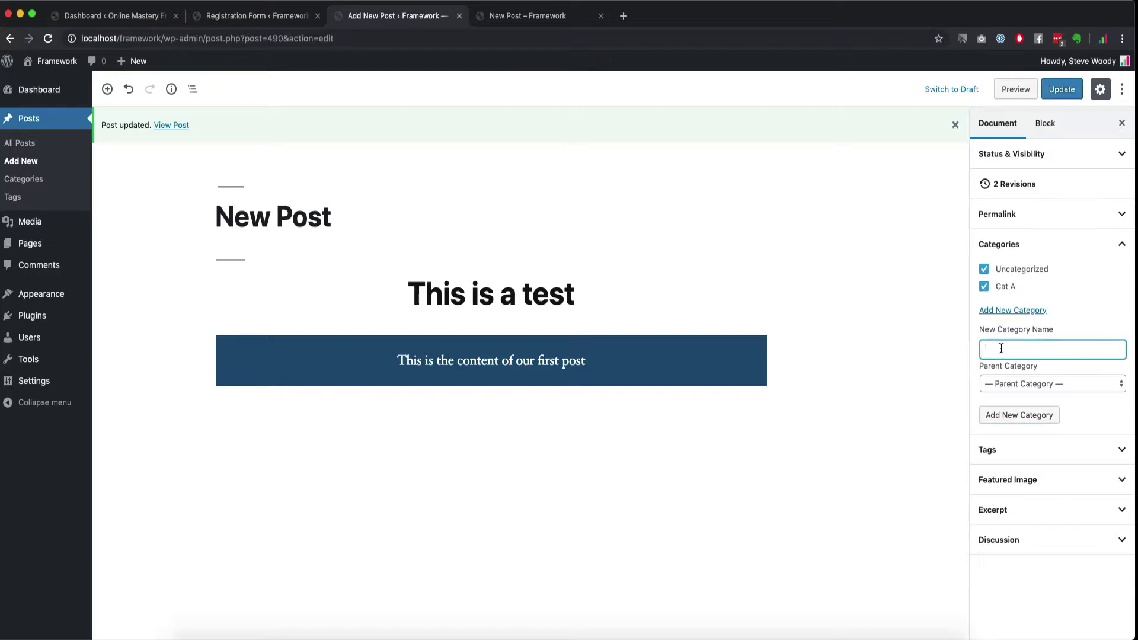
left_click(1021, 414)
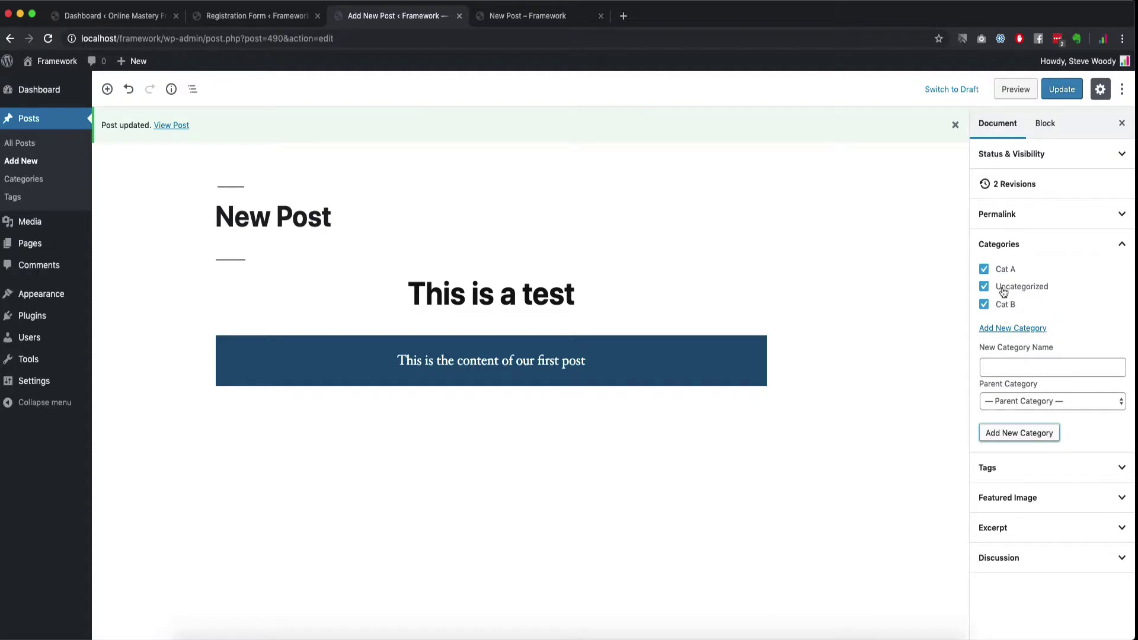
Remove the Uncategorized and Cat B categories from the post, keeping only Cat A, and update it.
left_click(983, 287)
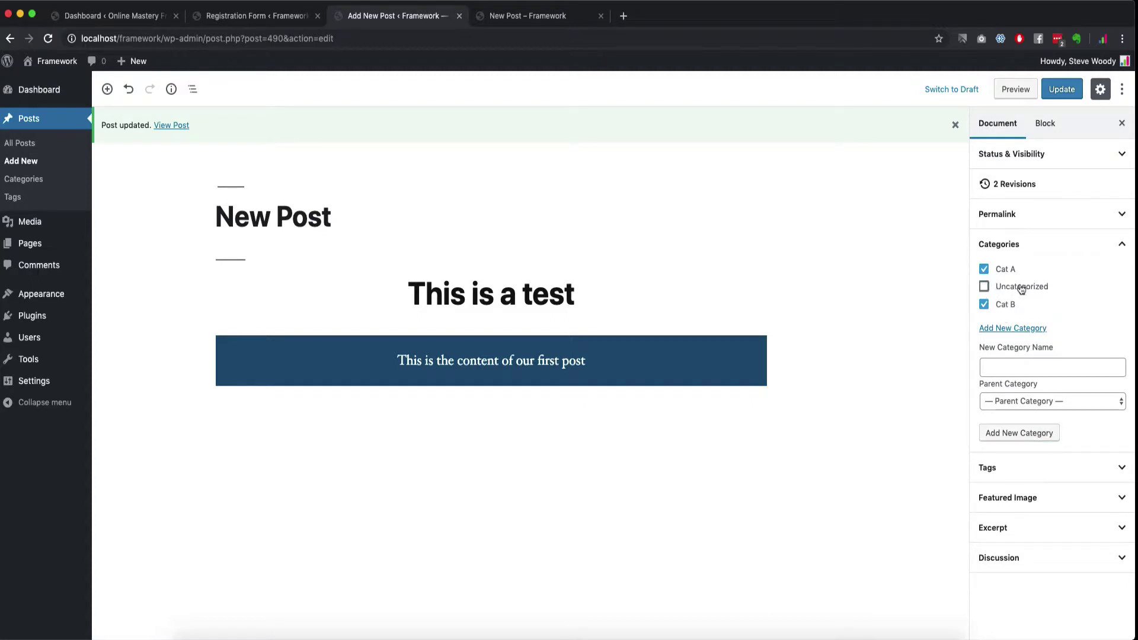
left_click(984, 304)
left_click(1073, 95)
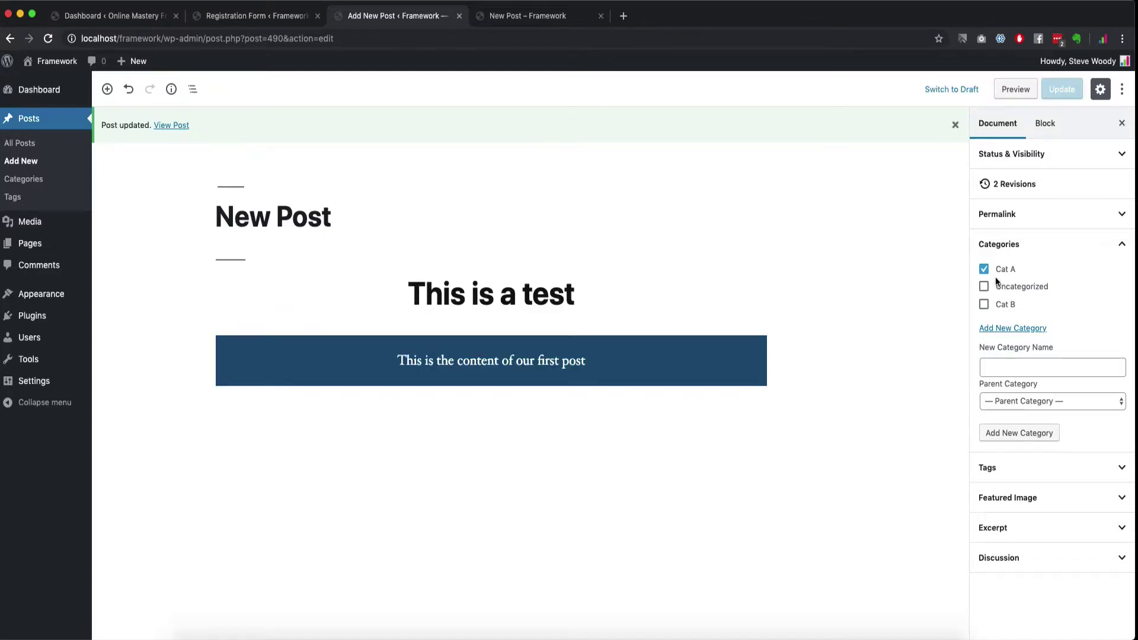
Reload the post on the site, open its Cat A category archive and look through the posts listed there.
left_click(536, 16)
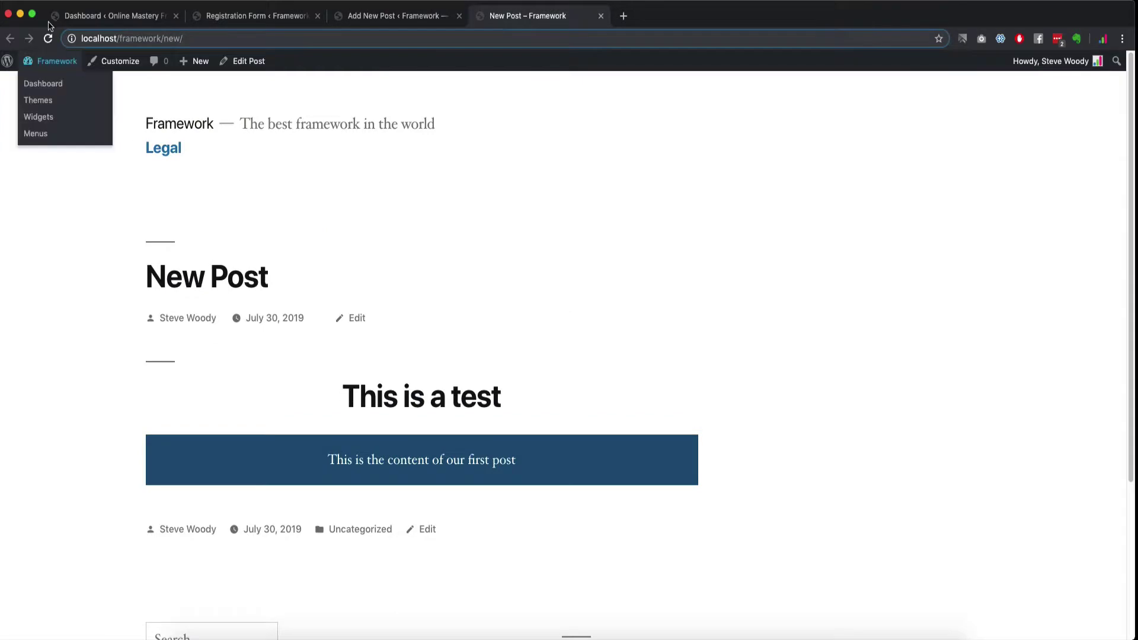
left_click(48, 40)
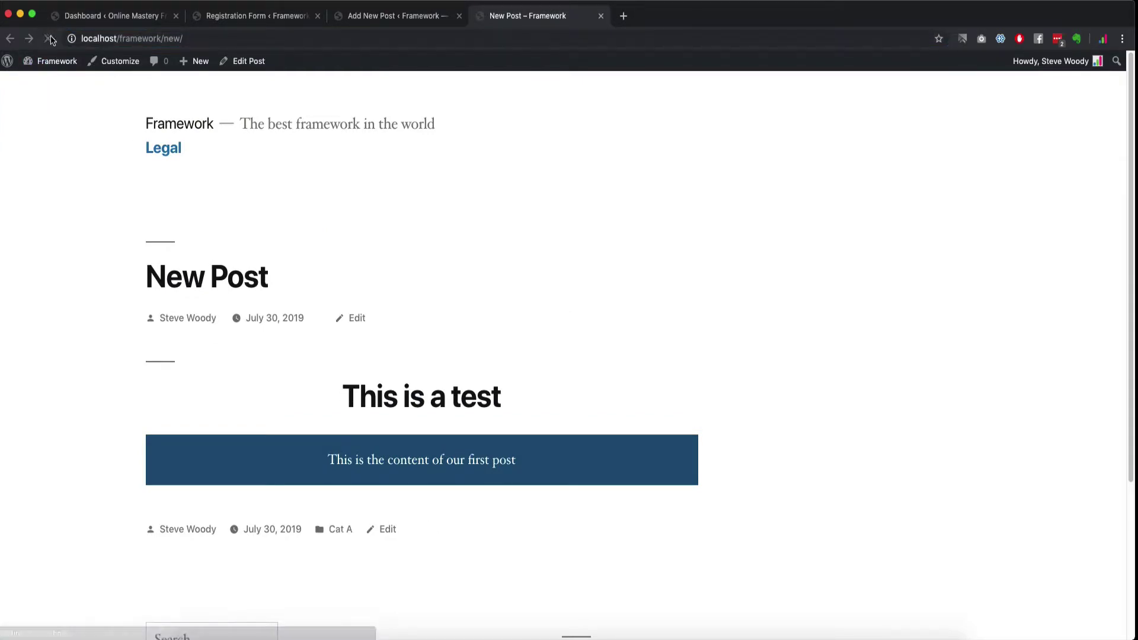
scroll(330, 536, "down", 1)
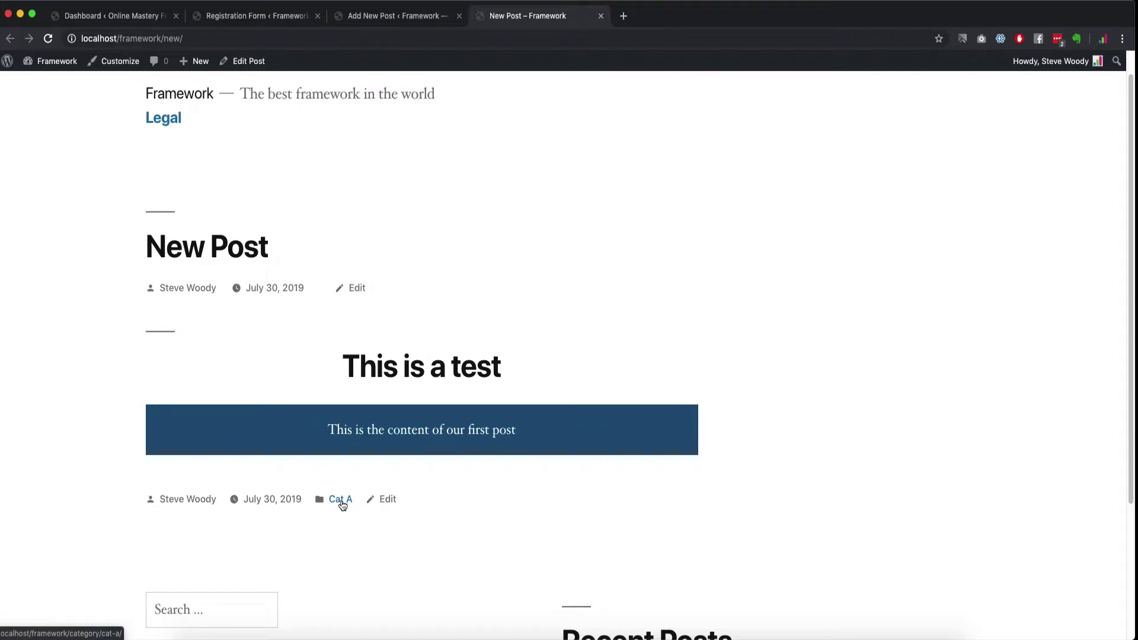
left_click(342, 501)
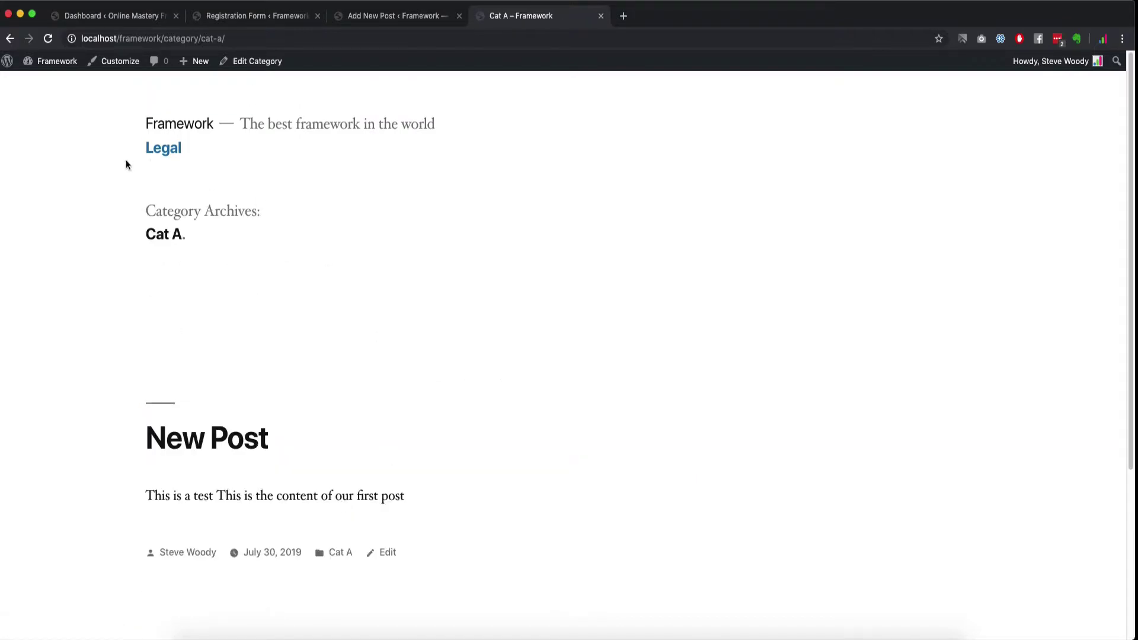
left_click_drag(156, 212, 169, 267)
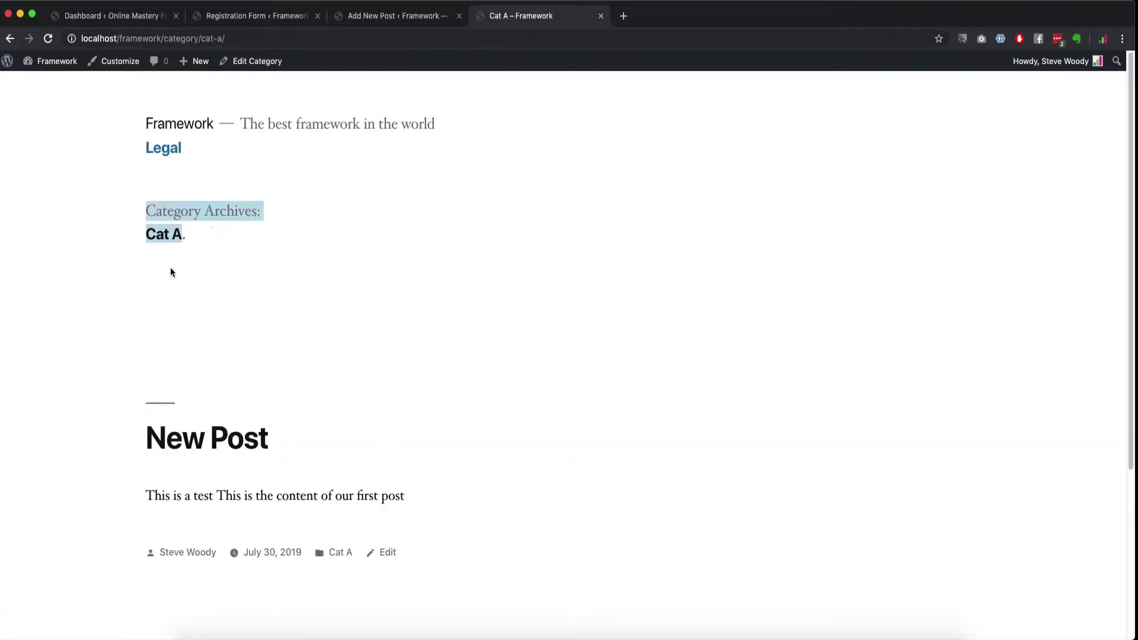
left_click(197, 240)
scroll(212, 290, "down", 5)
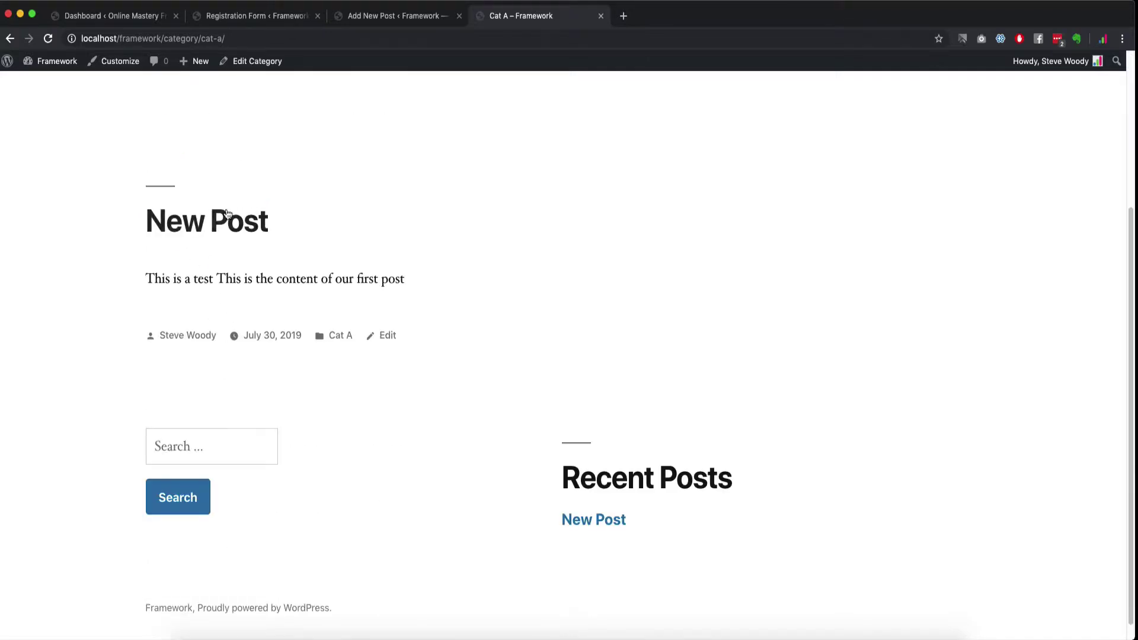
scroll(241, 275, "up", 1)
scroll(241, 275, "up", 5)
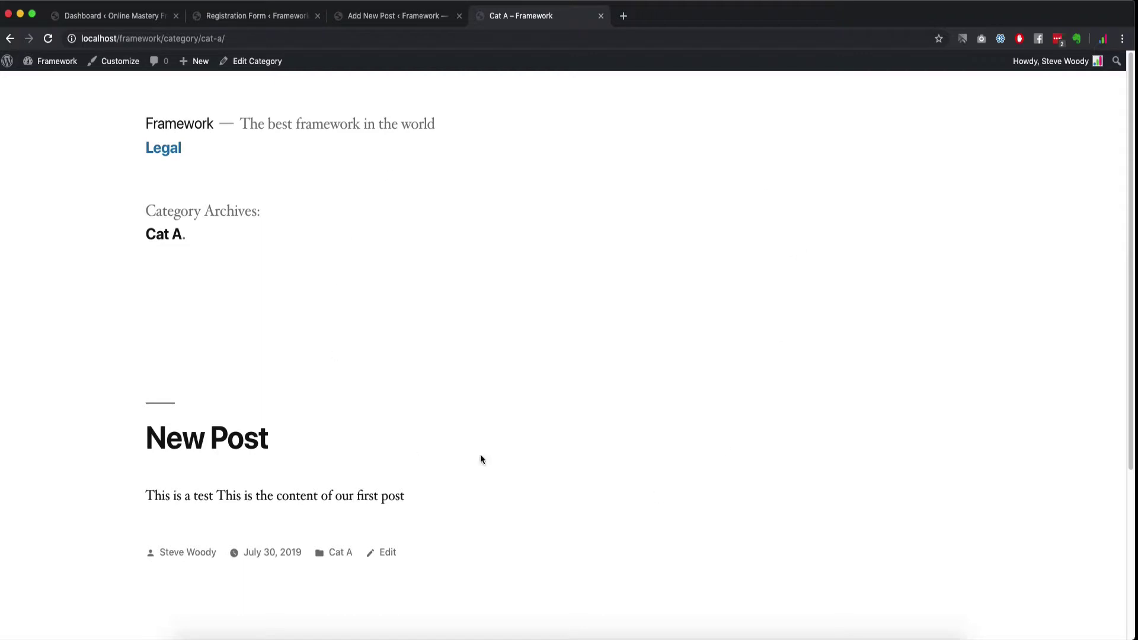
Close the category archive, assign Cat B to the post in addition to Cat A, and update it.
left_click(403, 24)
left_click(601, 16)
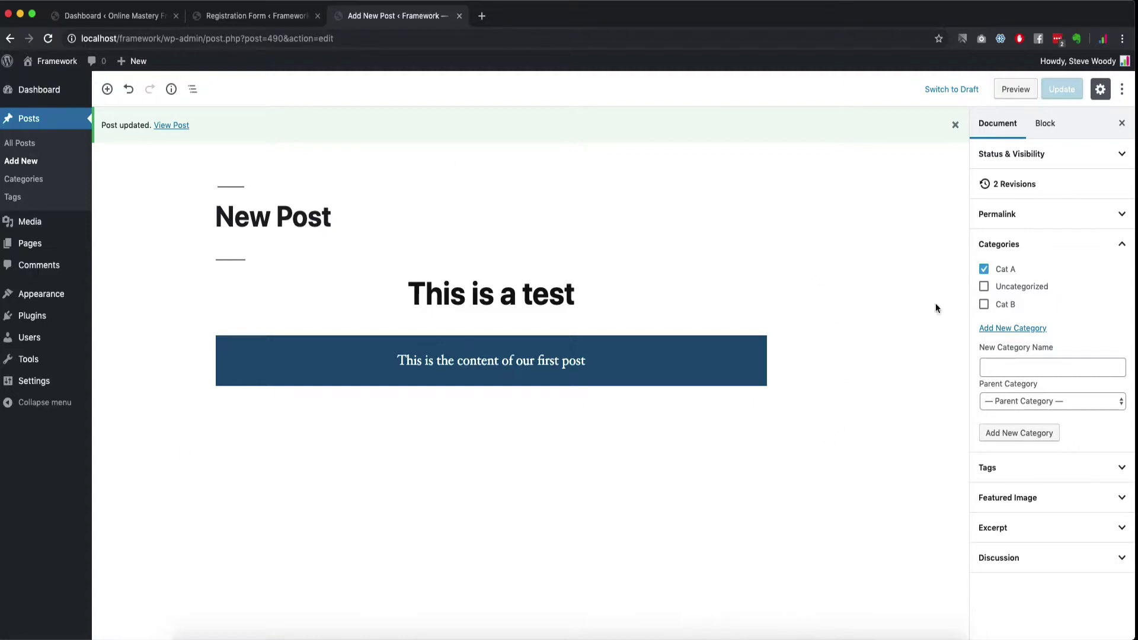
left_click(984, 304)
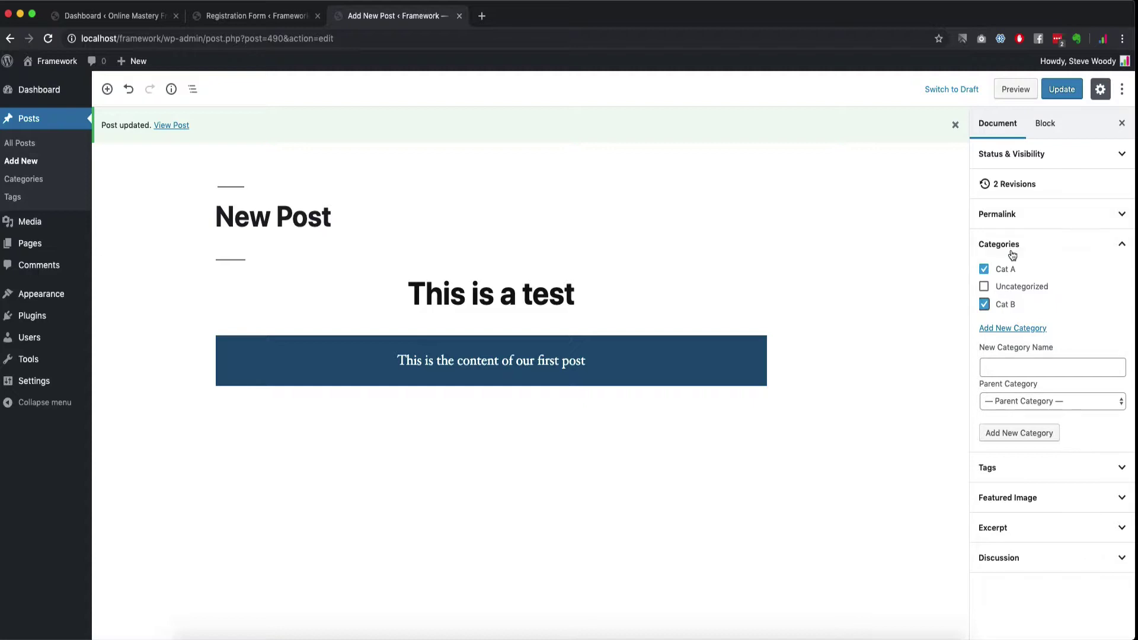
left_click(1059, 91)
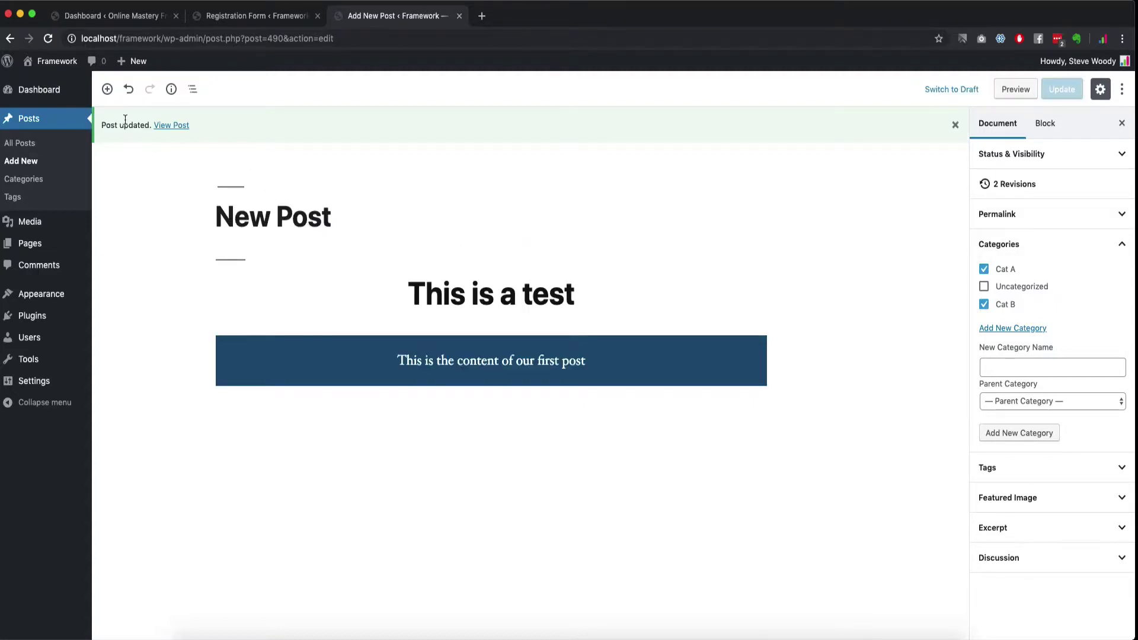
Open the updated post on the site in a new browser tab and check its listed categories.
right_click(169, 125)
left_click(214, 127)
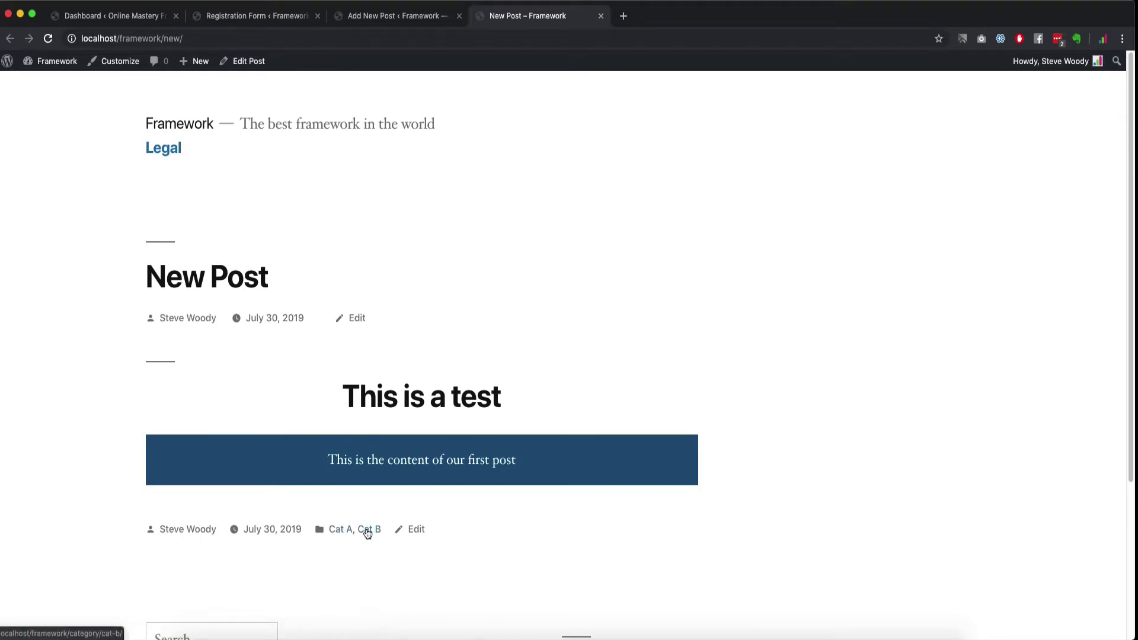
Return to the post editor and add two tags, Tag A and Tag B, to the post.
left_click(419, 18)
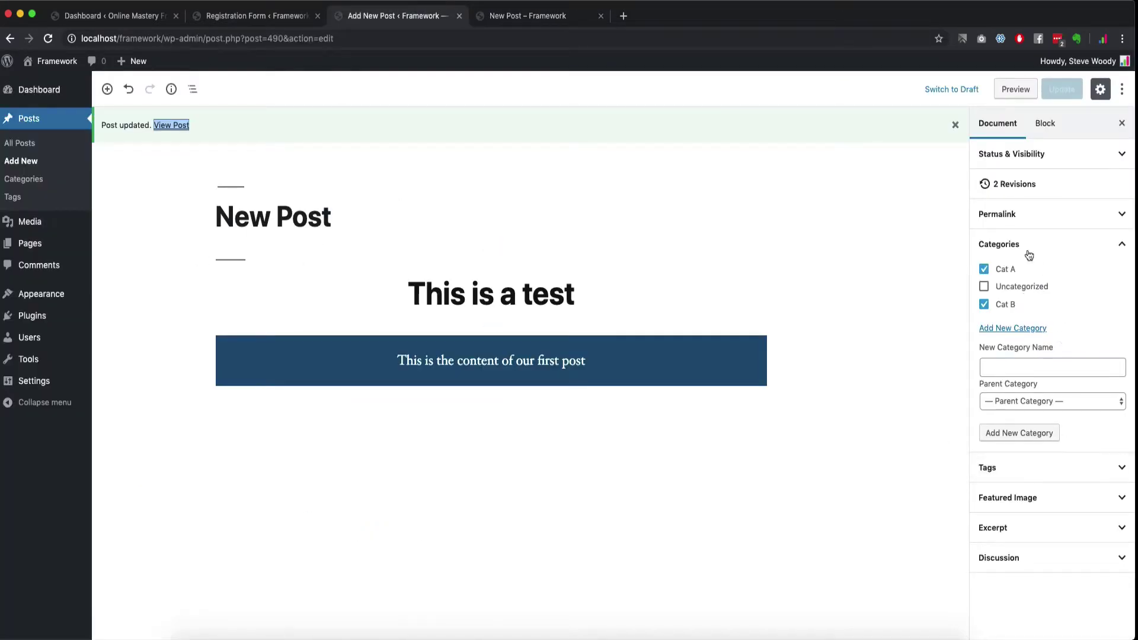
left_click(1017, 468)
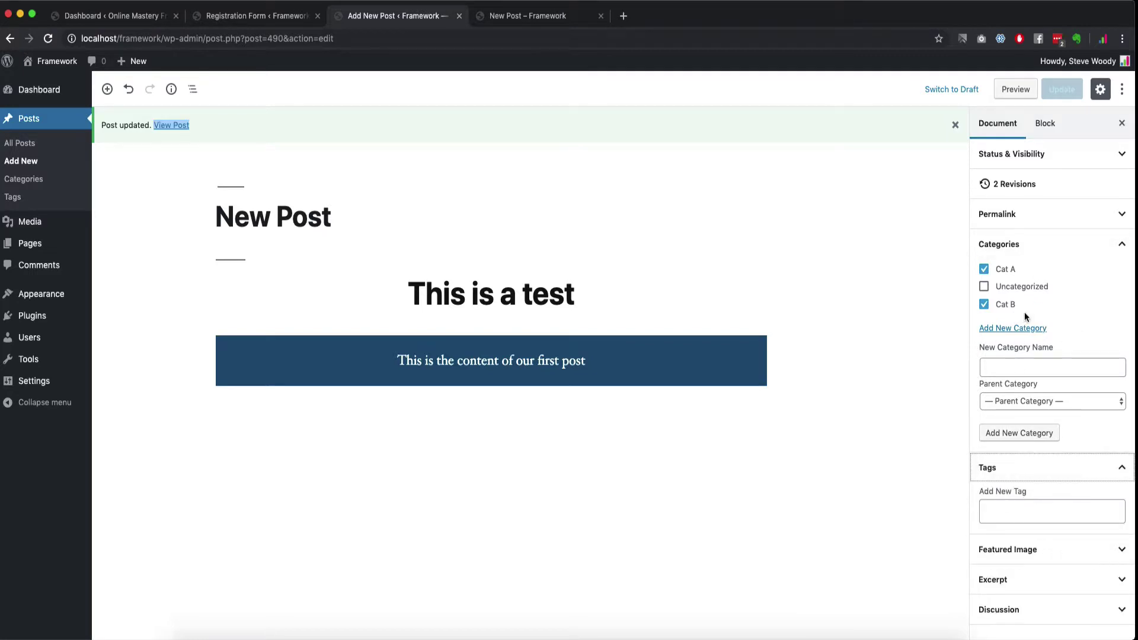
left_click(1008, 513)
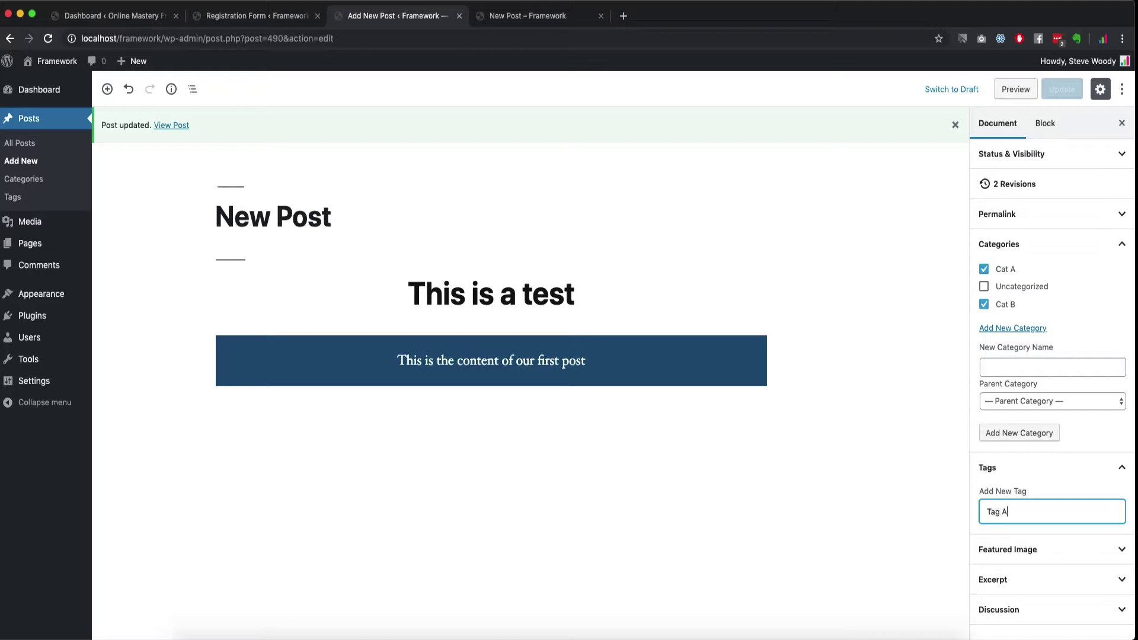
type("Tag A")
key("Return")
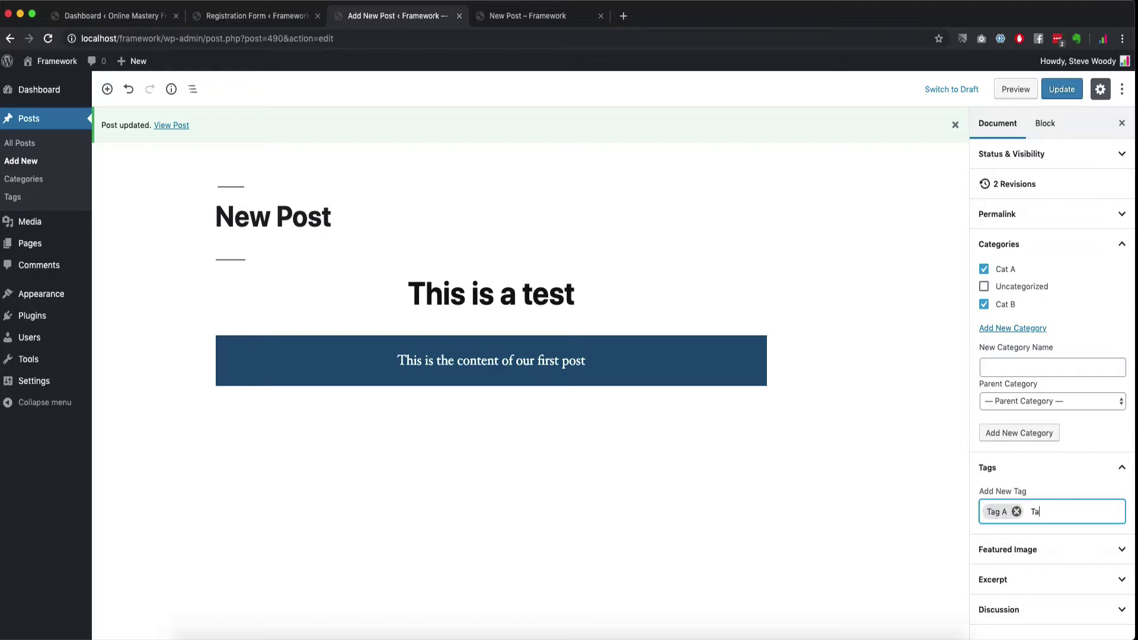
key("Return")
Add a new category Cat A.1 with Cat A as its parent and update the post.
left_click(999, 367)
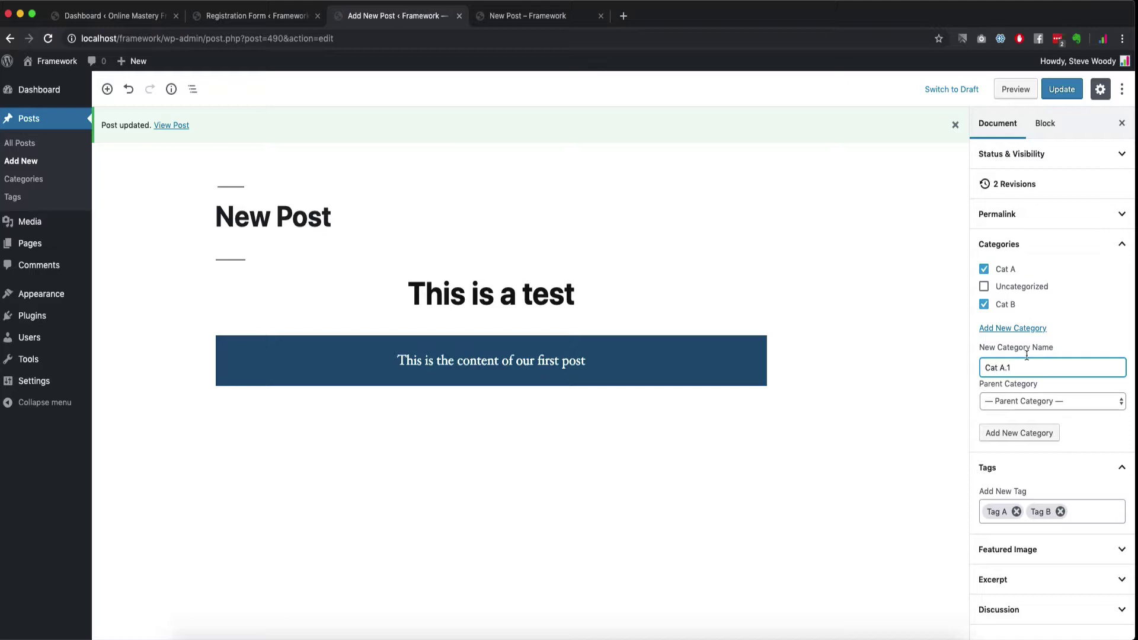
left_click(1022, 397)
left_click(1019, 414)
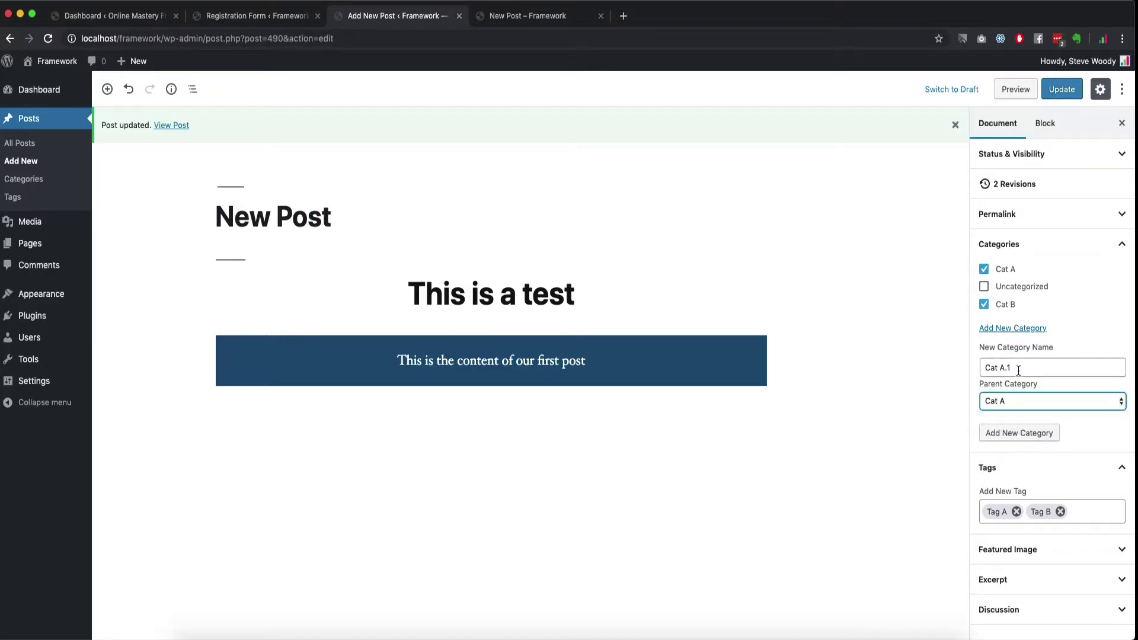
left_click(1020, 434)
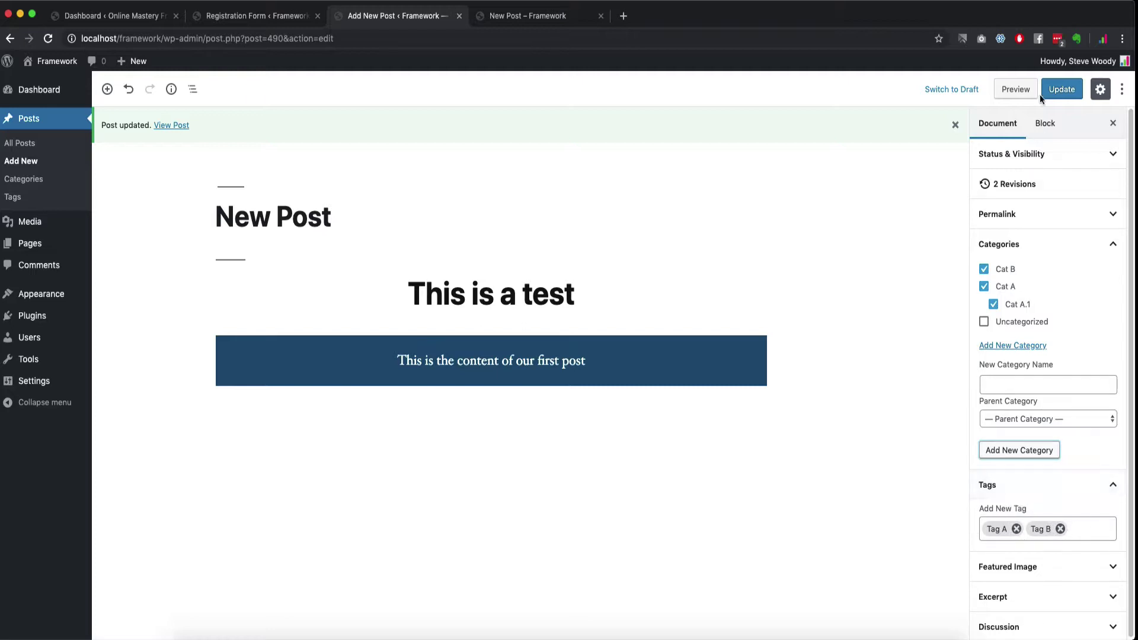
left_click(1057, 92)
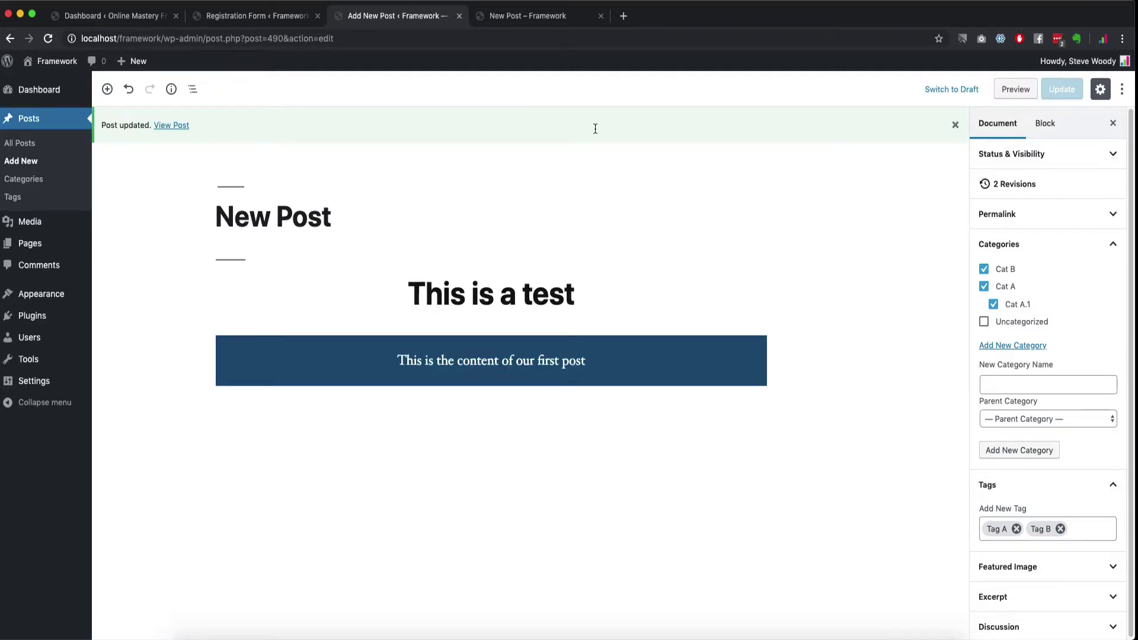
Reload the post on the site and check its categories and tags.
left_click(504, 16)
left_click(48, 38)
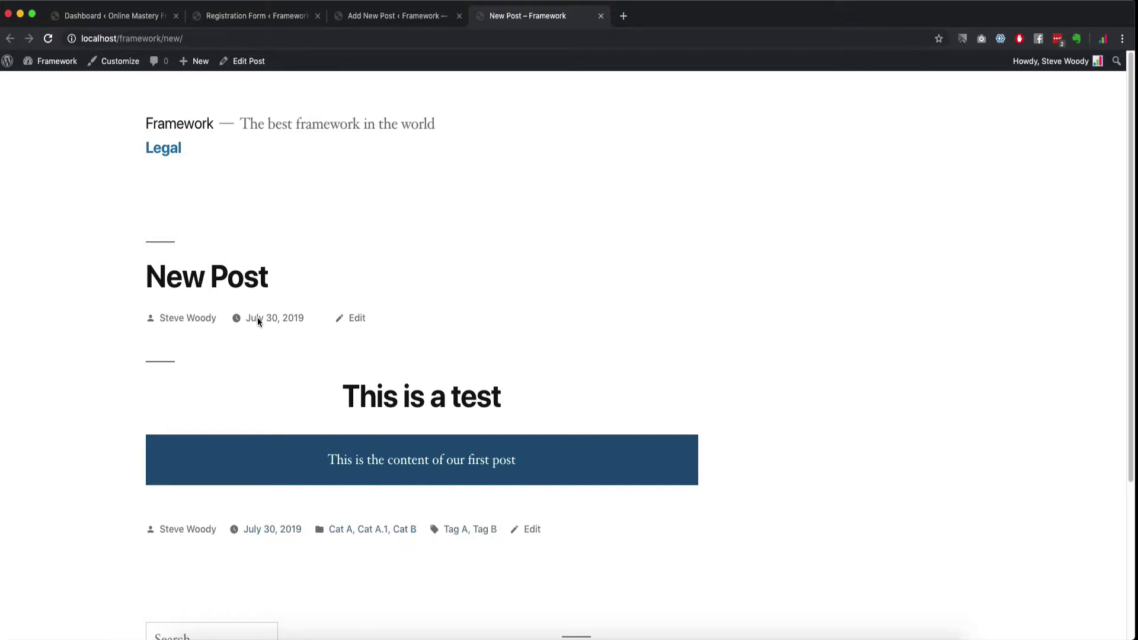
In the post editor, set the purple and red night-sky mountain picture from the media library as the featured image and update the post.
left_click(382, 16)
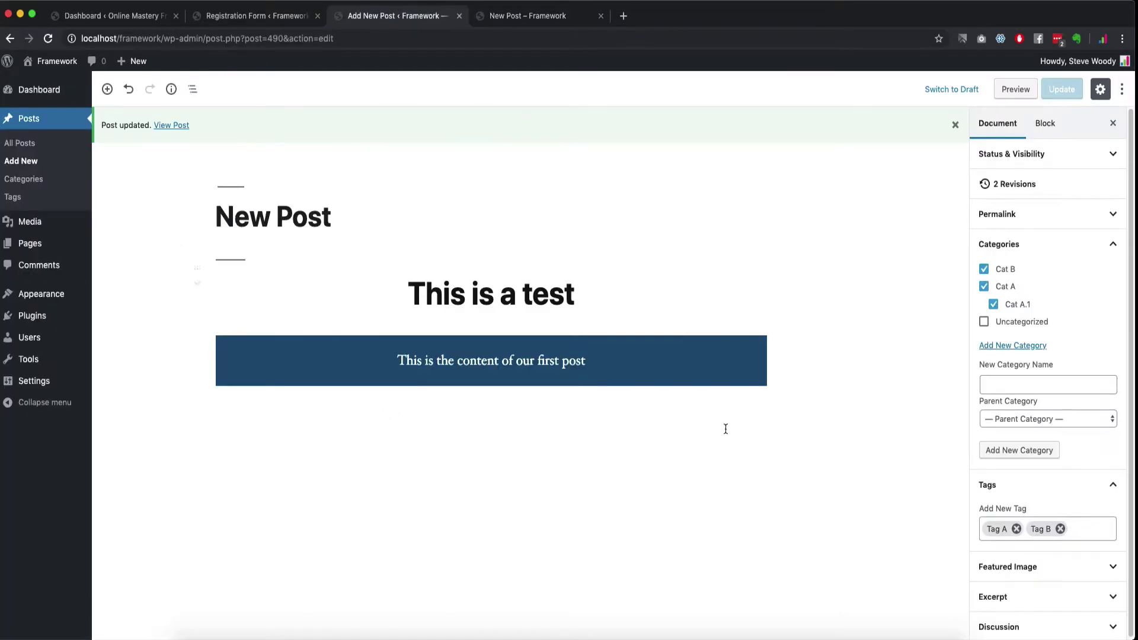
left_click(1052, 244)
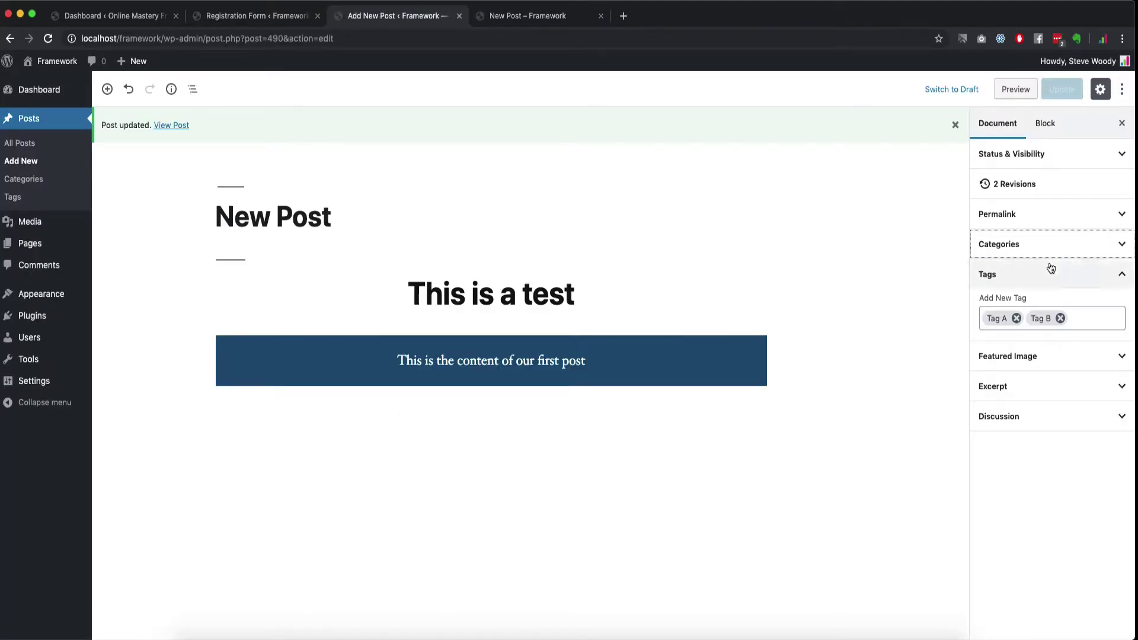
left_click(1053, 274)
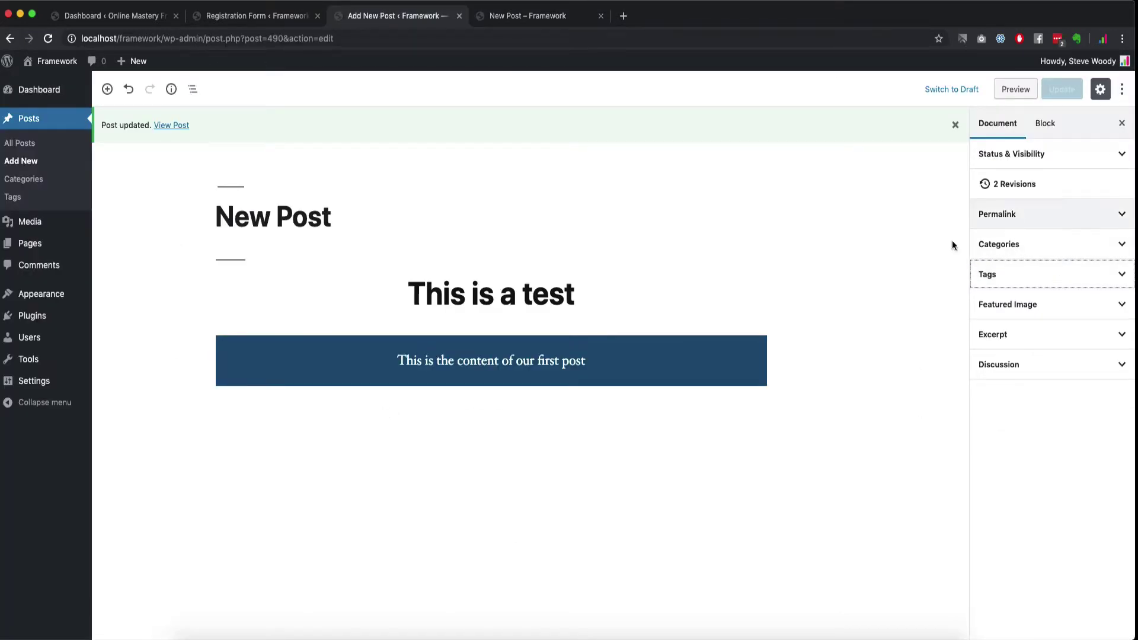
left_click(1037, 305)
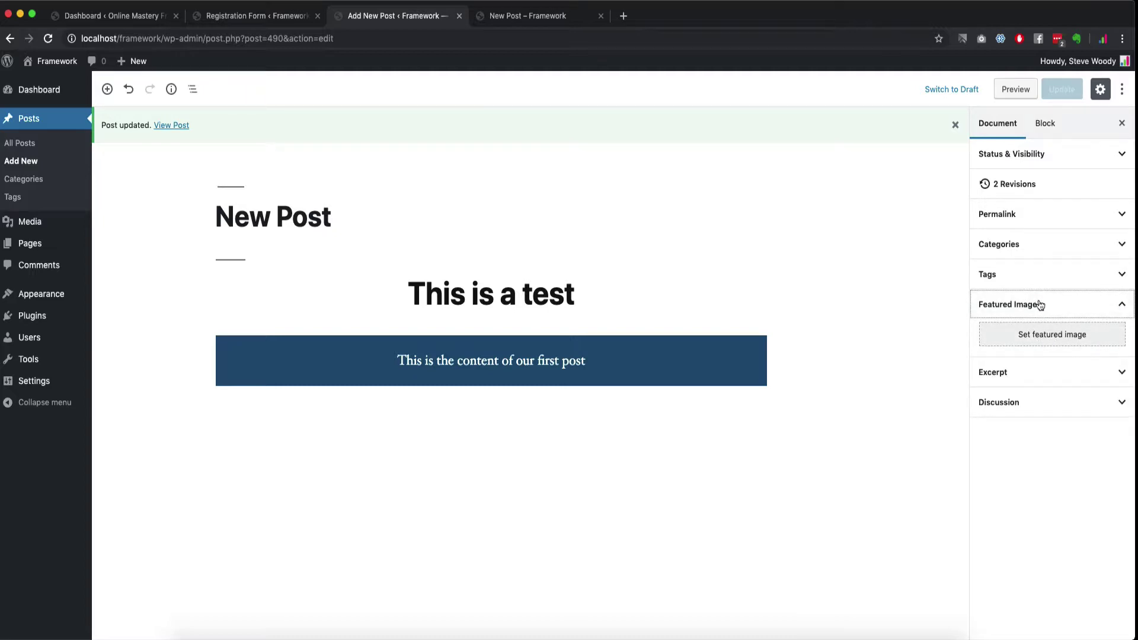
left_click(1028, 336)
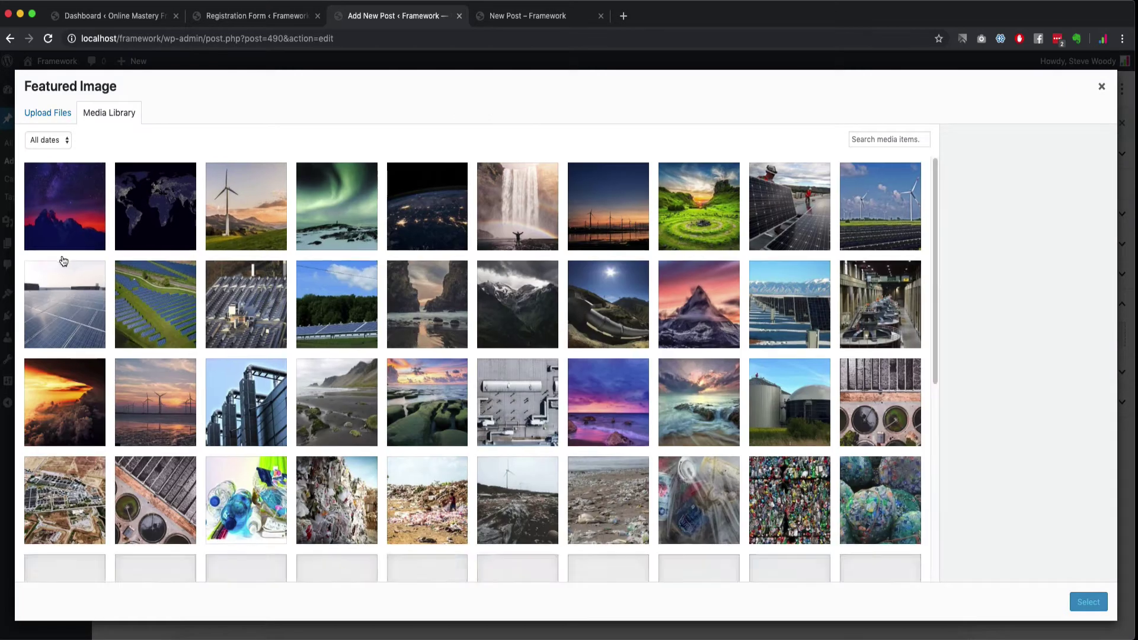
left_click(64, 220)
left_click(1088, 602)
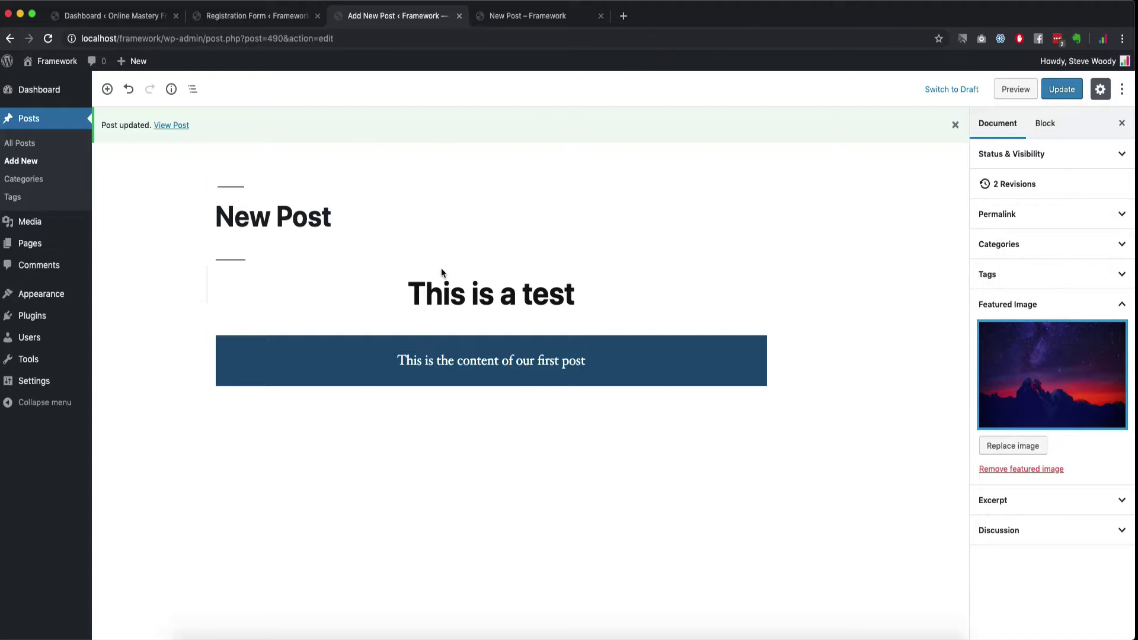
left_click(1059, 90)
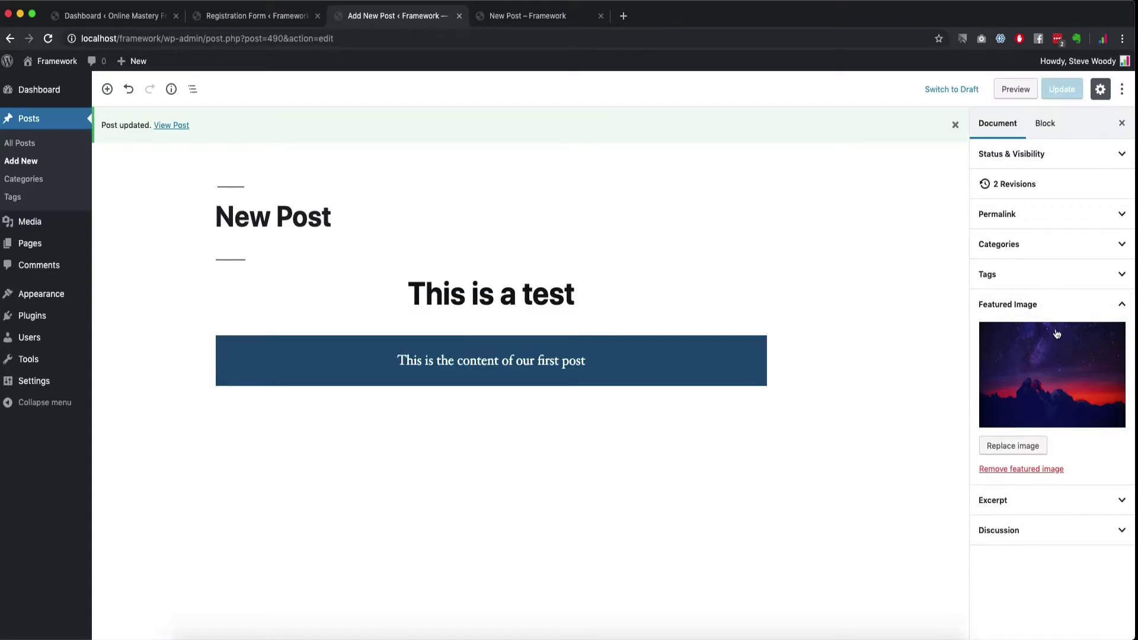
Reload the post on the site and look through the whole page to see how the featured image is displayed.
left_click(527, 16)
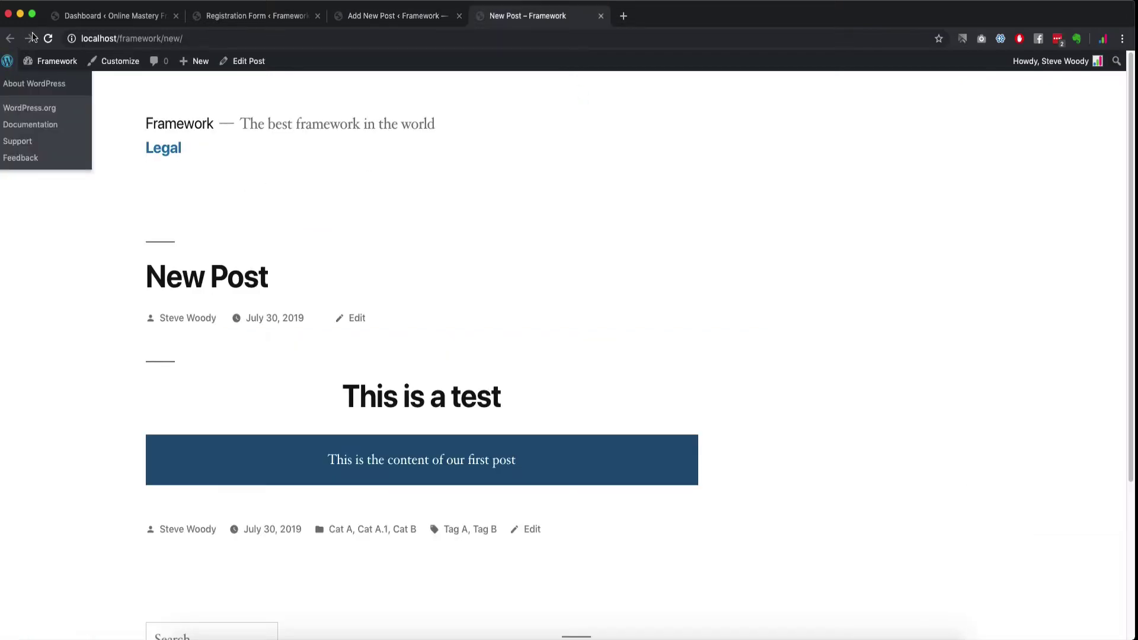
mouse_move(54, 61)
key("super+r")
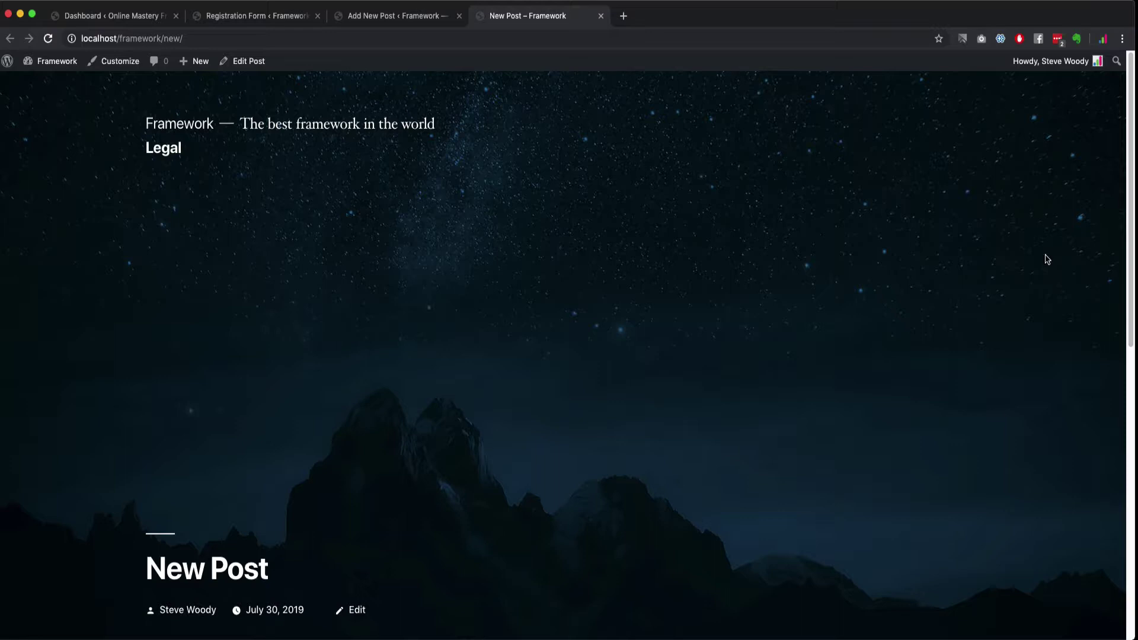
scroll(1032, 513, "down", 1)
scroll(1024, 508, "up", 1)
scroll(348, 372, "down", 5)
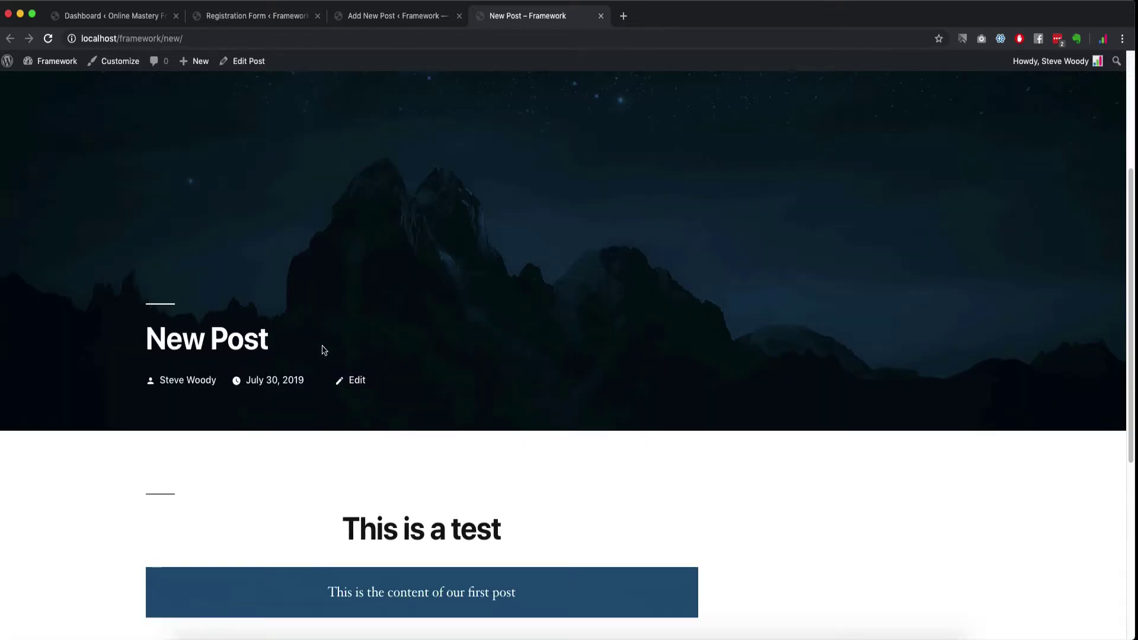
scroll(439, 415, "down", 5)
scroll(469, 426, "down", 3)
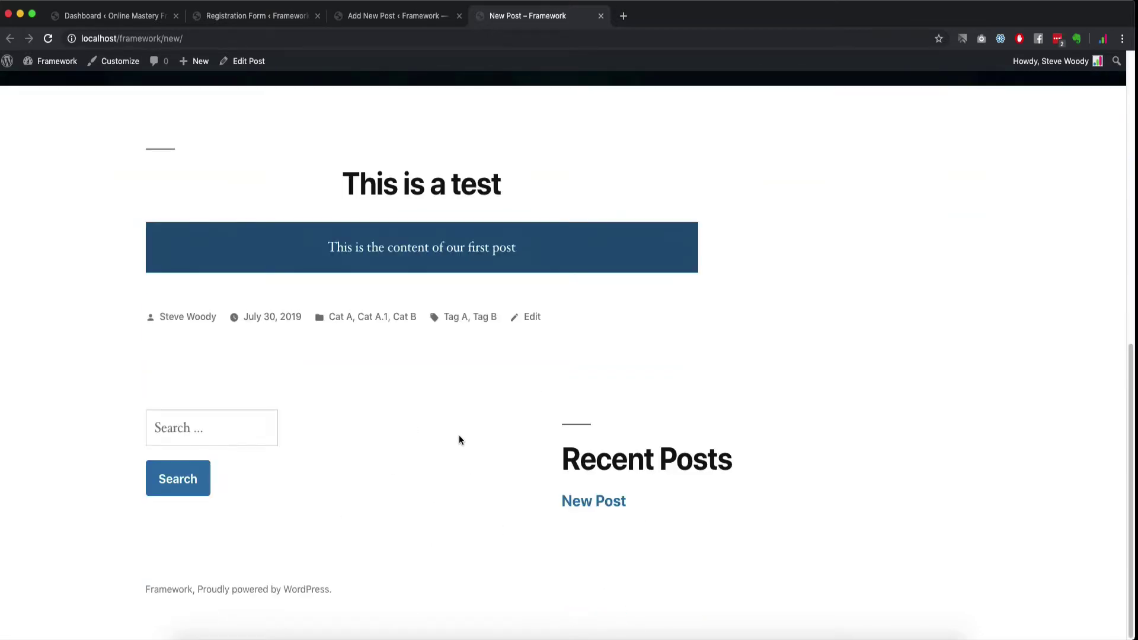
scroll(457, 440, "up", 12)
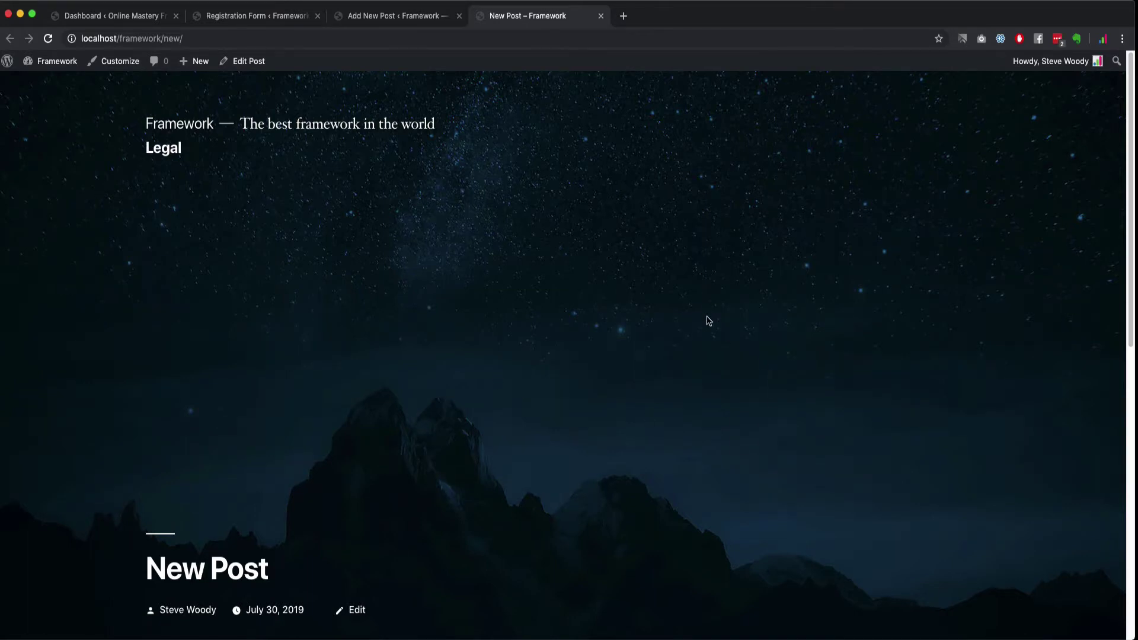
left_click(418, 19)
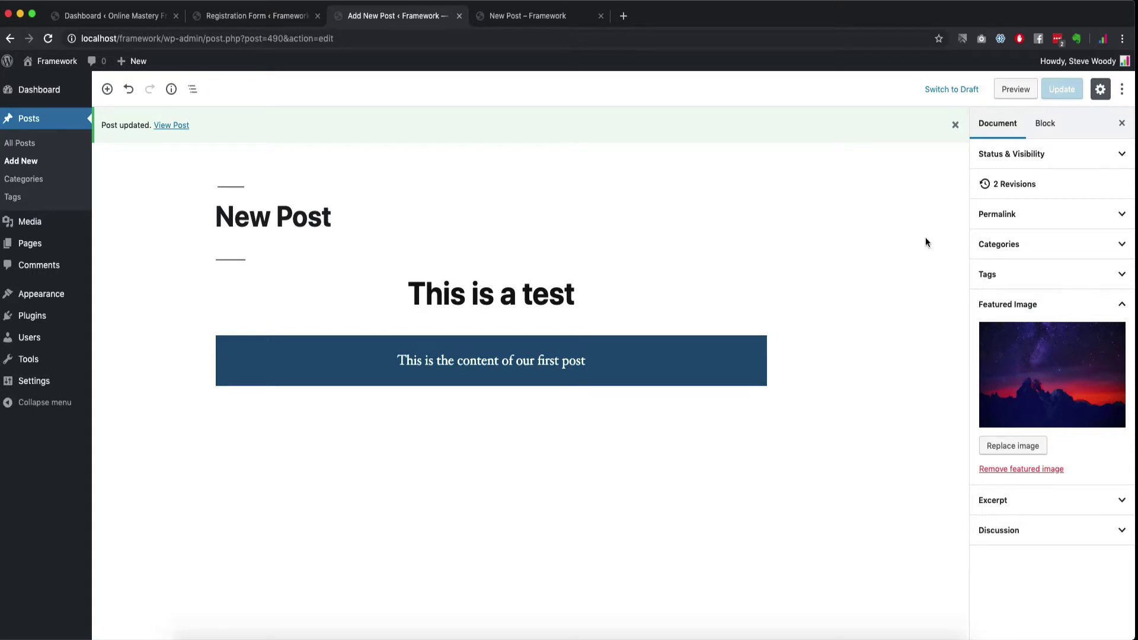
left_click(561, 18)
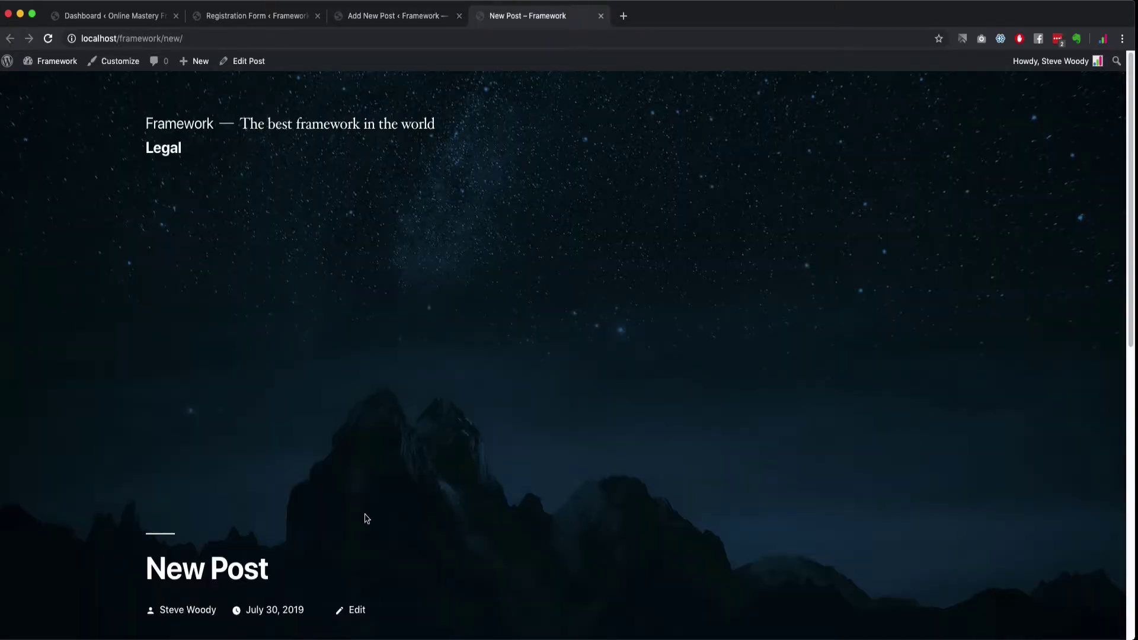
Return to the post editor, write the excerpt "This is an into into this post" and update the post.
left_click(393, 23)
left_click(1015, 502)
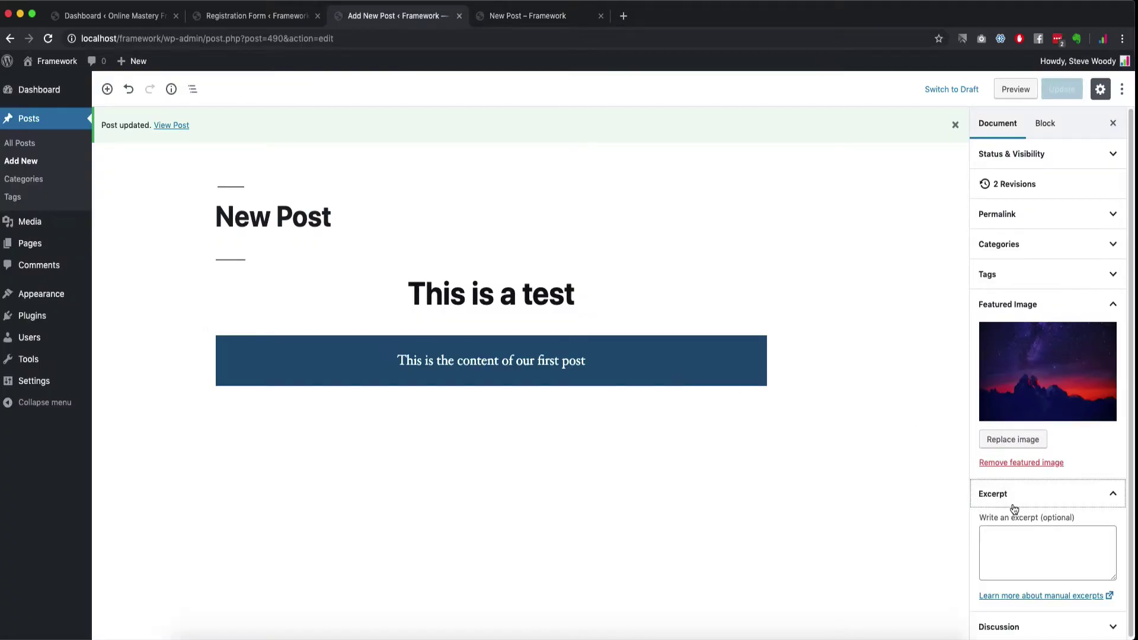
left_click(1014, 548)
type("This is an into into this post")
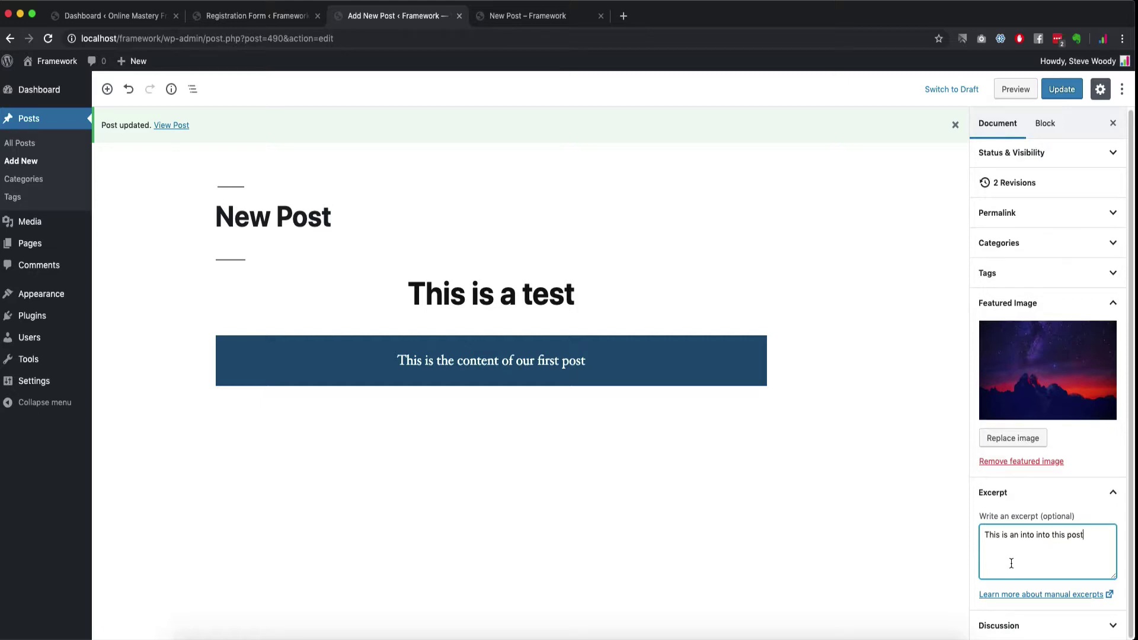
left_click(1061, 89)
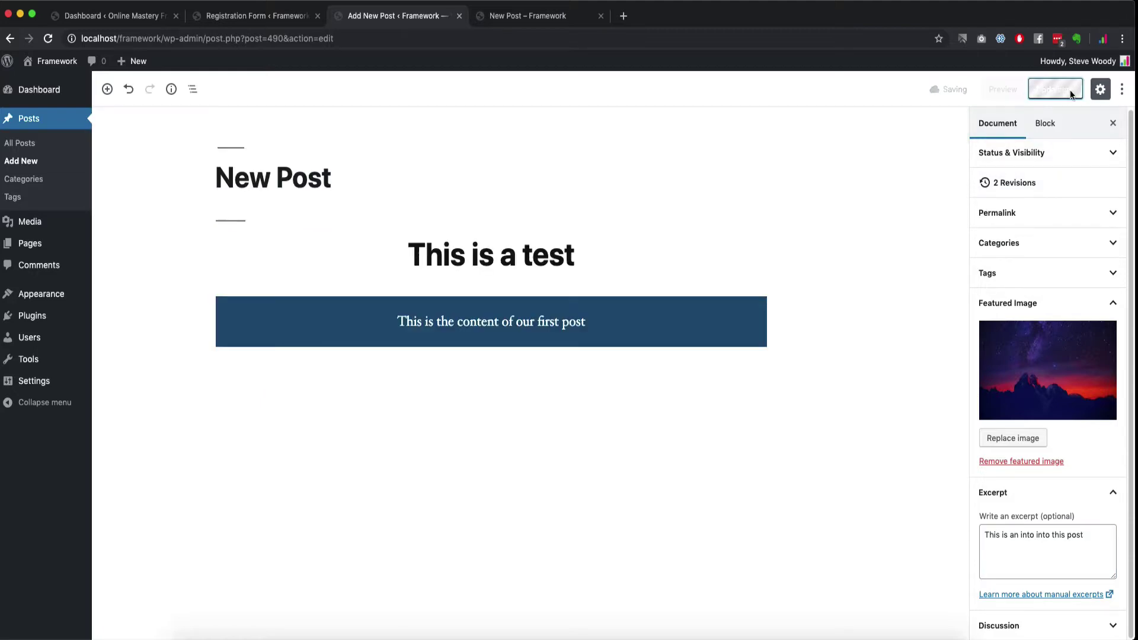
Reload the post on the site and look through the page for the excerpt.
left_click(525, 17)
left_click(48, 38)
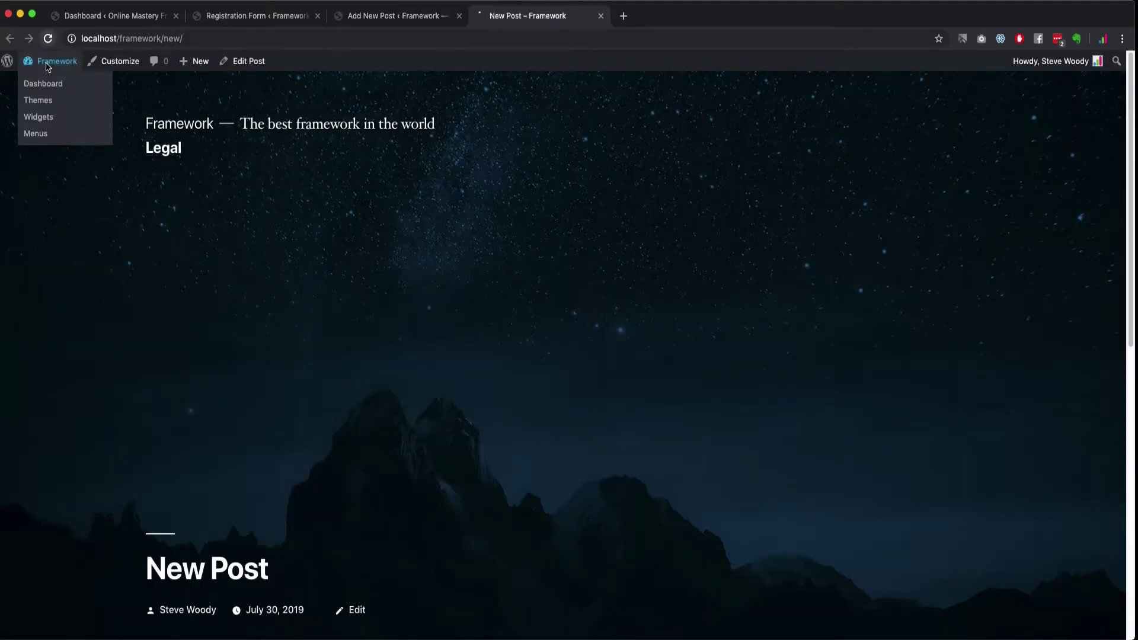
scroll(340, 296, "down", 10)
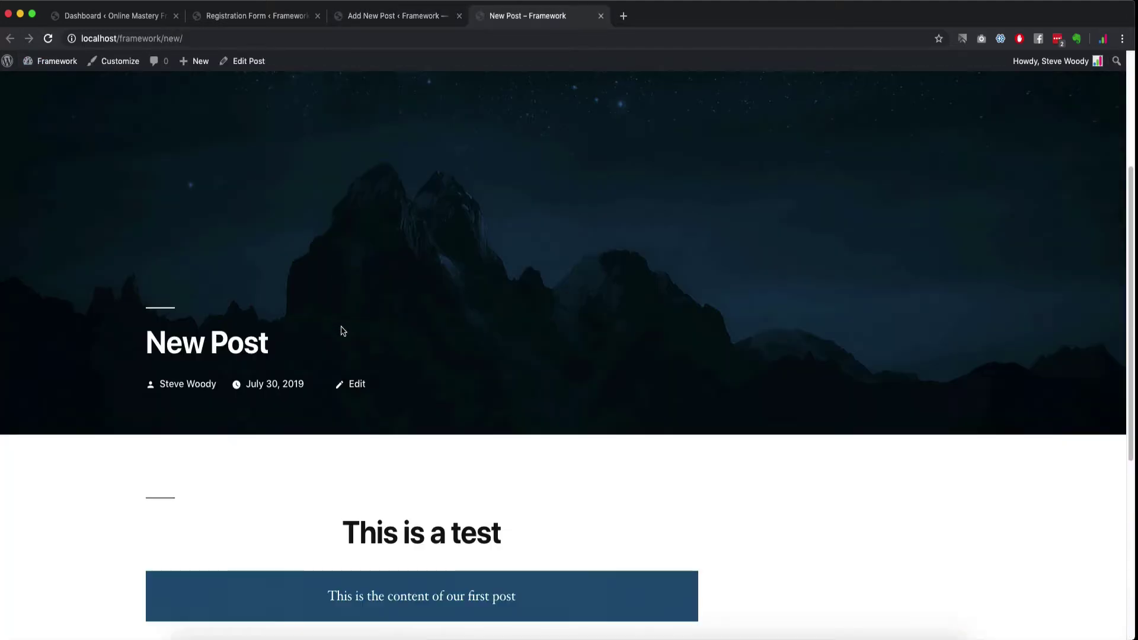
scroll(349, 356, "up", 4)
scroll(398, 332, "down", 4)
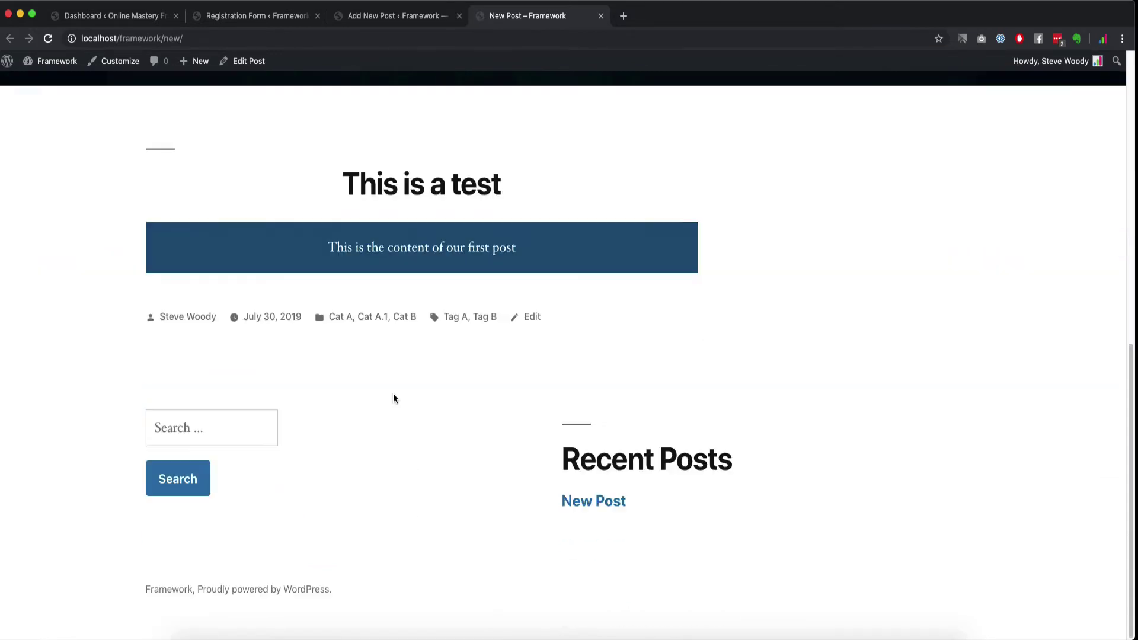
scroll(192, 388, "up", 10)
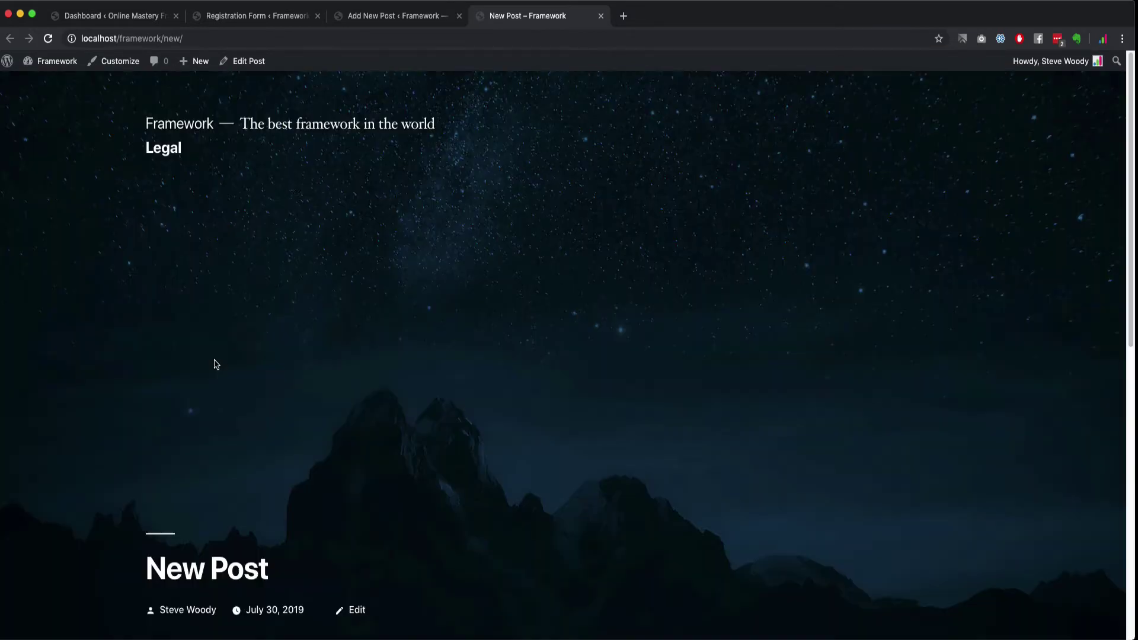
Open the site's home page at localhost/framework/ and examine how the post is shown there.
double_click(171, 39)
key("BackSpace")
key("Return")
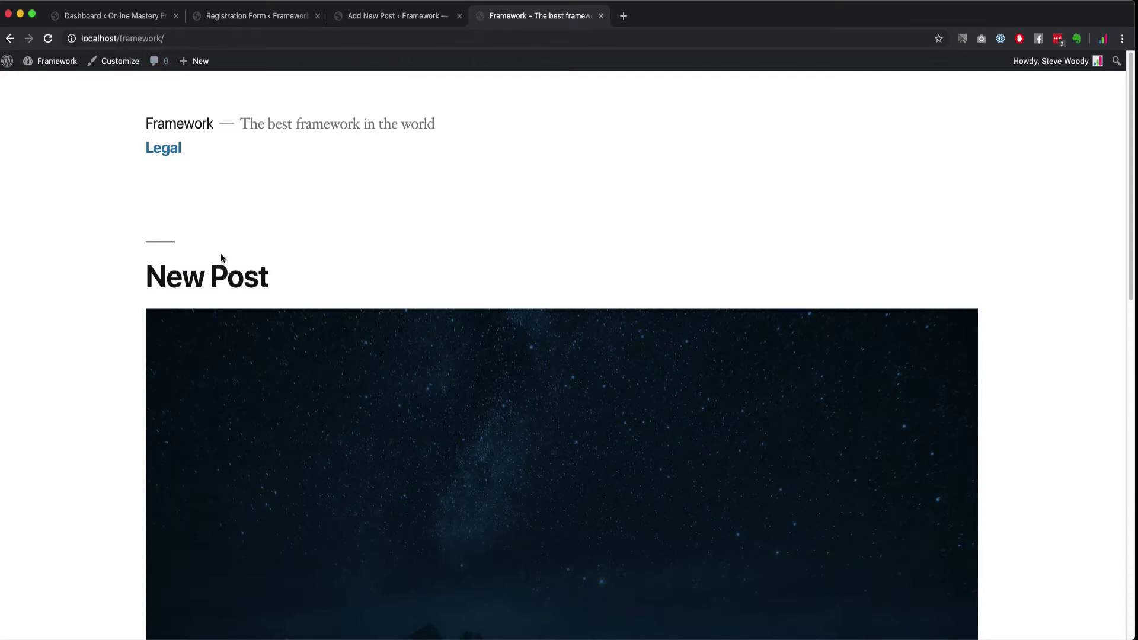
scroll(266, 335, "down", 4)
scroll(267, 335, "down", 10)
scroll(451, 444, "up", 3)
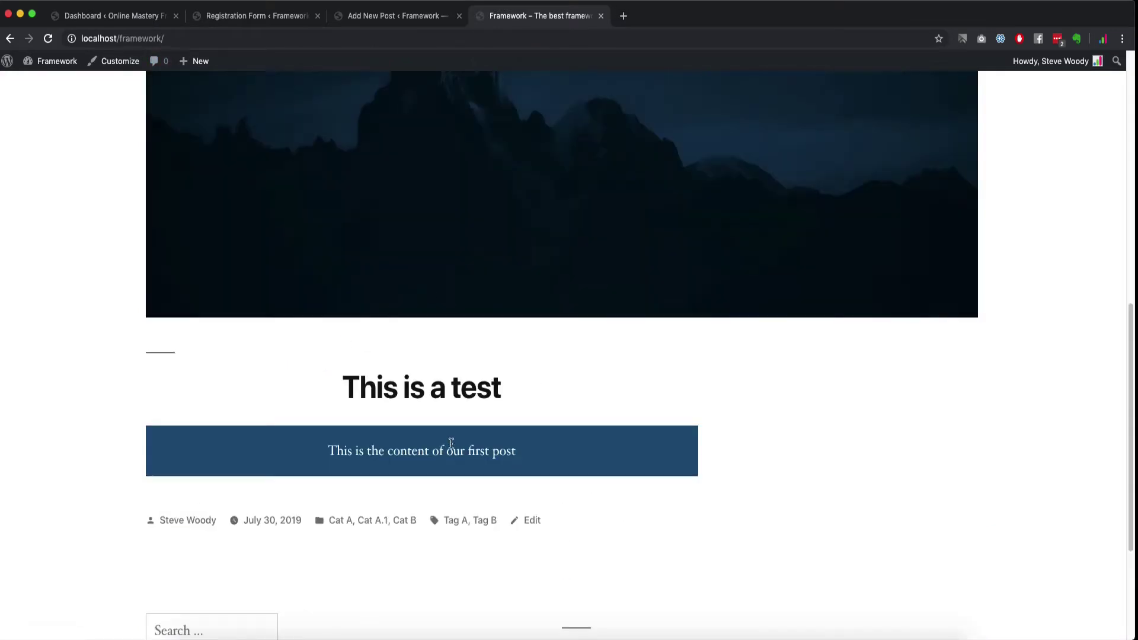
scroll(287, 315, "up", 9)
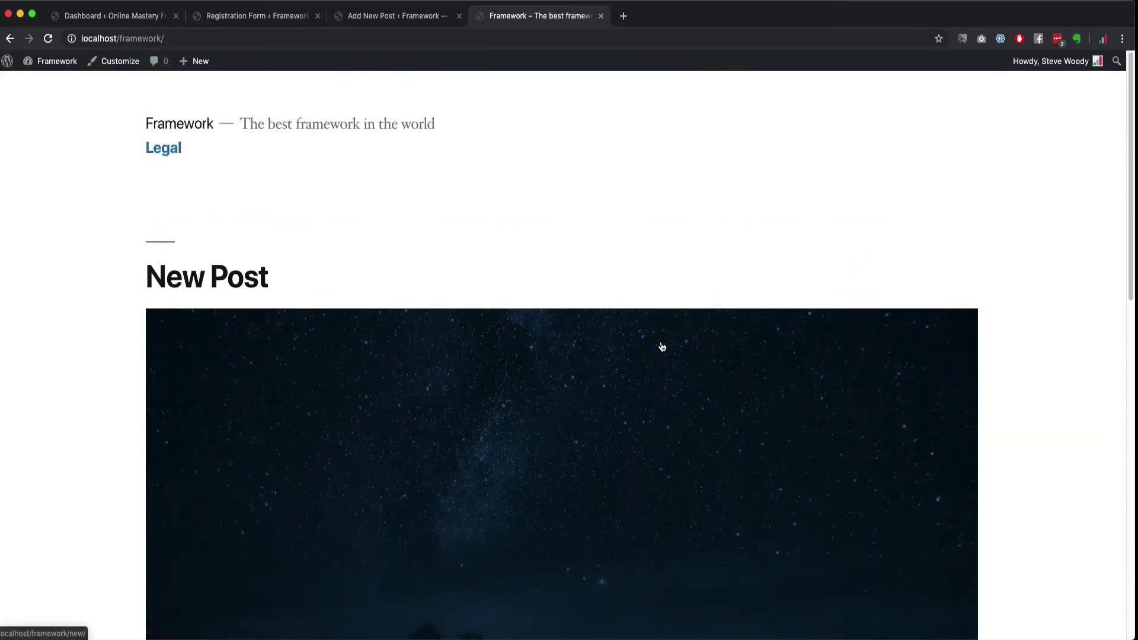
scroll(360, 418, "down", 8)
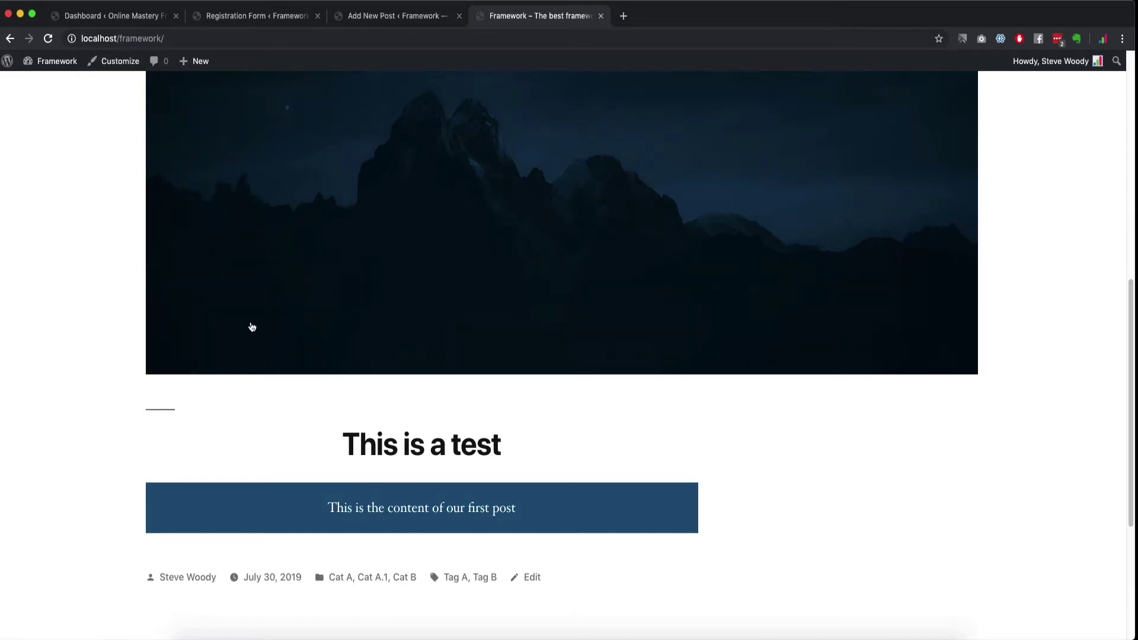
Return to the post editor, allow comments on the post in its discussion settings and update it.
scroll(259, 361, "up", 8)
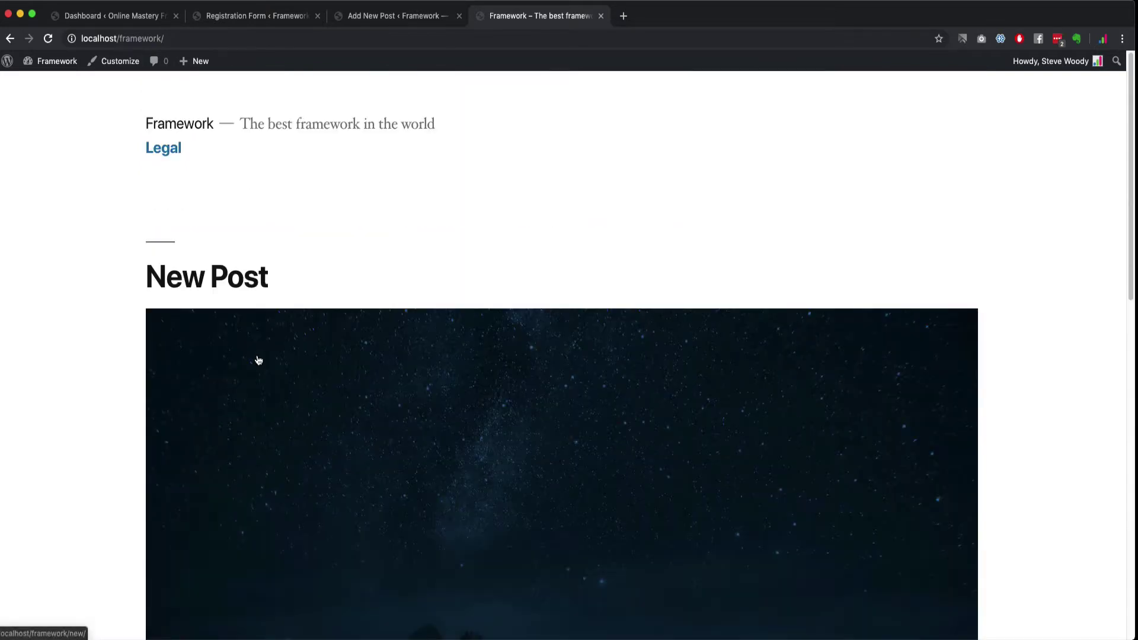
left_click(393, 16)
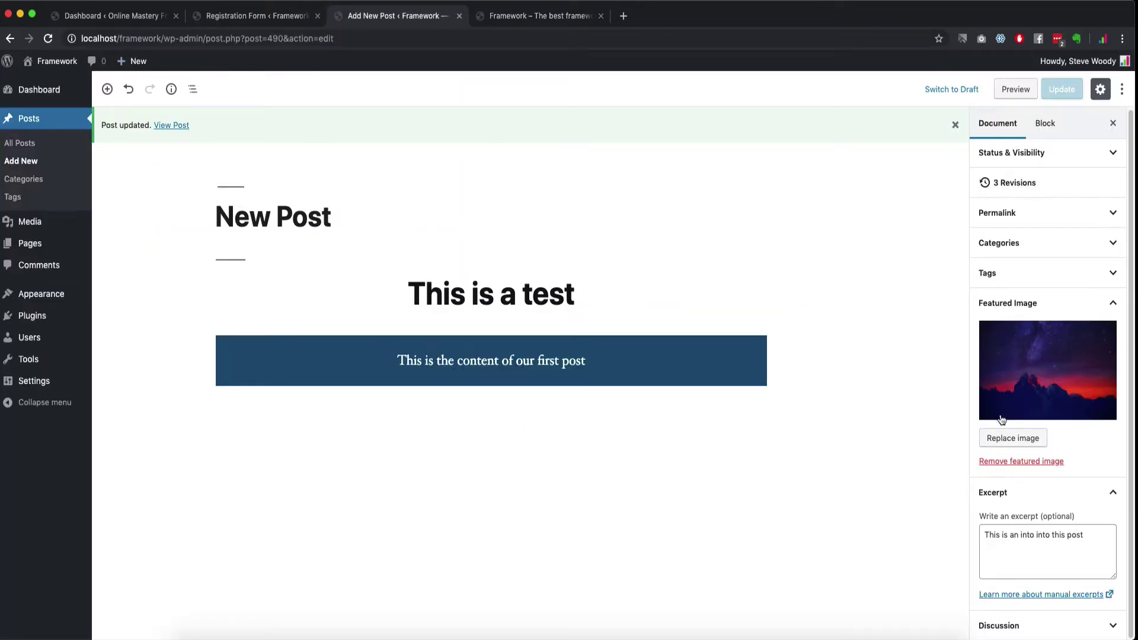
left_click(989, 627)
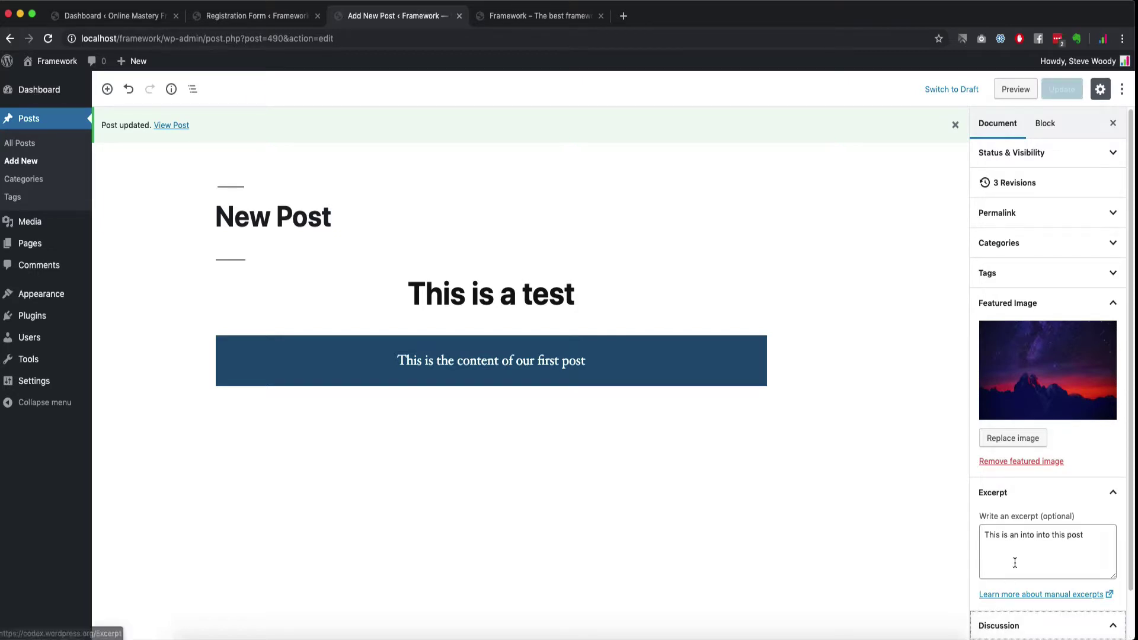
left_click(1057, 501)
left_click(1037, 308)
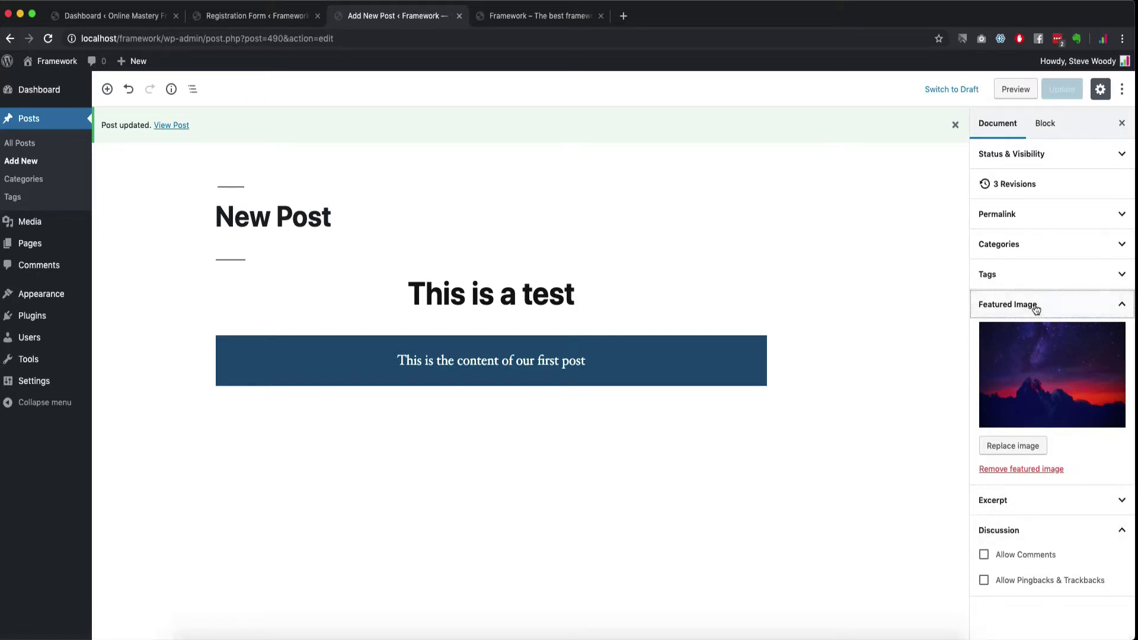
left_click(1028, 391)
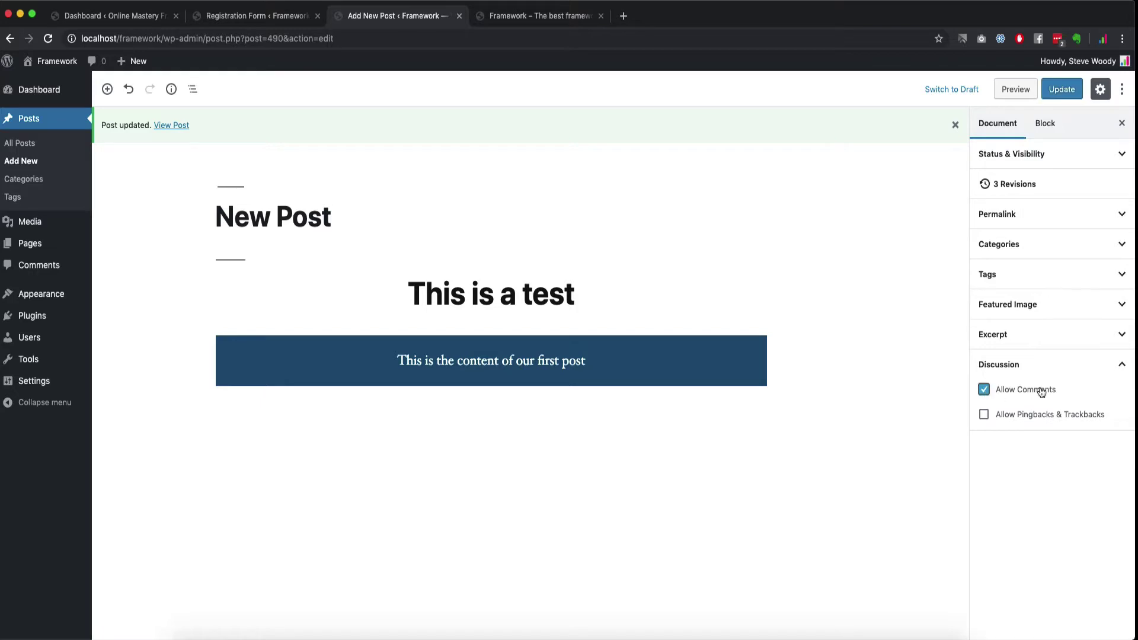
left_click(1061, 89)
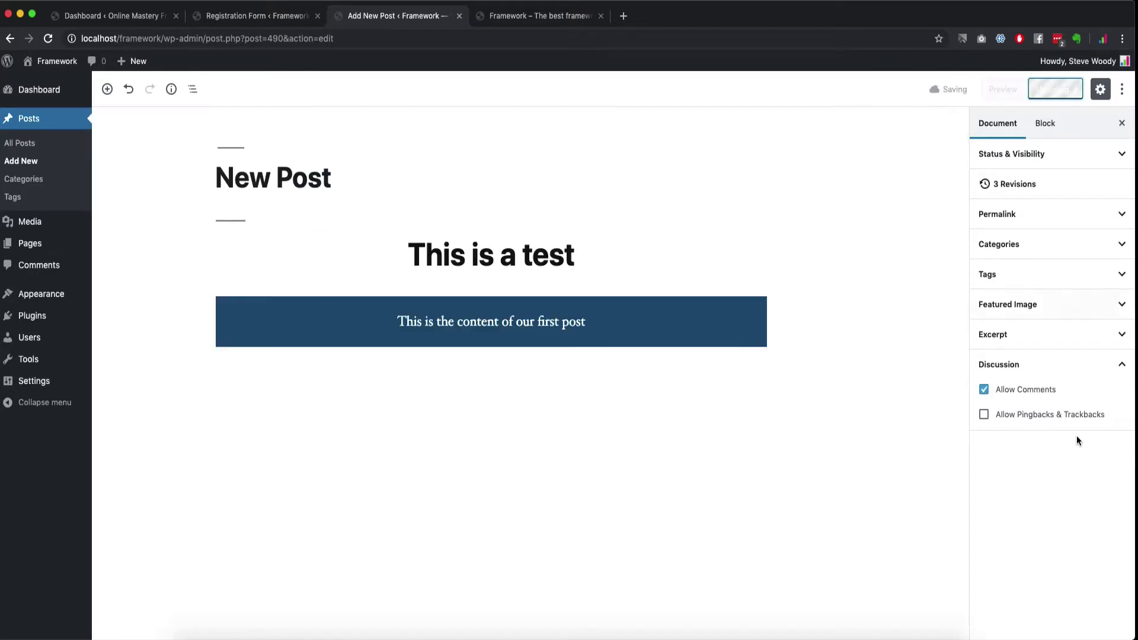
Open New Post from the site's home page and post the comment "This is a comment" on it.
left_click(539, 18)
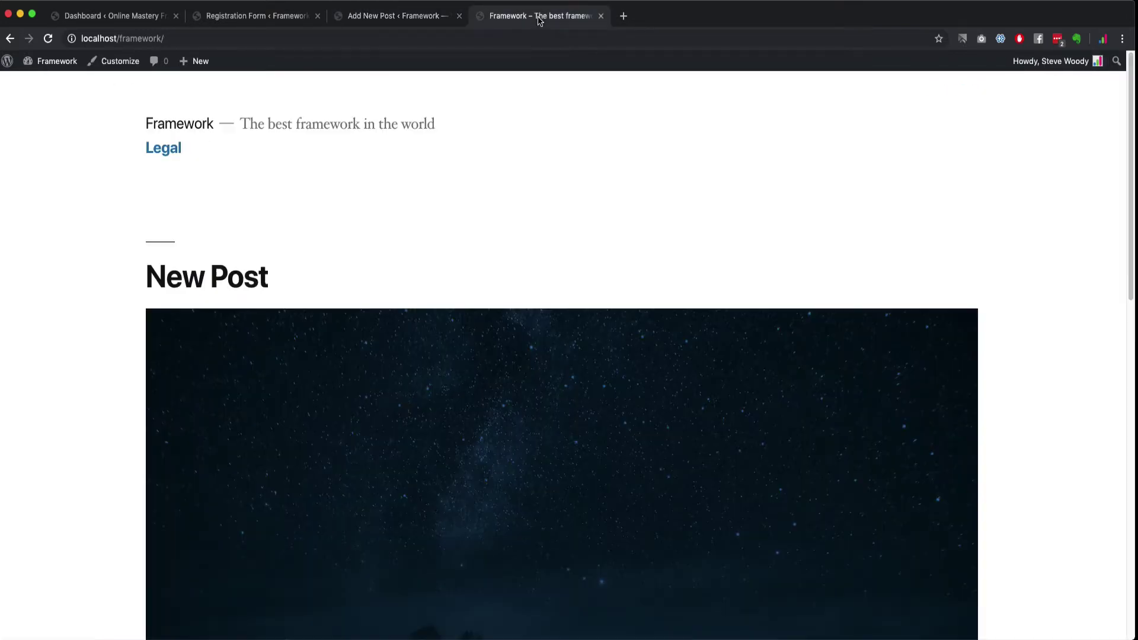
scroll(320, 344, "down", 5)
left_click(229, 460)
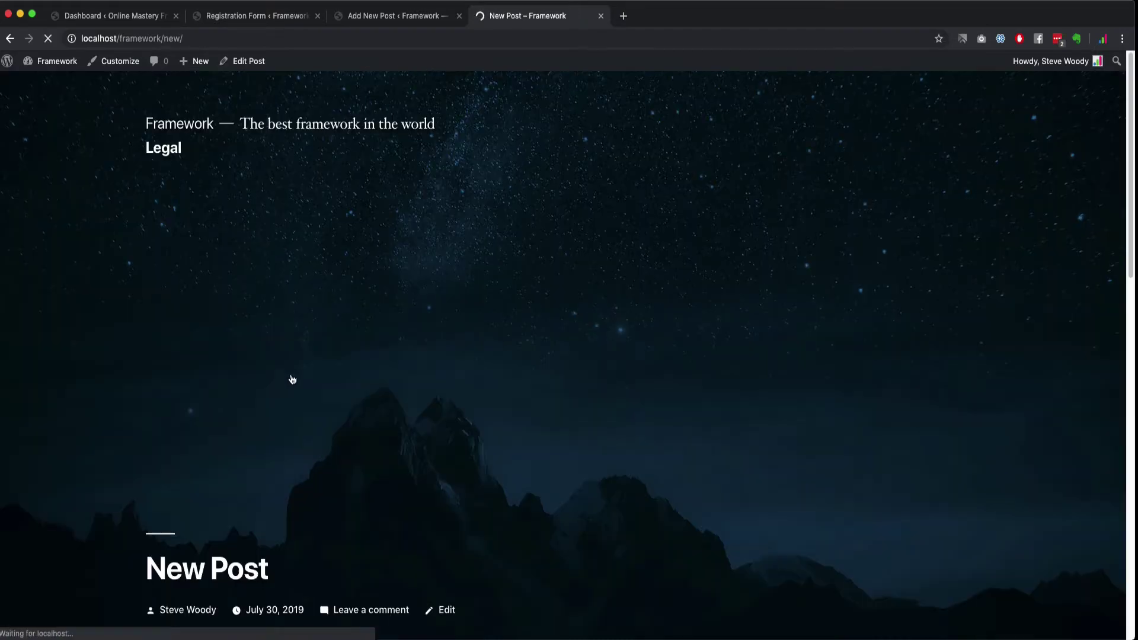
scroll(290, 379, "down", 8)
scroll(204, 403, "down", 5)
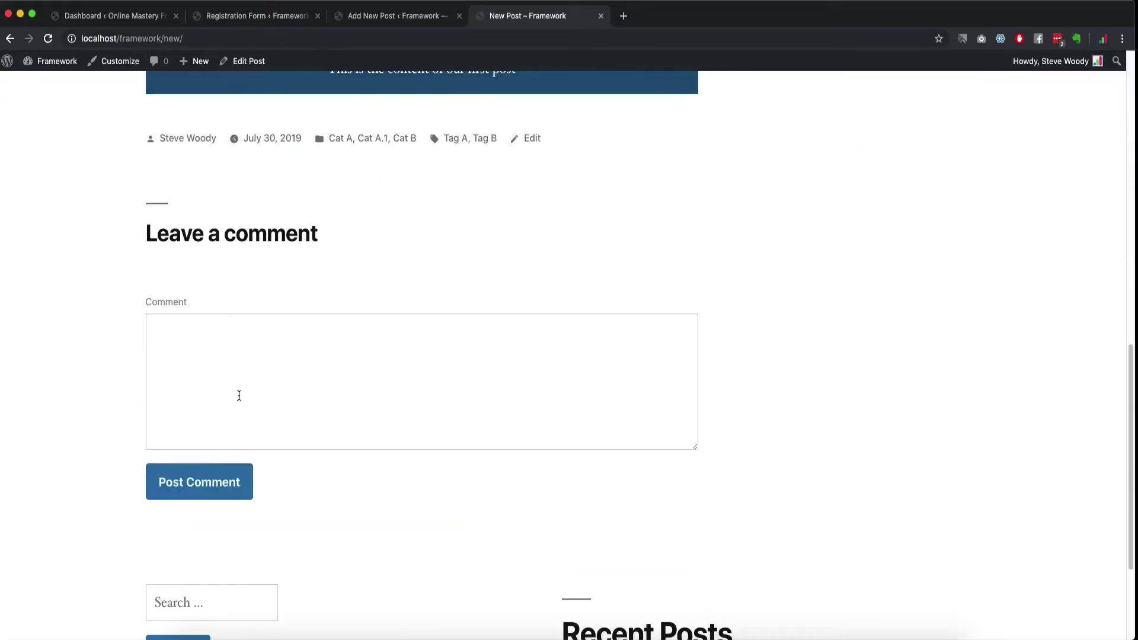
left_click(238, 396)
type("This is a")
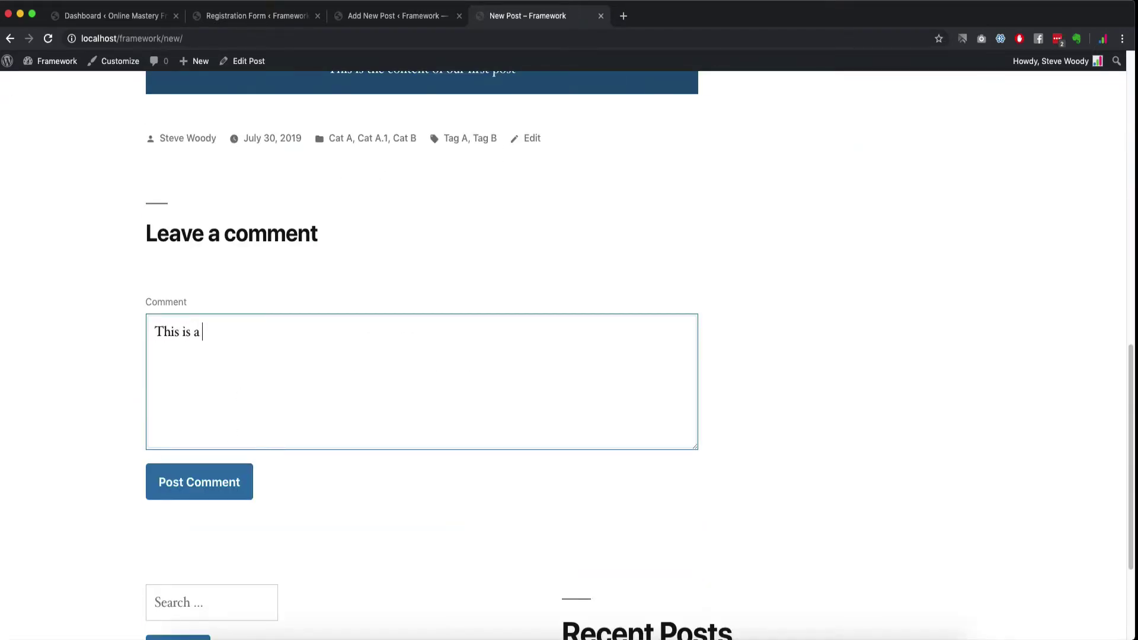
type(" comment")
left_click(208, 465)
Look through the published post, examining its author, date, categories, tags and comment section.
scroll(239, 152, "up", 4)
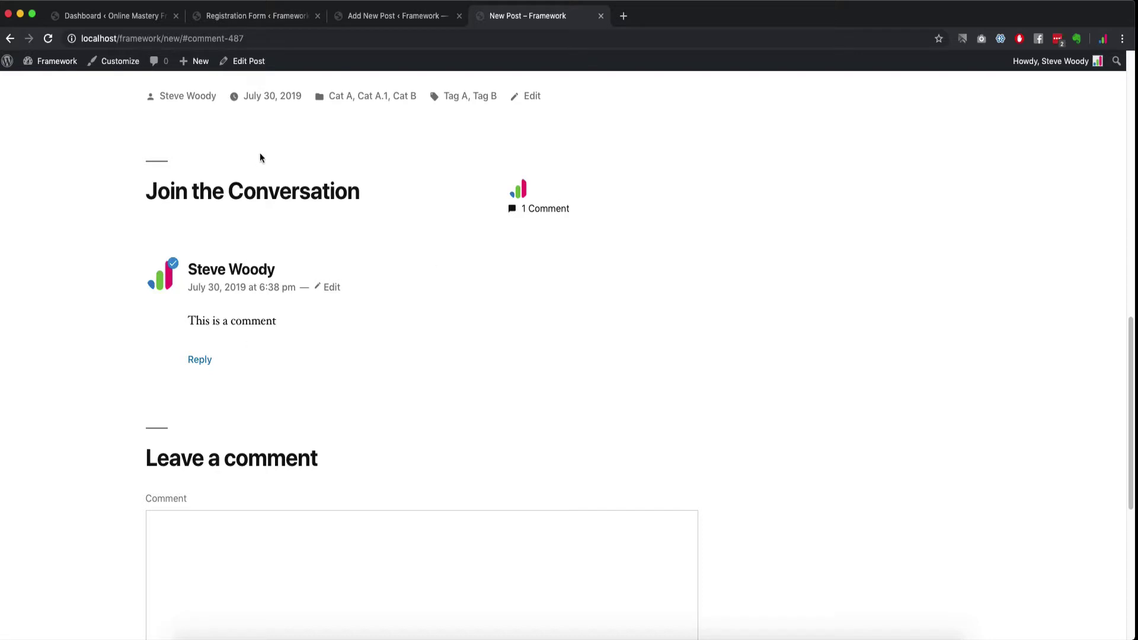
scroll(290, 216, "up", 1)
scroll(291, 408, "down", 3)
scroll(282, 420, "up", 15)
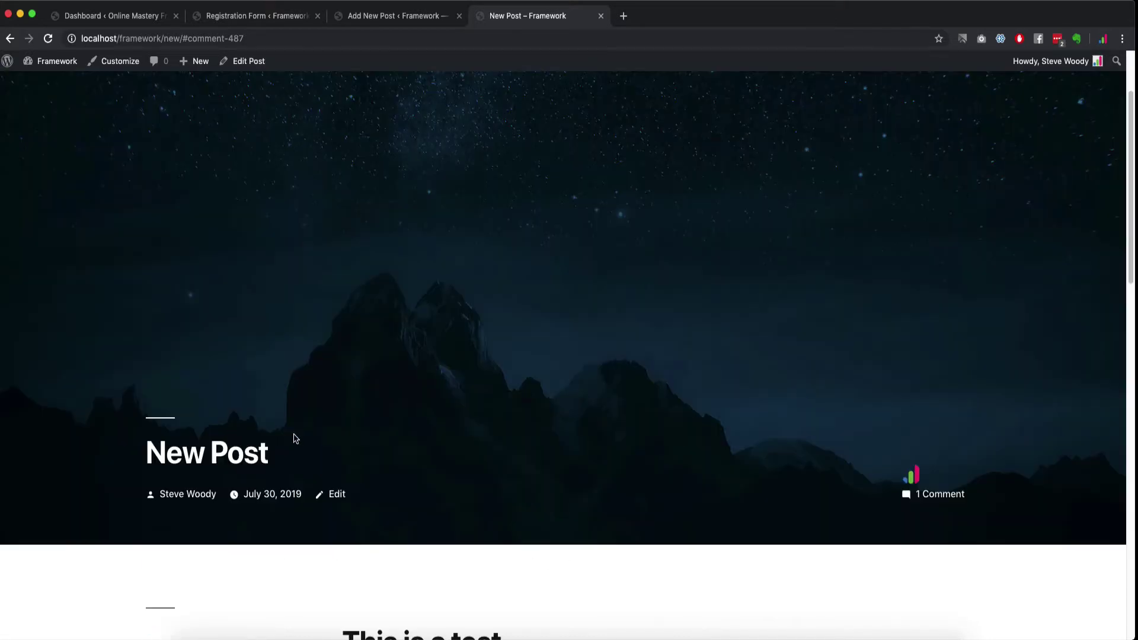
scroll(325, 454, "down", 4)
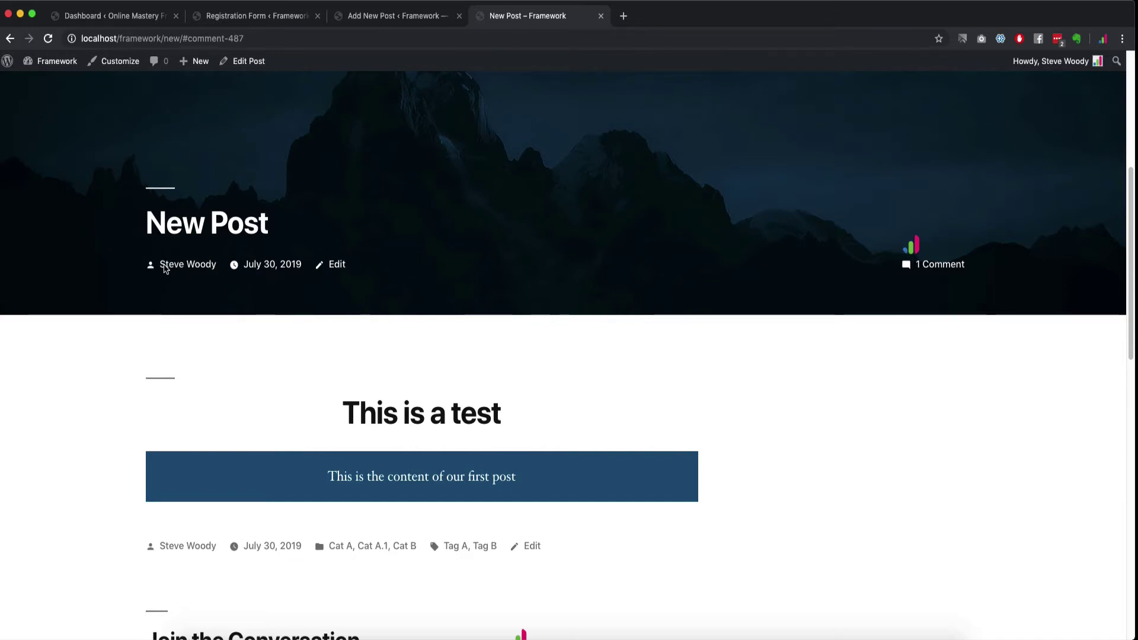
scroll(301, 447, "down", 3)
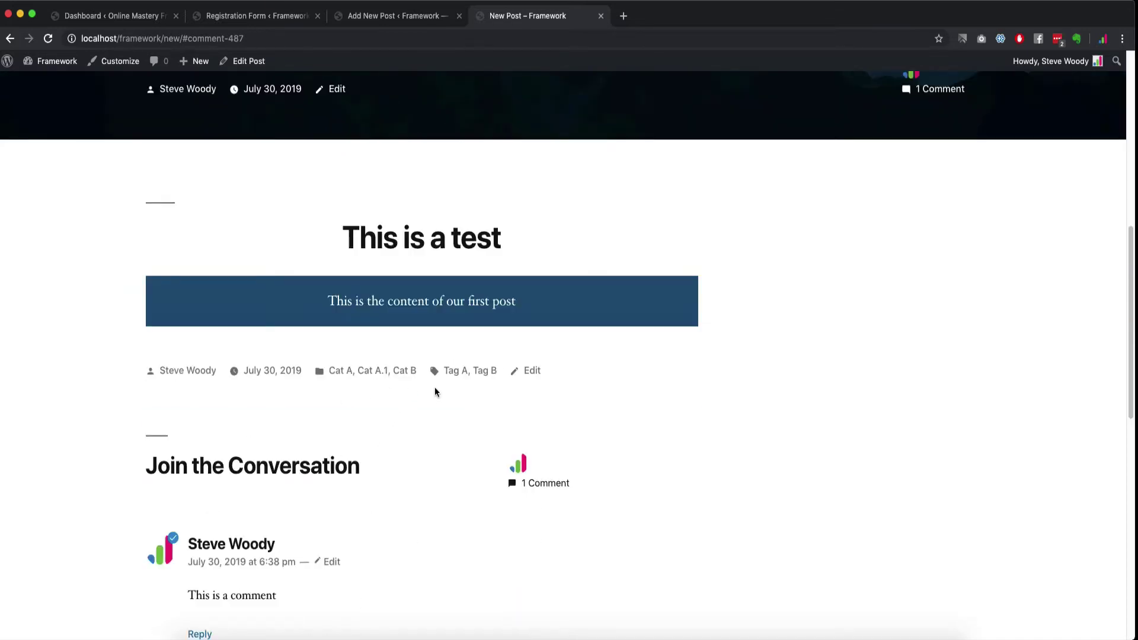
scroll(478, 363, "down", 3)
scroll(214, 314, "down", 4)
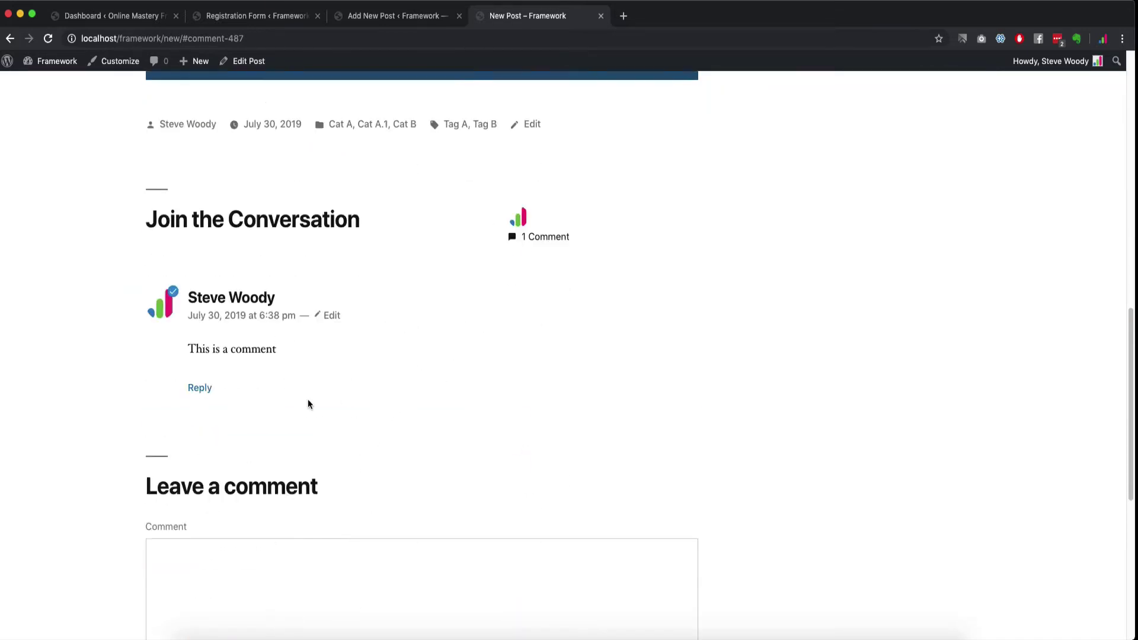
scroll(279, 259, "up", 8)
Return to the editor, create another post titled "New Post 2" and publish it.
left_click(416, 18)
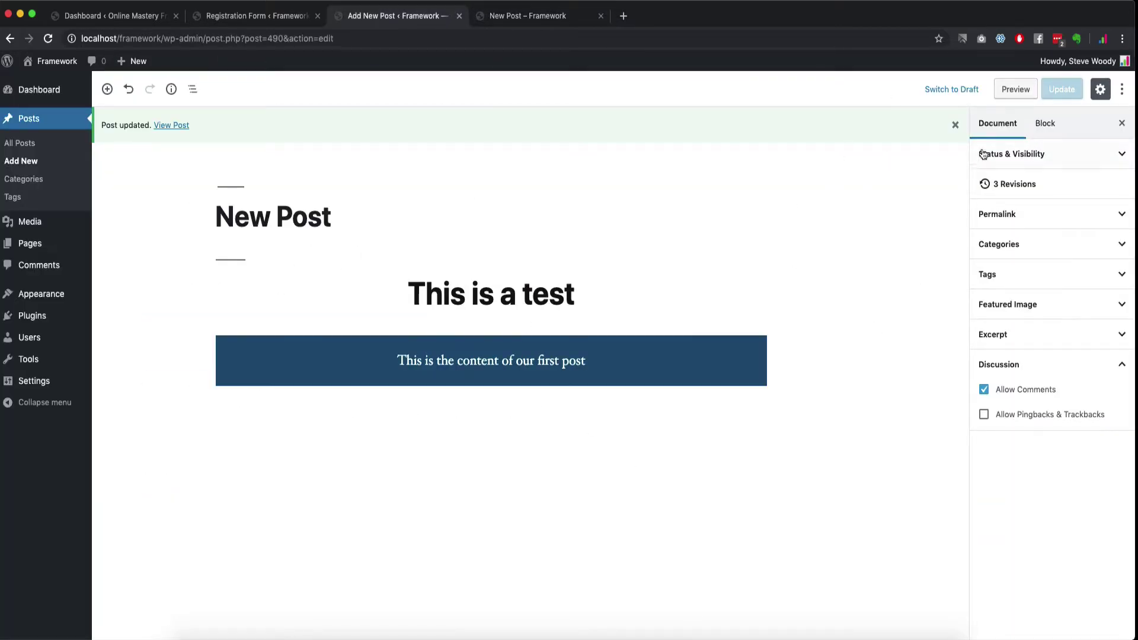
left_click(957, 125)
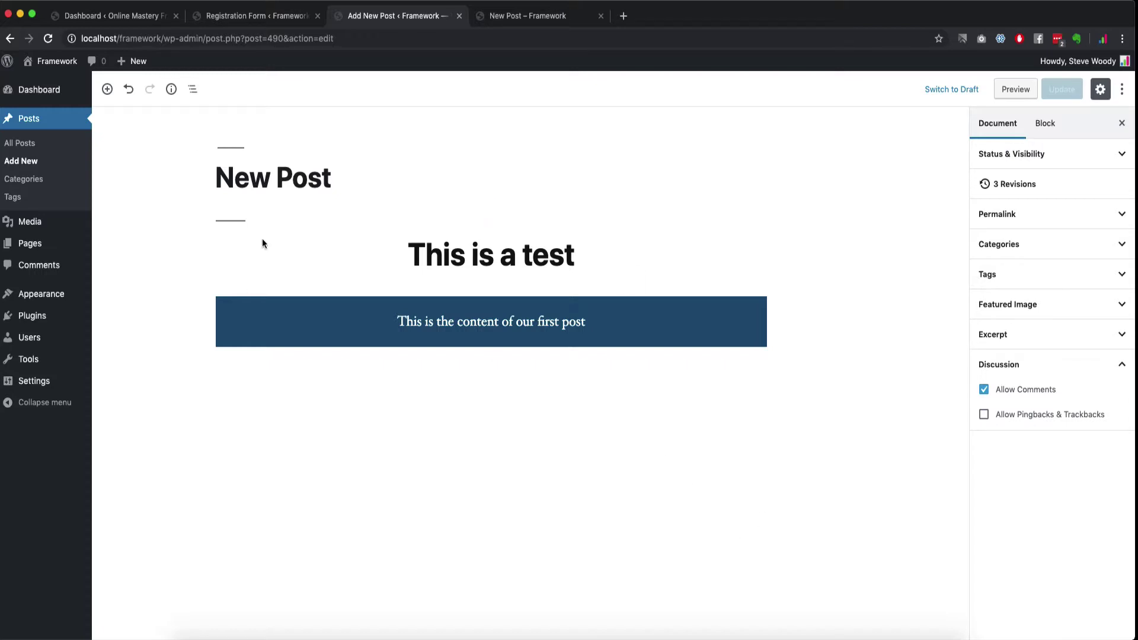
left_click(23, 161)
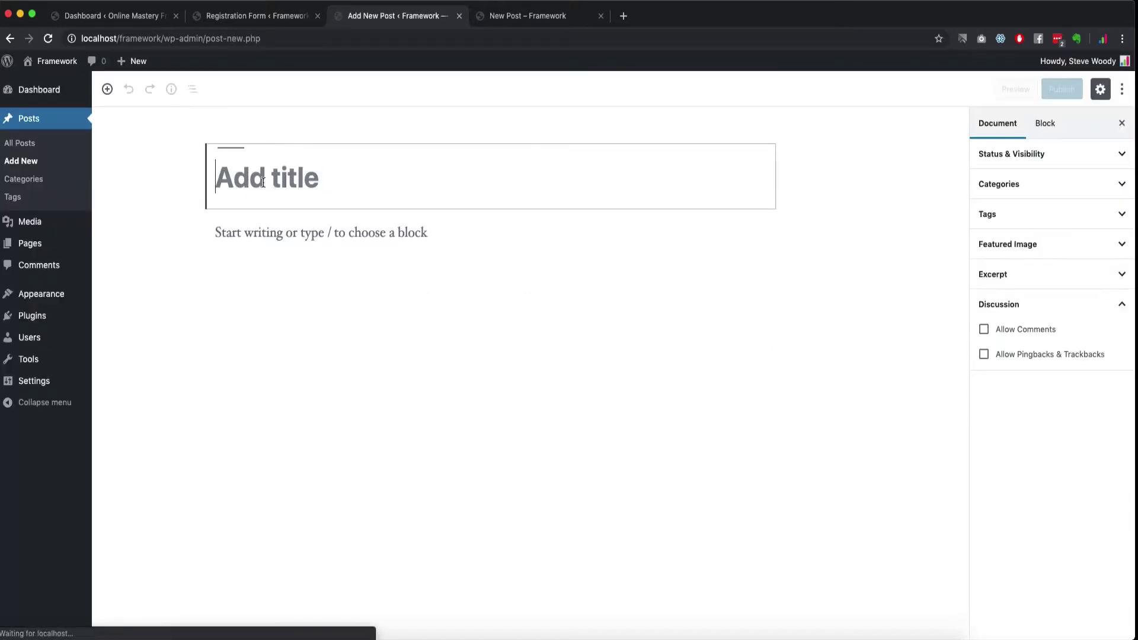
type("New Post 2")
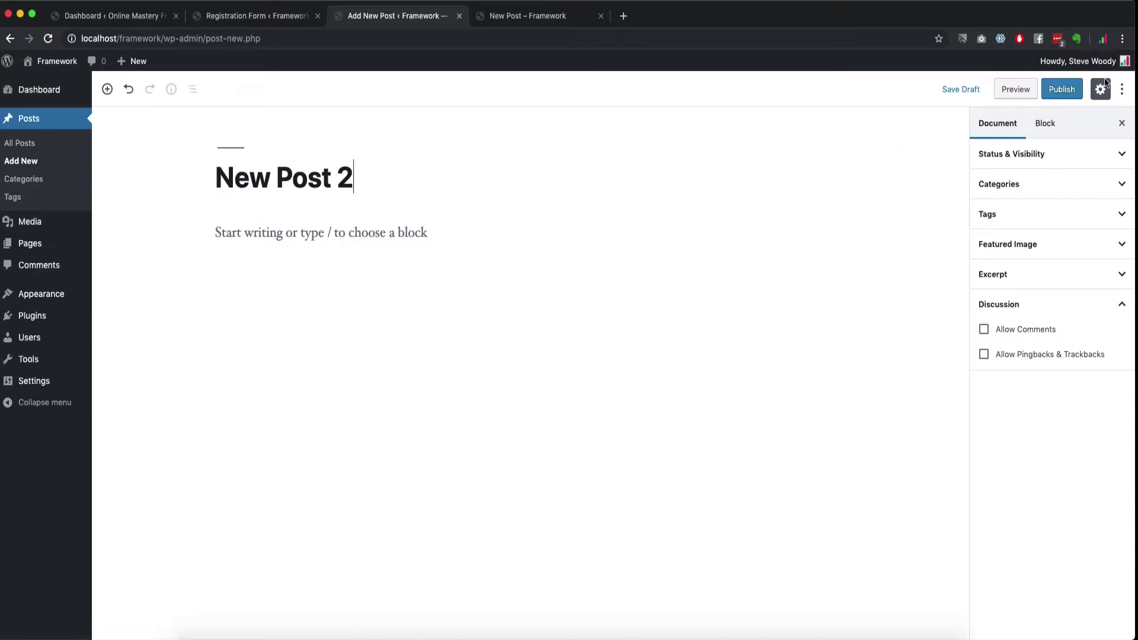
left_click(1061, 90)
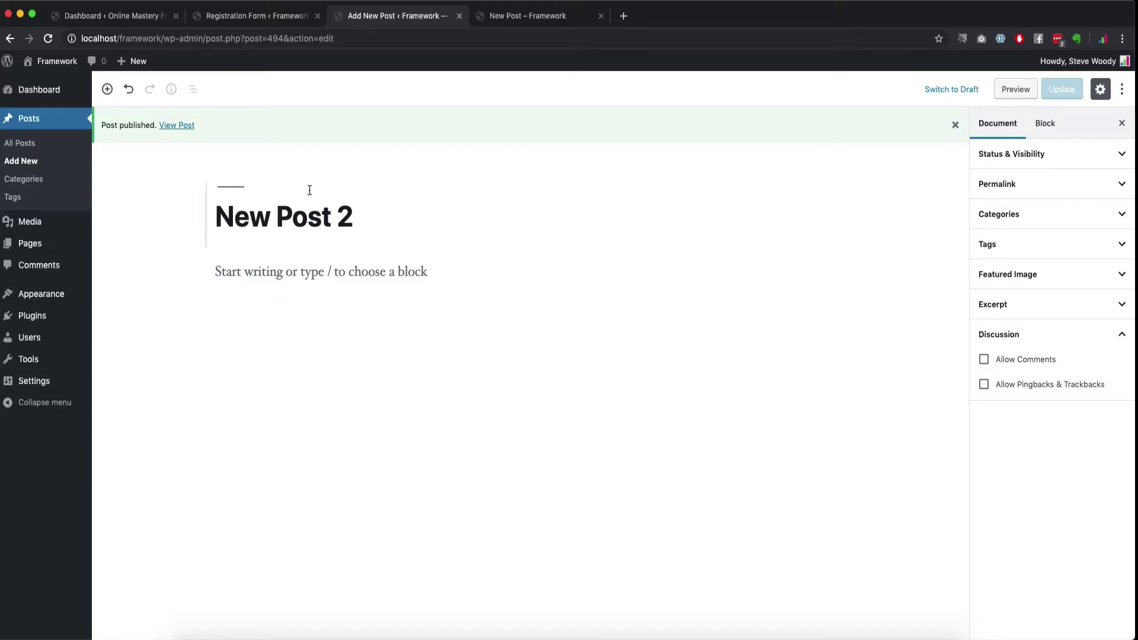
From the list of all posts, add a post titled "New Post 3" in category Cat B and publish it.
left_click(39, 146)
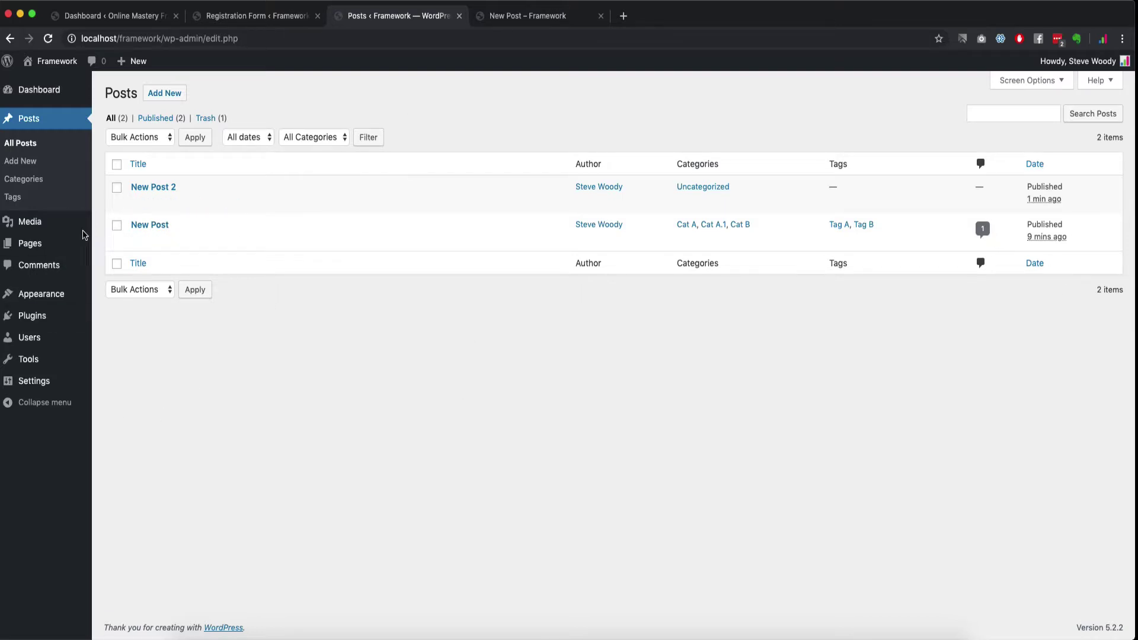
left_click(165, 93)
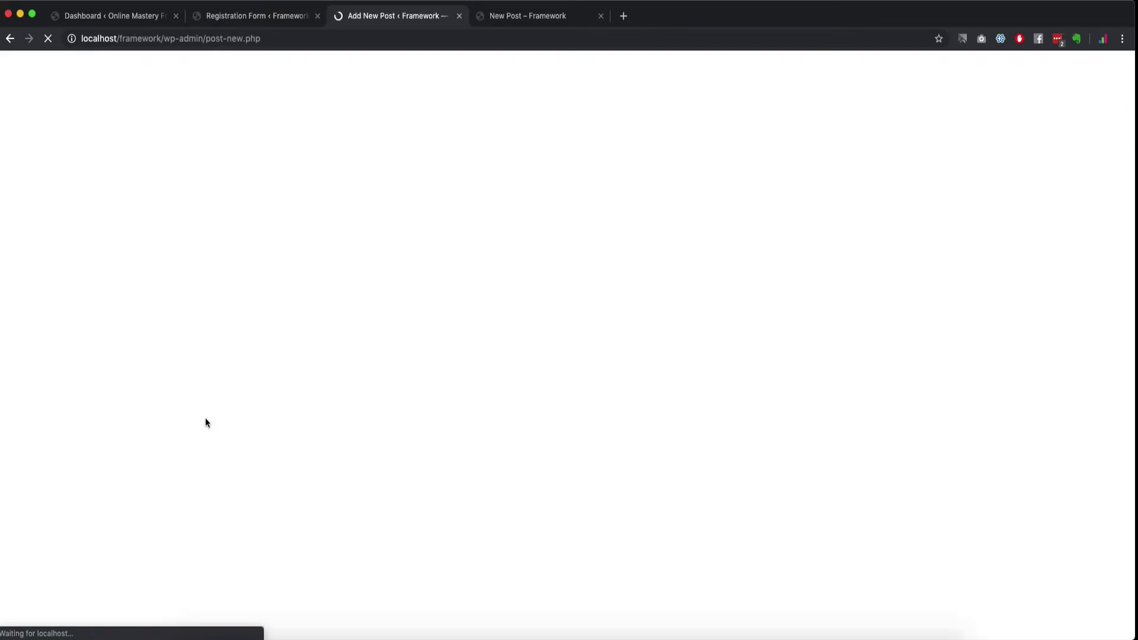
type("New Post ")
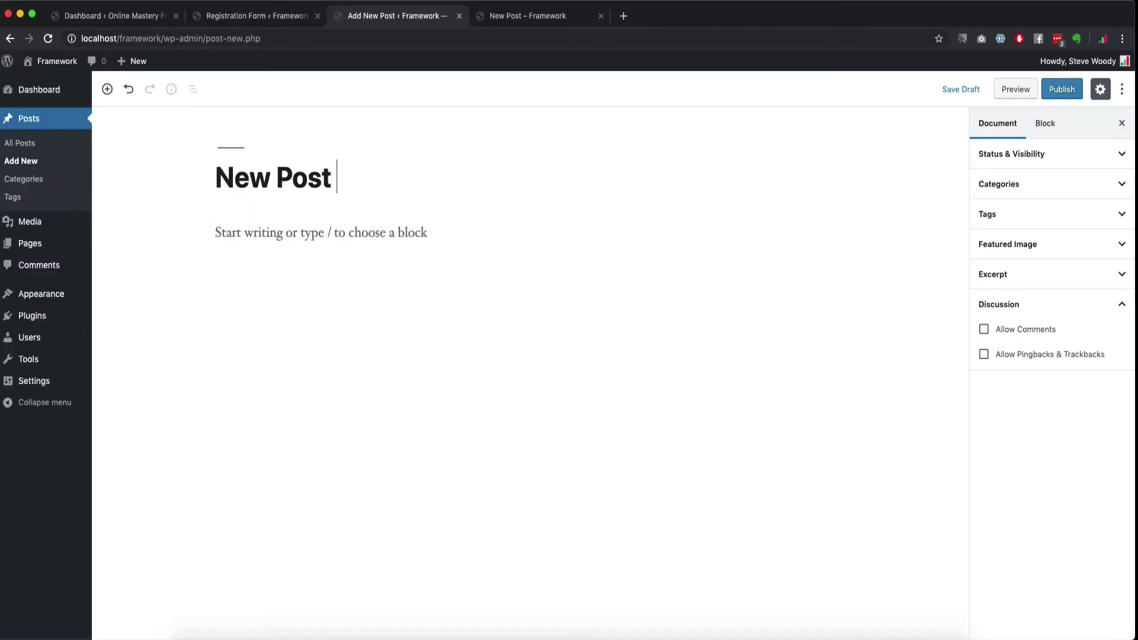
type("3")
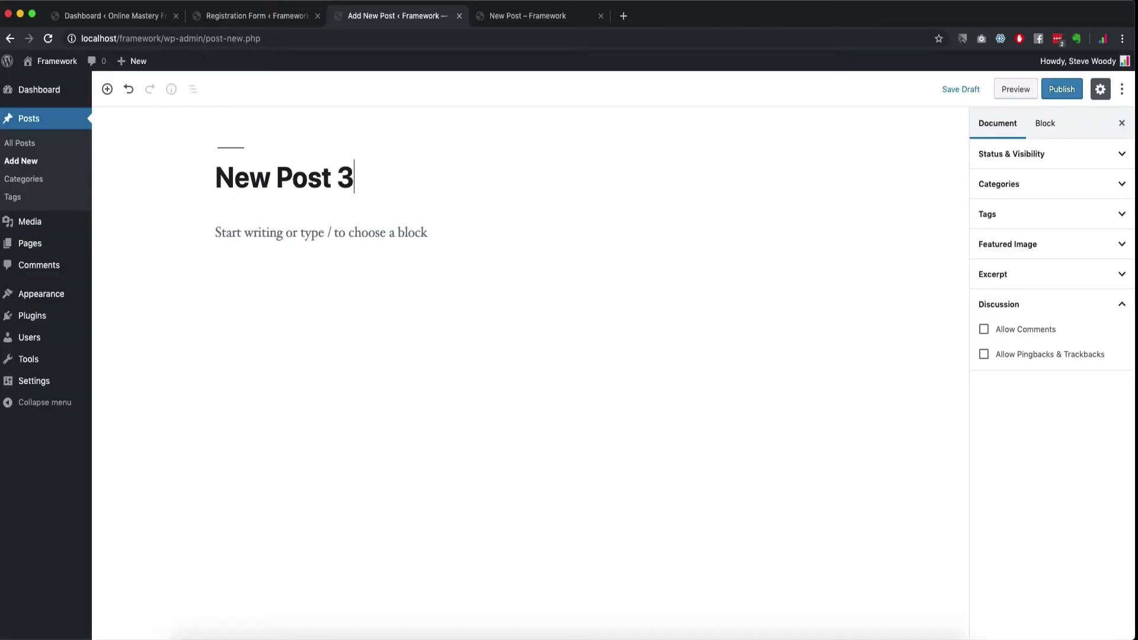
left_click(1015, 184)
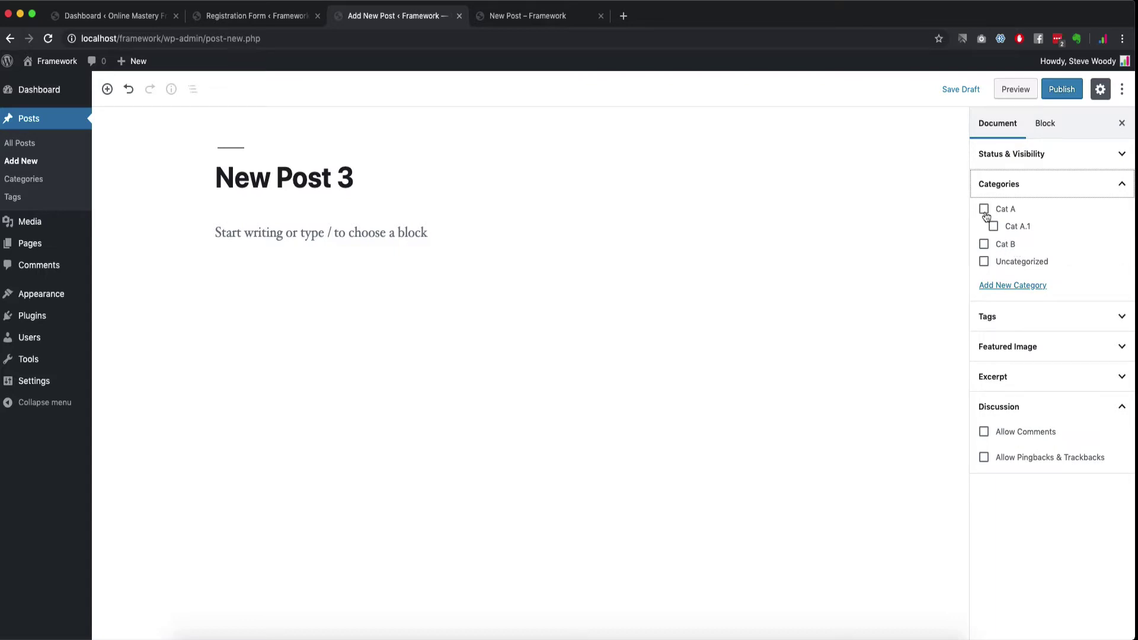
left_click(984, 244)
left_click(1055, 89)
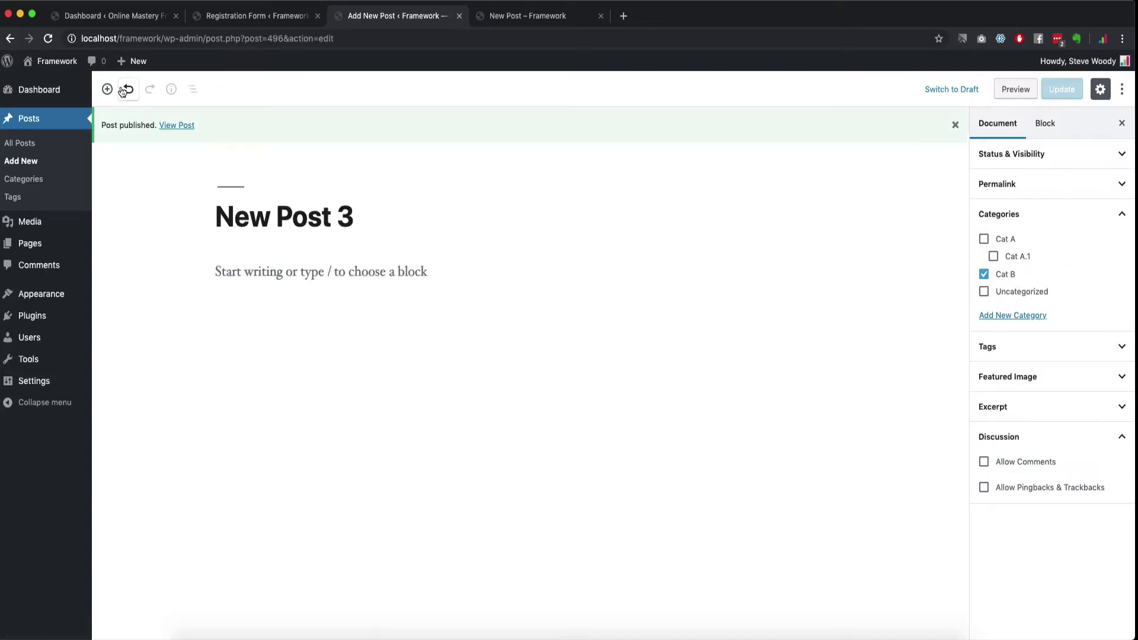
In the list of all posts, rename the first post to "New Post 1" with Quick Edit.
left_click(28, 145)
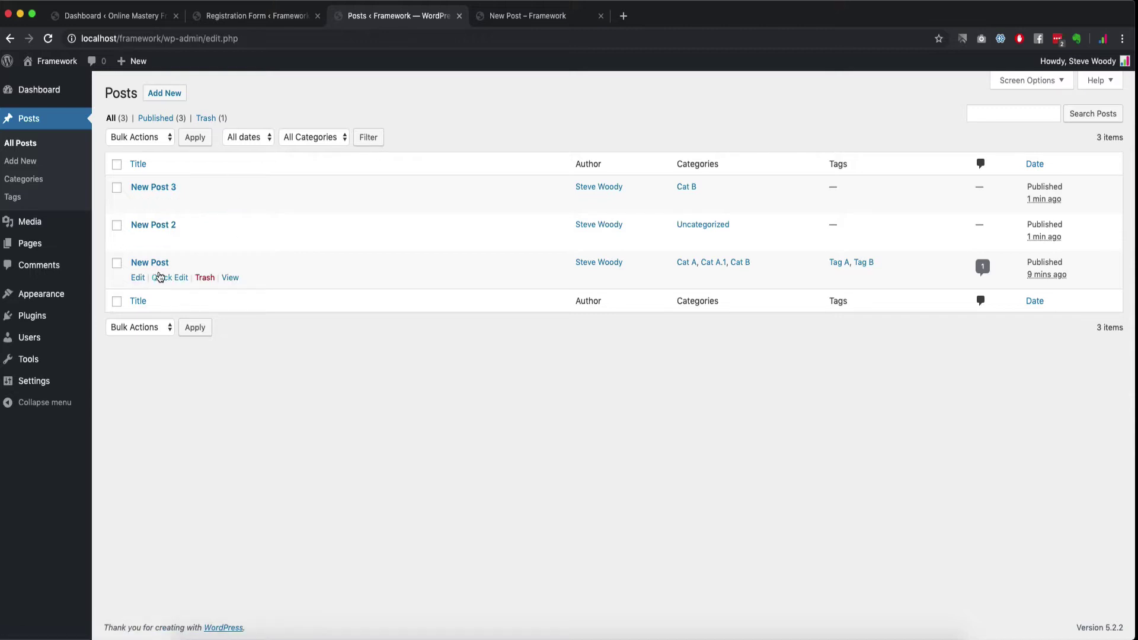
left_click(159, 277)
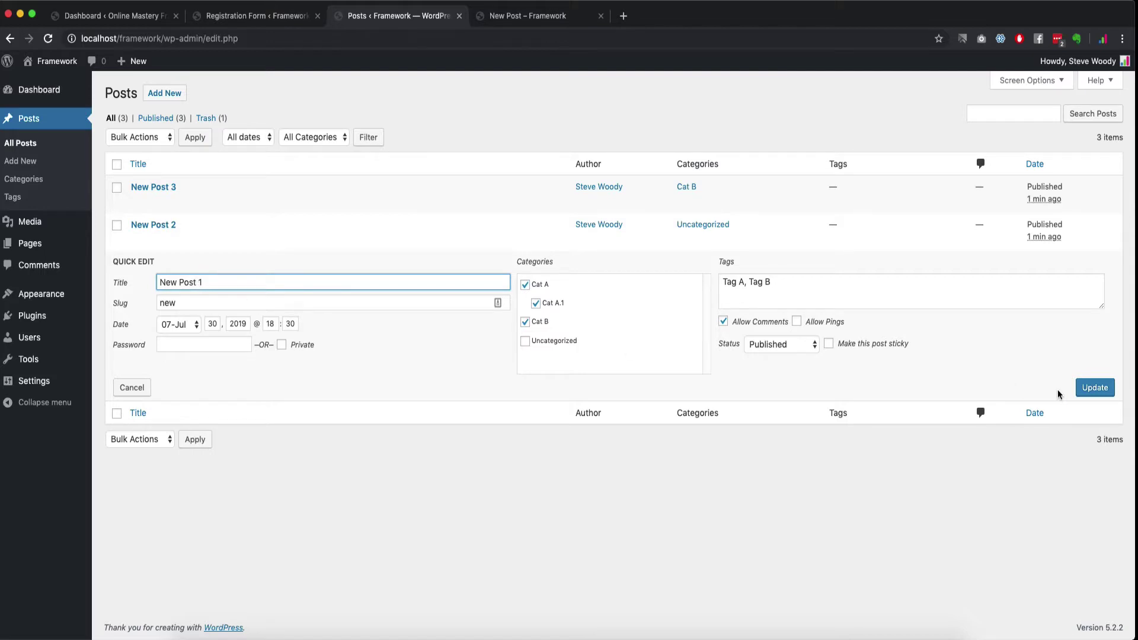
left_click(1083, 389)
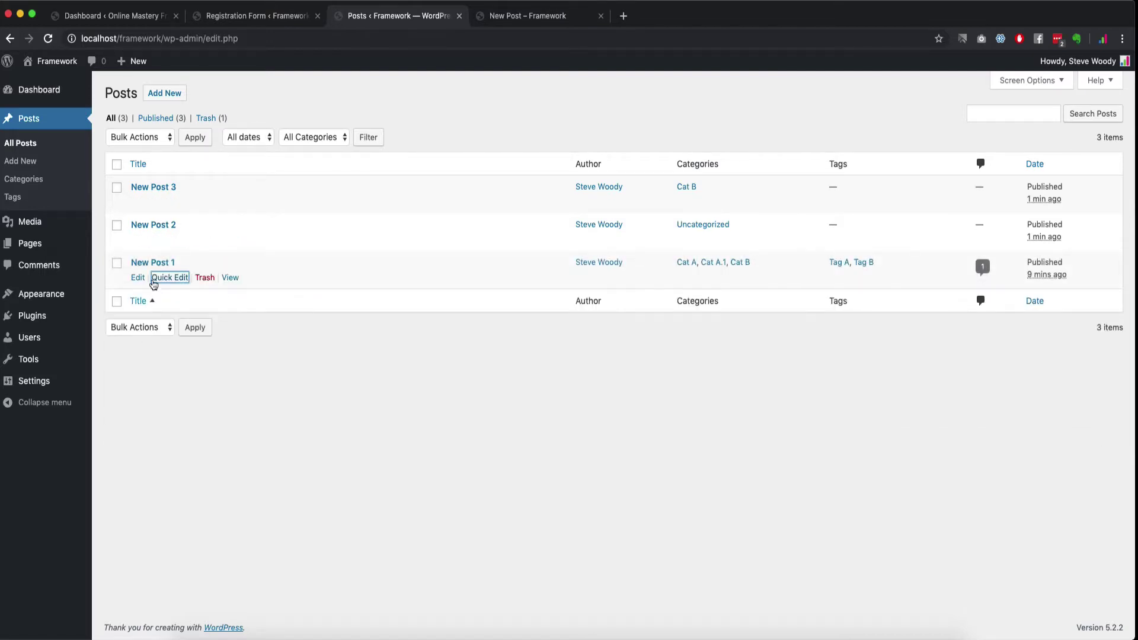
left_click(168, 278)
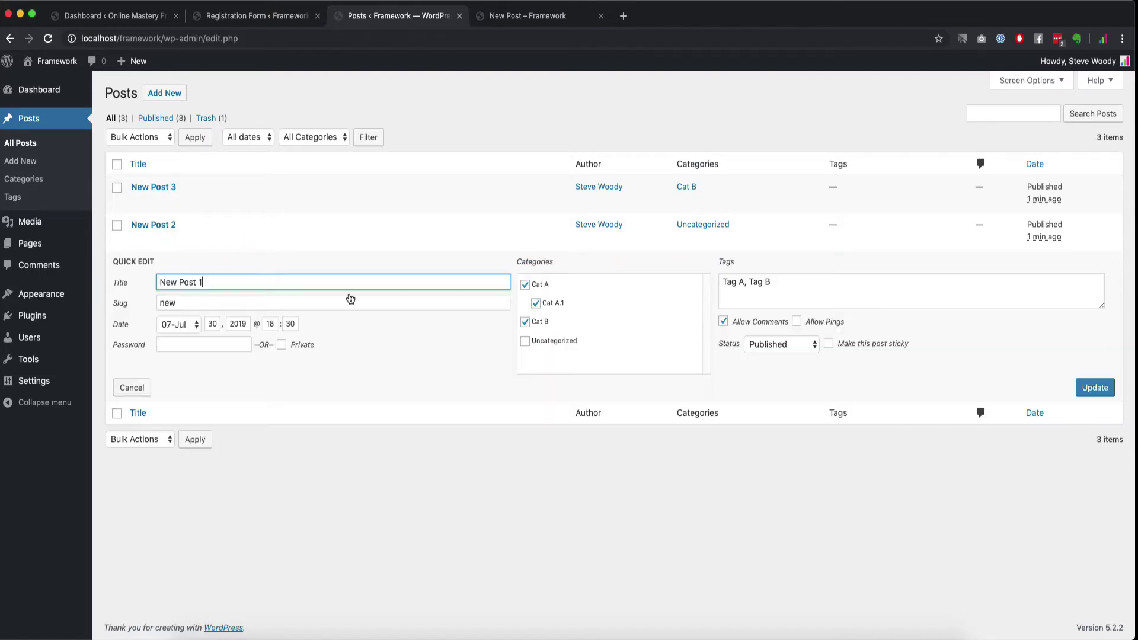
left_click(526, 286)
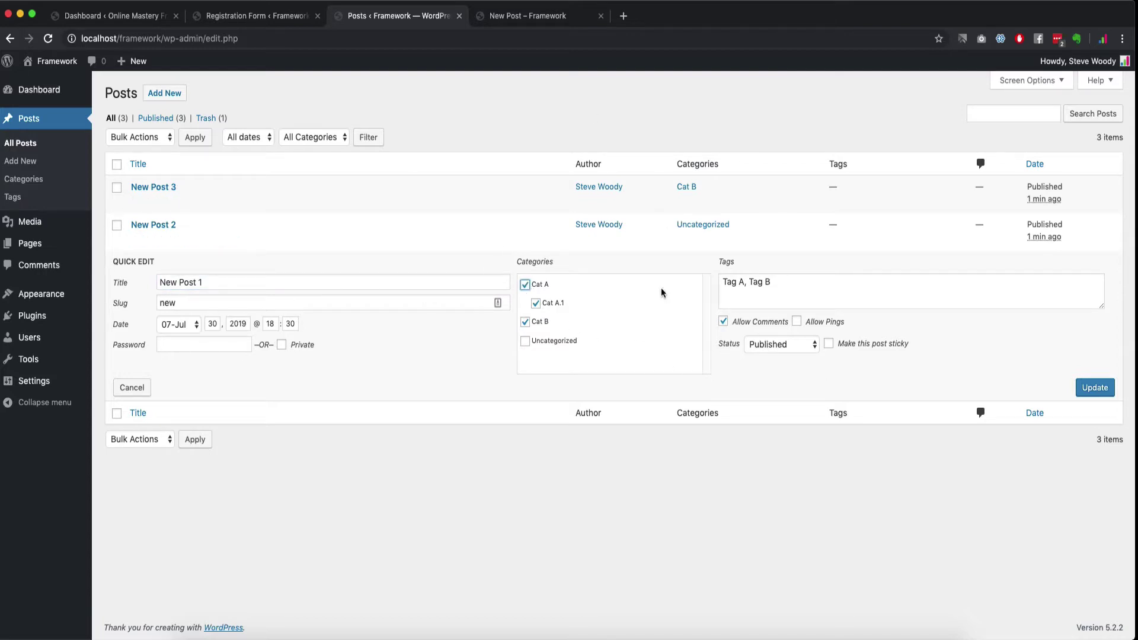
left_click(133, 386)
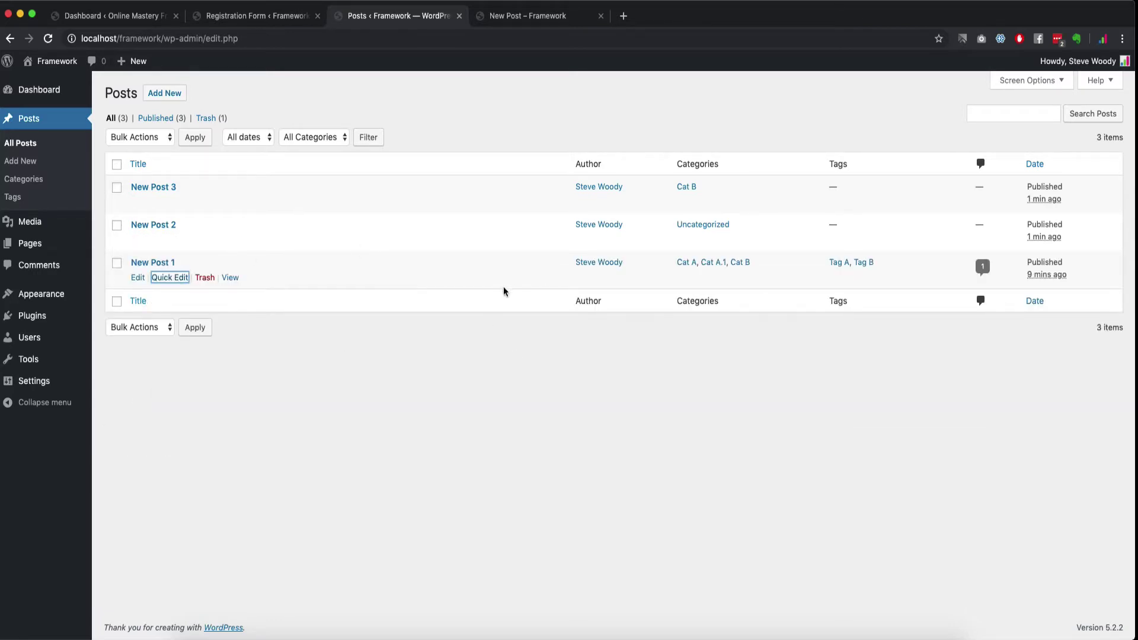
Open the site's home page at localhost/framework/ and look through how the three posts are listed.
left_click(492, 18)
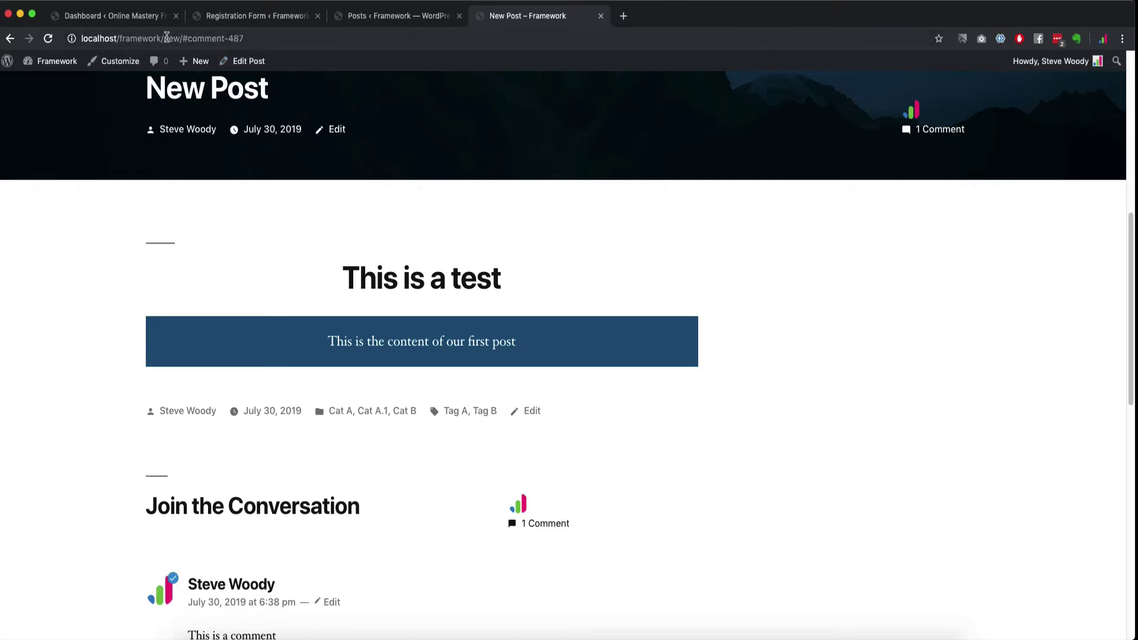
left_click_drag(164, 37, 489, 45)
key("BackSpace")
key("Return")
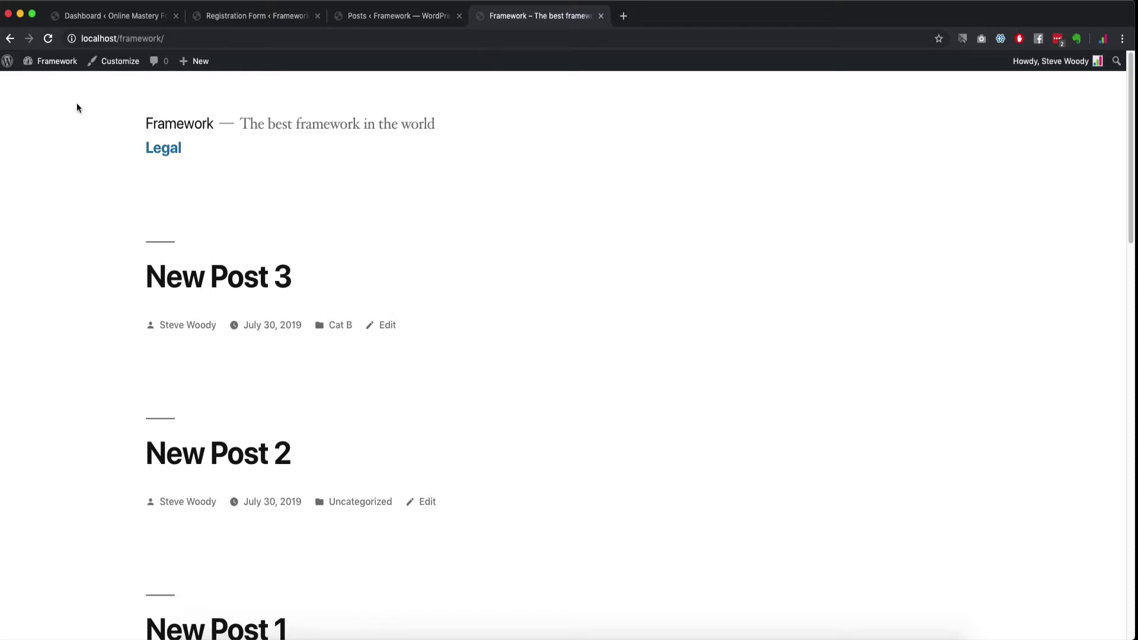
scroll(102, 316, "down", 15)
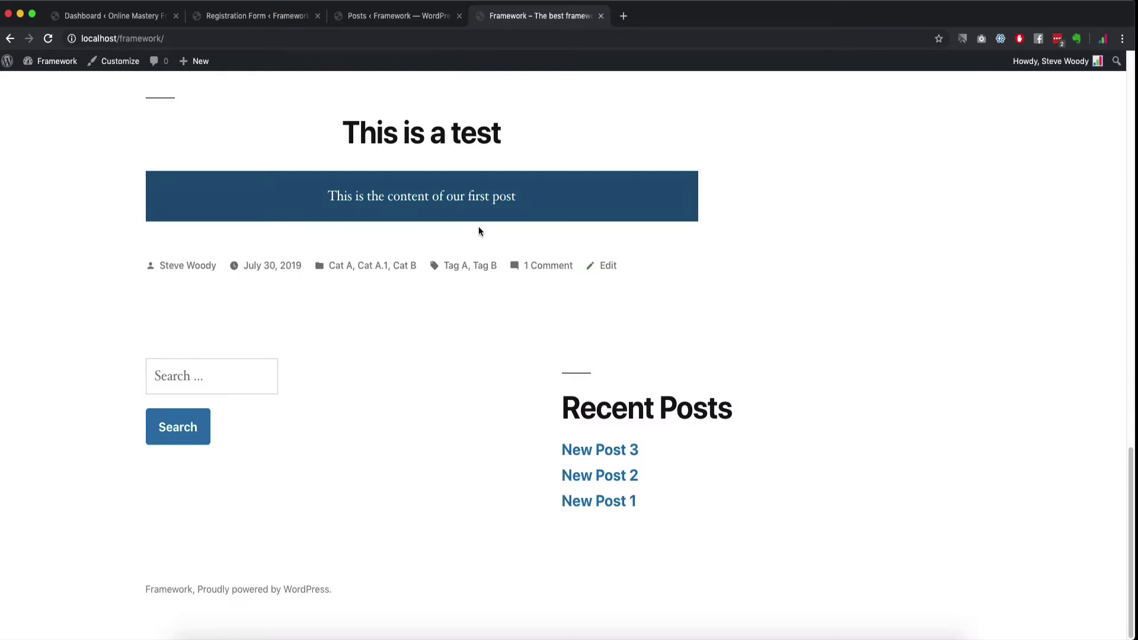
Look through the home page's post listing and view the individual New Post 2 and New Post 3, returning to the home page after each.
scroll(436, 294, "up", 6)
scroll(549, 399, "down", 4)
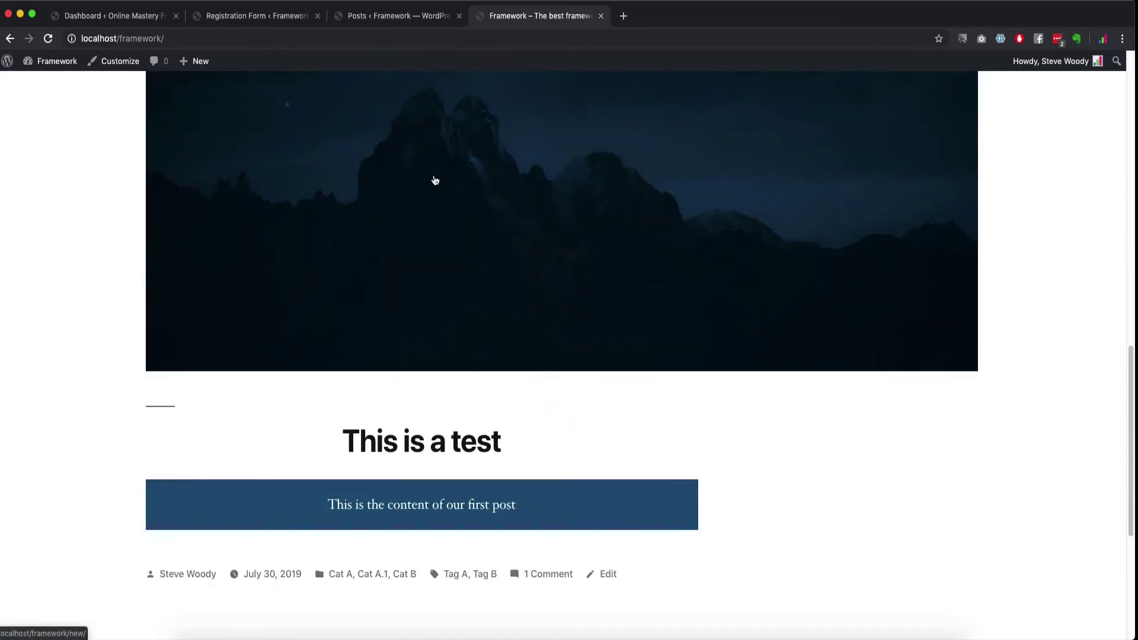
scroll(434, 180, "up", 7)
scroll(355, 243, "up", 6)
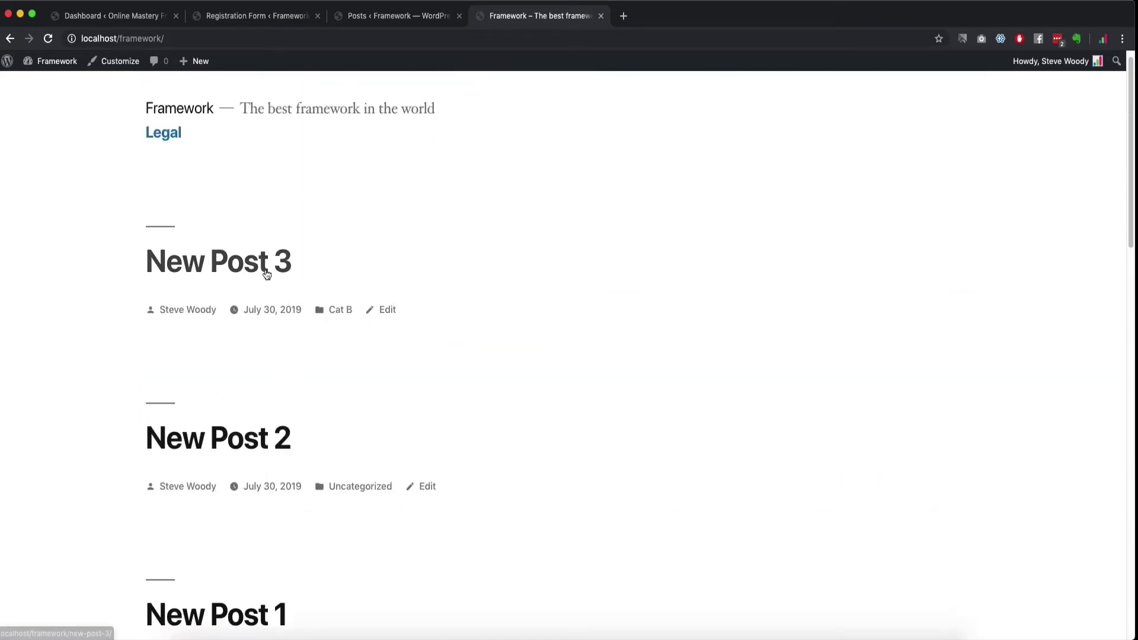
scroll(257, 274, "down", 3)
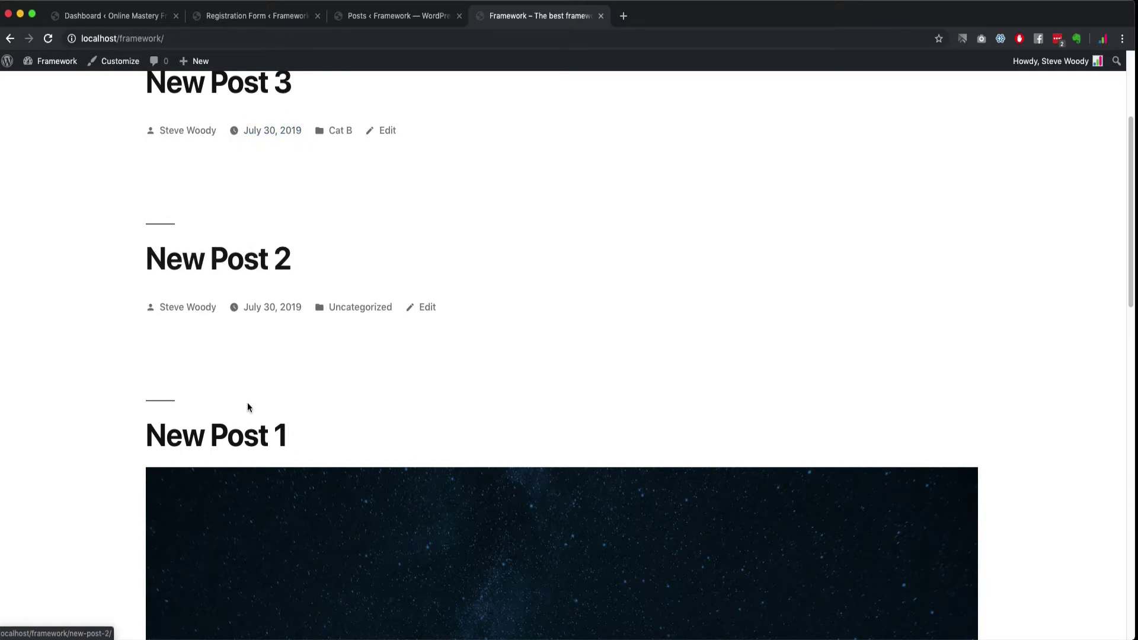
left_click(249, 266)
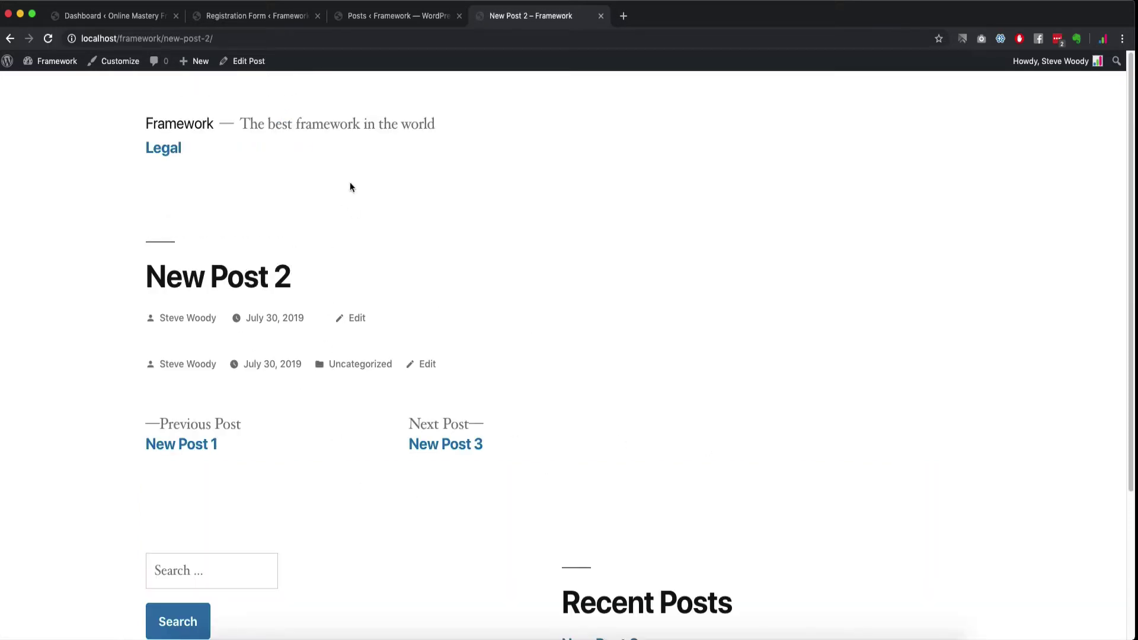
left_click(10, 38)
scroll(237, 273, "up", 3)
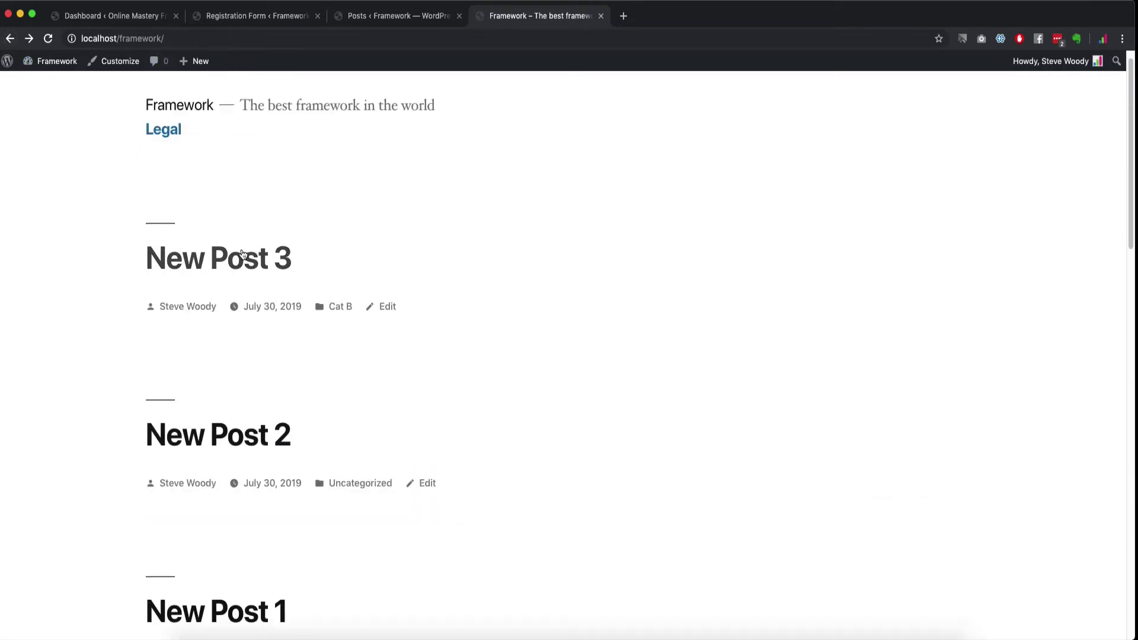
left_click(201, 264)
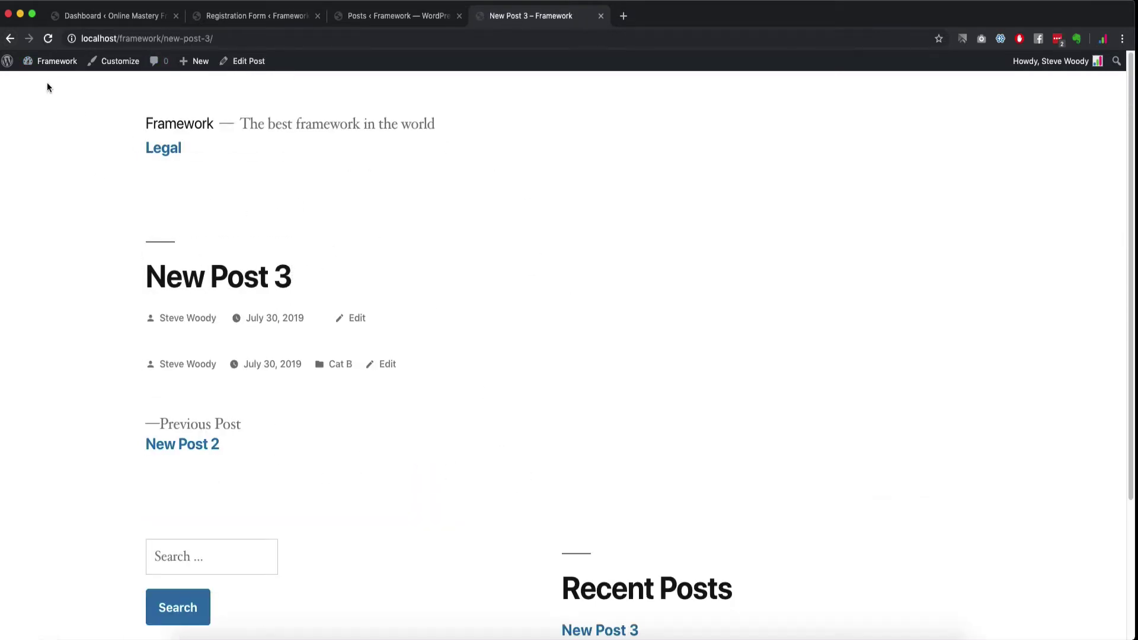
left_click(10, 38)
Return to the site admin and add a new page titled "New Page 1" with the paragraph "This is a new page".
left_click(400, 24)
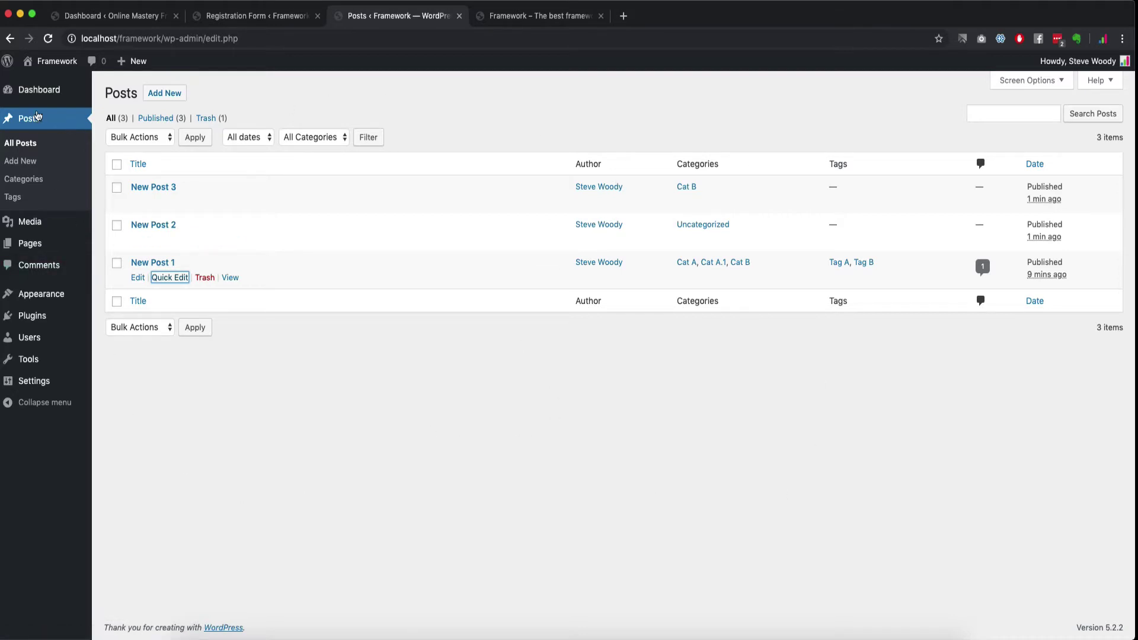
mouse_move(34, 240)
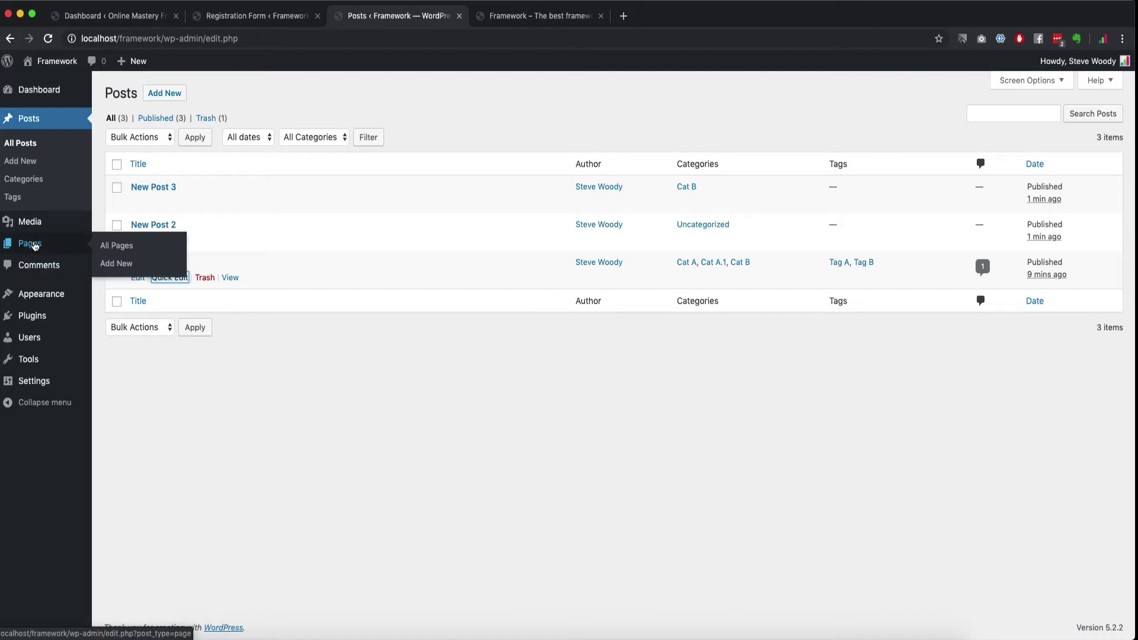
left_click(34, 245)
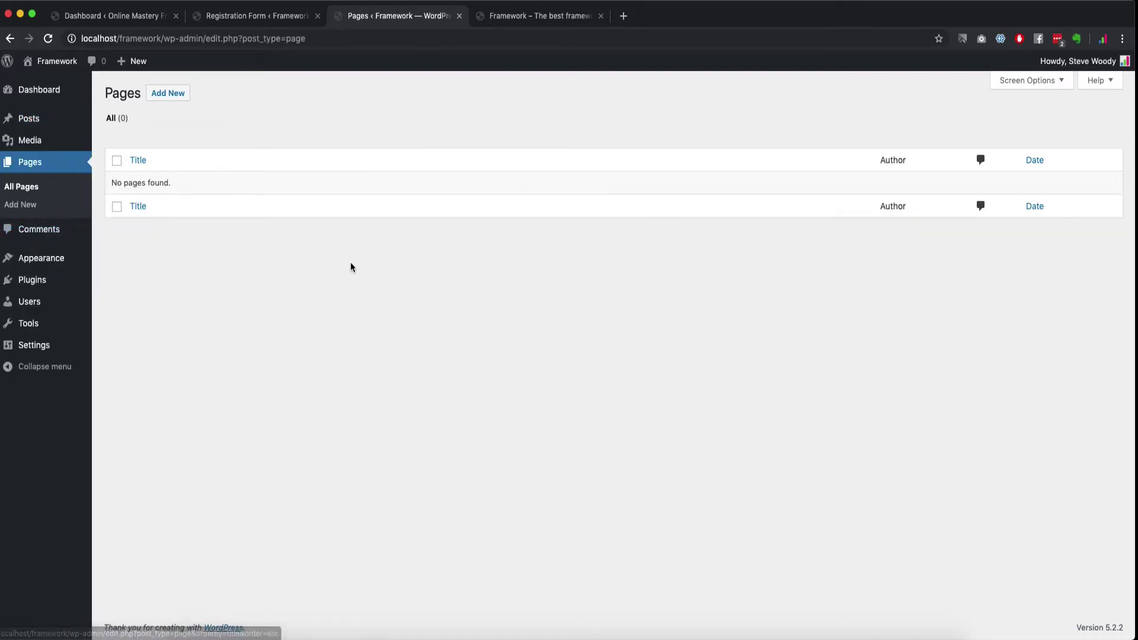
left_click(177, 95)
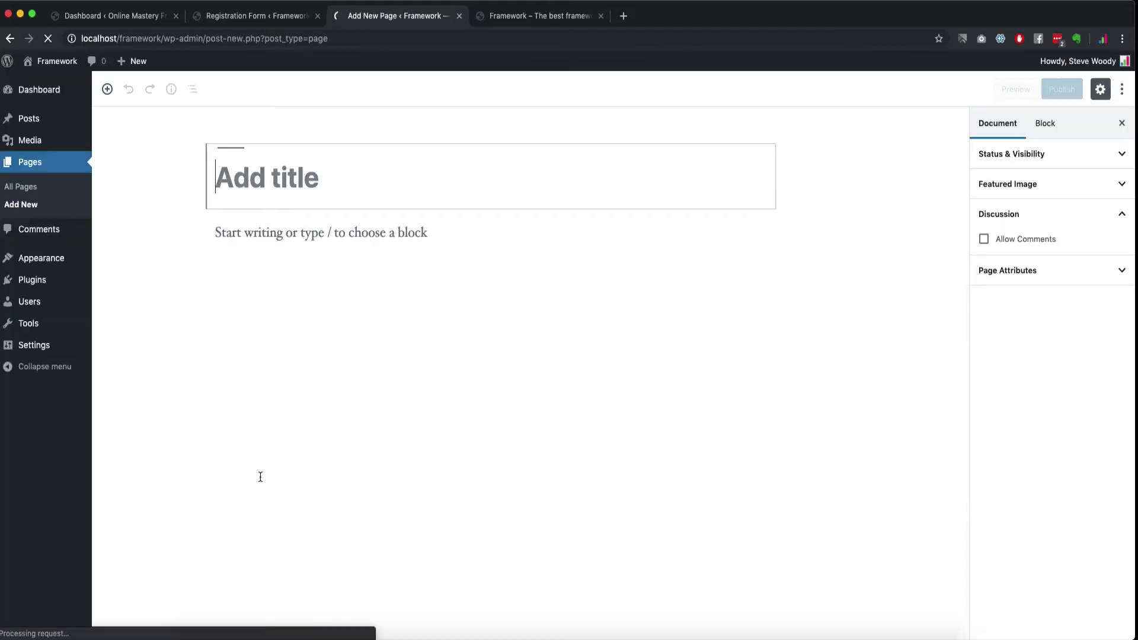
type("New Page 1")
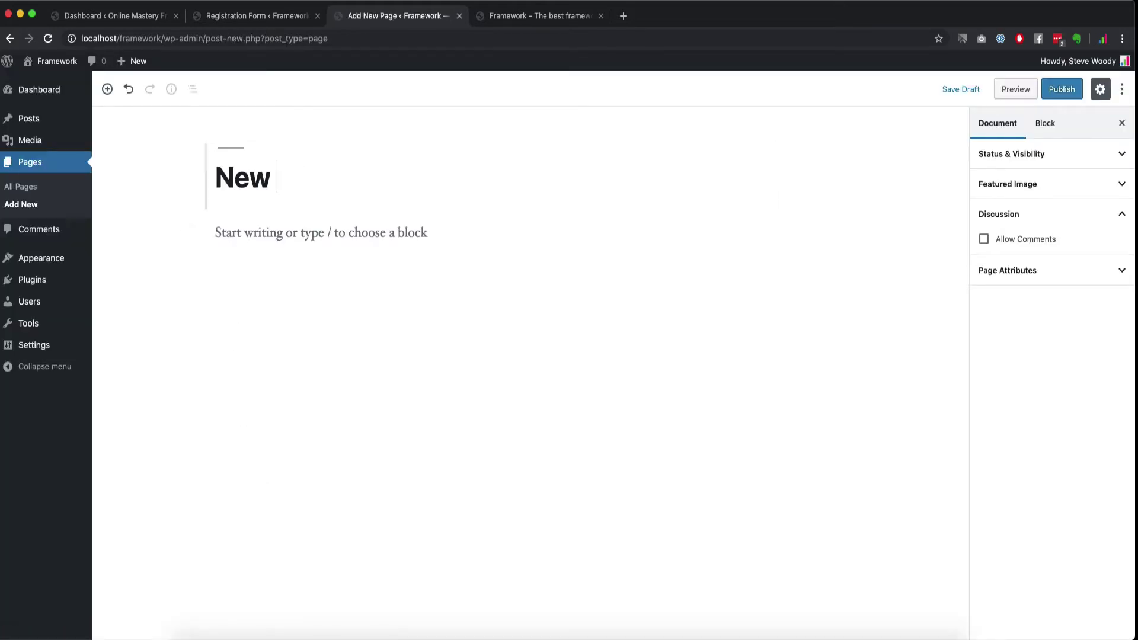
left_click(318, 236)
type("This is a new ")
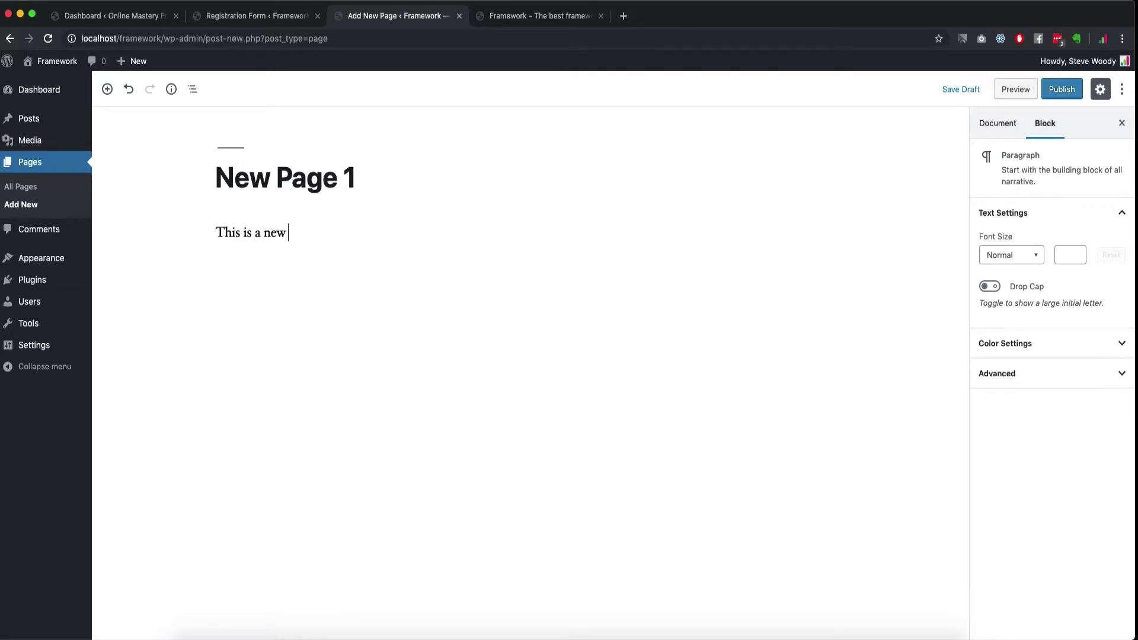
type("page")
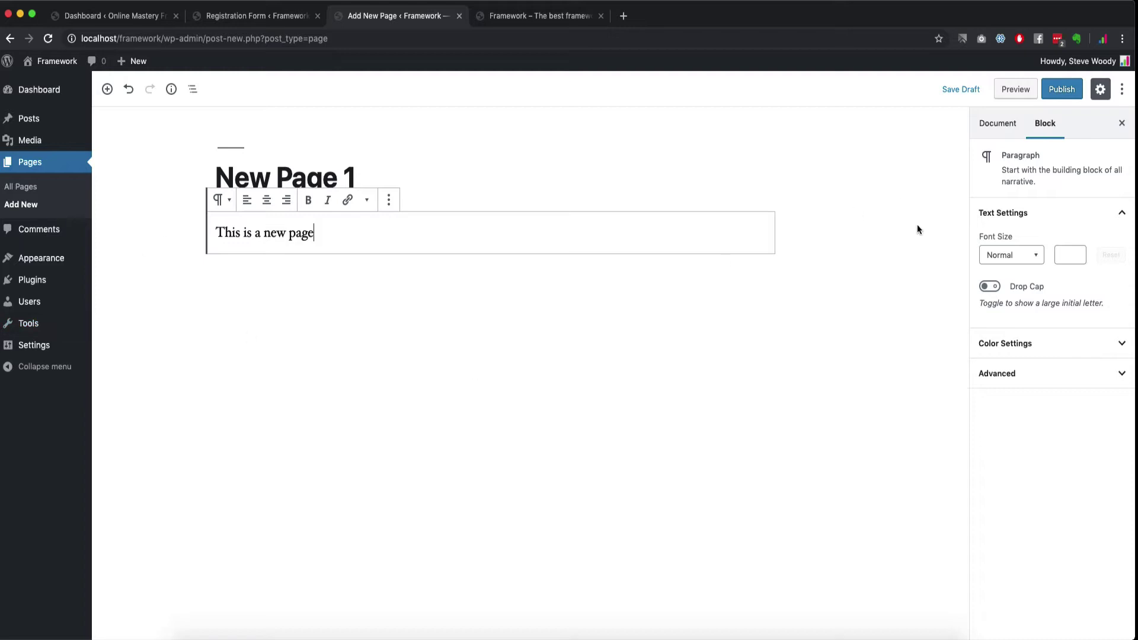
In the page's document settings, review the status and visibility options and set the dark world map picture as the featured image.
left_click(998, 127)
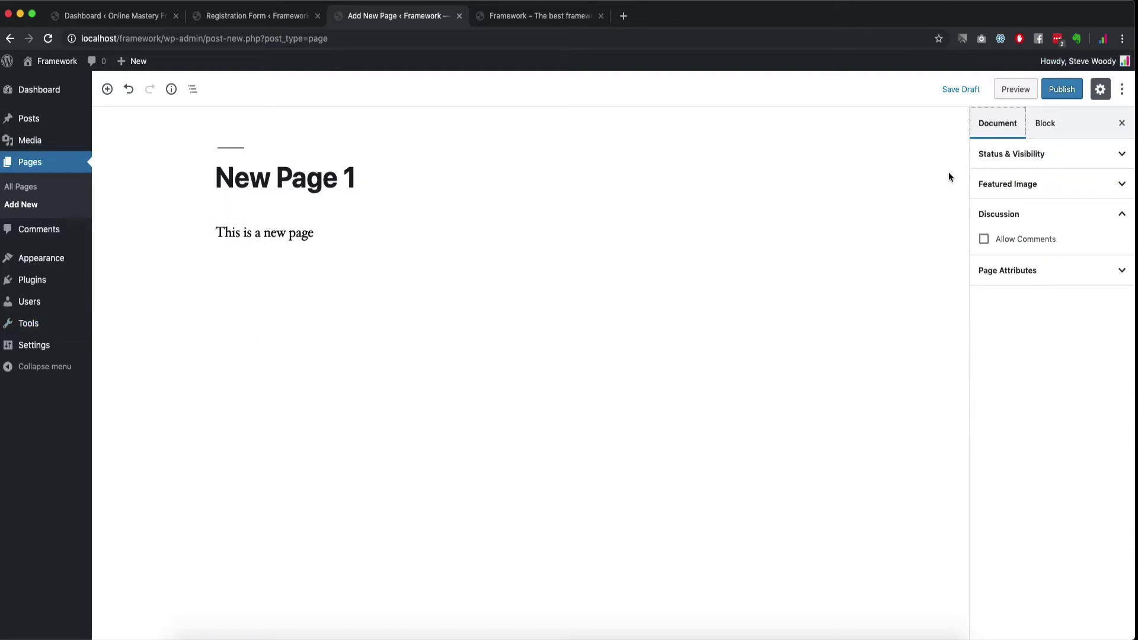
left_click(1044, 161)
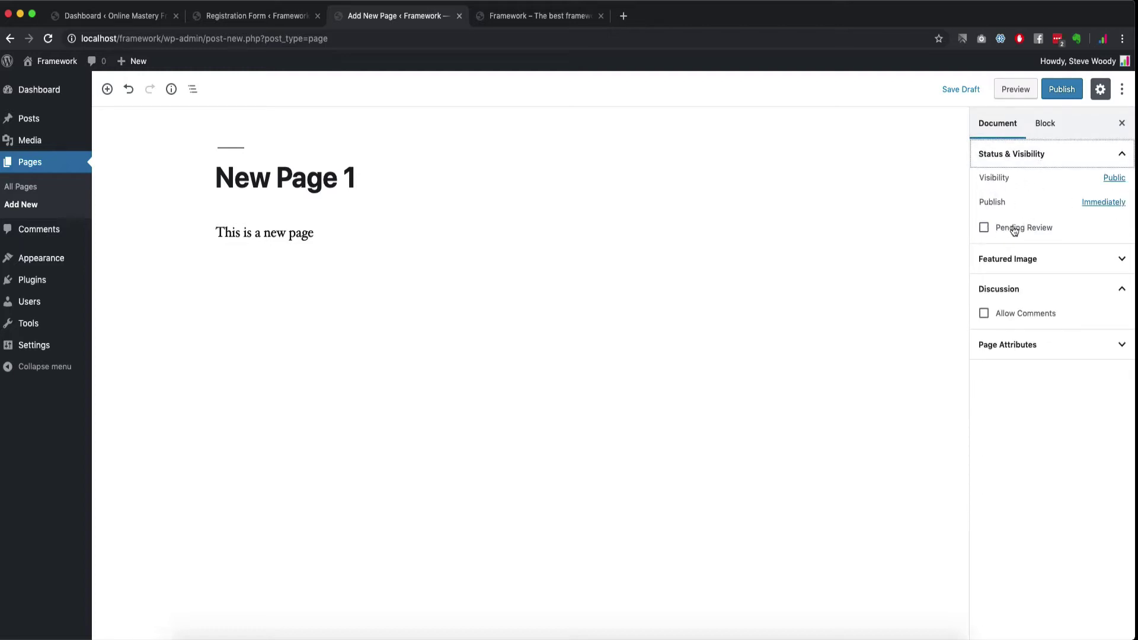
left_click(1016, 259)
left_click(1020, 291)
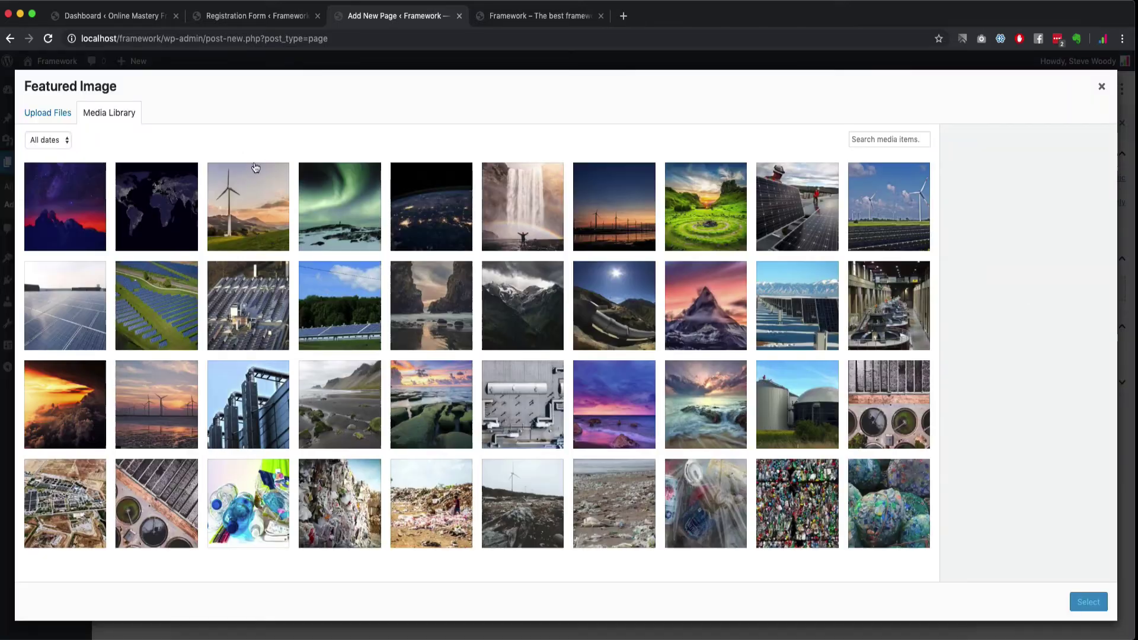
left_click(166, 208)
left_click(1082, 603)
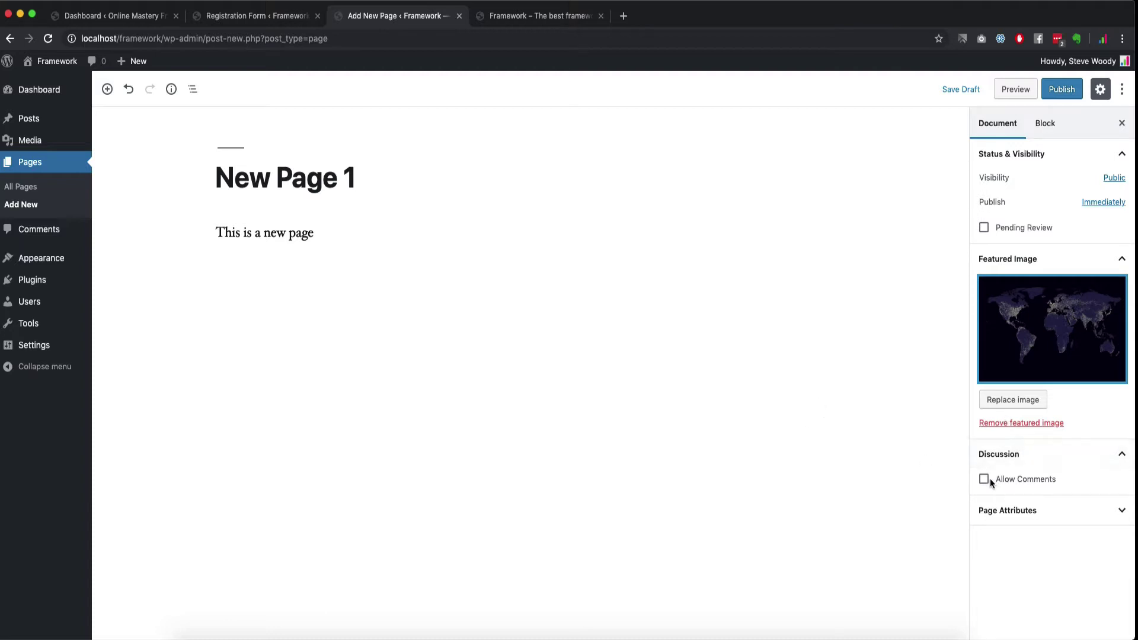
Collapse the other document settings, check the page's order attribute and publish New Page 1.
left_click(1002, 458)
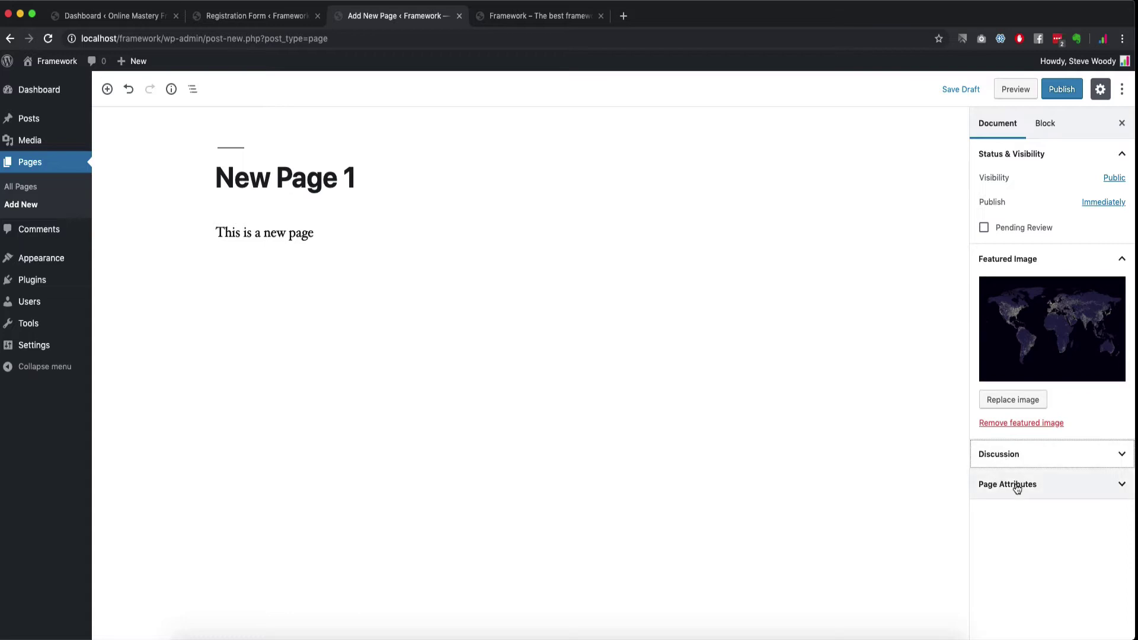
left_click(1047, 258)
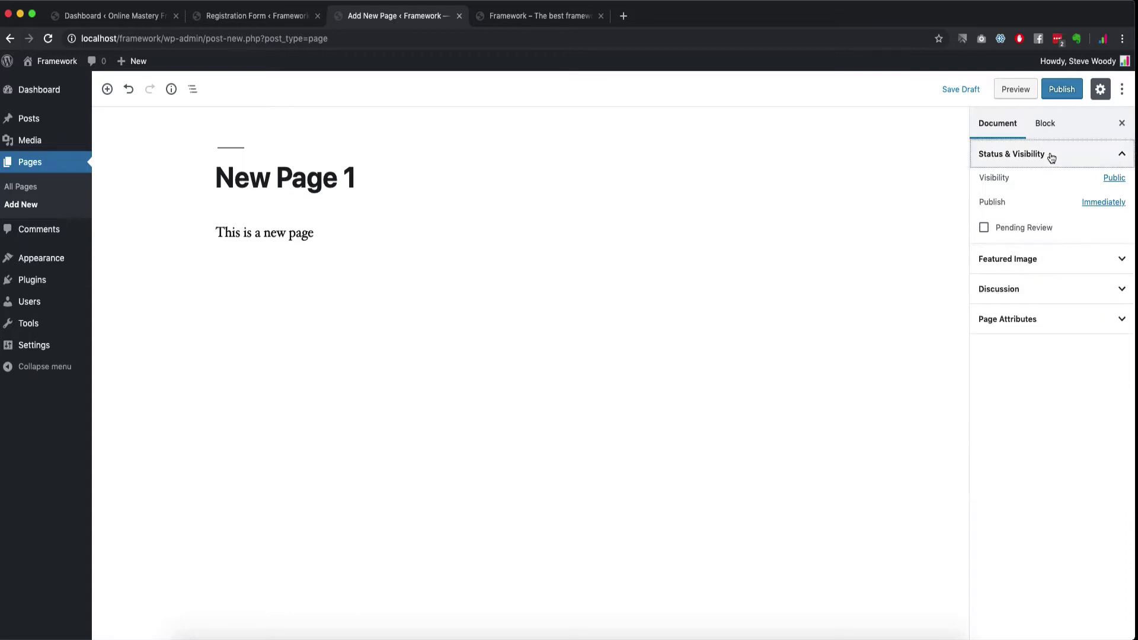
left_click(1052, 156)
left_click(1025, 246)
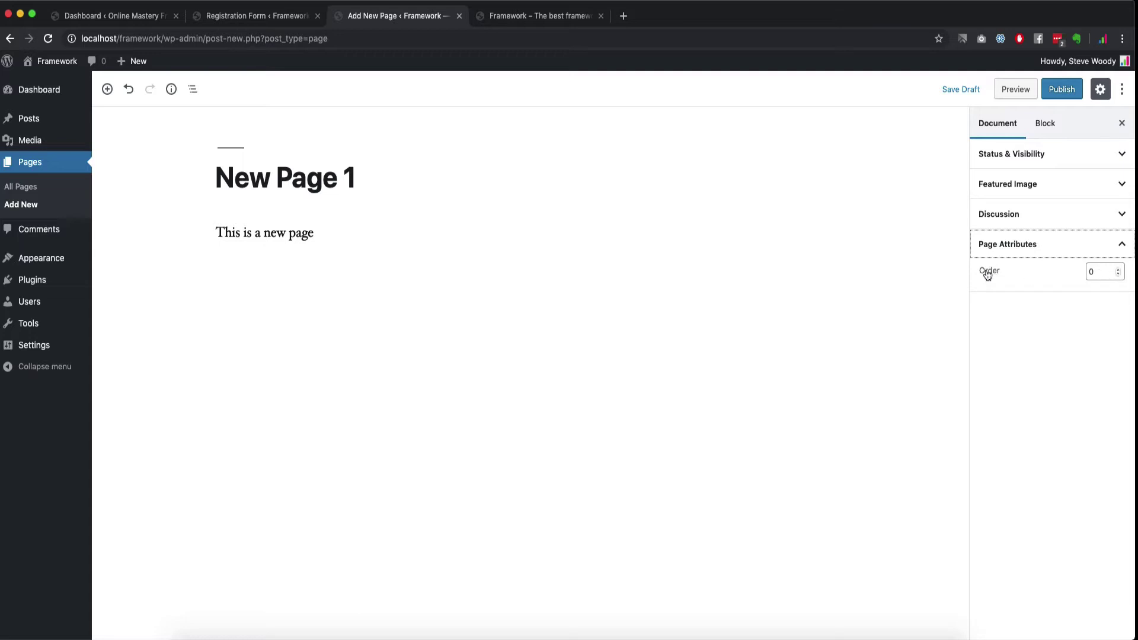
left_click(1061, 91)
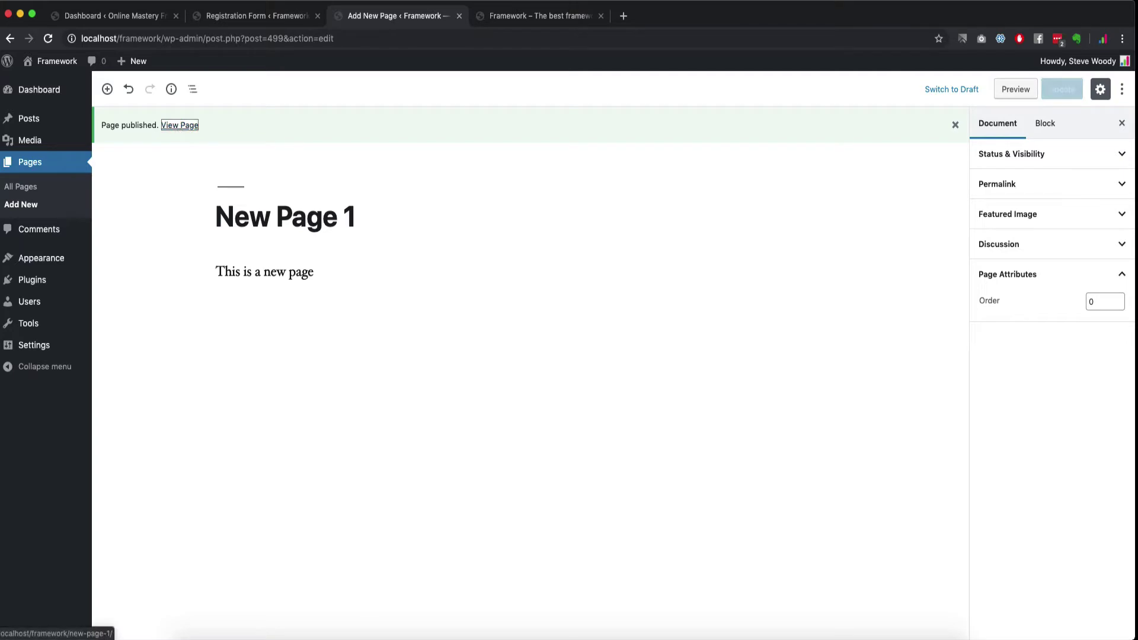
View the published New Page 1 on the site and examine its featured image, content and footer.
left_click(179, 126)
scroll(386, 376, "down", 9)
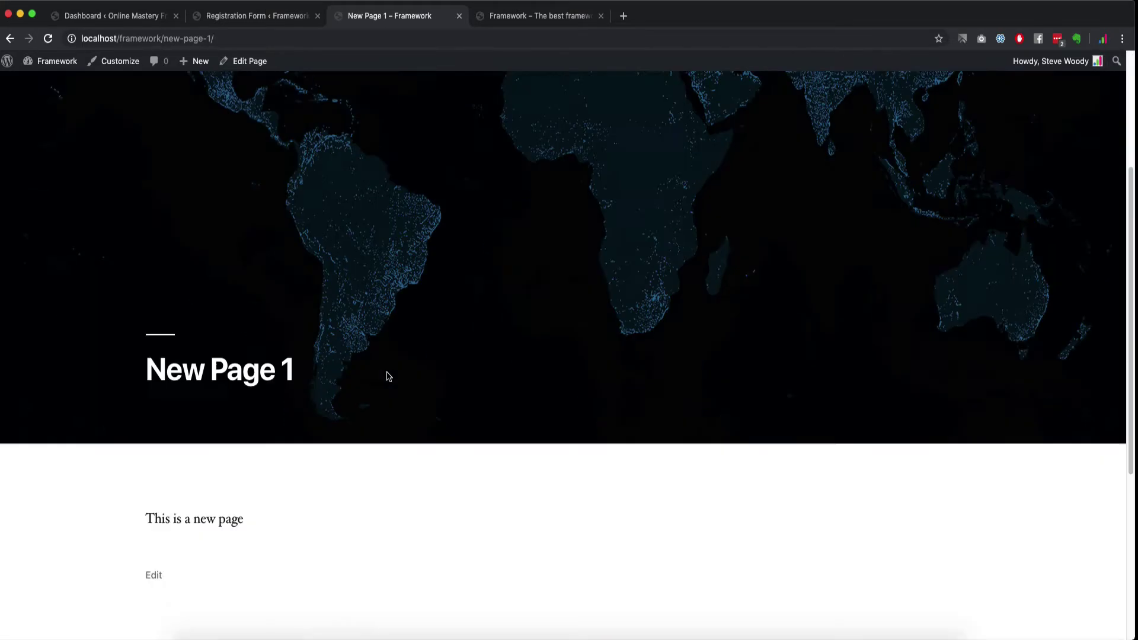
scroll(433, 258, "up", 10)
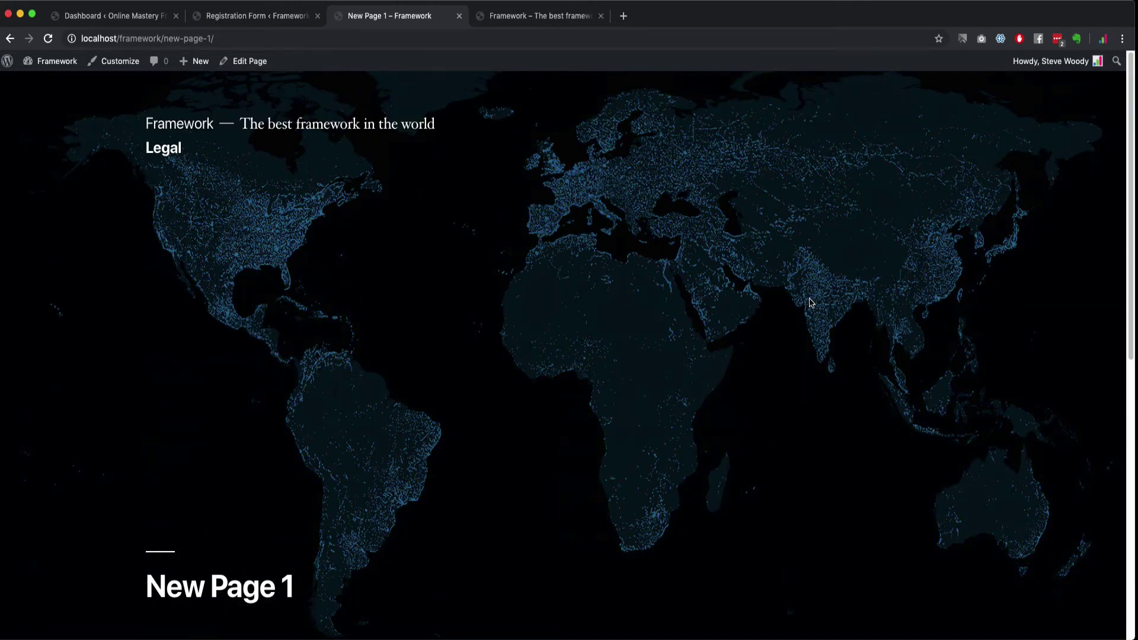
scroll(432, 389, "down", 9)
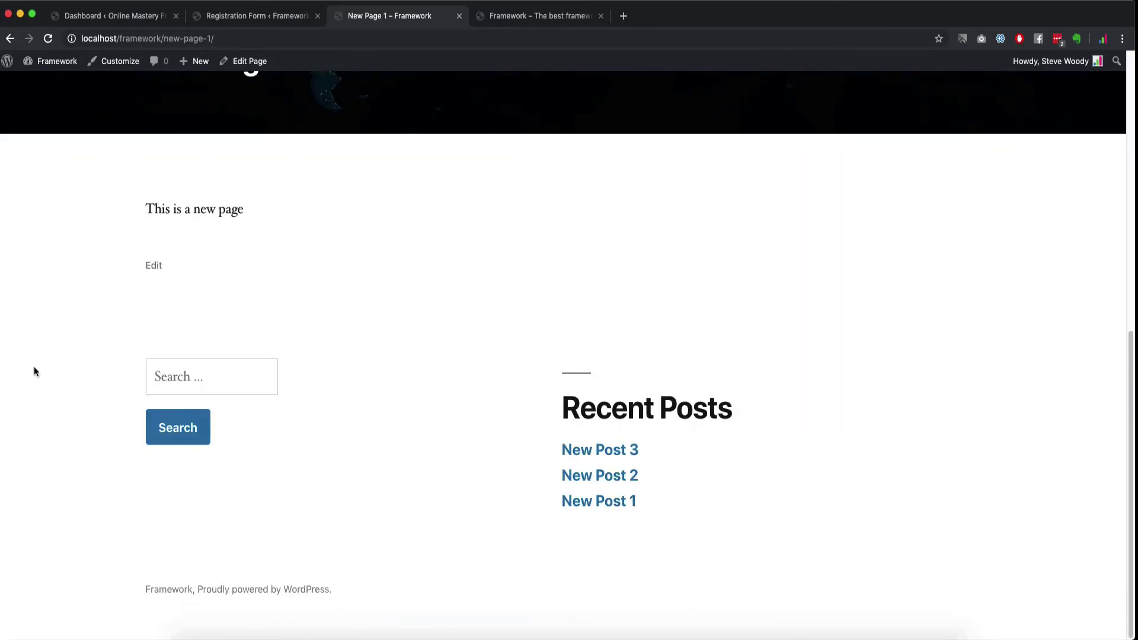
scroll(241, 204, "up", 10)
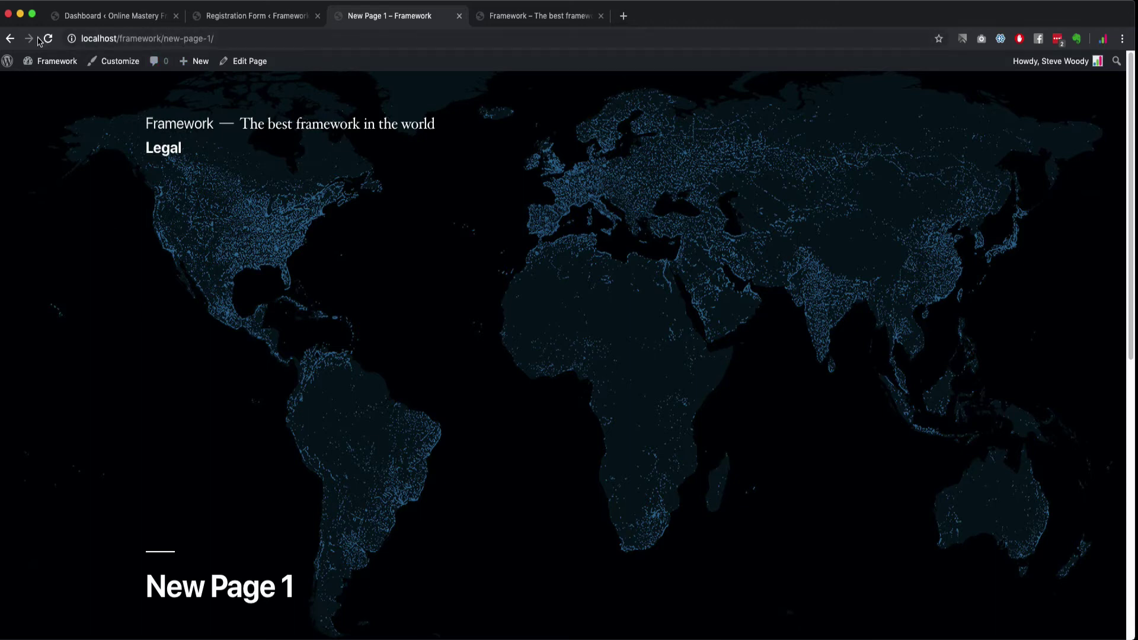
Open the home page at localhost/framework/ and check whether it lists the new page among the posts.
left_click(12, 39)
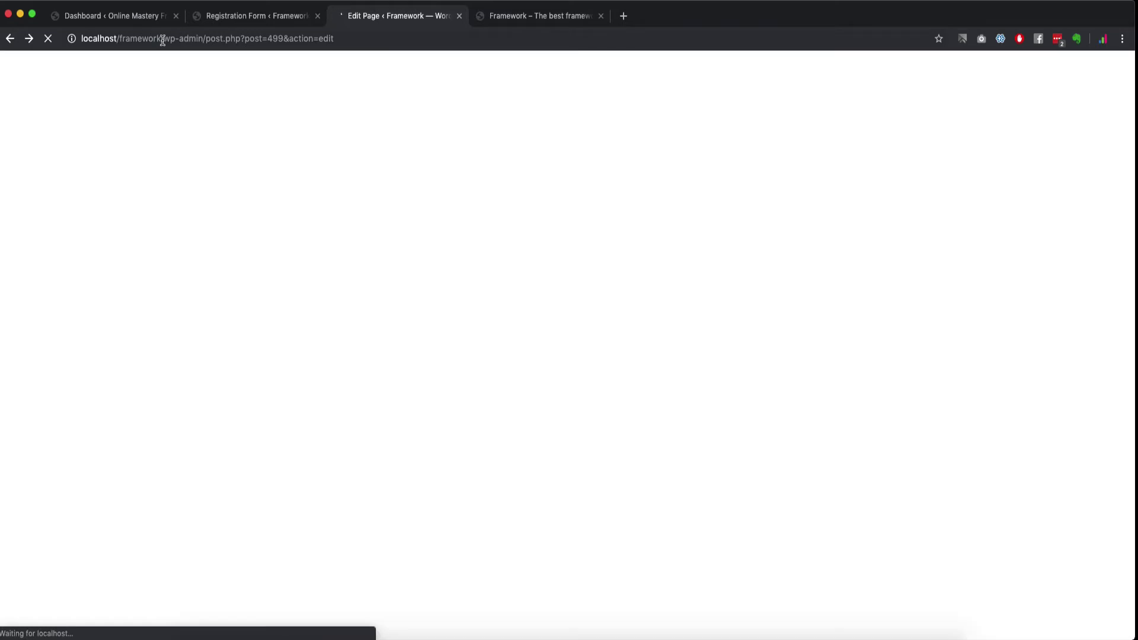
key("BackSpace")
key("Return")
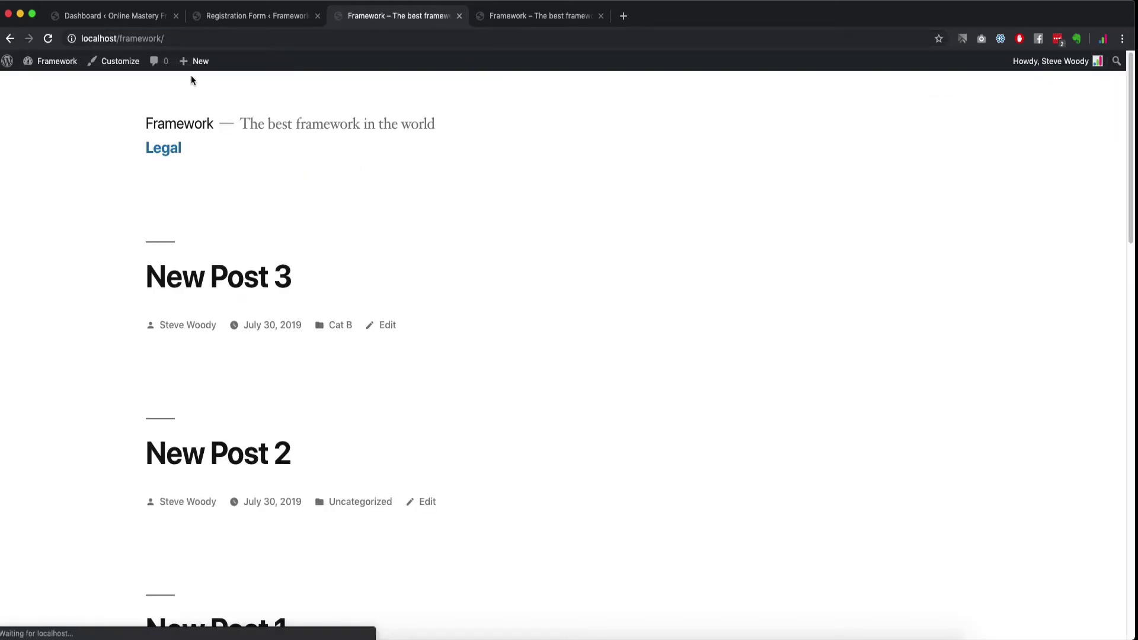
scroll(227, 309, "down", 15)
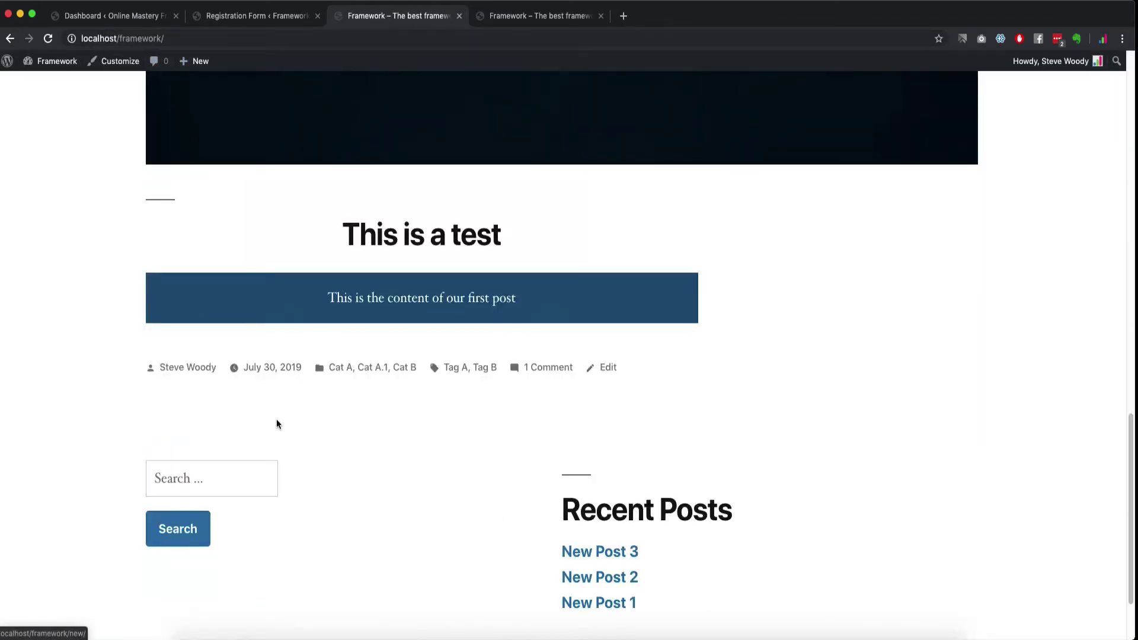
scroll(496, 463, "up", 15)
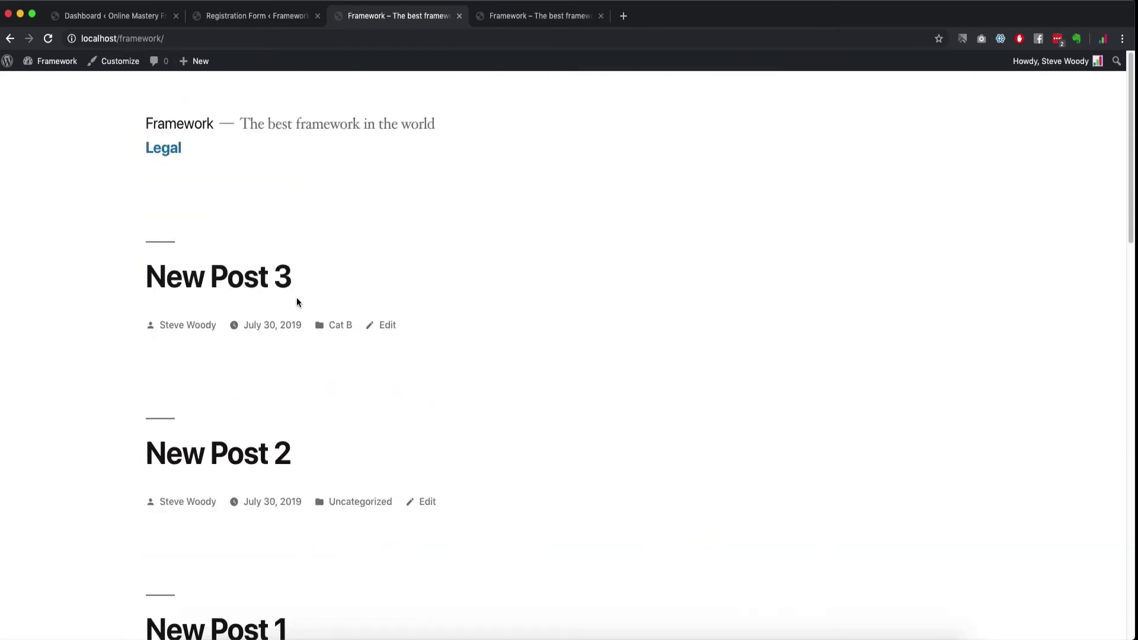
In the dashboard's Reading settings, make the homepage display the static page New Page 1 and save the changes.
left_click(105, 18)
mouse_move(45, 348)
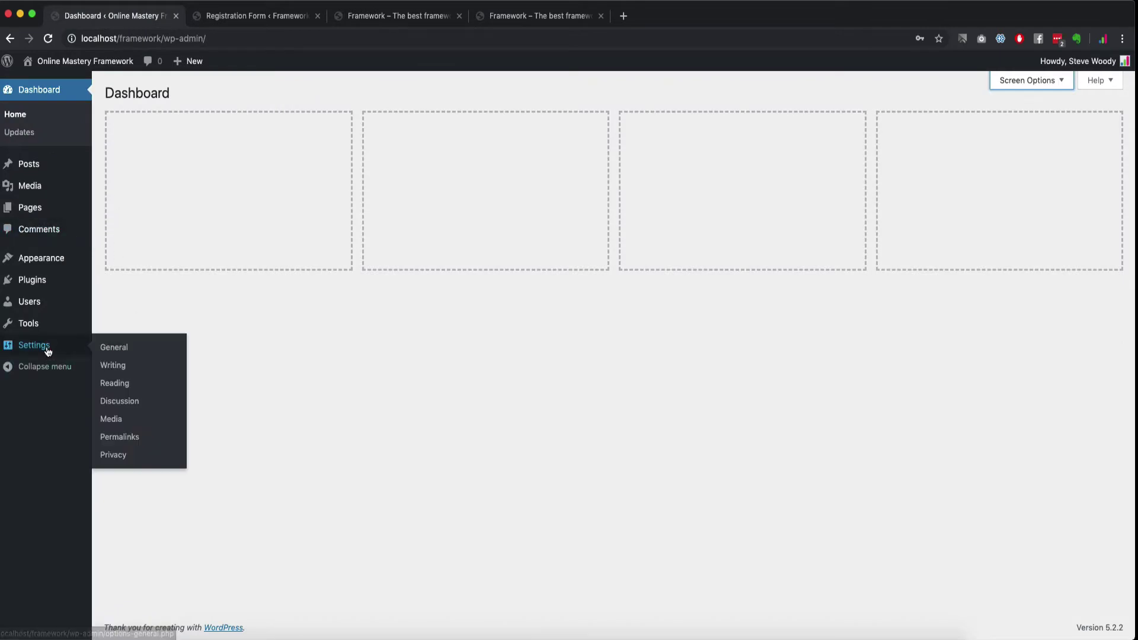
left_click(117, 385)
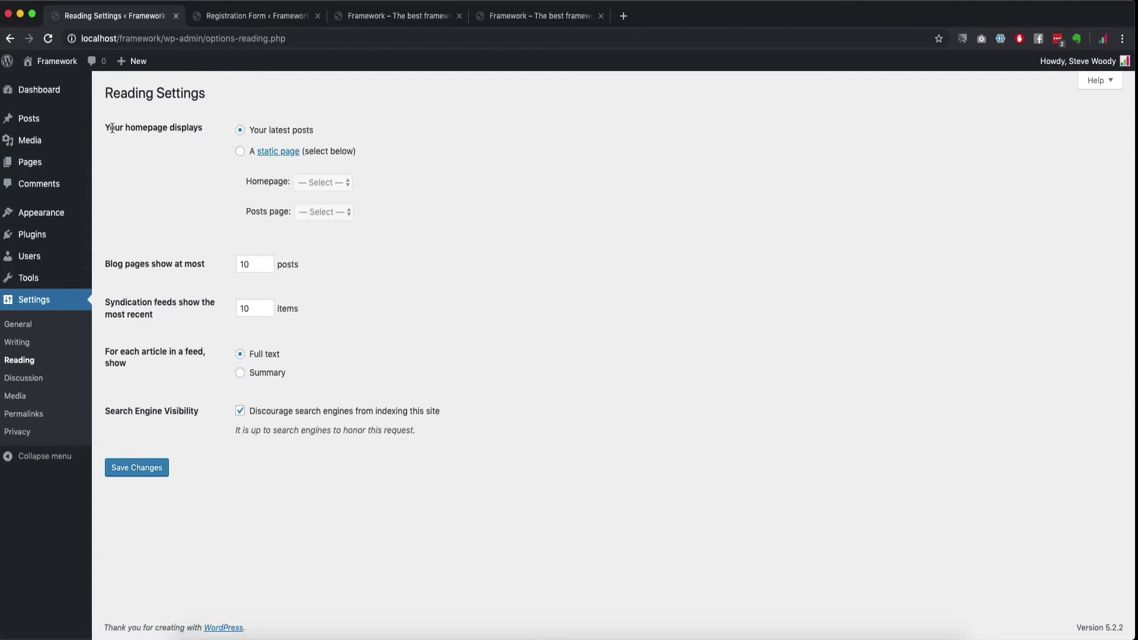
left_click_drag(106, 126, 202, 129)
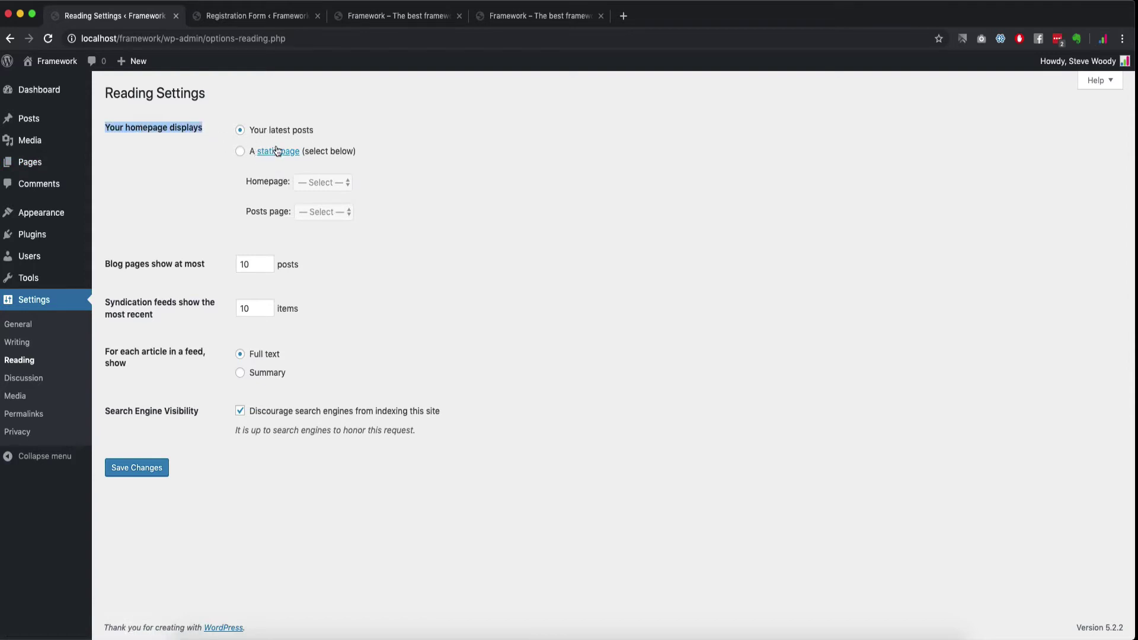
left_click(240, 152)
left_click(319, 182)
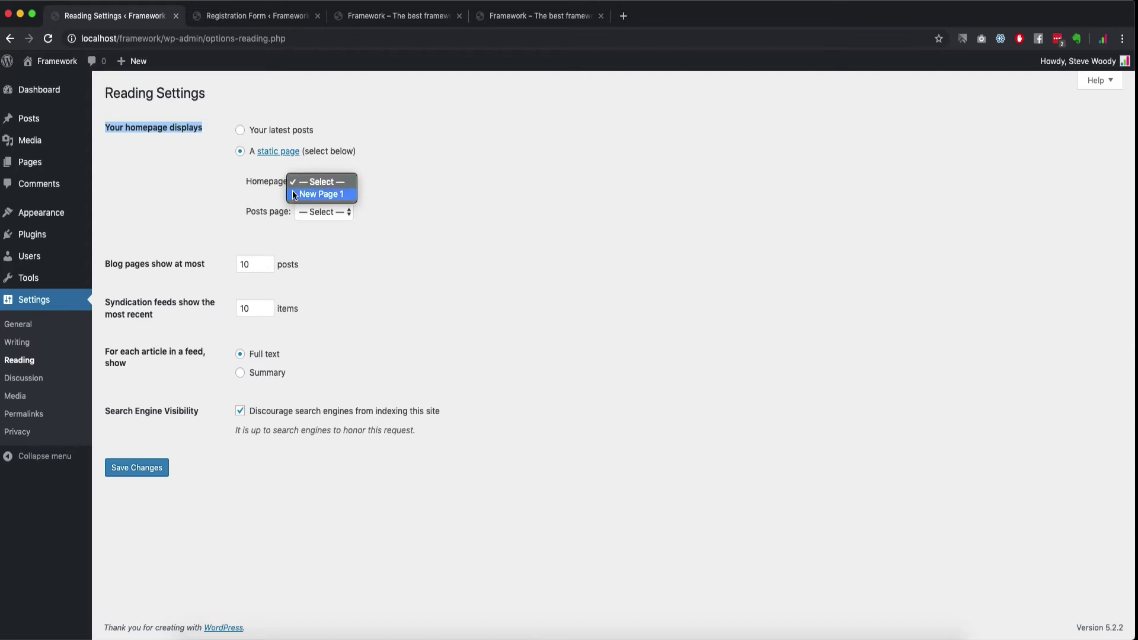
left_click(311, 195)
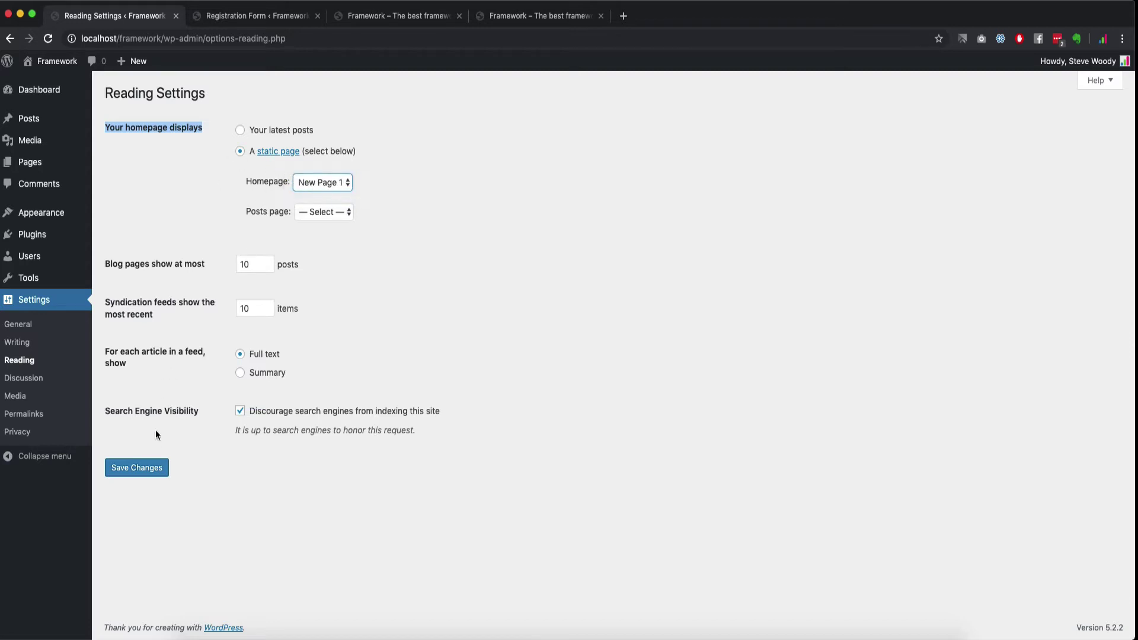
left_click(144, 465)
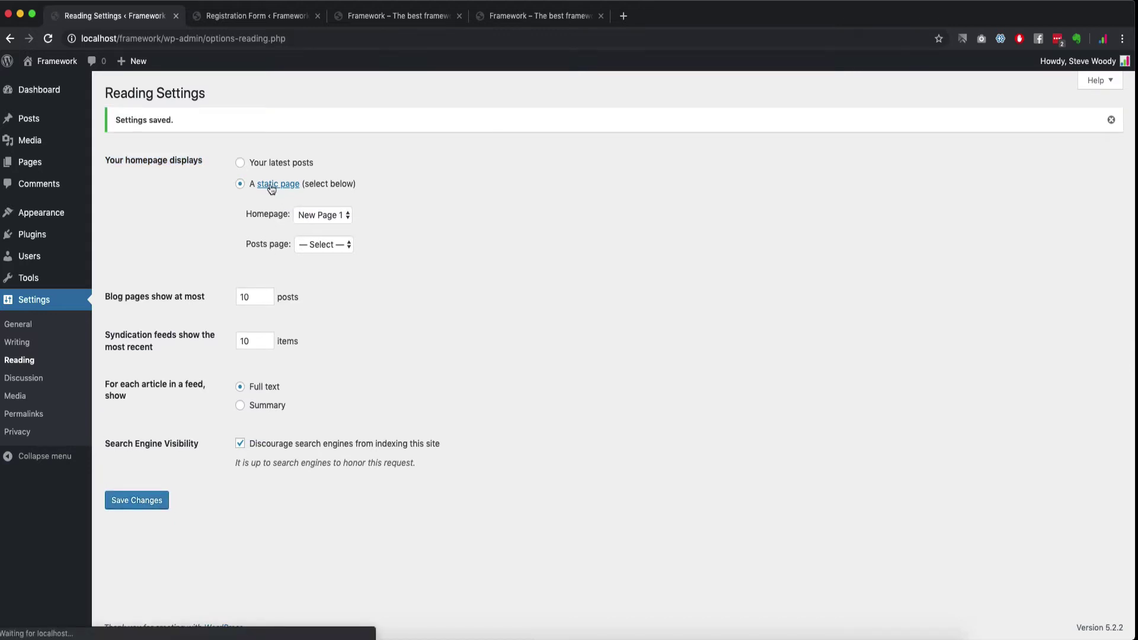
Close the extra browser tabs and open the site's front page in a new tab to check what it displays.
left_click(318, 16)
left_click(318, 16)
left_click(318, 16)
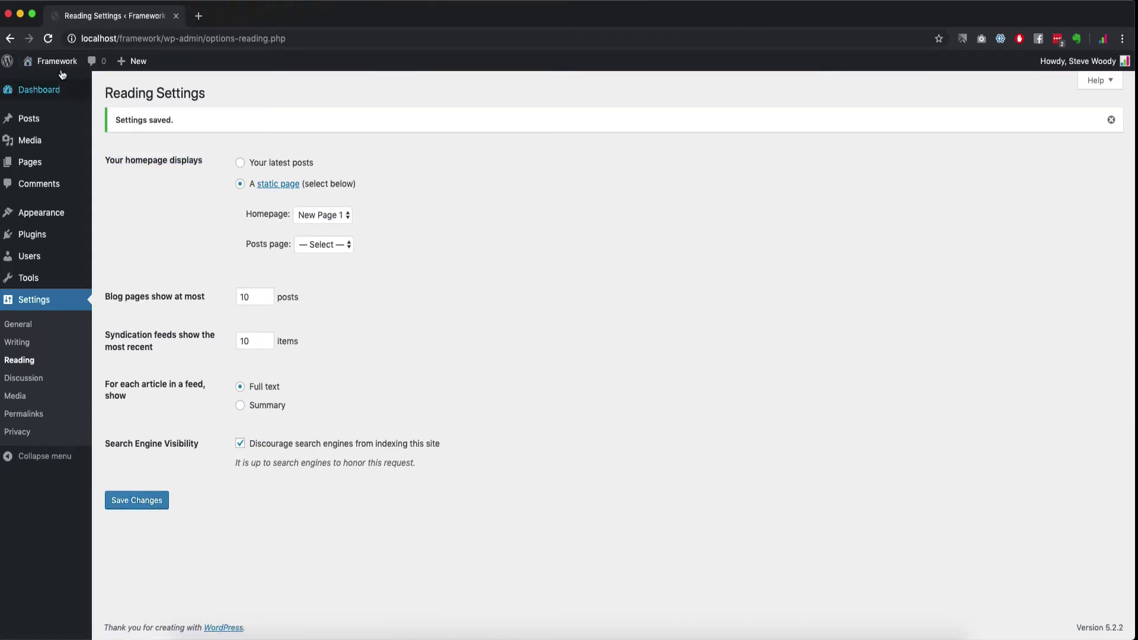
mouse_move(57, 61)
right_click(70, 84)
left_click(113, 87)
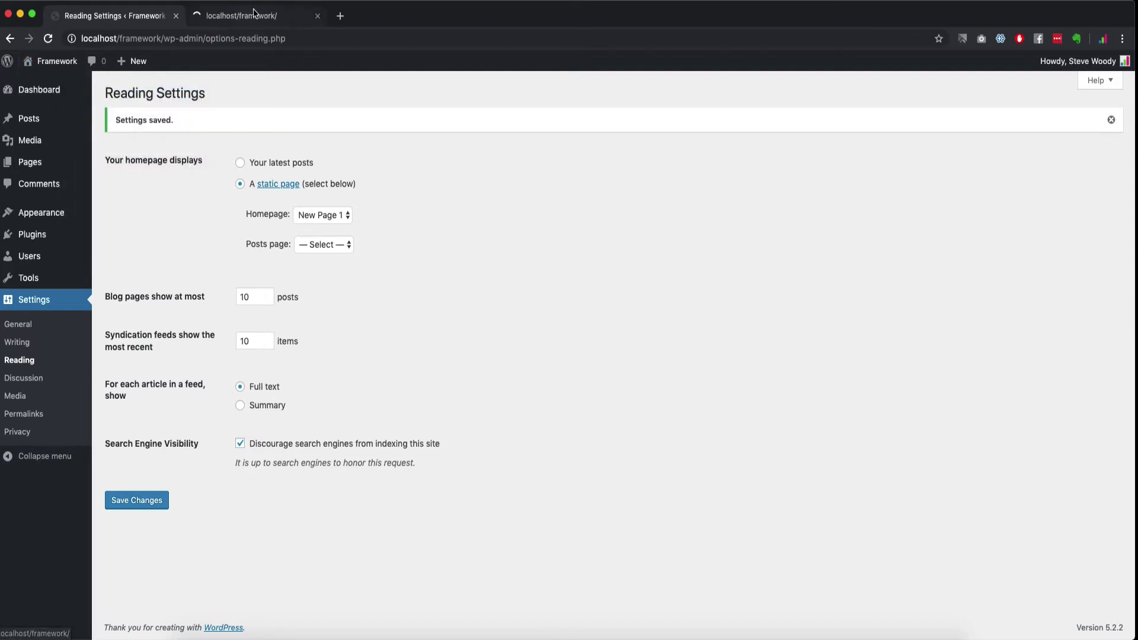
left_click(255, 16)
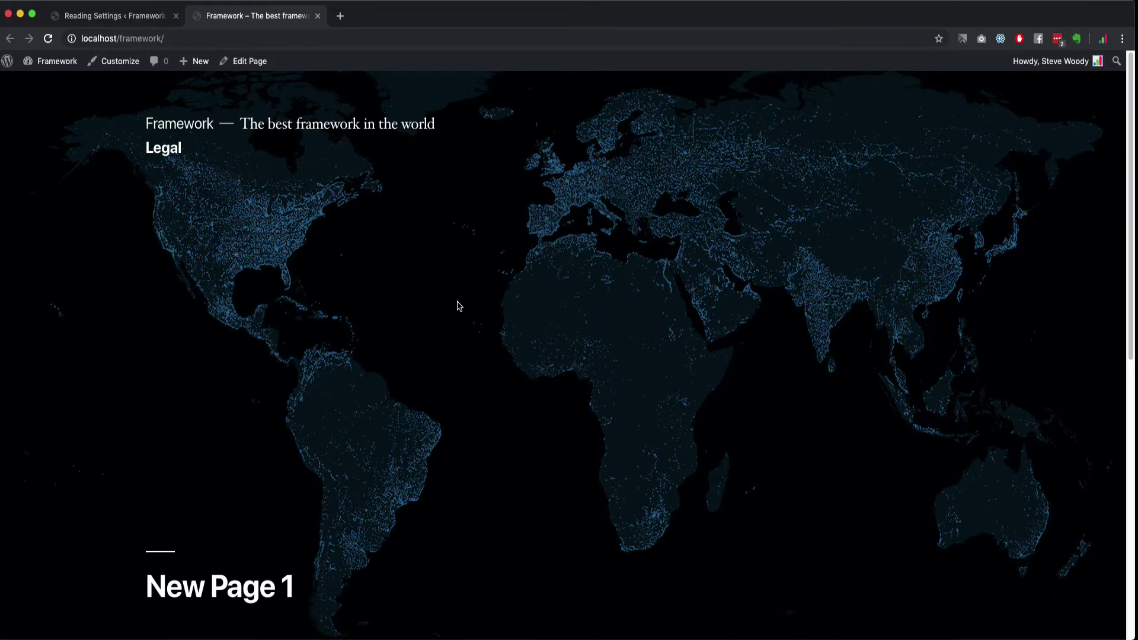
Open New Page 1 for editing from the site's front page and change its title to "Homepage".
left_click(260, 68)
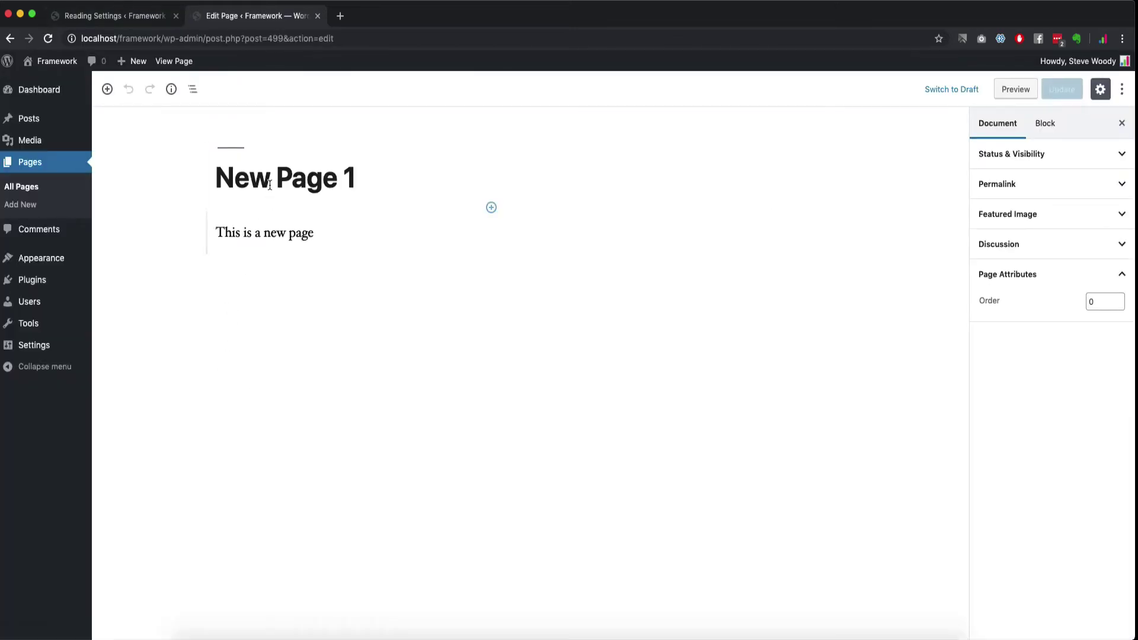
left_click(269, 185)
key("ctrl+a")
type("Homepage")
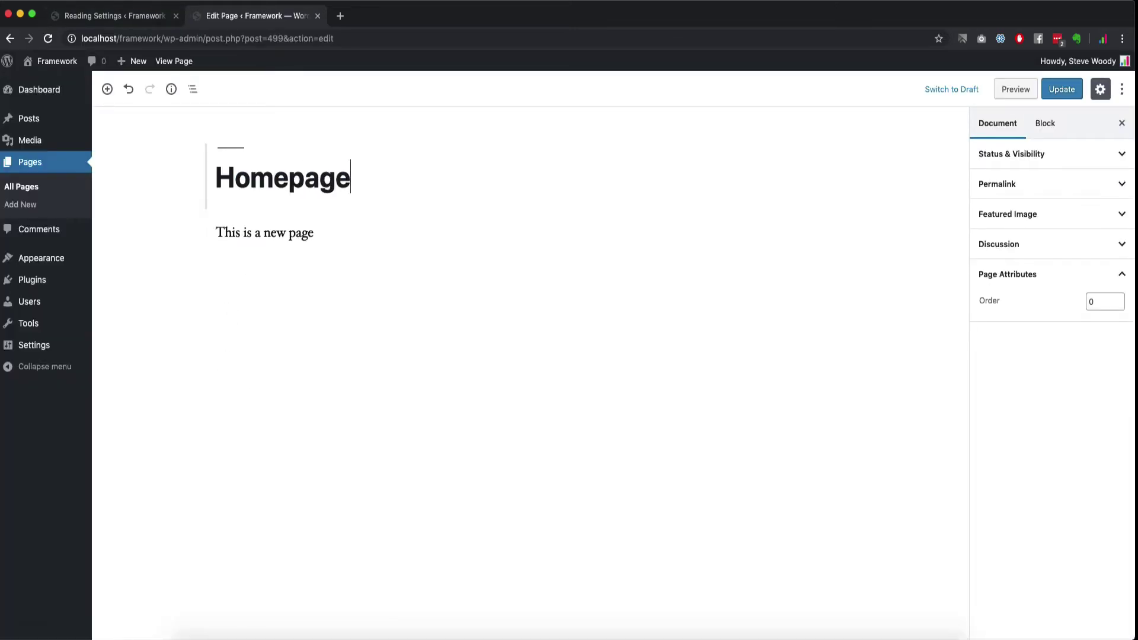
Replace the page's paragraph with "This is the homepage of our new website" and update the page.
left_click(278, 232)
key("ctrl+a")
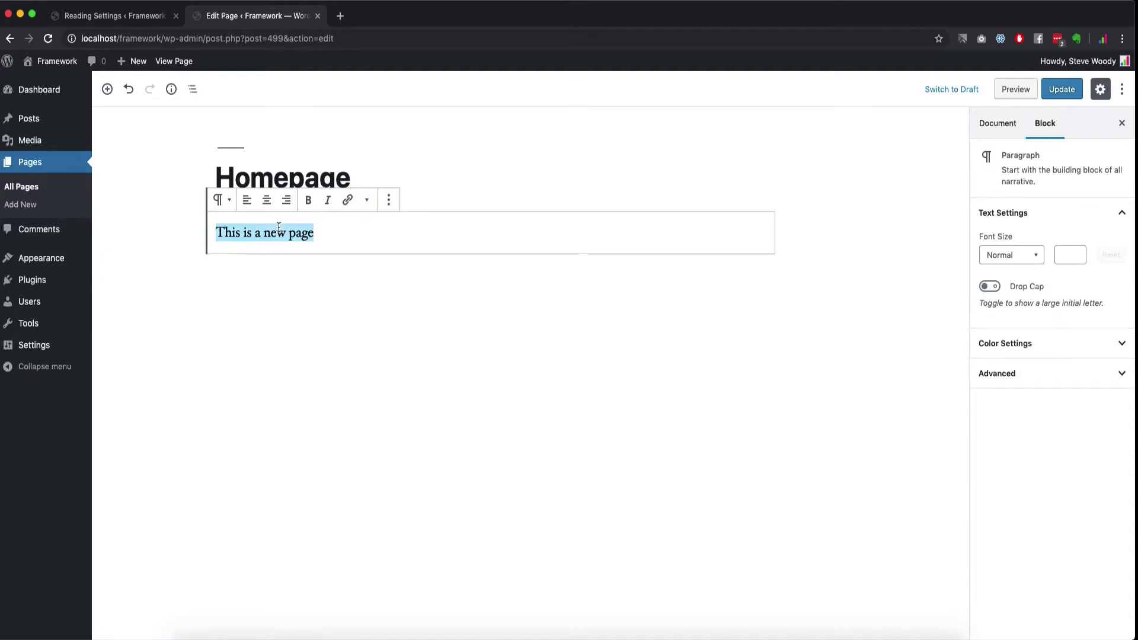
type("This is the homepa")
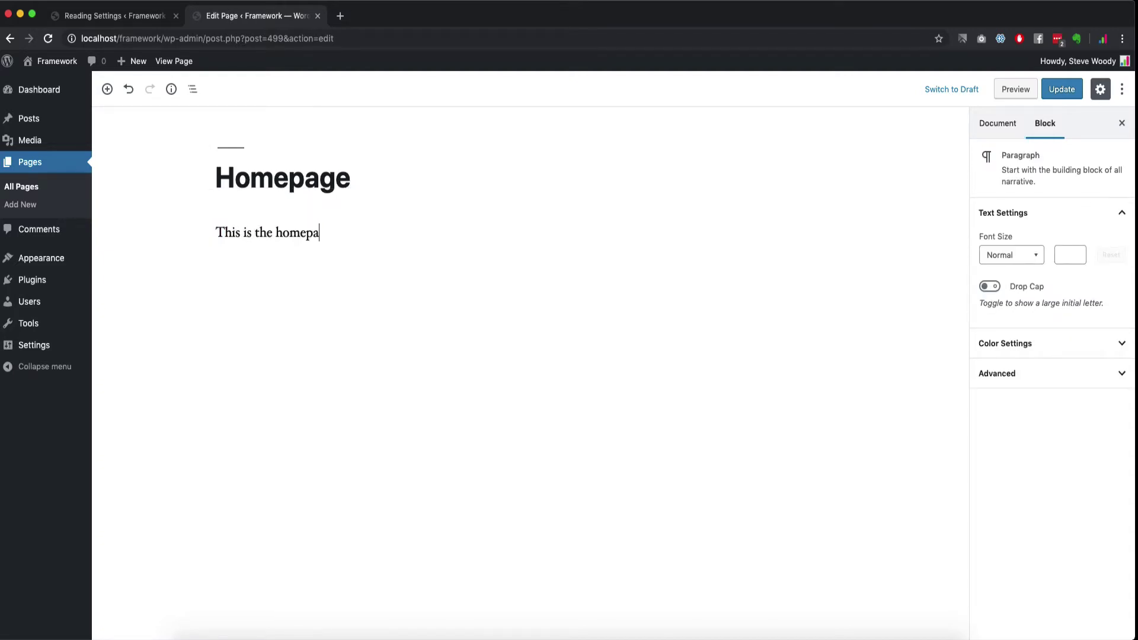
type("ge of our new website")
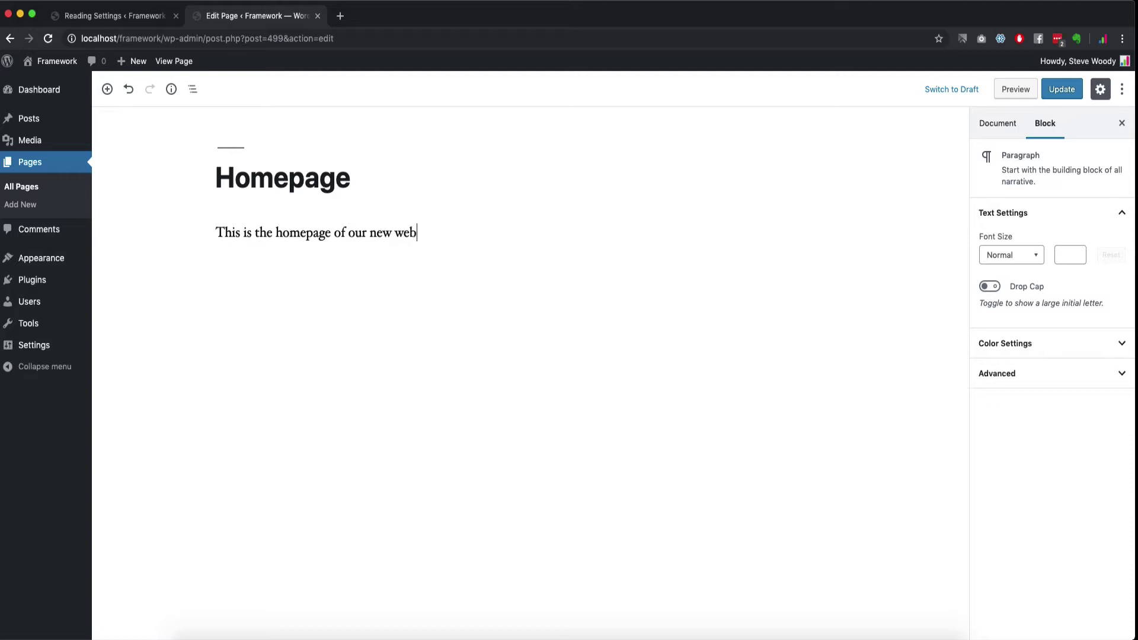
left_click(1062, 89)
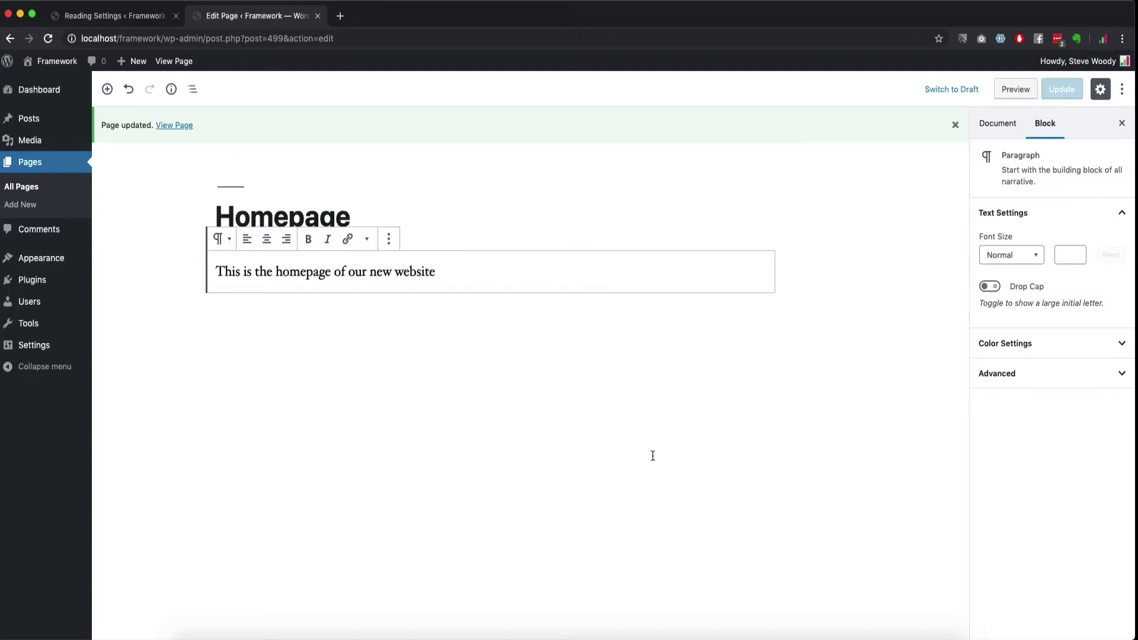
View the updated front page on the site, examine its title, text and recent posts, and close its tab.
left_click(174, 125)
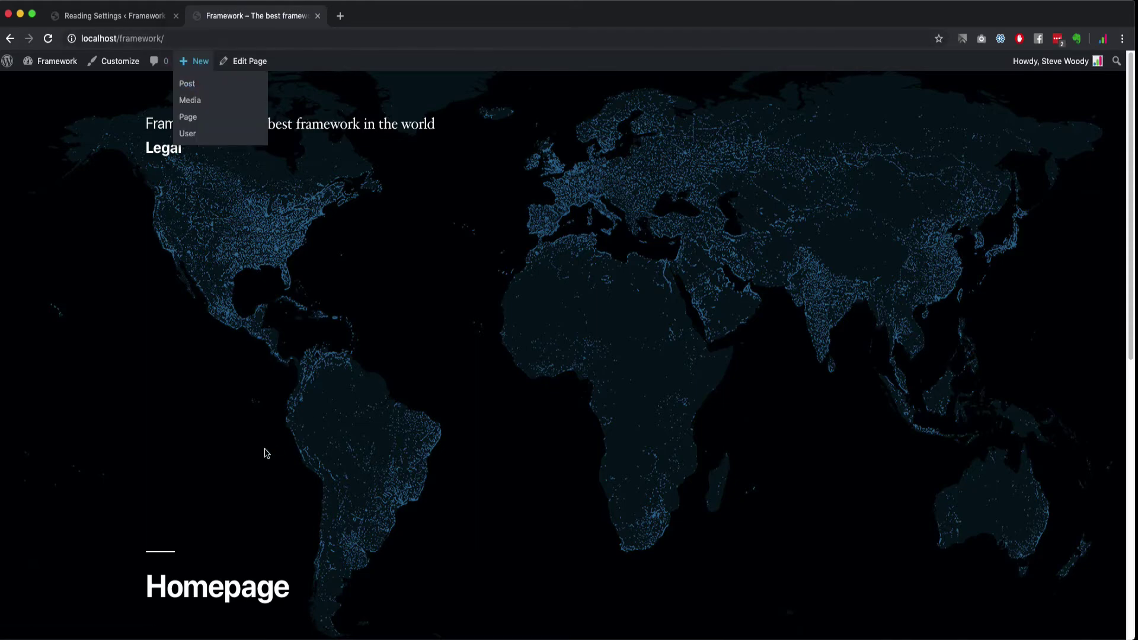
scroll(262, 453, "down", 4)
scroll(361, 239, "up", 4)
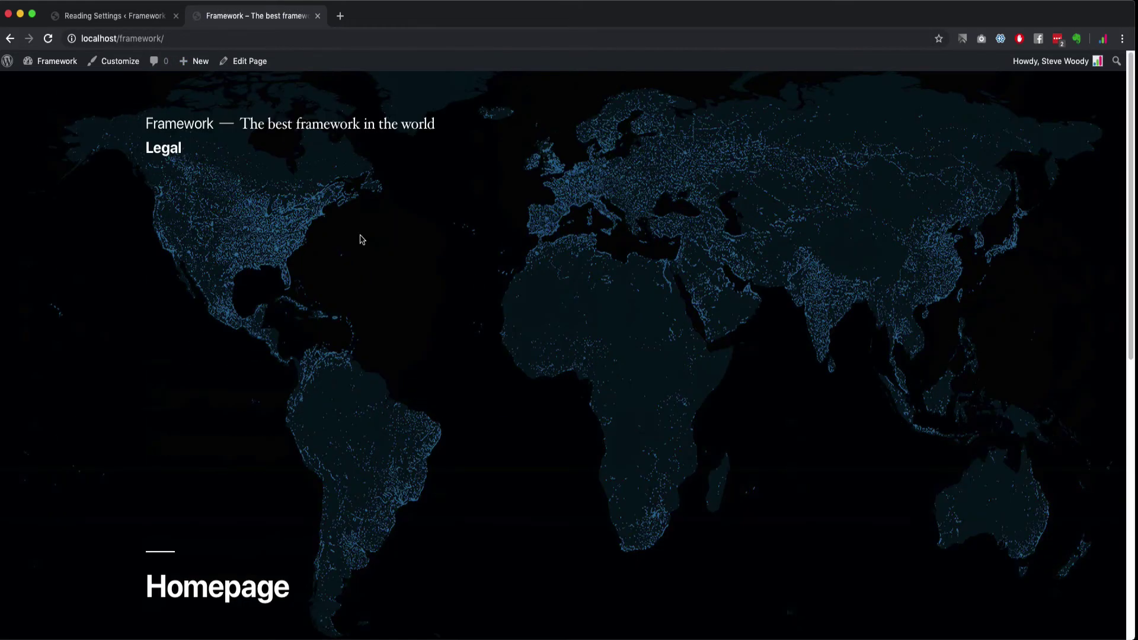
scroll(620, 403, "down", 10)
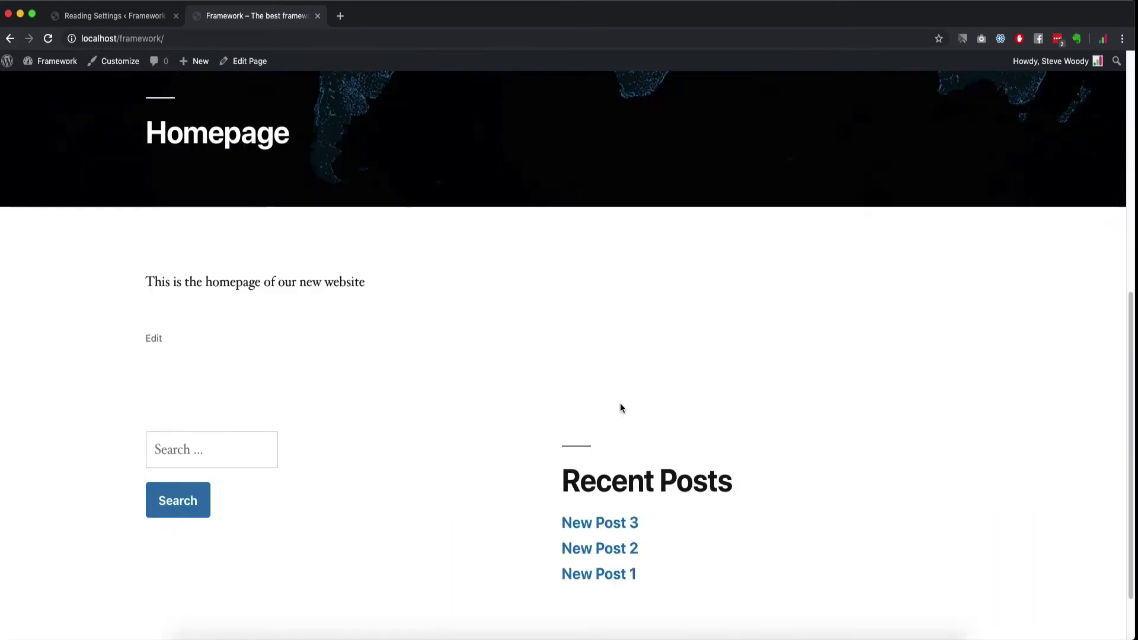
scroll(490, 368, "up", 10)
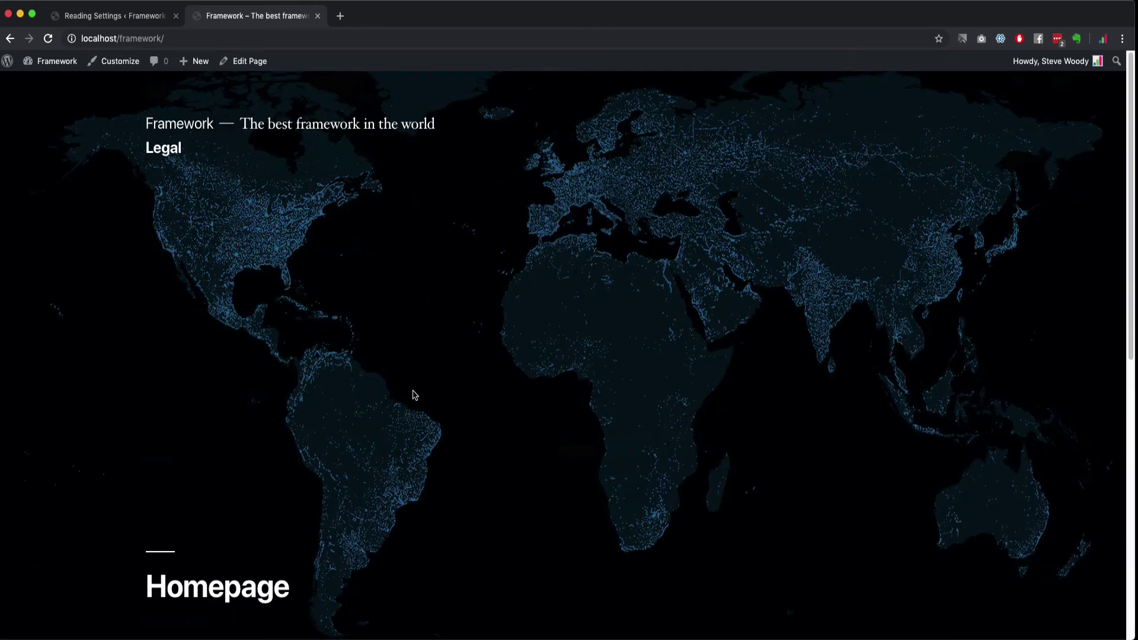
left_click(318, 17)
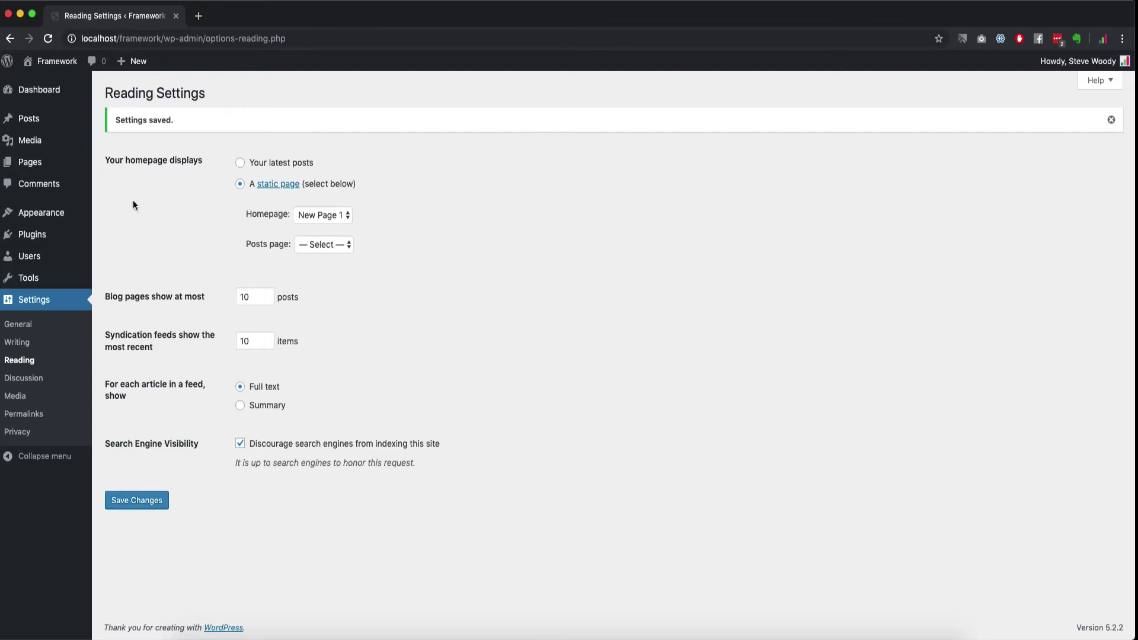
Create a new page titled "Contact Us" from the dashboard's page list and publish it without content.
left_click(37, 162)
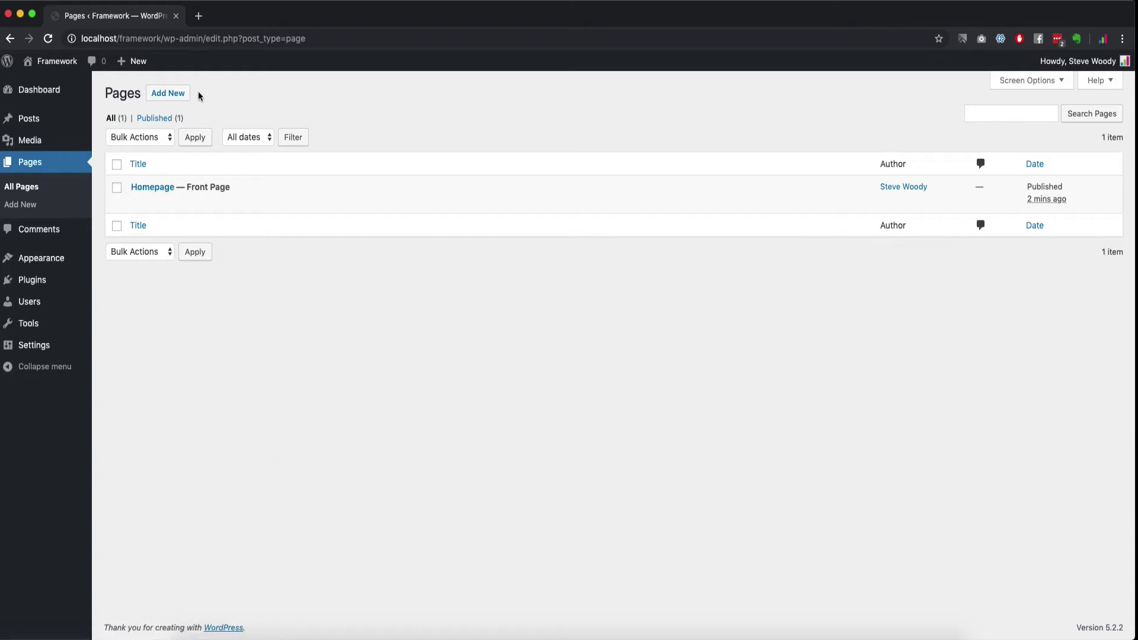
left_click(171, 93)
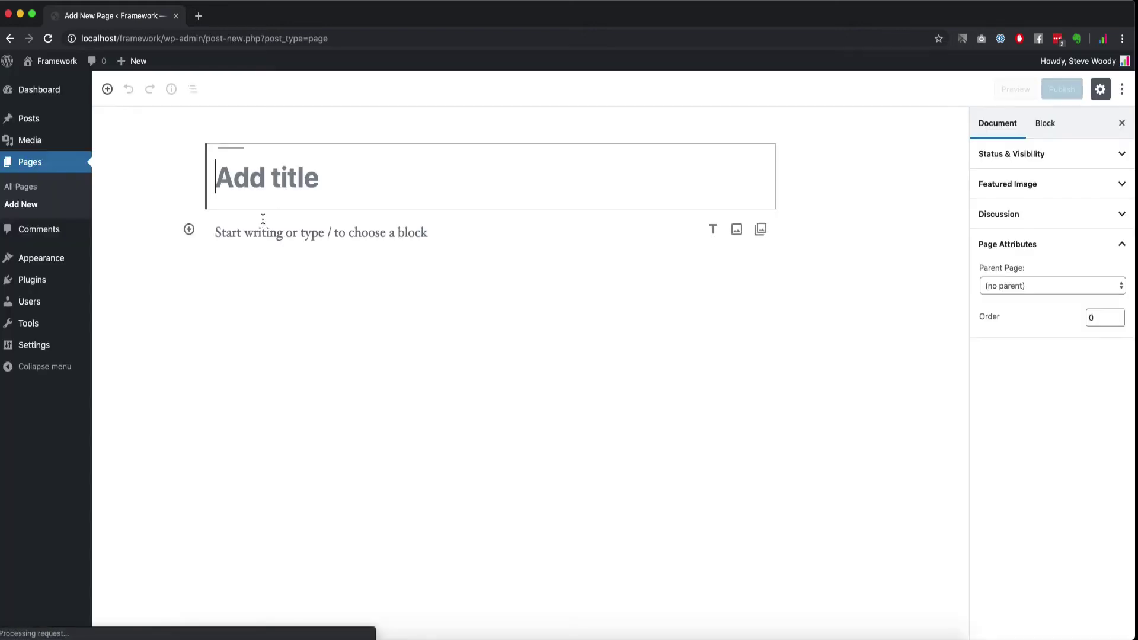
type("Contact Us")
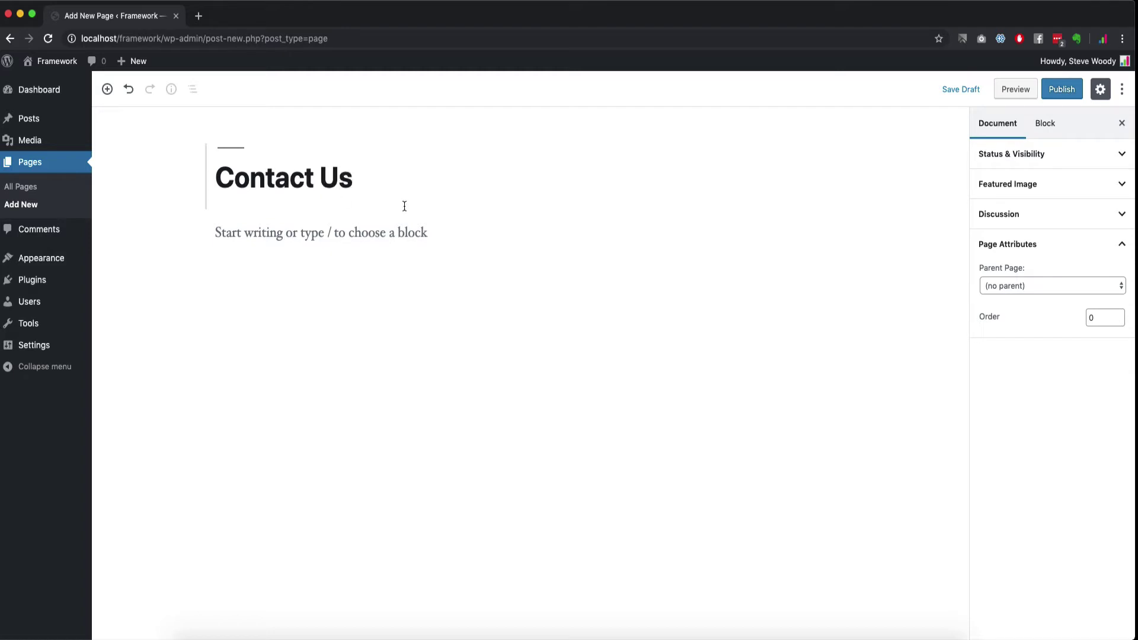
left_click(1062, 89)
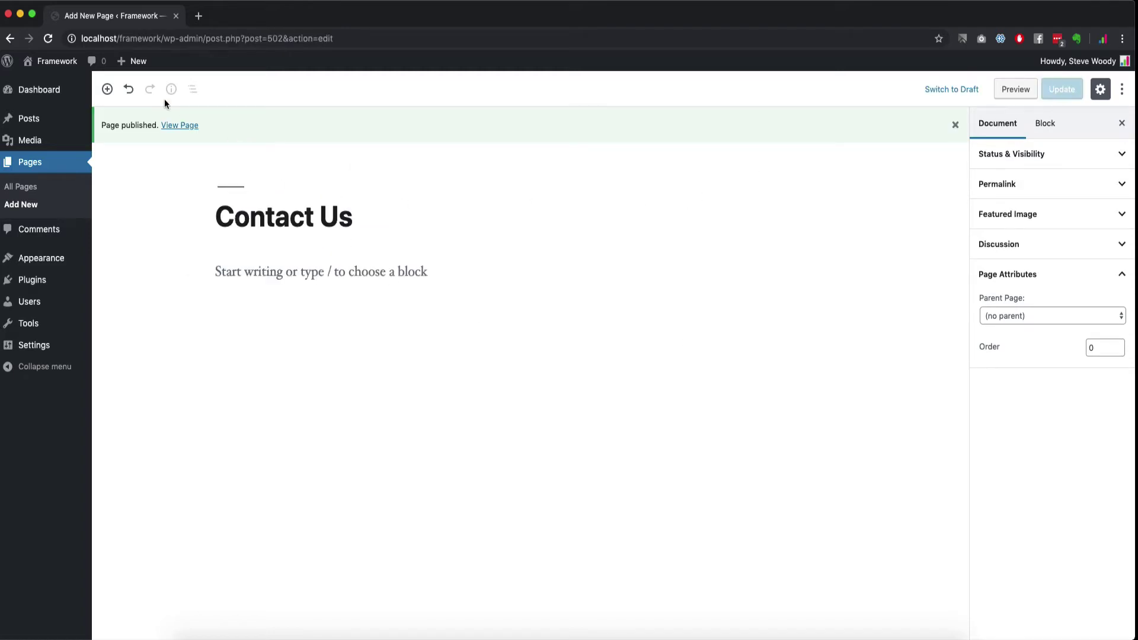
Add another new page titled "About" and publish it without content.
left_click(28, 205)
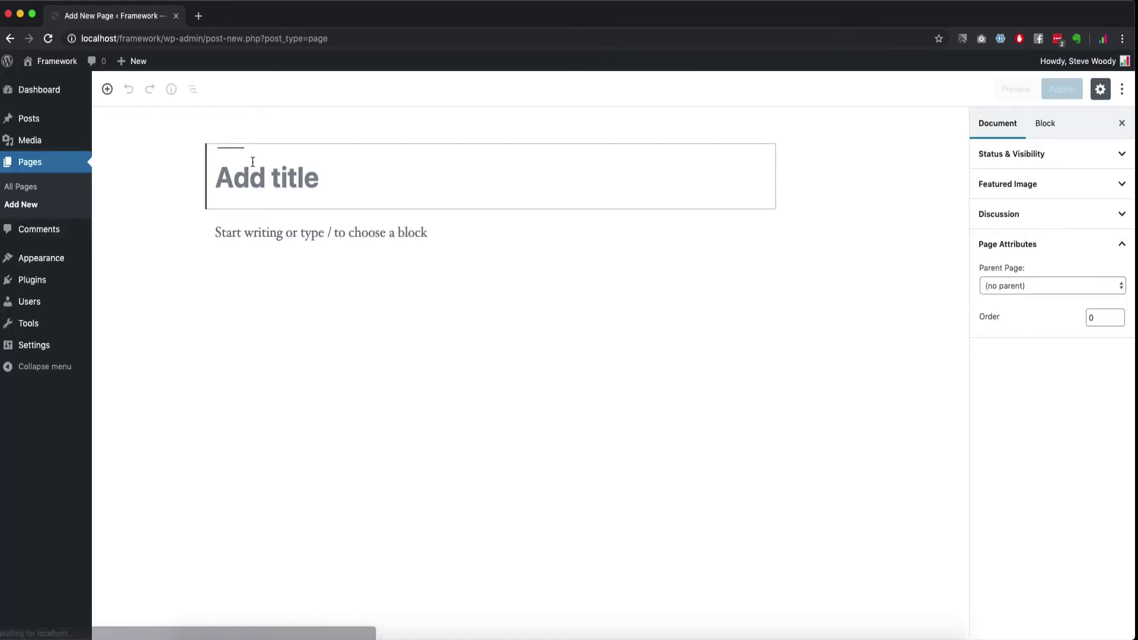
type("About")
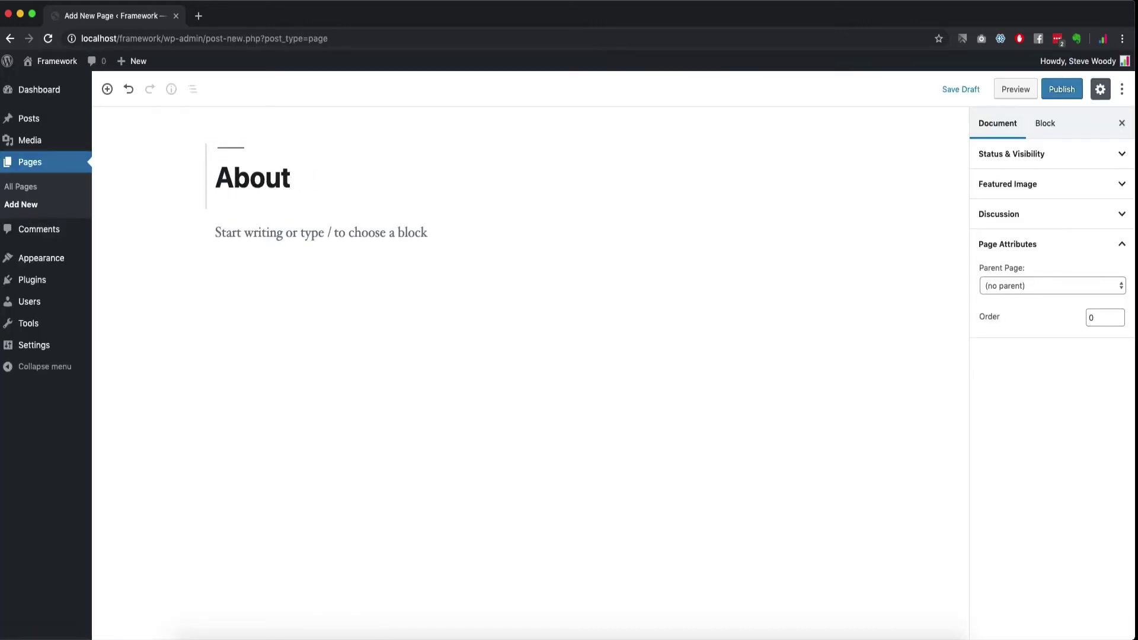
left_click(1062, 90)
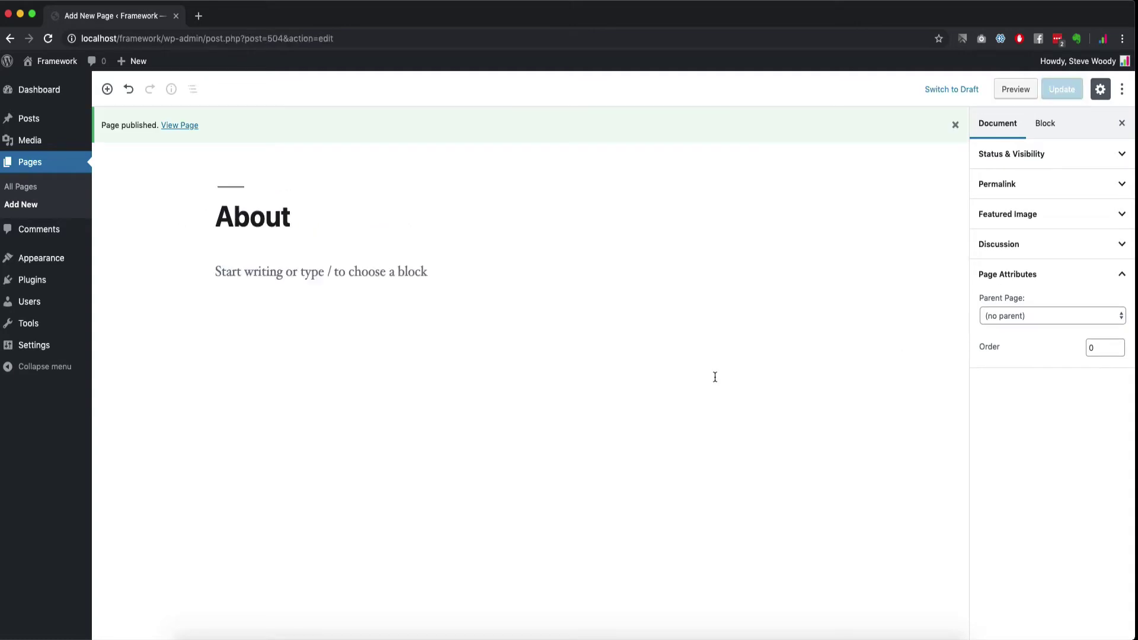
Add a new page titled "Blog" and publish it without content.
mouse_move(77, 257)
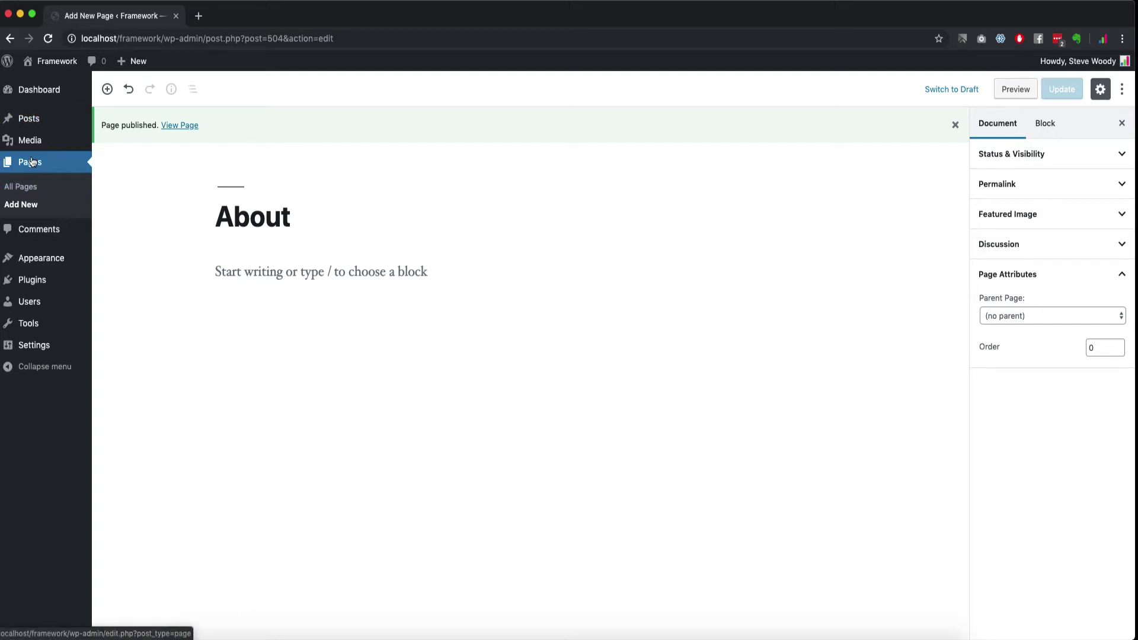
left_click(22, 204)
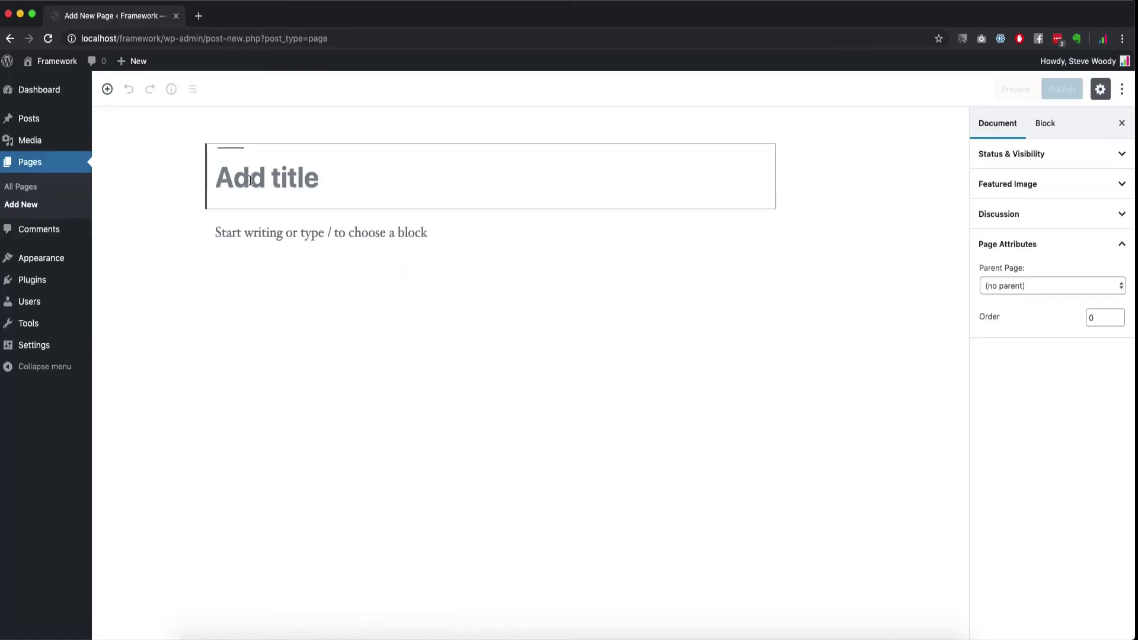
type("Blog")
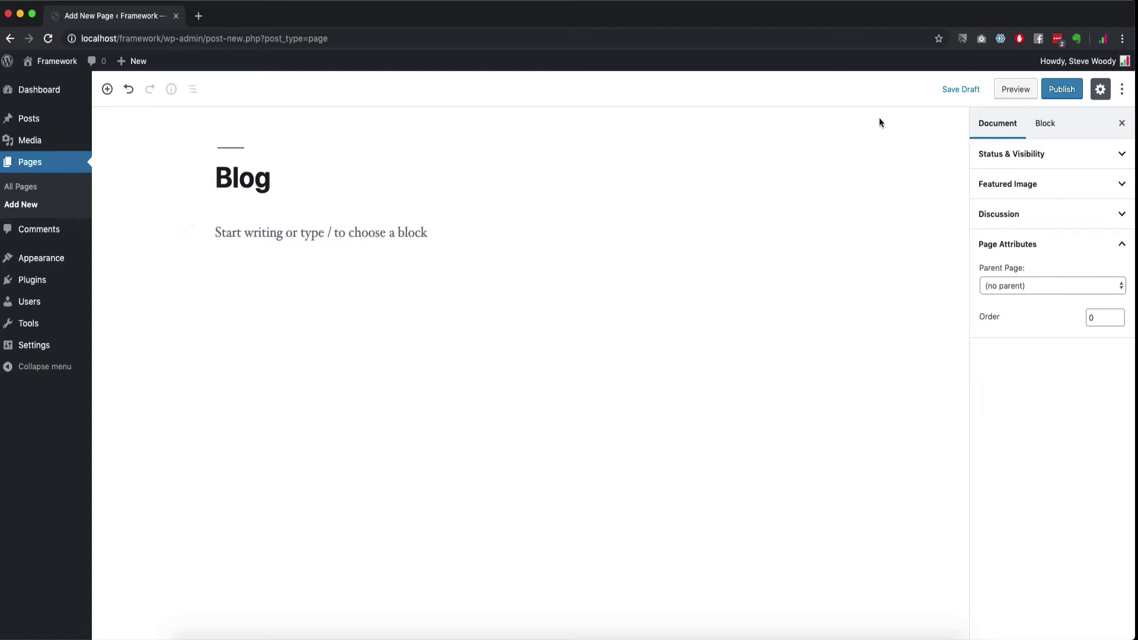
left_click(1073, 91)
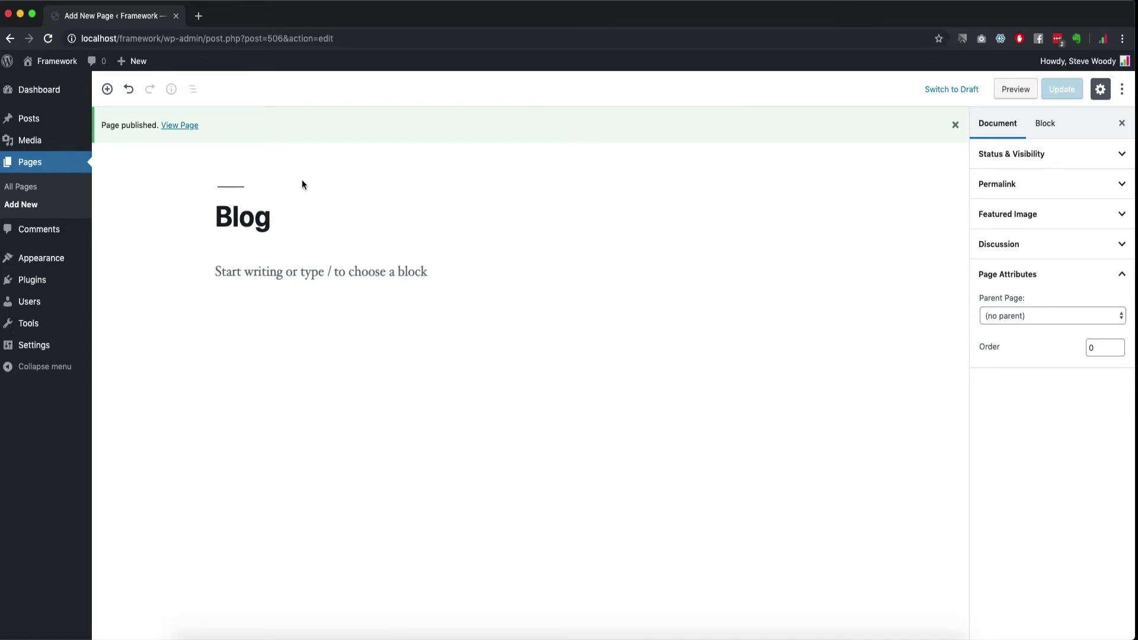
In the Reading settings, set the posts page to Blog and save the changes.
mouse_move(30, 345)
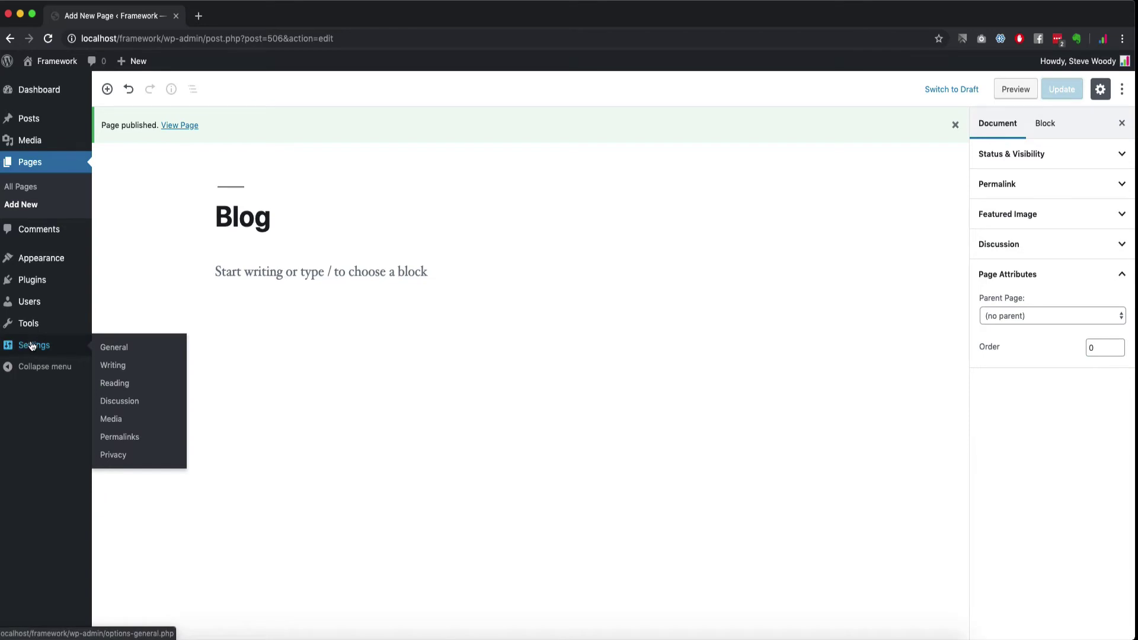
left_click(117, 385)
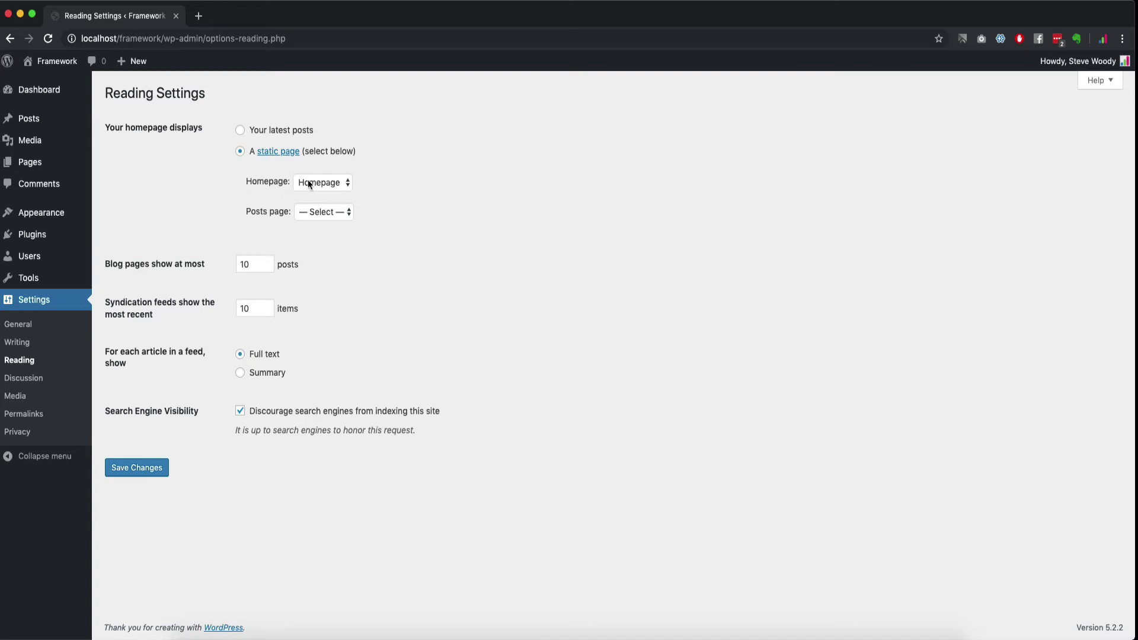
left_click(308, 211)
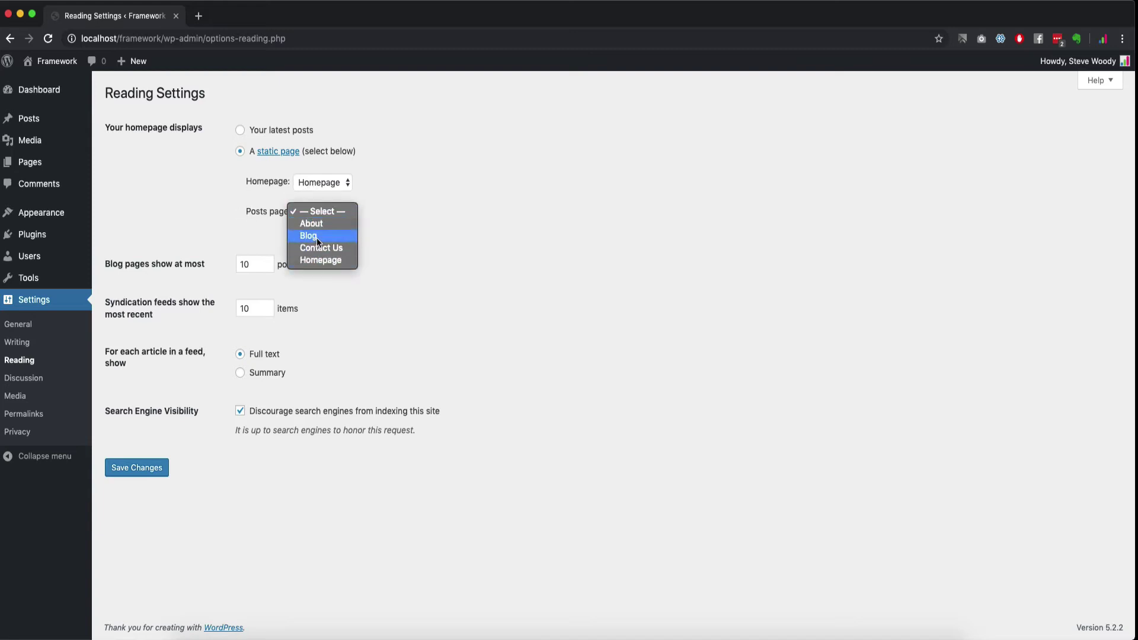
left_click(317, 237)
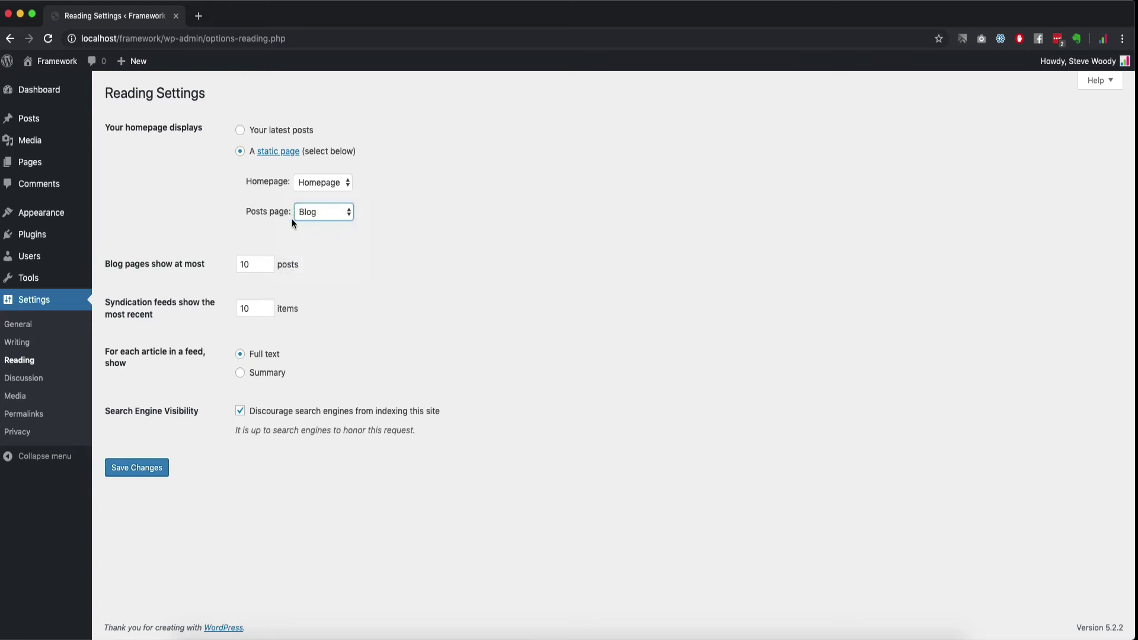
left_click(128, 465)
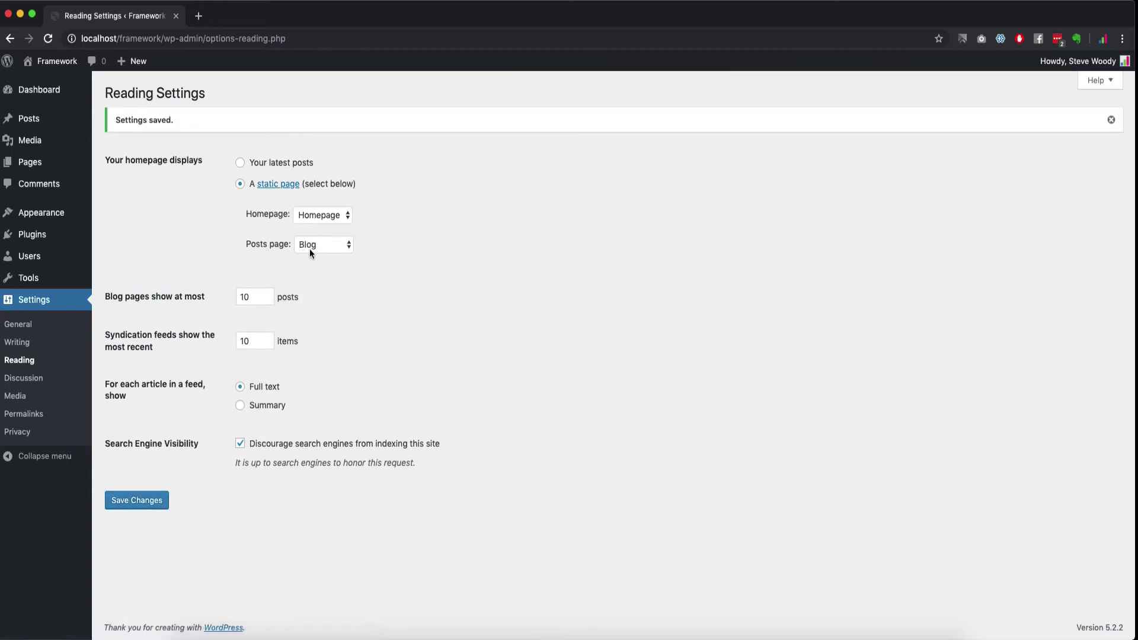
Open the Blog page from the page list, view its permalink in a new tab and examine the posts shown there.
left_click(31, 163)
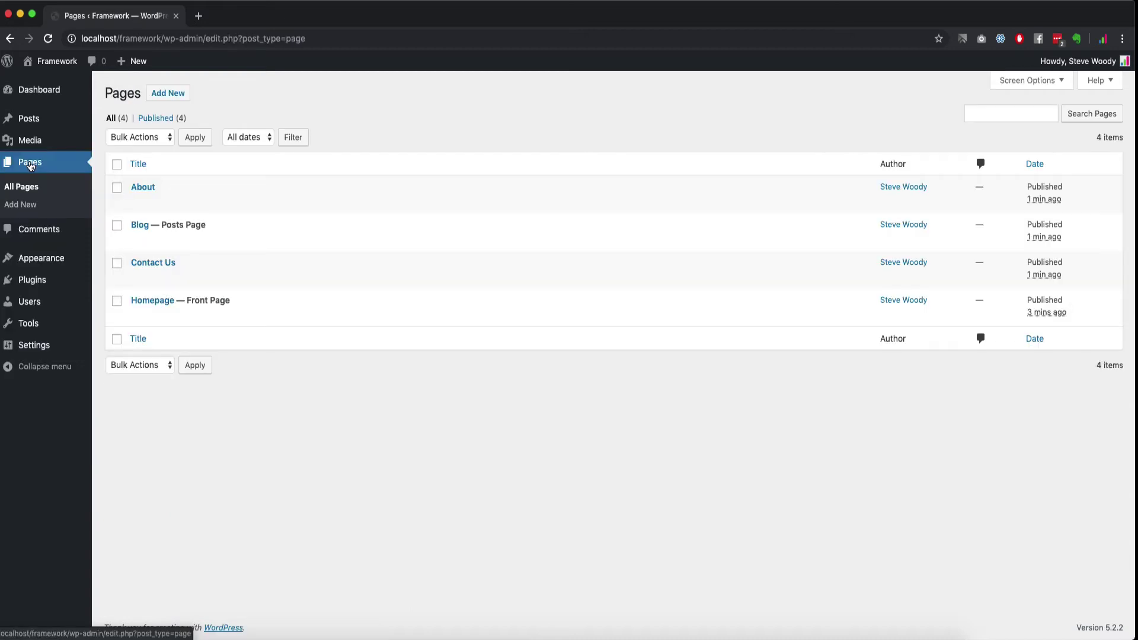
left_click(136, 227)
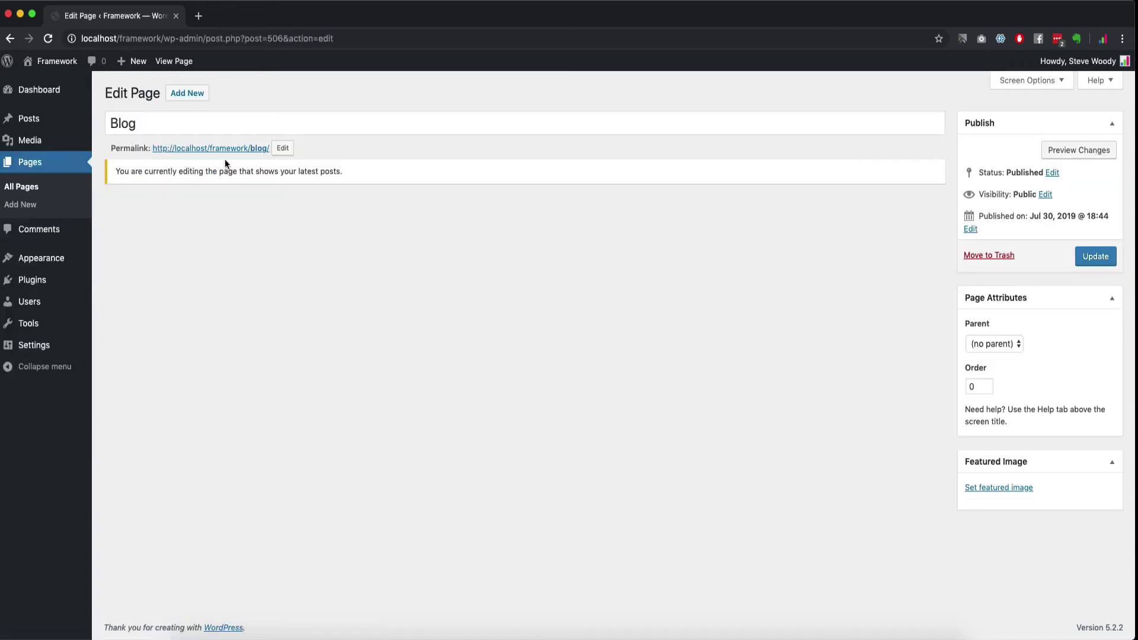
right_click(225, 149)
left_click(254, 153)
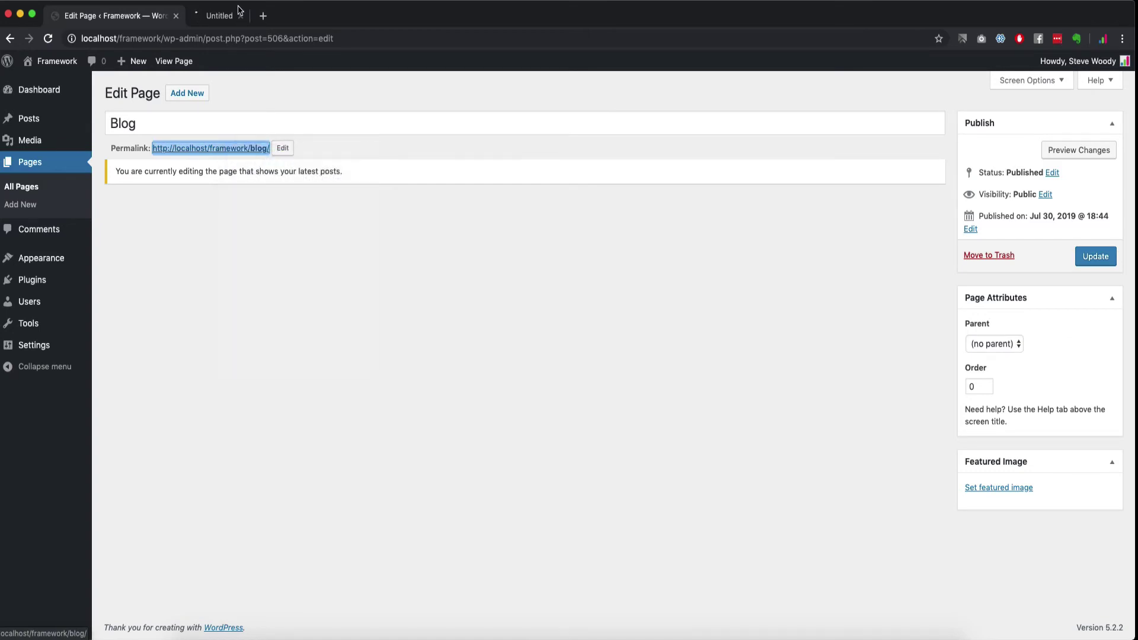
left_click(236, 13)
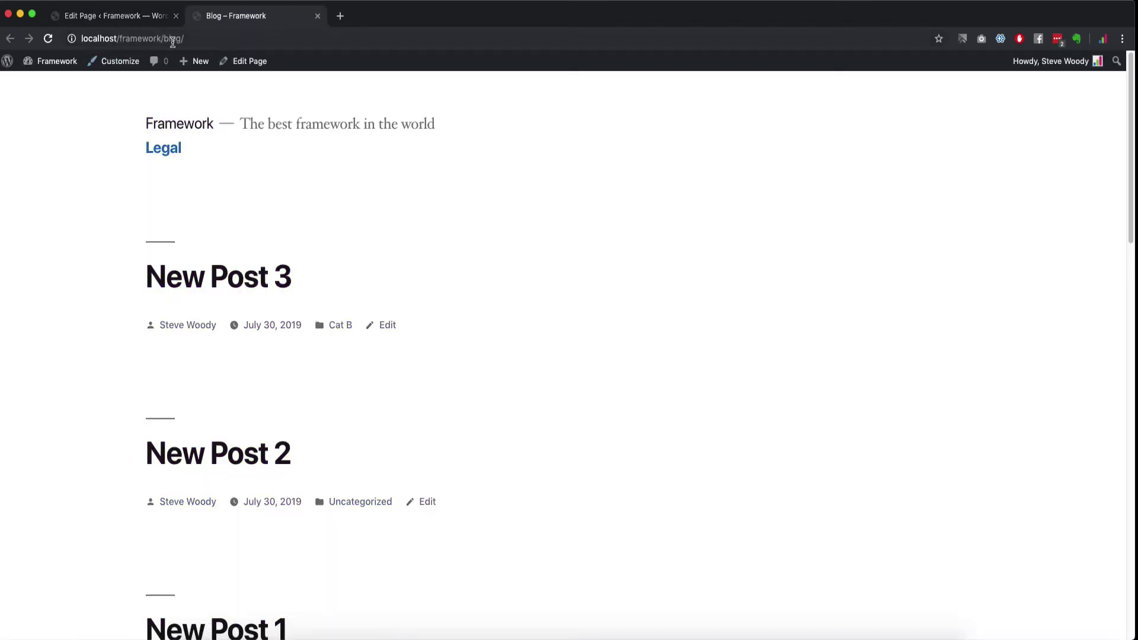
mouse_move(195, 61)
scroll(223, 193, "down", 1)
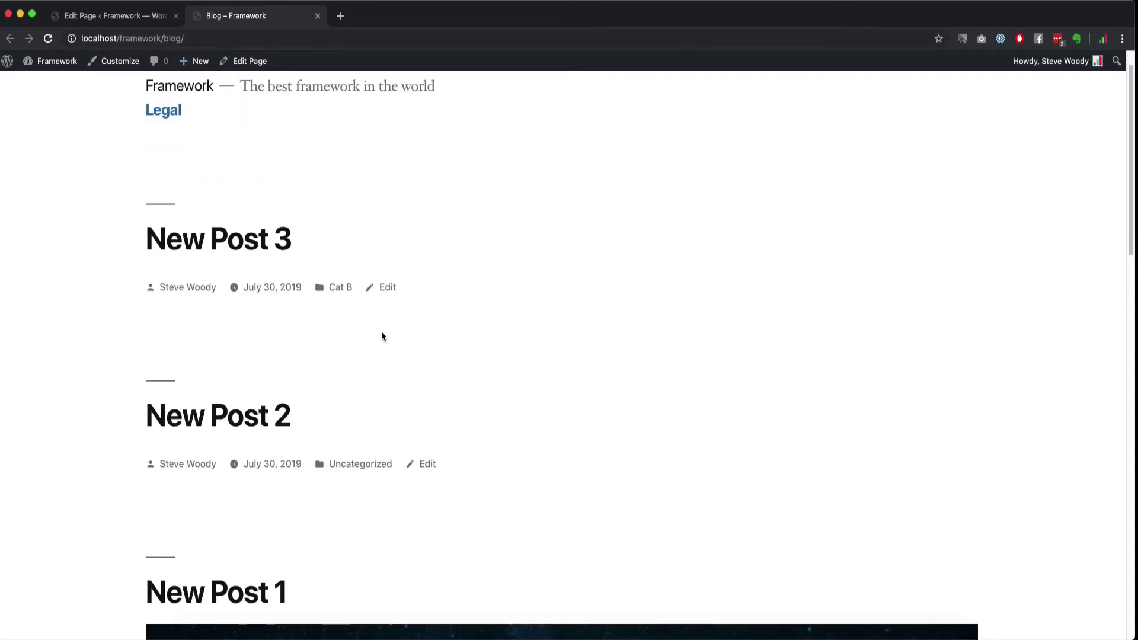
Look through the remaining posts on the Blog page down to the content of the first post.
scroll(381, 336, "down", 1)
scroll(298, 456, "down", 10)
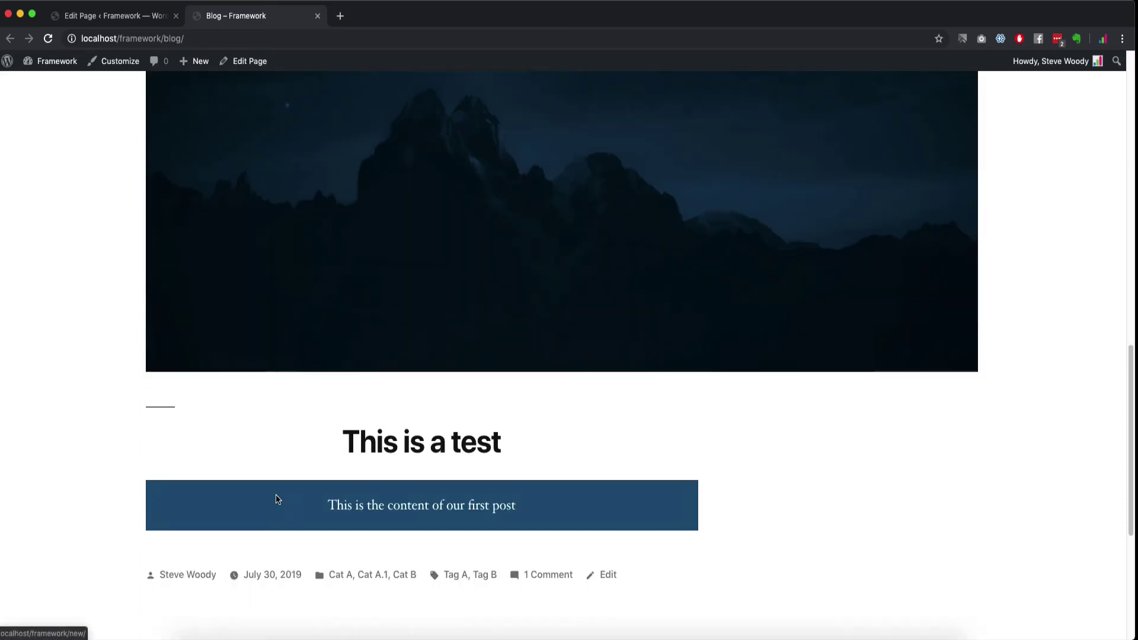
scroll(389, 468, "up", 10)
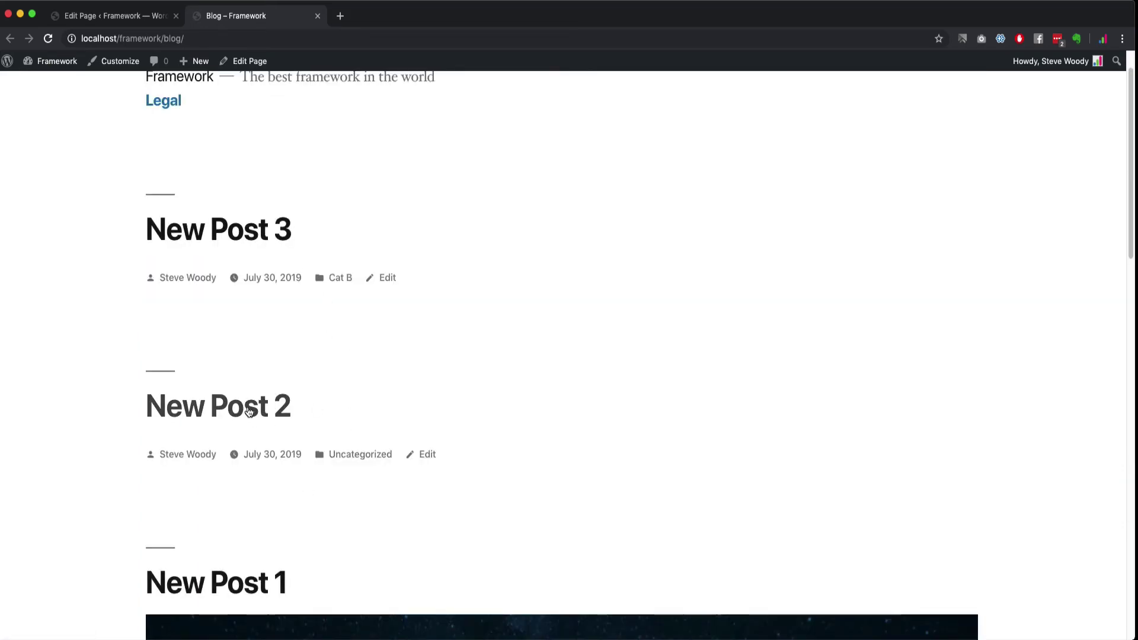
Return to the admin area and move all comments on the first page of the comments list to the trash.
left_click(126, 9)
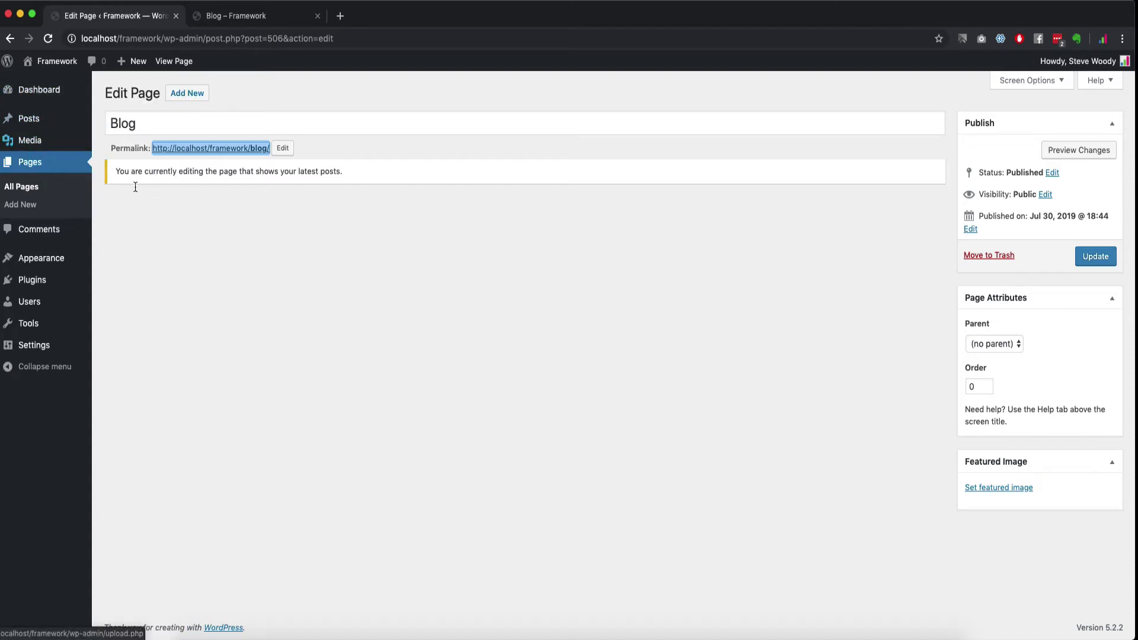
left_click(37, 229)
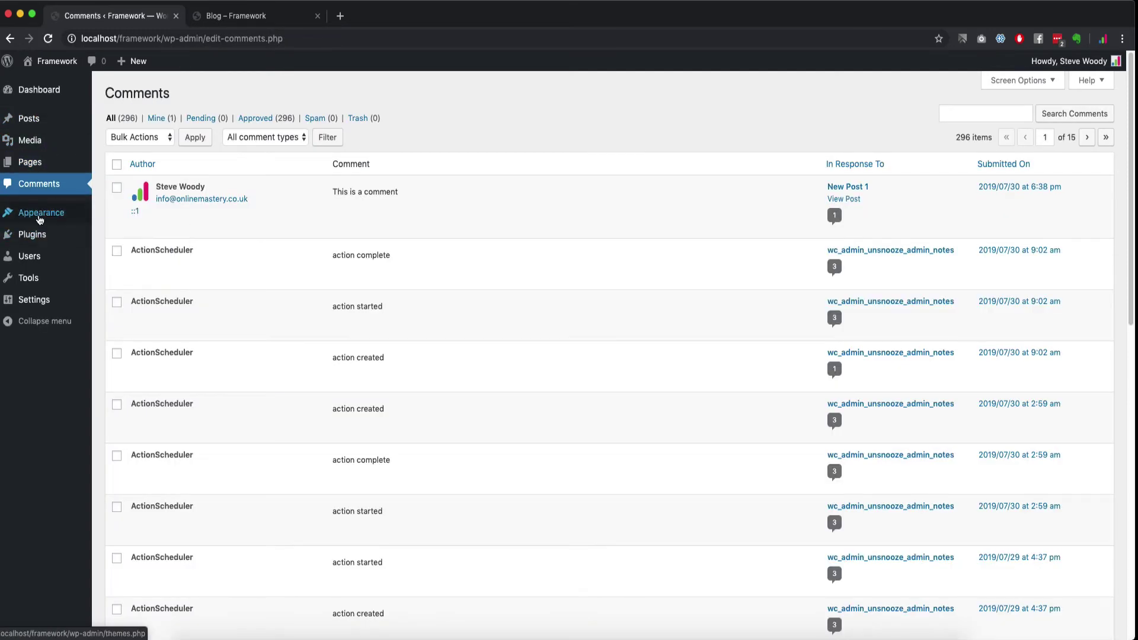
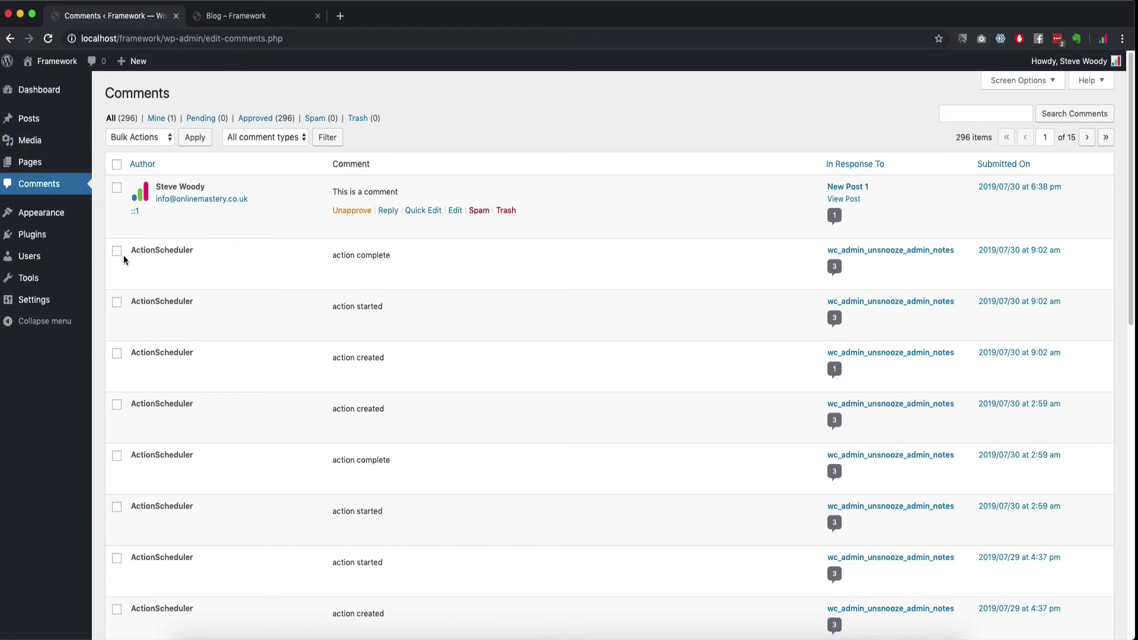
left_click(118, 166)
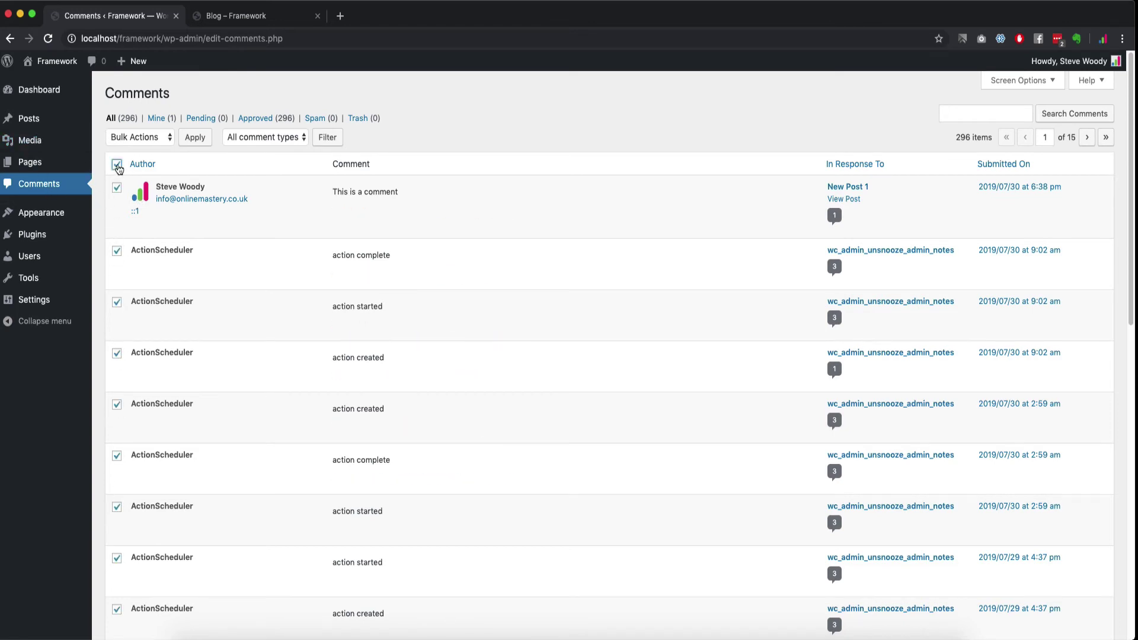
left_click(143, 141)
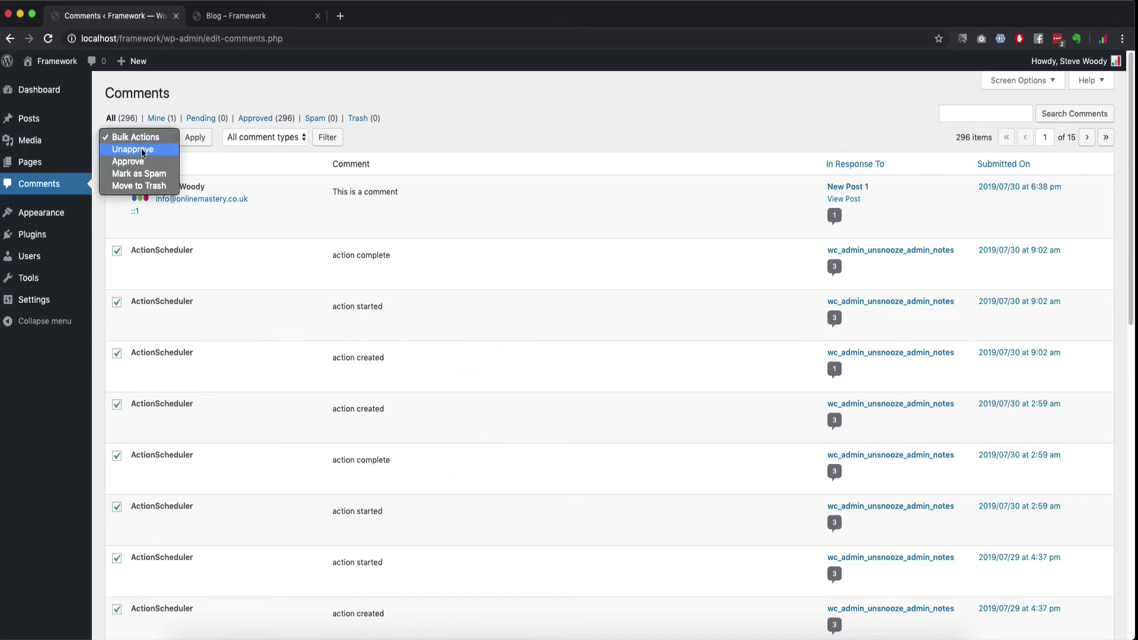
left_click(143, 185)
left_click(194, 137)
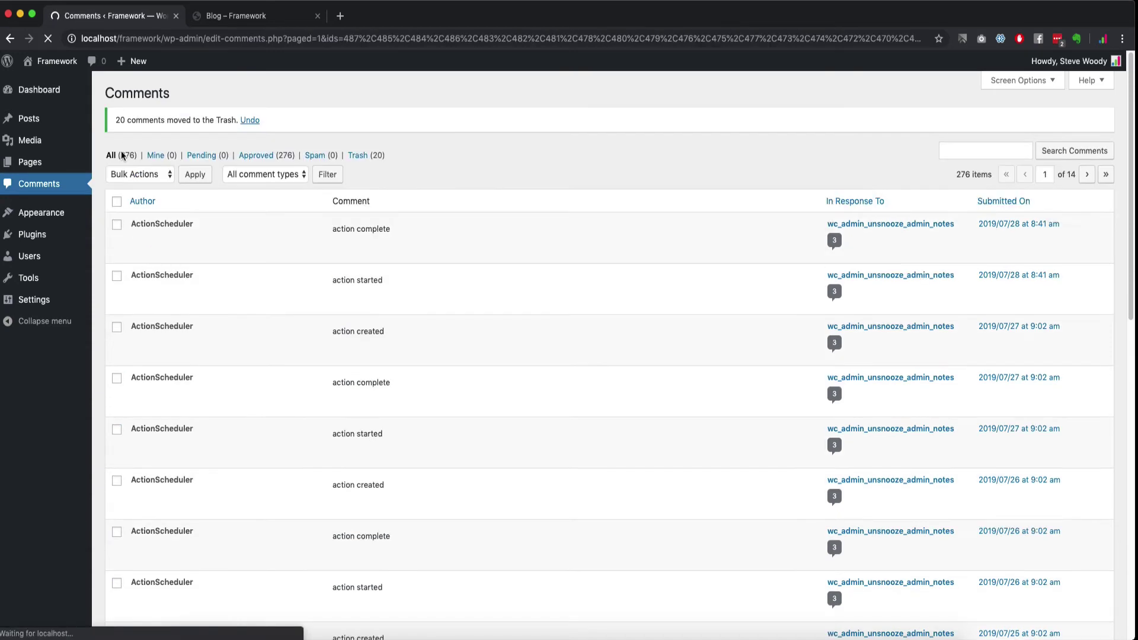
Set the comments list to show 300 items per page and apply the change.
left_click(116, 204)
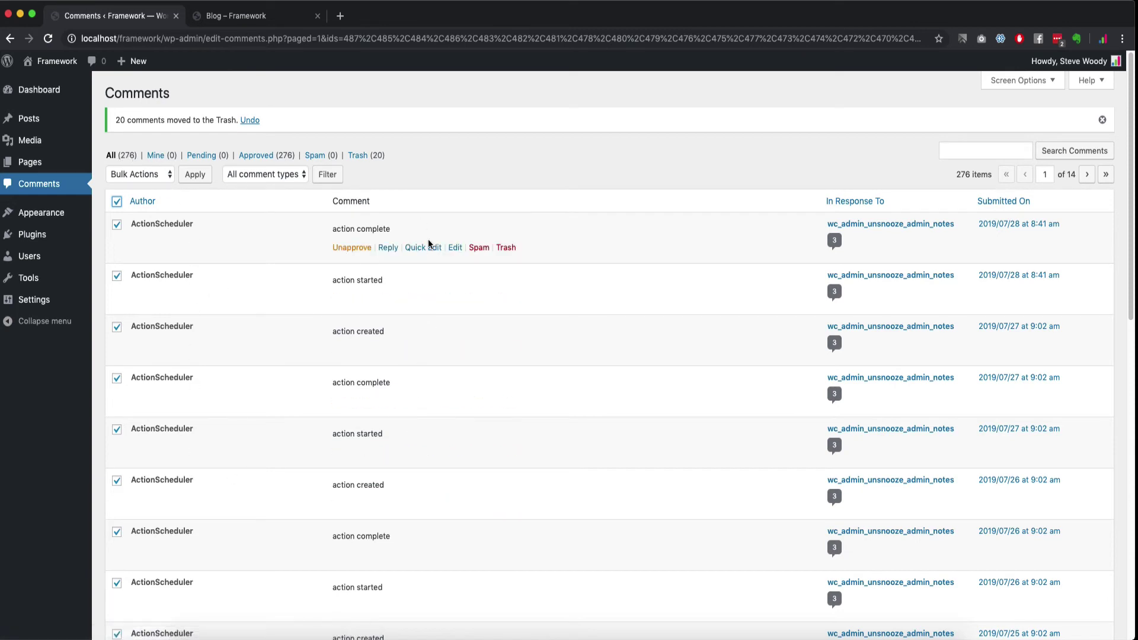
left_click(1017, 85)
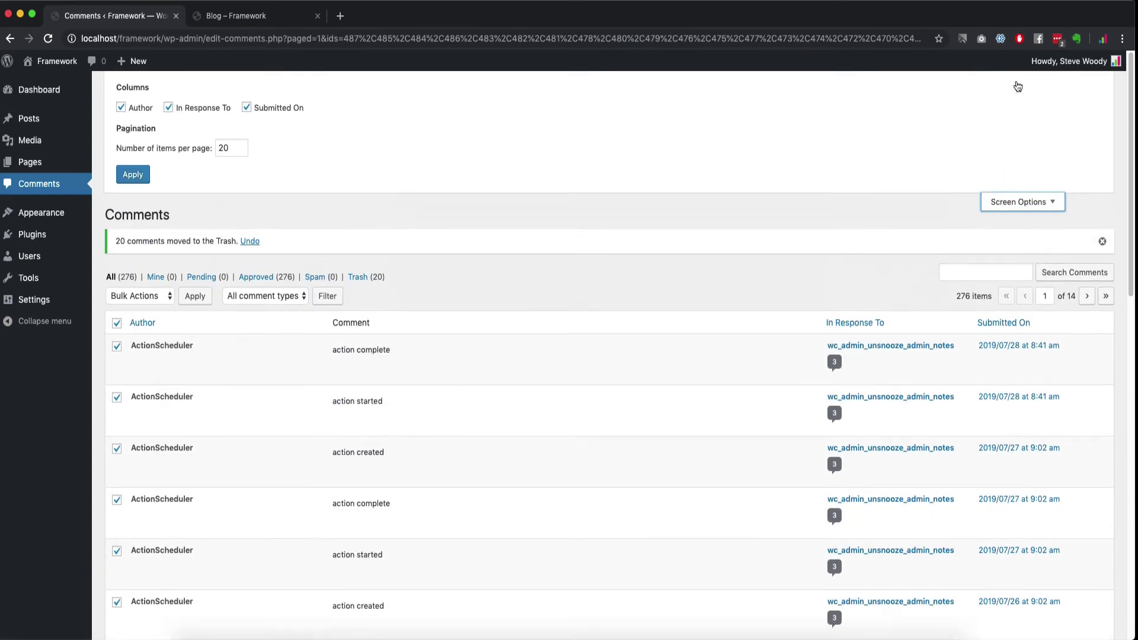
double_click(217, 148)
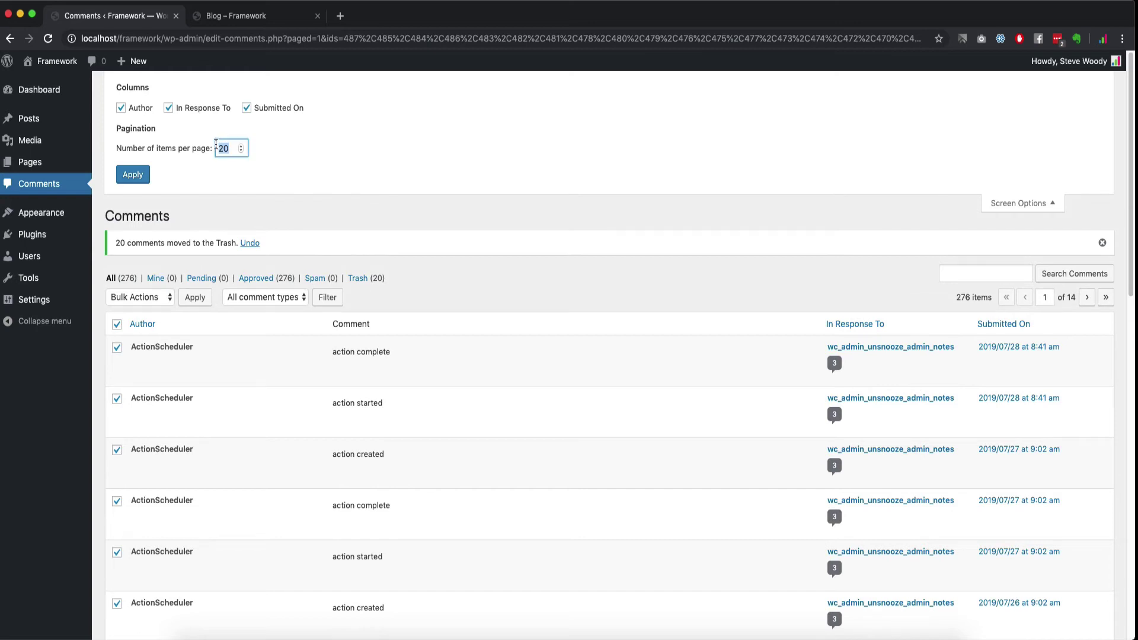
type("300")
left_click(117, 178)
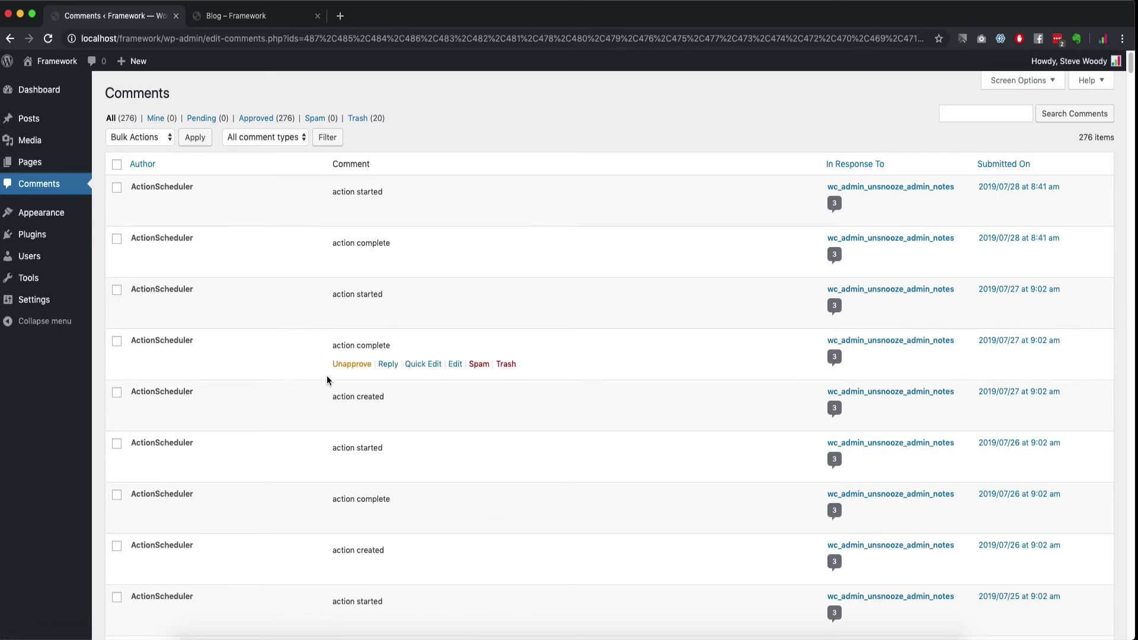
Select all the remaining comments in the expanded list and move them to the trash in bulk.
scroll(326, 381, "down", 15)
scroll(326, 379, "up", 15)
scroll(167, 437, "down", 20)
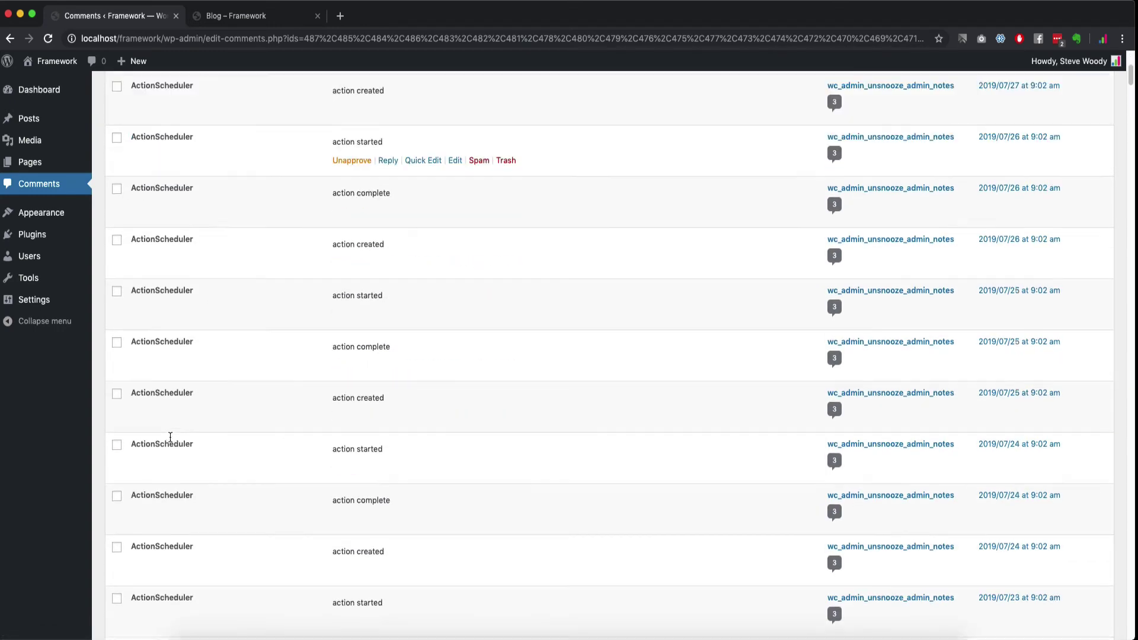
scroll(170, 443, "up", 20)
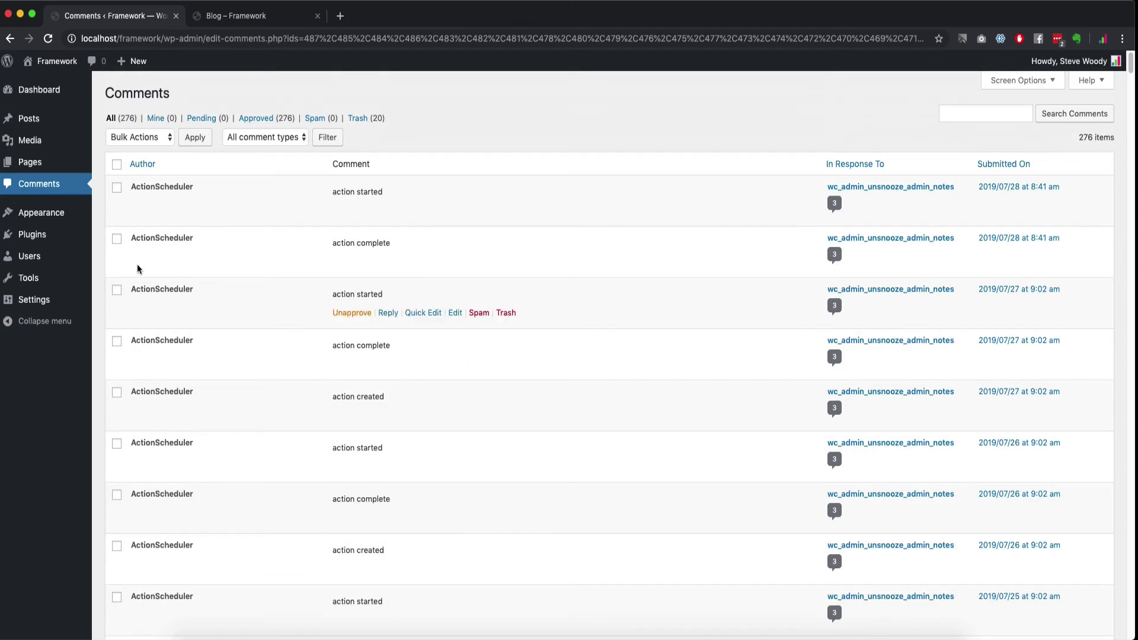
left_click(117, 164)
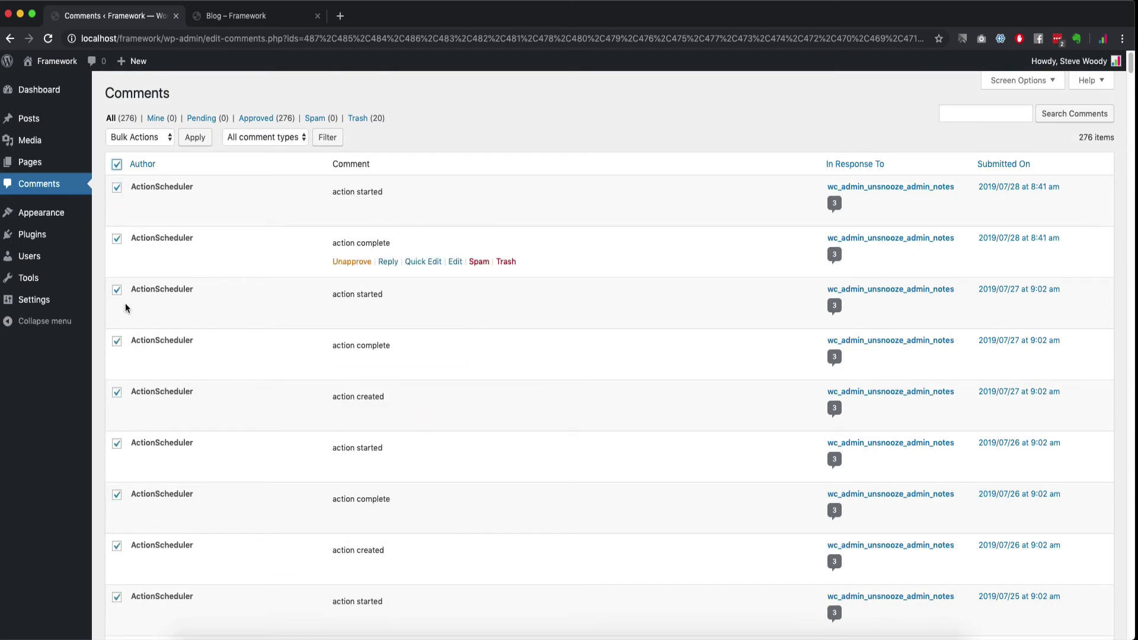
left_click(136, 137)
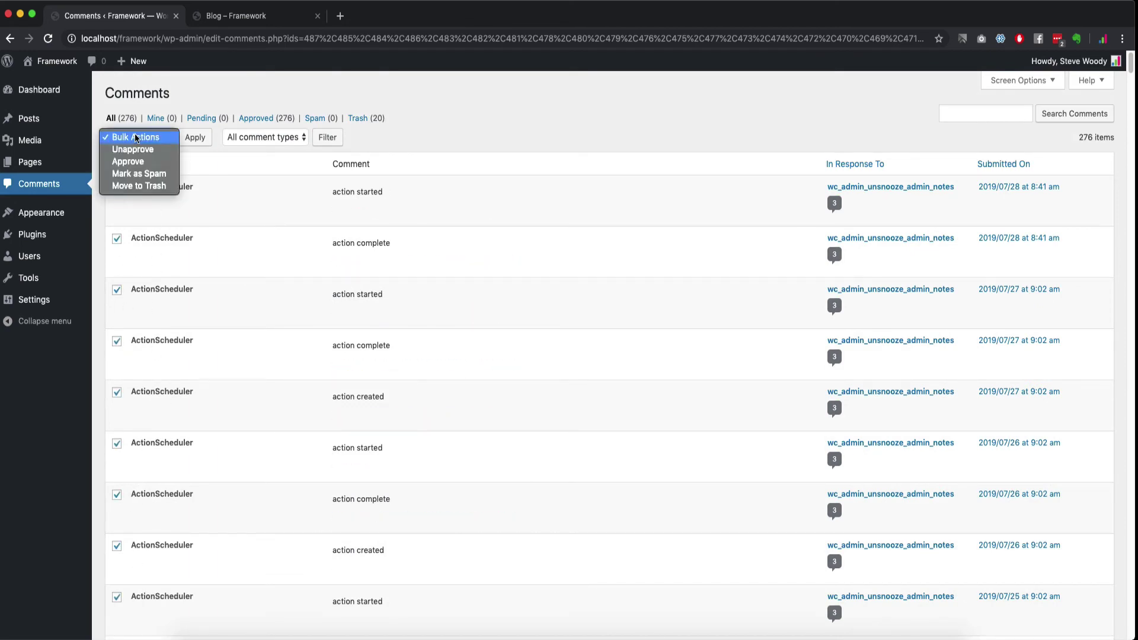
left_click(139, 186)
left_click(195, 137)
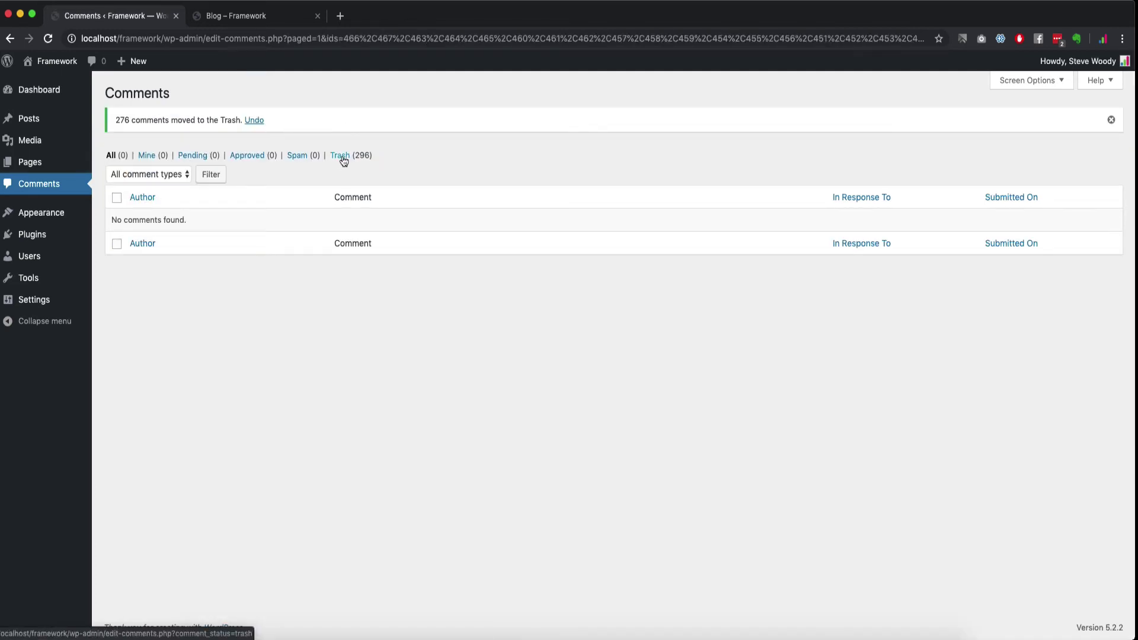
Permanently delete all trashed comments by emptying the comments trash, and return to the list of all comments.
left_click(341, 157)
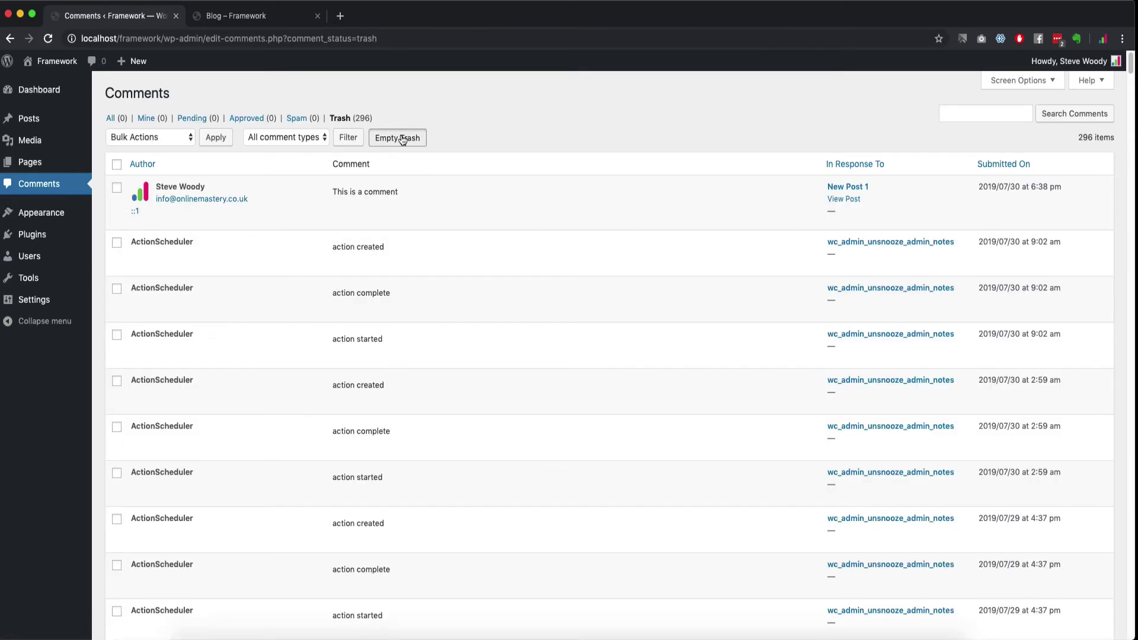
left_click(402, 139)
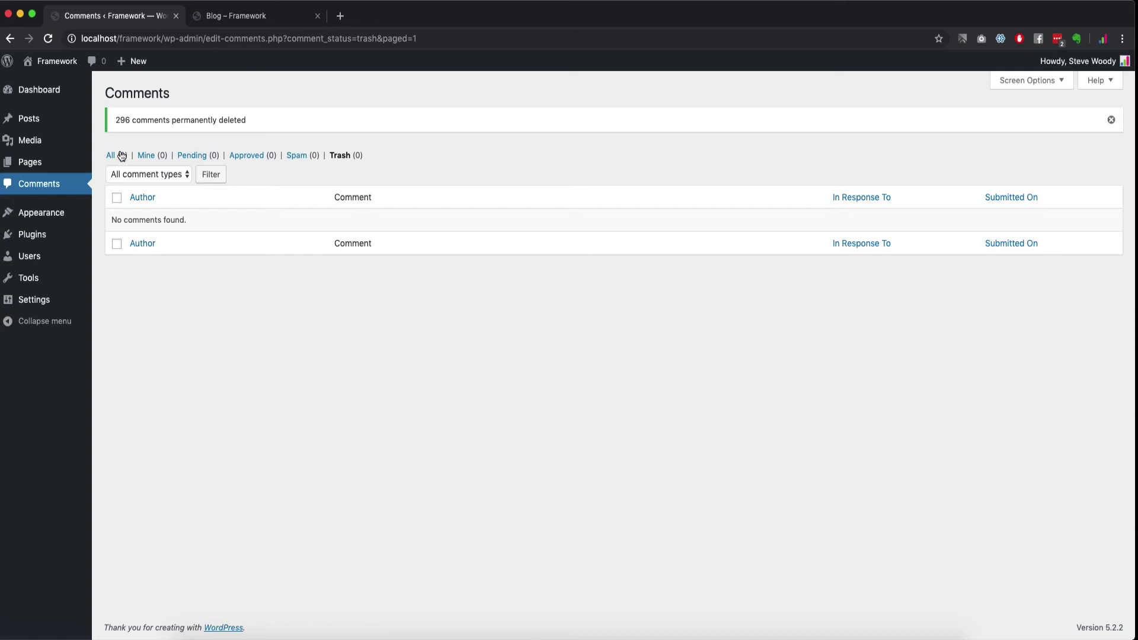
left_click(121, 156)
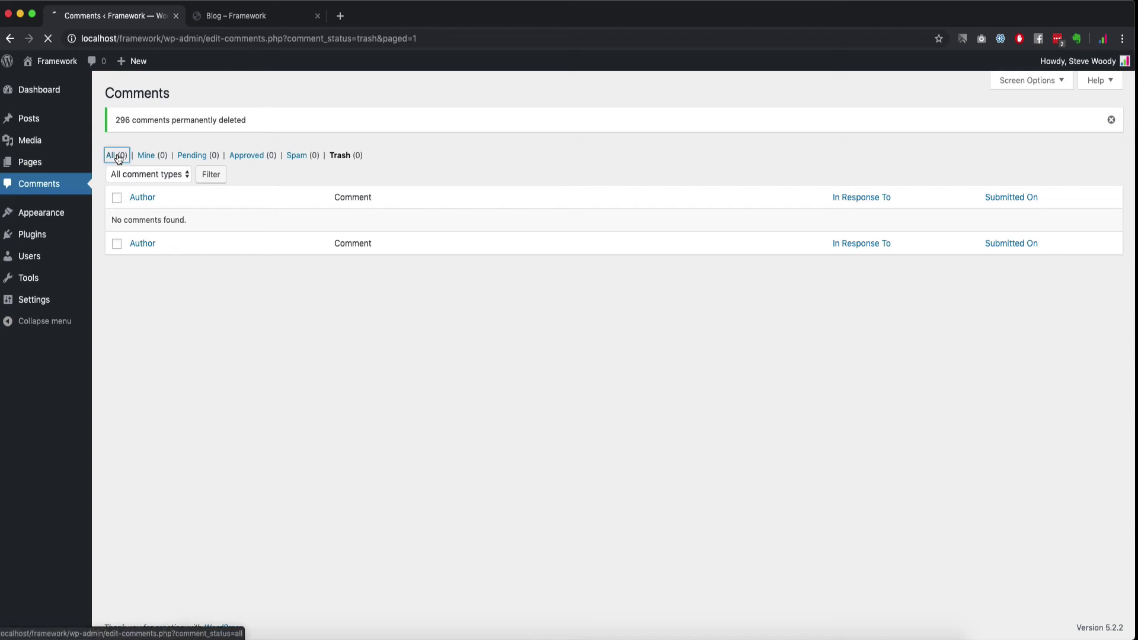
Open the posts list, move New Post 3 to the trash and undo the move.
left_click(34, 161)
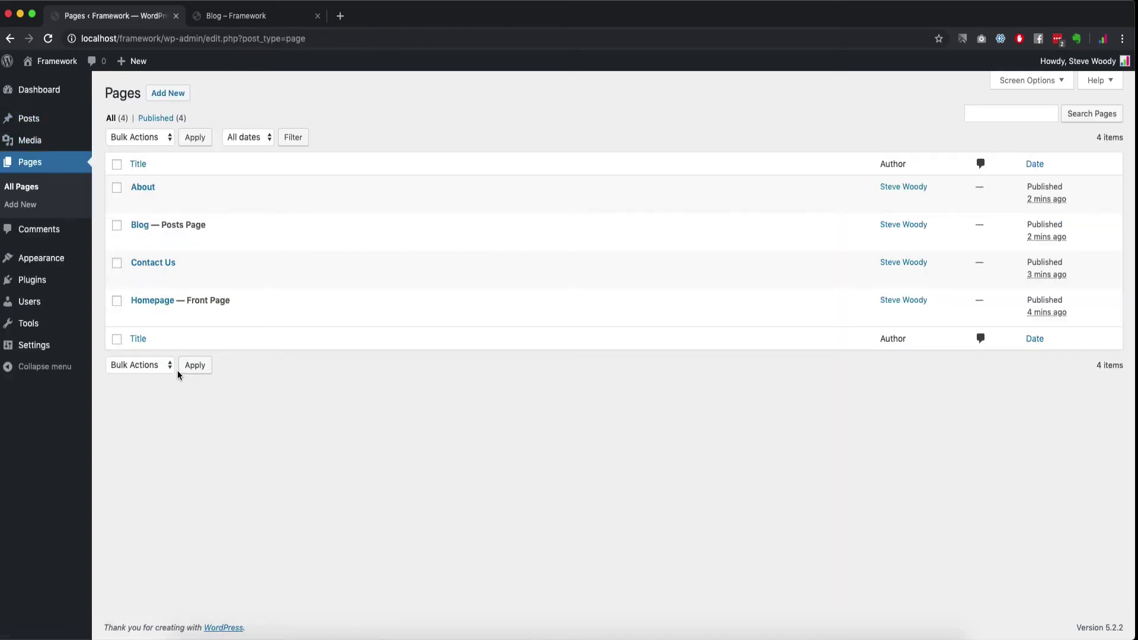
left_click(23, 119)
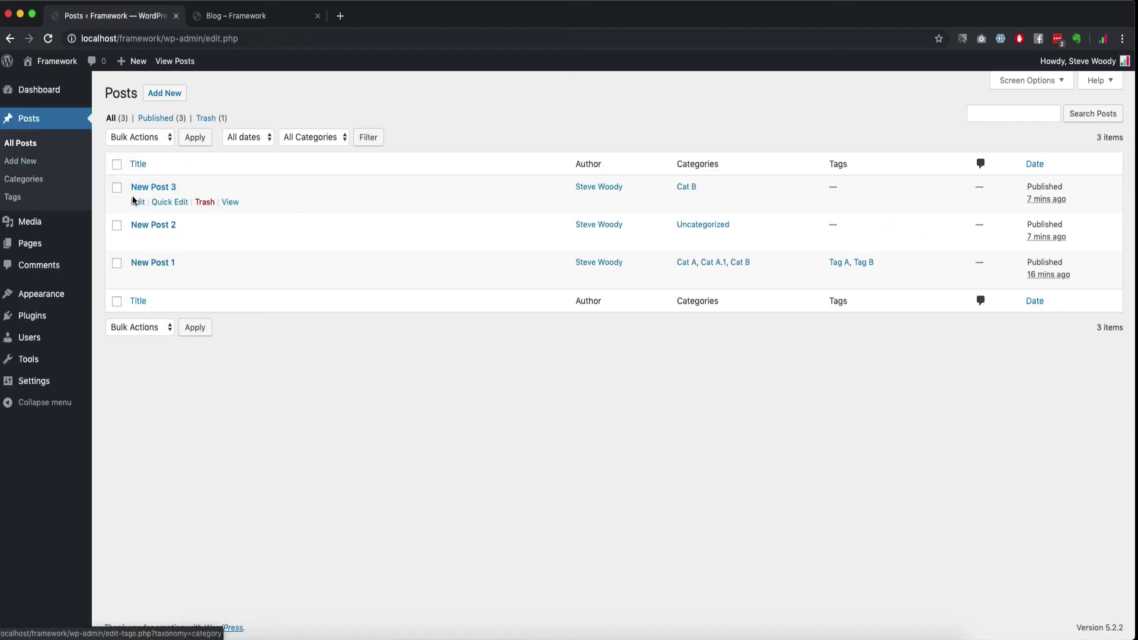
left_click(207, 203)
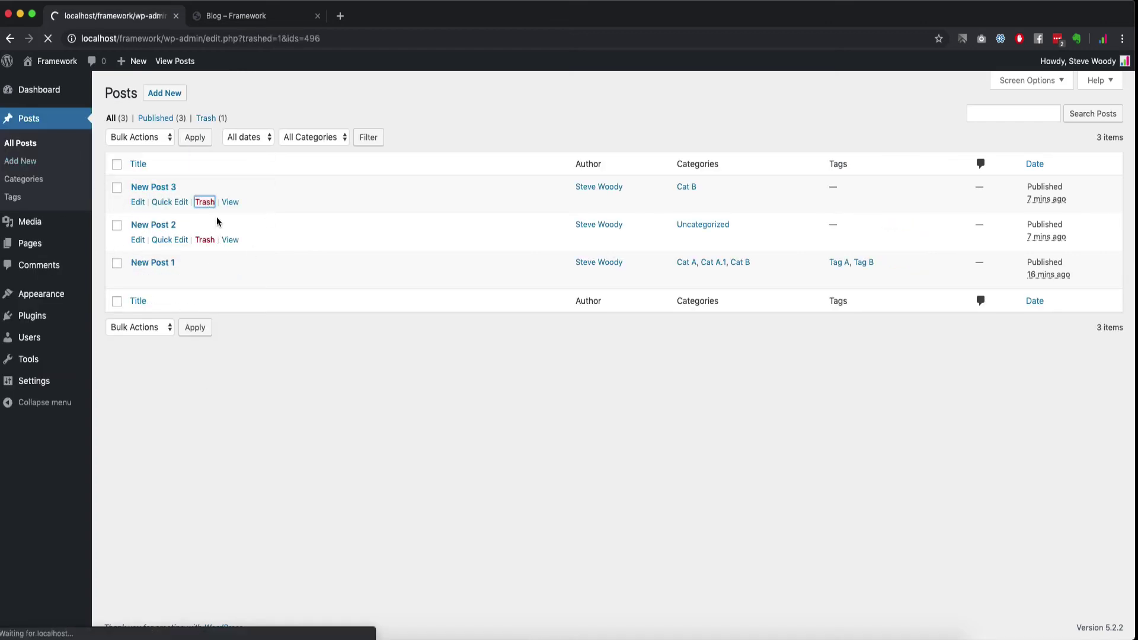
left_click(226, 122)
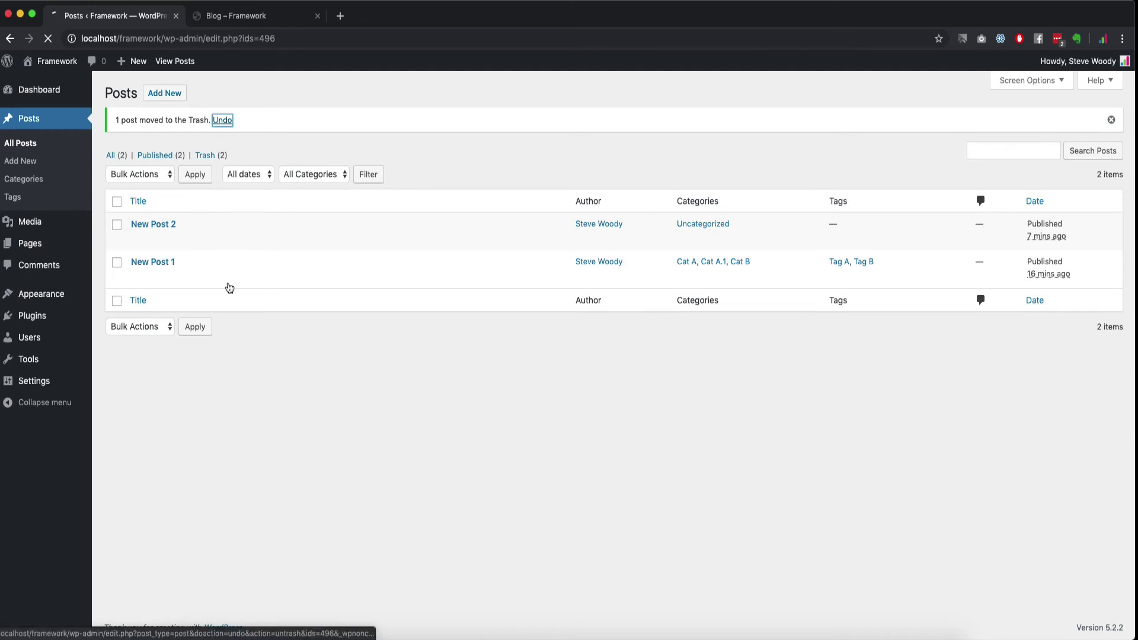
Move New Post 3 to the trash and permanently delete the trashed post "Some Useful Links for You to Get Started".
left_click(204, 239)
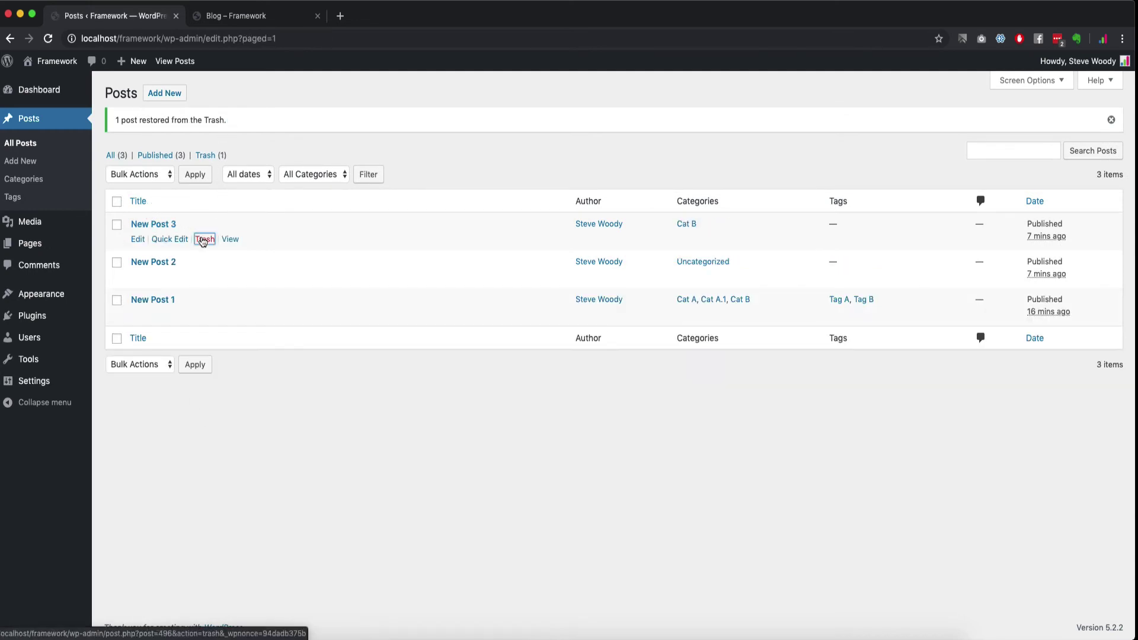
left_click(211, 155)
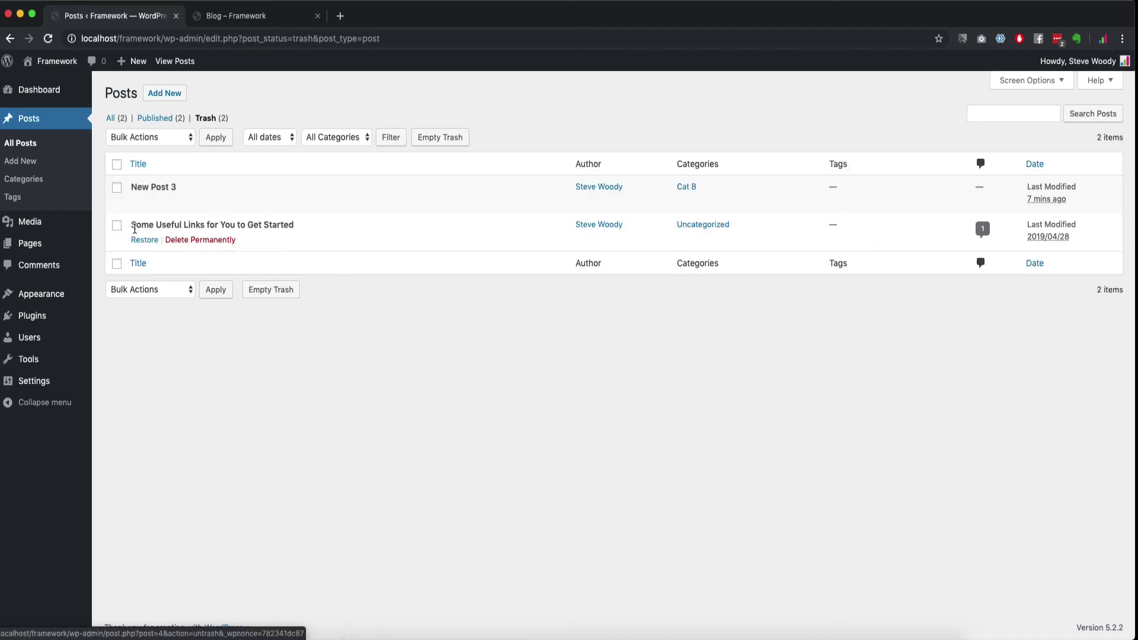
left_click(205, 239)
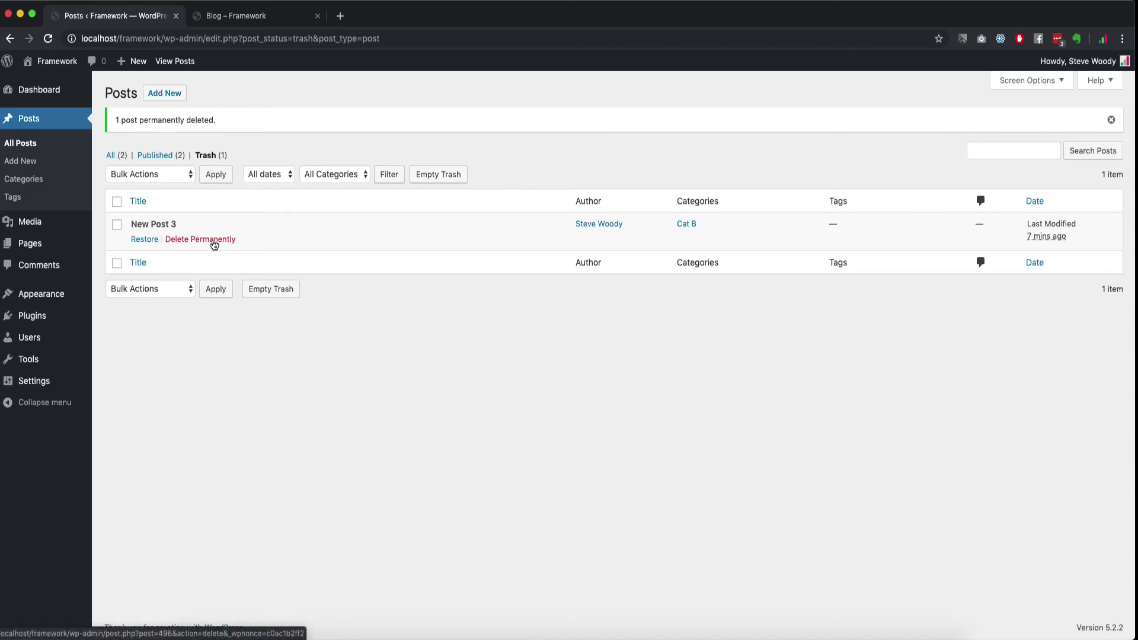
Restore New Post 3 from the trash and move it back to the trash from the list of all posts.
left_click(144, 237)
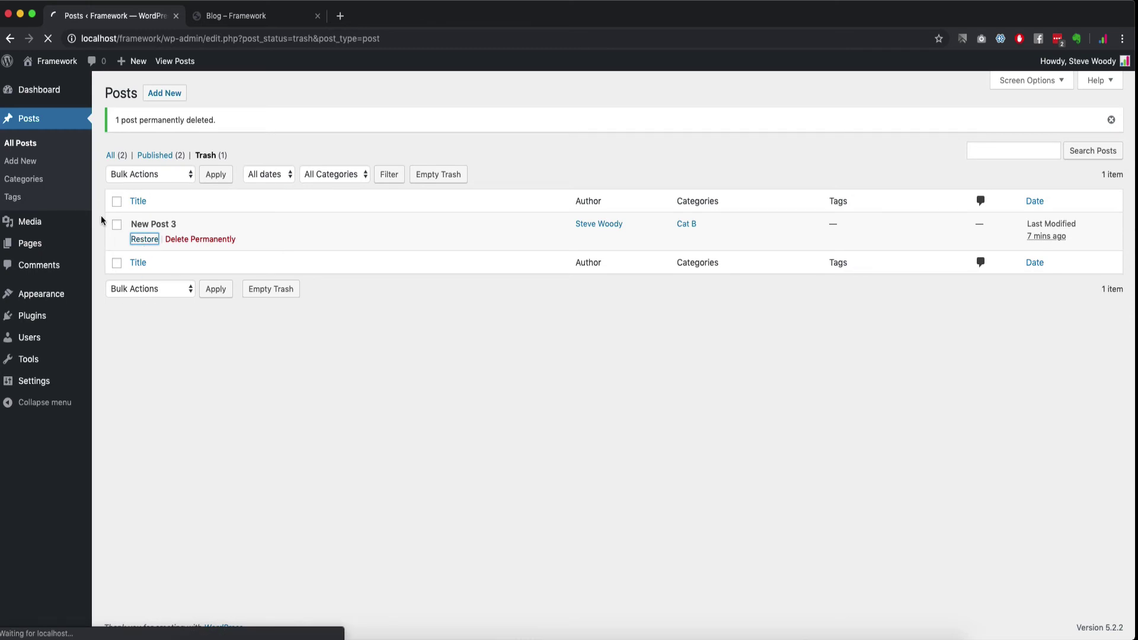
left_click(39, 144)
left_click(204, 202)
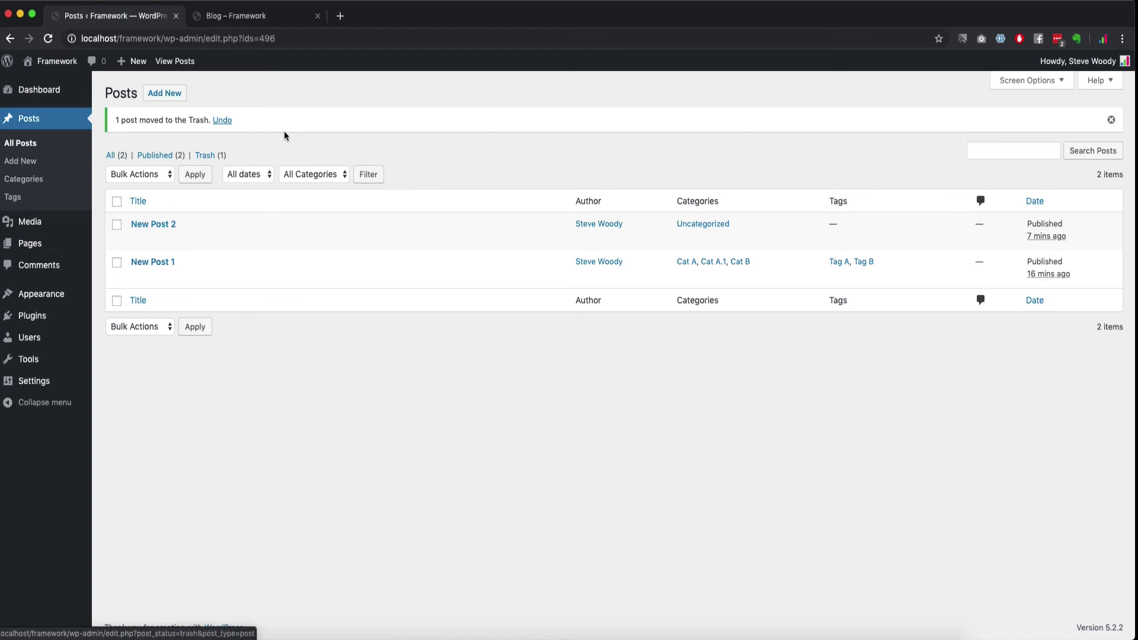
Empty the posts trash to permanently delete New Post 3.
mouse_move(330, 214)
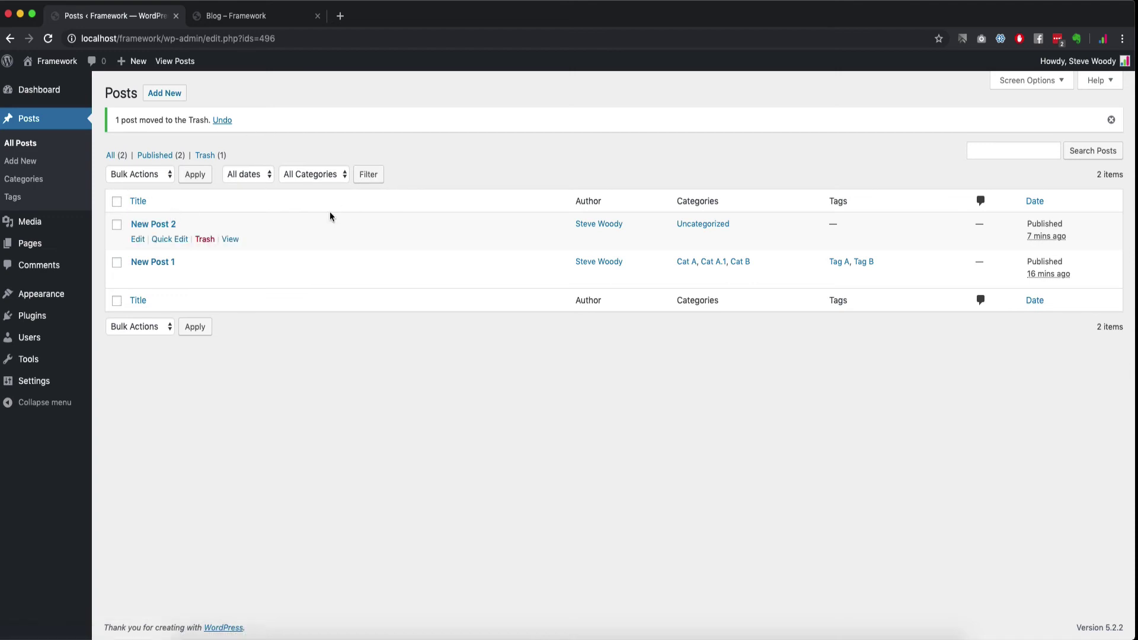
left_click(205, 154)
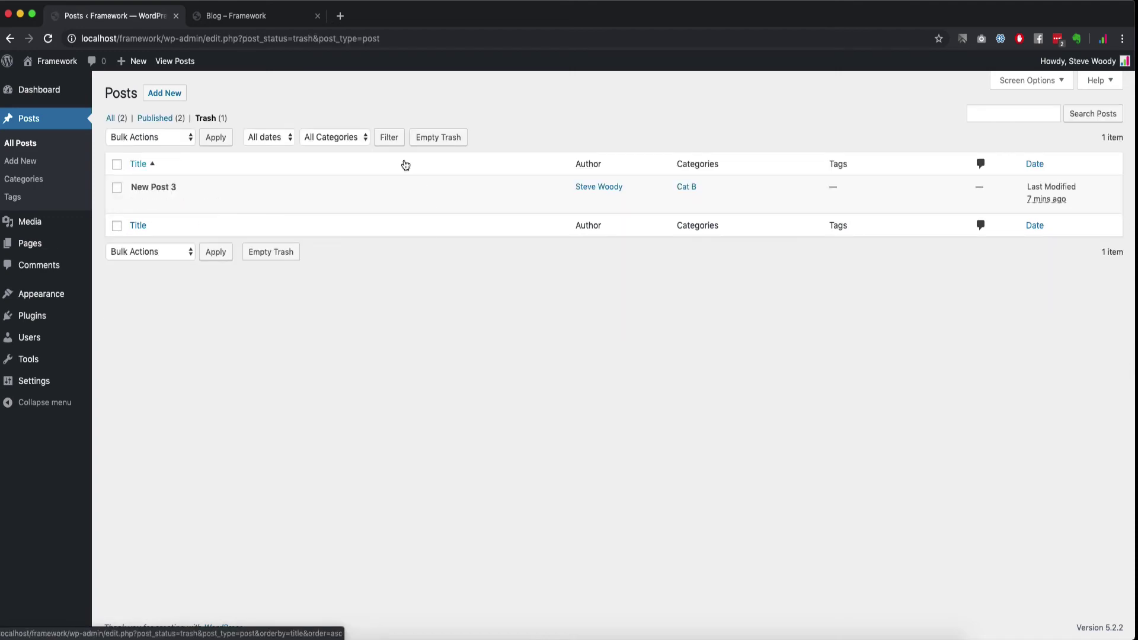
left_click(436, 136)
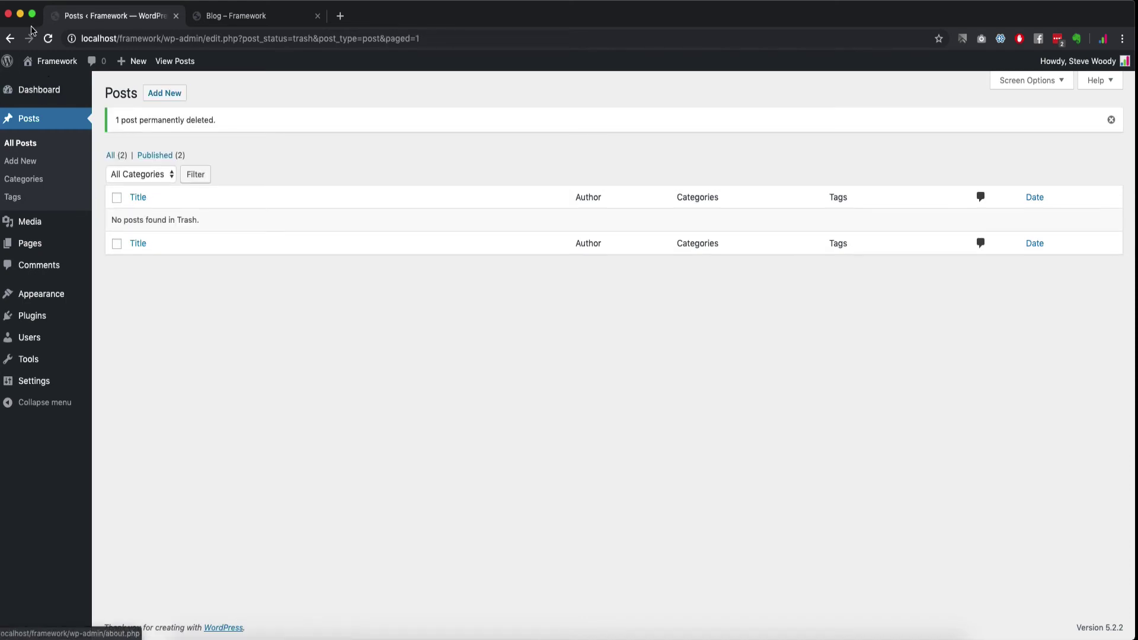
Visit the site's front end and load localhost/framework/blog/ to check which posts the Blog page lists.
left_click(43, 82)
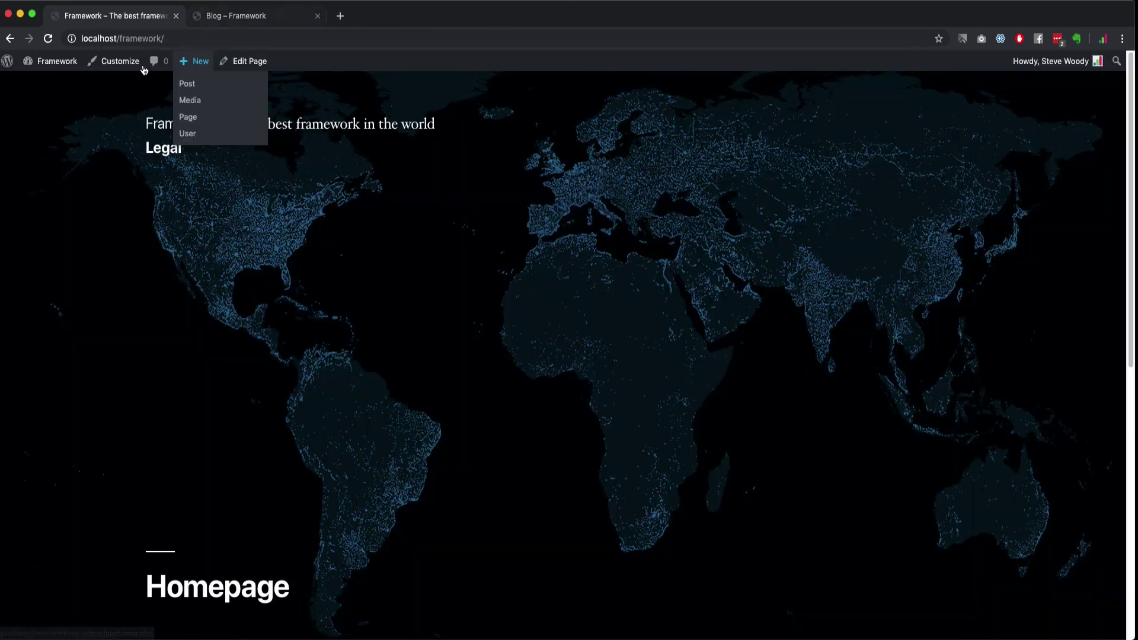
left_click(154, 38)
left_click(172, 38)
type("b")
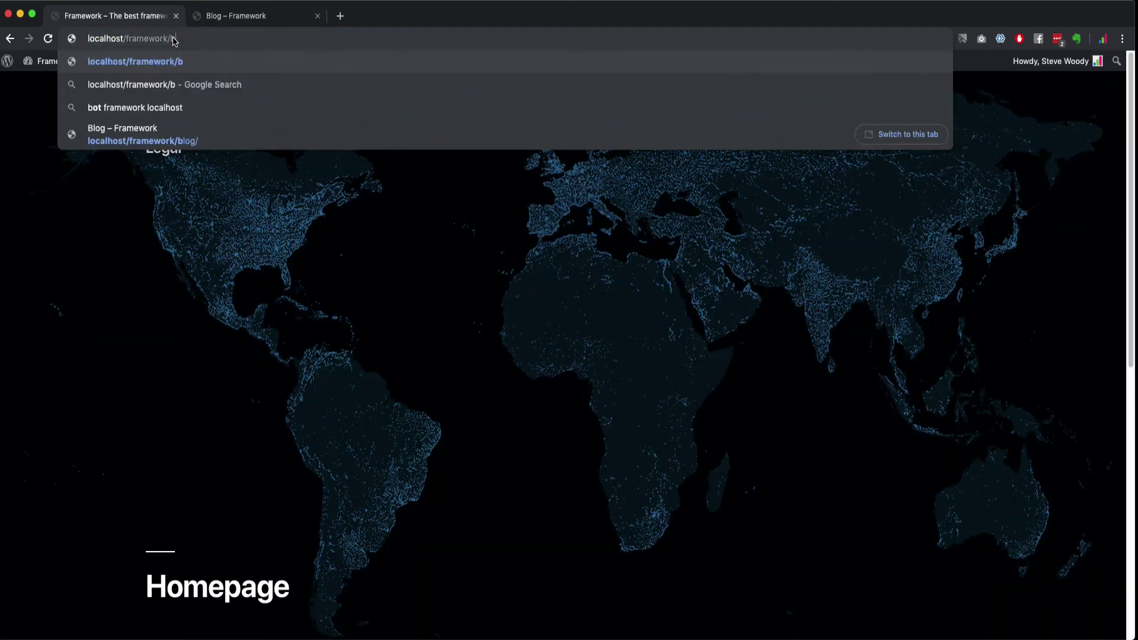
type("l")
key("Return")
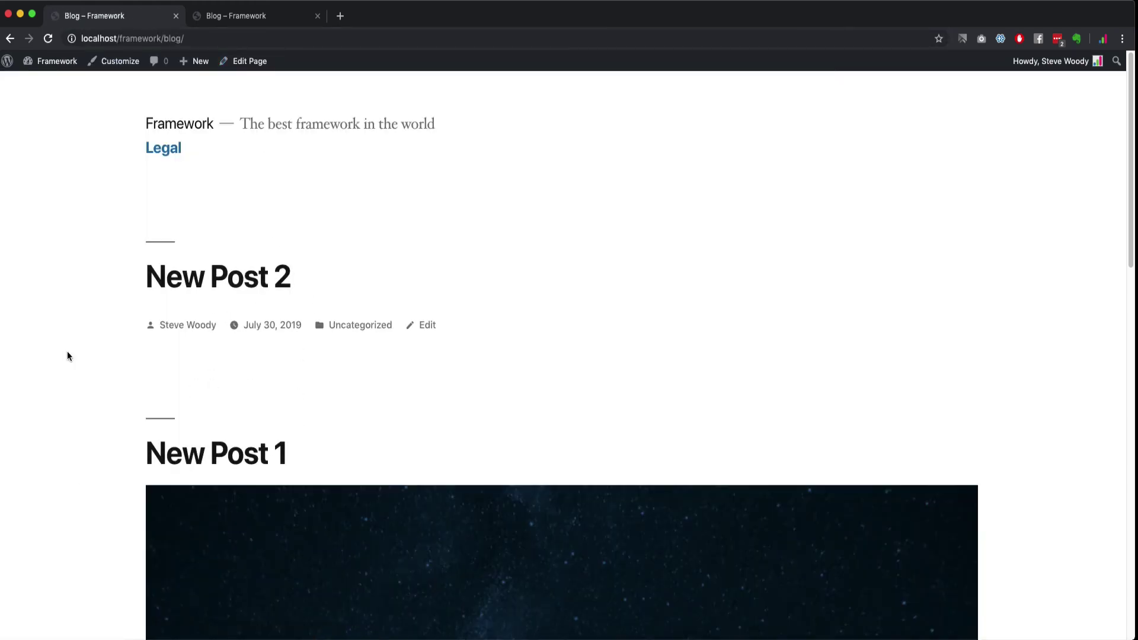
Compare the two Blog tabs, close the outdated one and go to the Media Library in the dashboard.
left_click(243, 16)
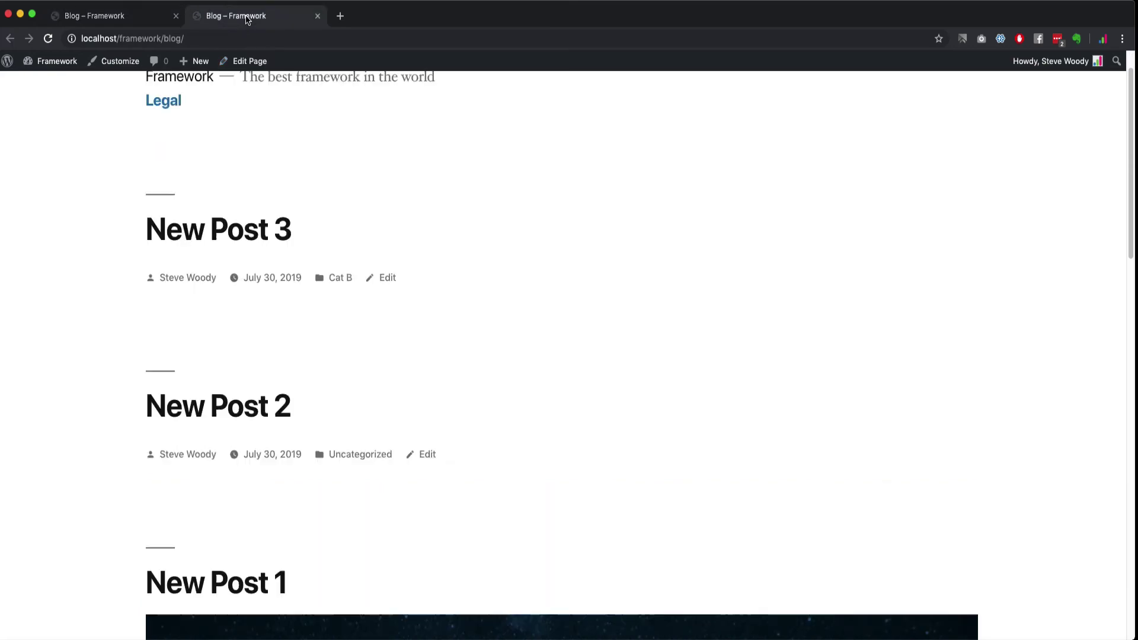
left_click(126, 25)
mouse_move(54, 61)
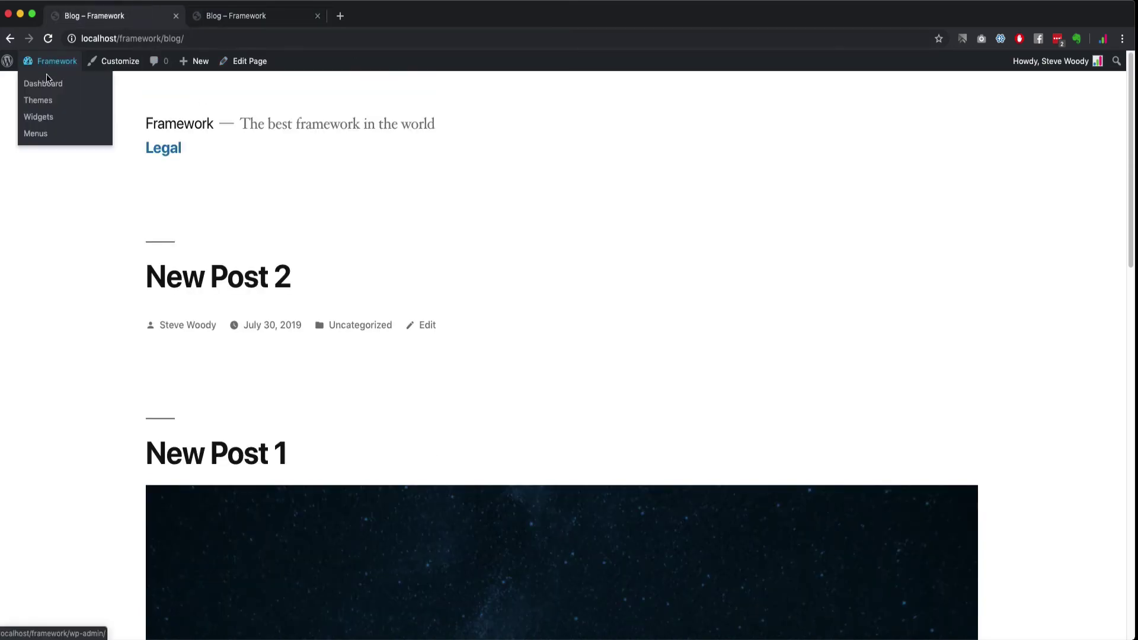
left_click(48, 82)
left_click(317, 16)
mouse_move(59, 165)
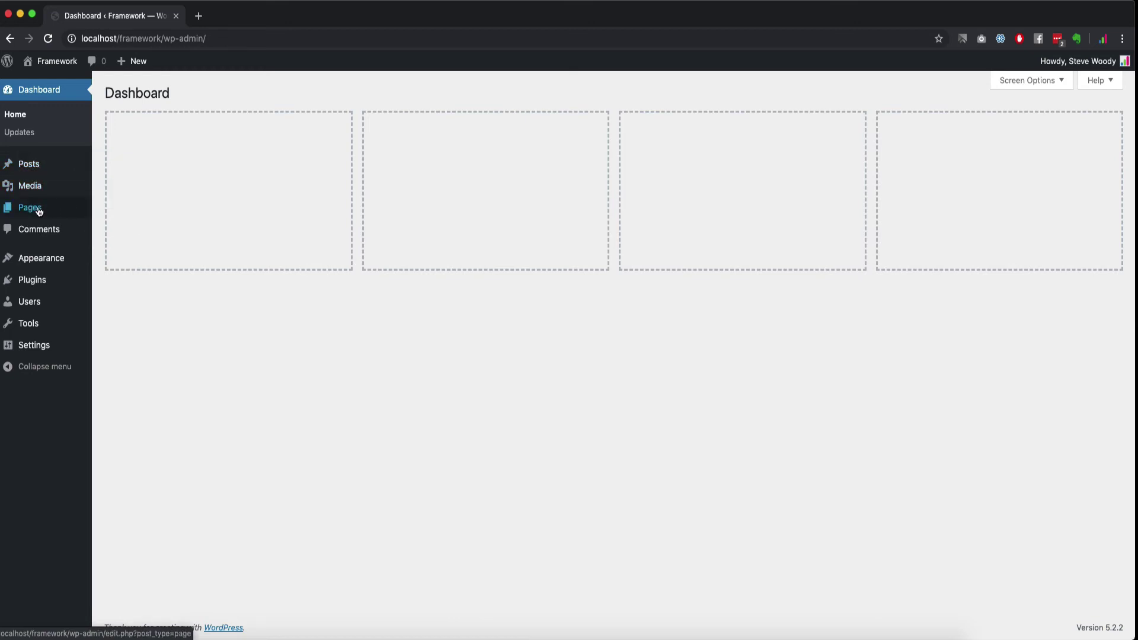
mouse_move(39, 211)
mouse_move(49, 188)
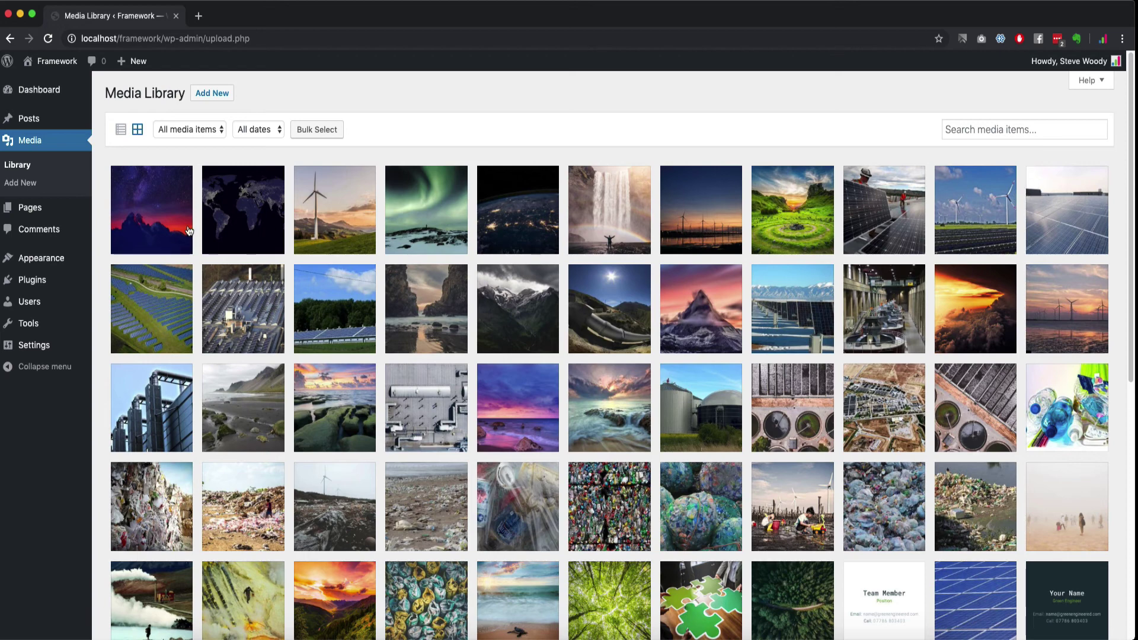
Filter the media library to Audio files and set the filter back to all media items.
left_click(184, 131)
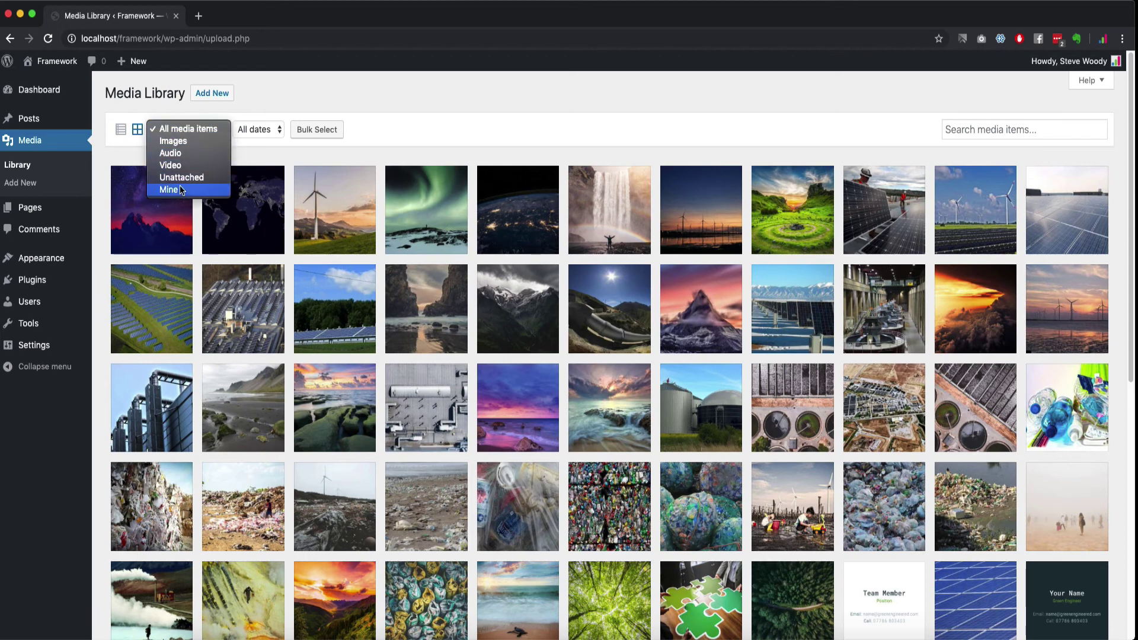
left_click(189, 156)
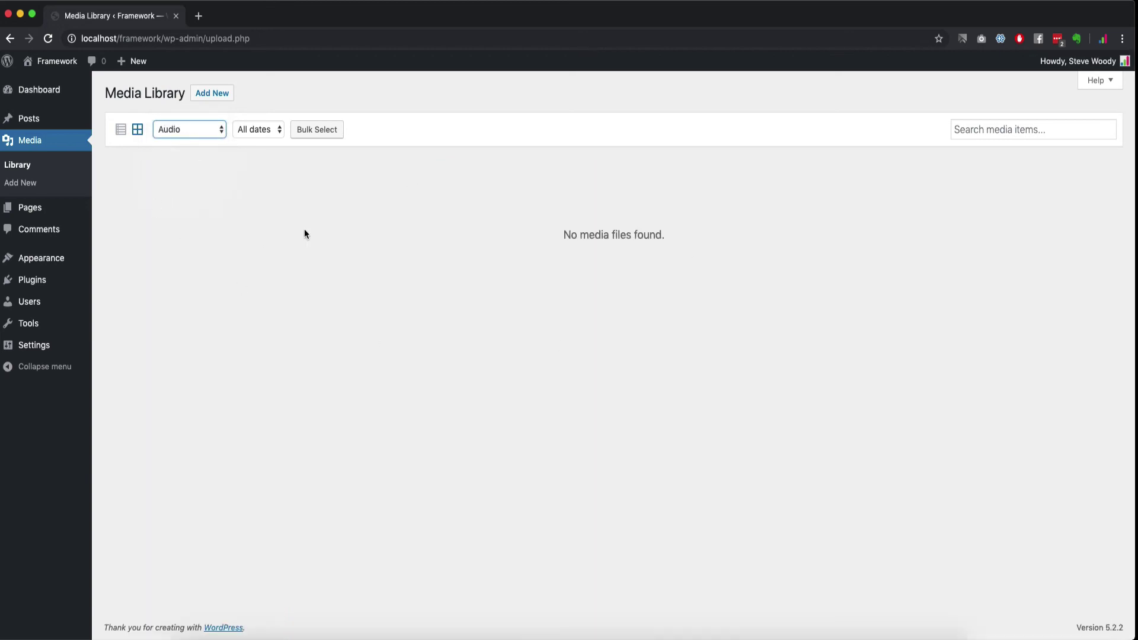
left_click(177, 129)
left_click(187, 108)
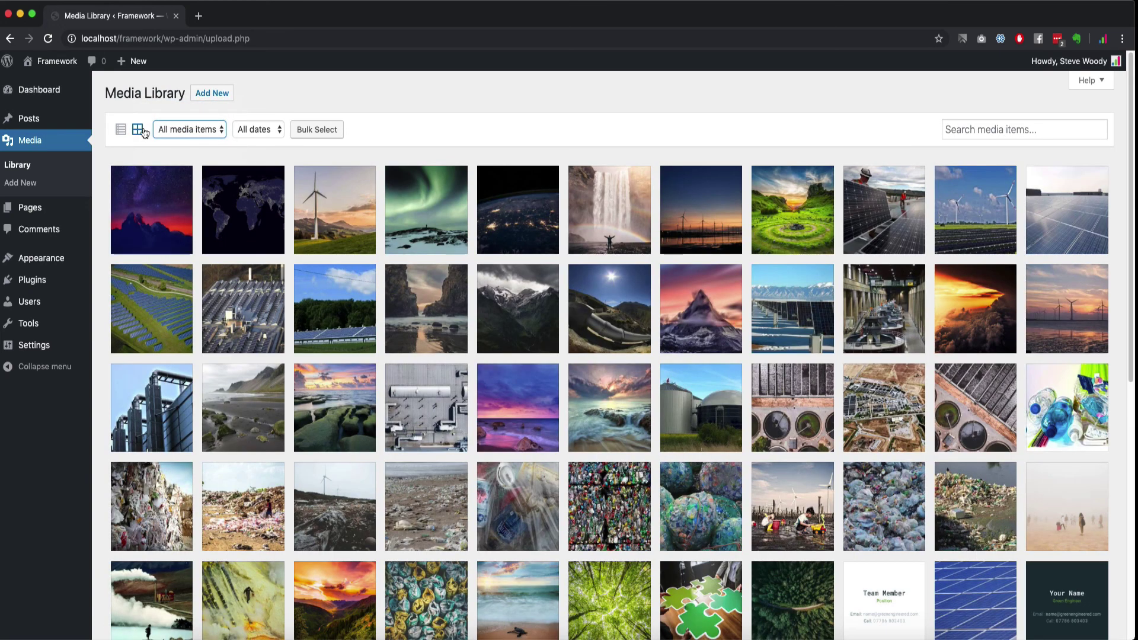
View the media library as a list and as a grid again, and check its date filter and search field.
left_click(120, 129)
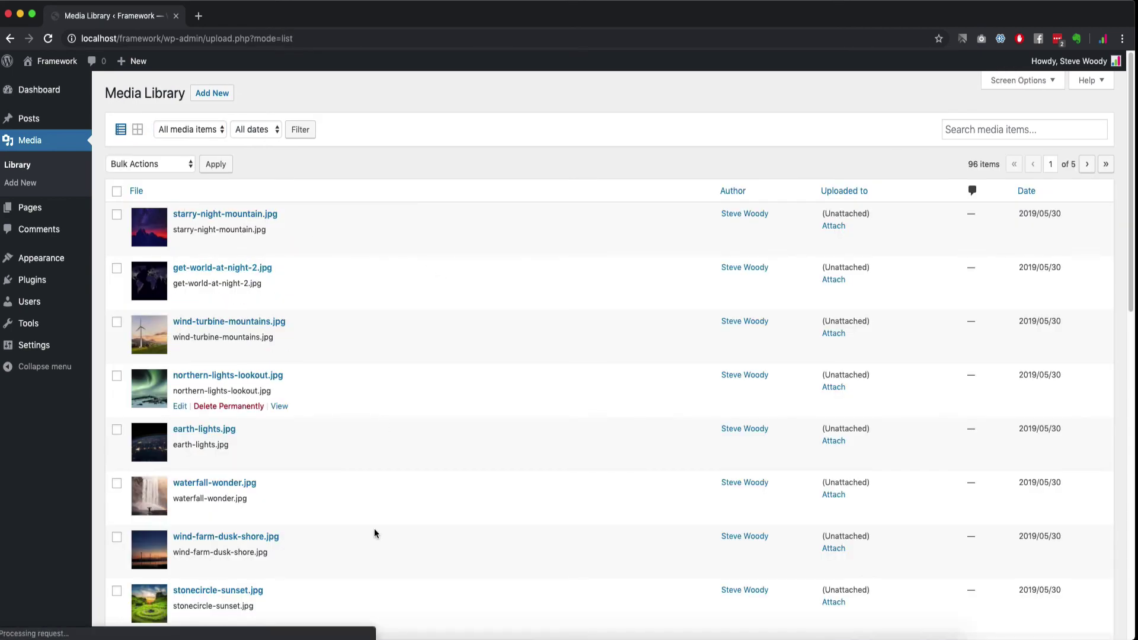
left_click(143, 133)
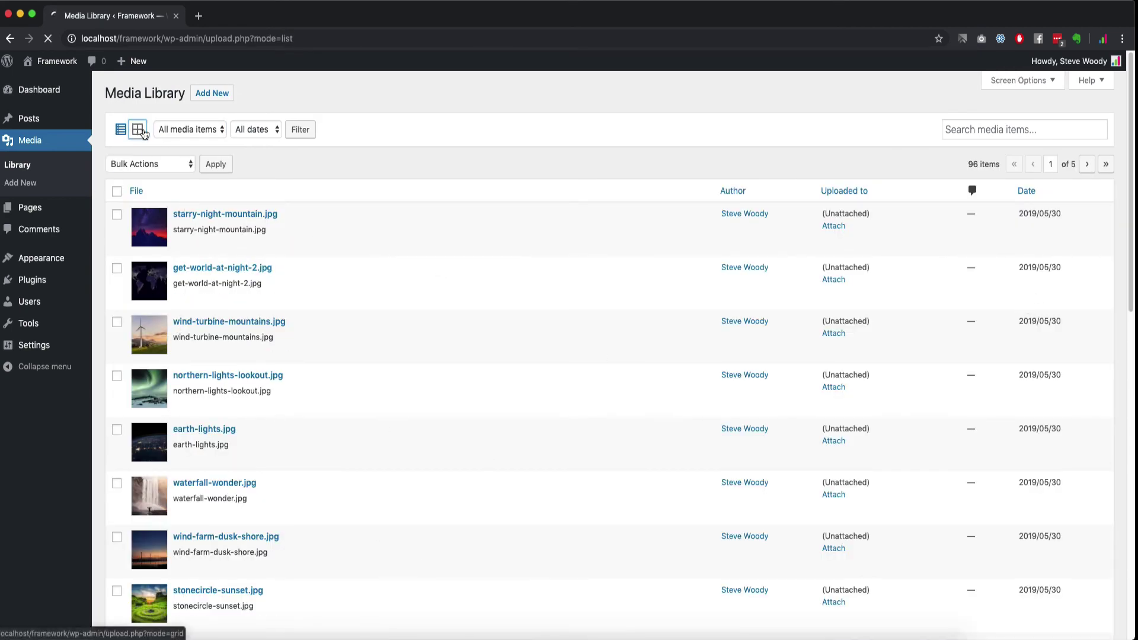
left_click(246, 133)
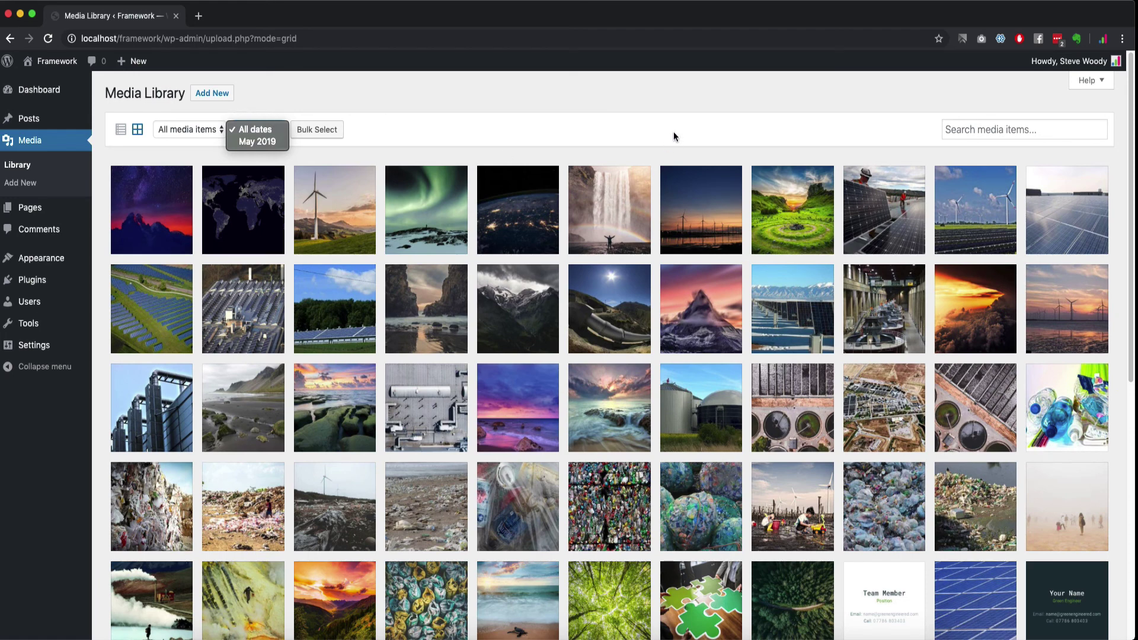
left_click(809, 132)
left_click(992, 128)
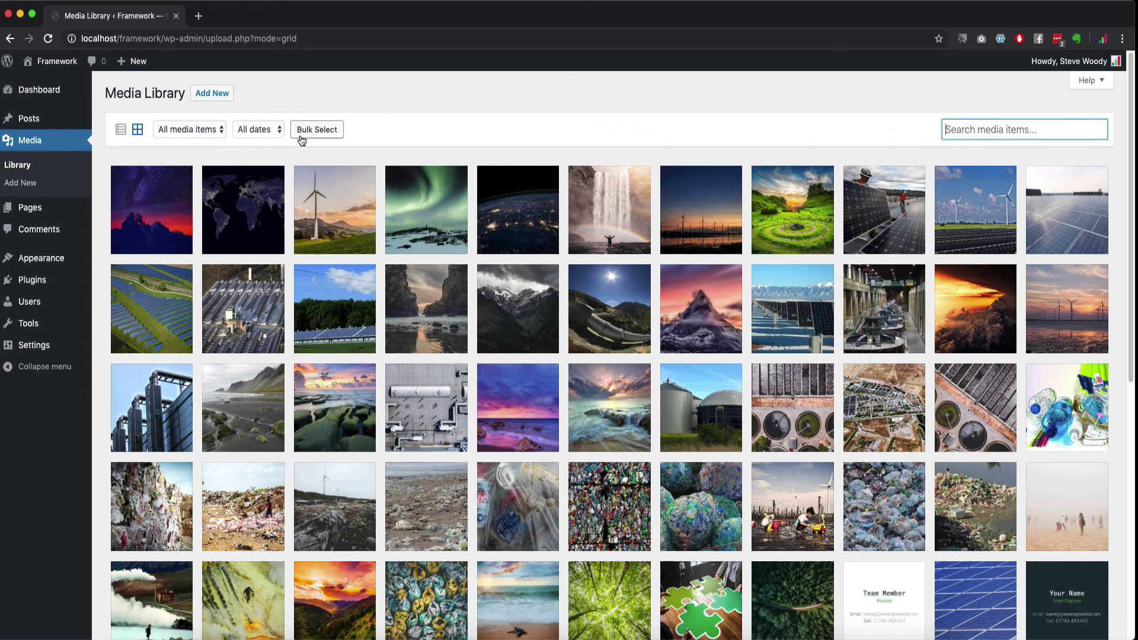
Set the alternative text of starry-night-mountain.jpg to "A picture of a mountain and stars" in its attachment details.
left_click(164, 217)
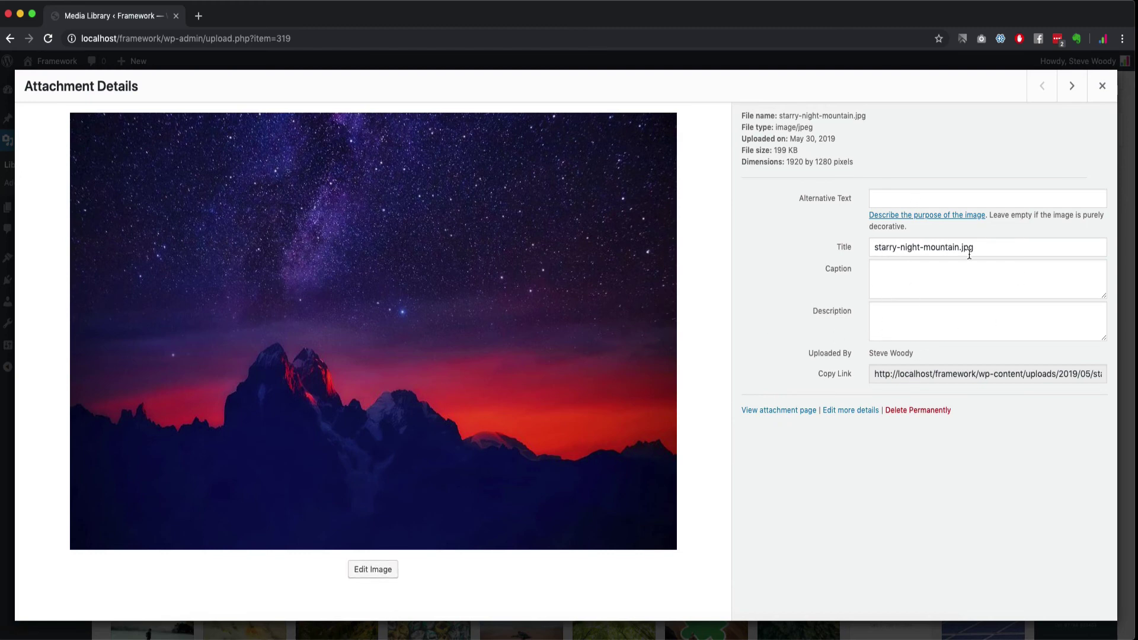
left_click_drag(975, 248, 834, 249)
left_click(921, 199)
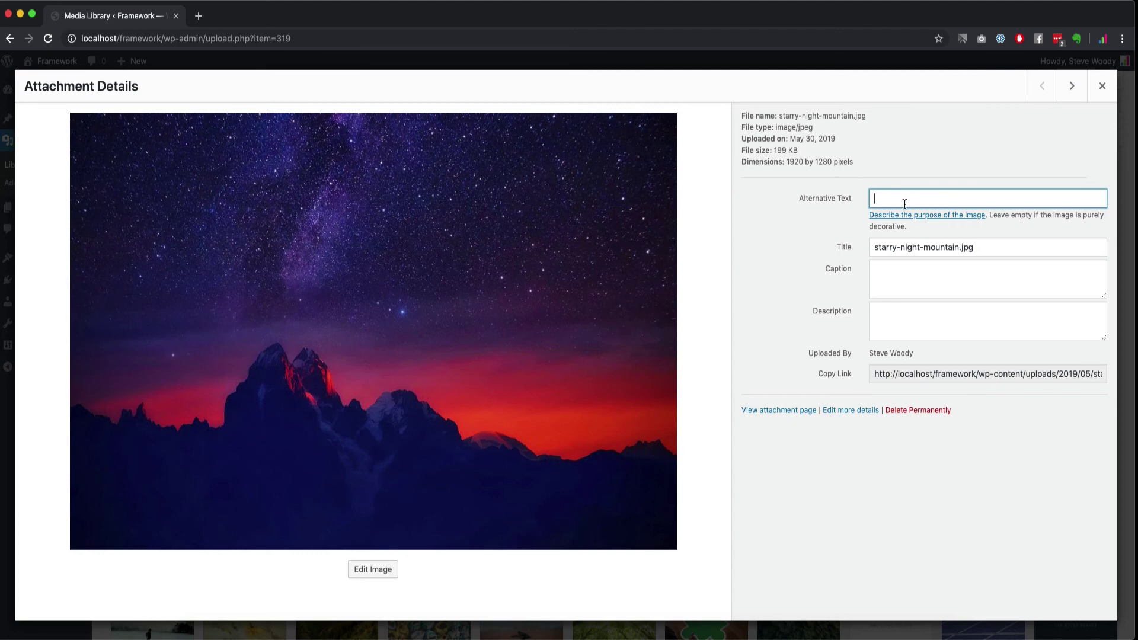
left_click(982, 247)
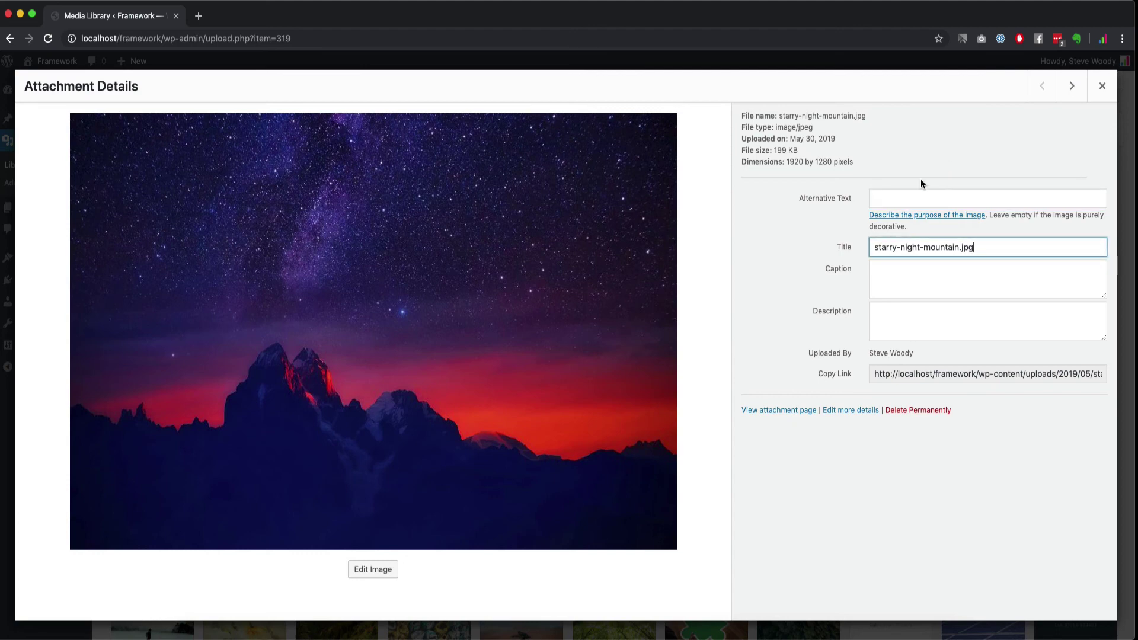
left_click(915, 195)
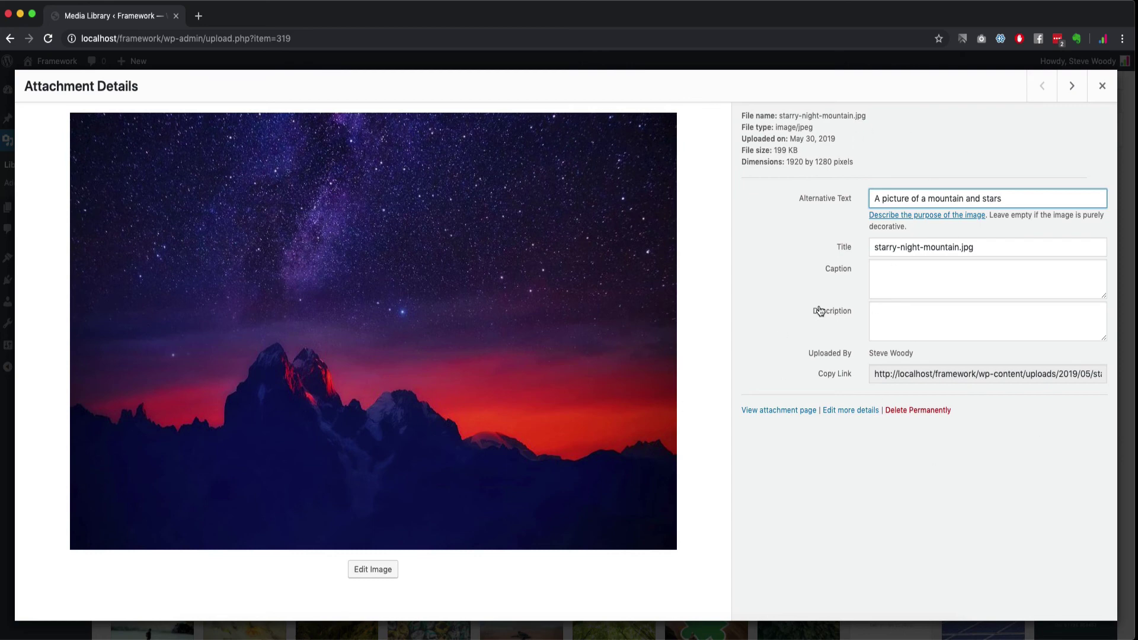
Browse forward to the attachment details of wind-turbine-mountains.jpg and return to the media library.
left_click(1072, 90)
left_click(1074, 93)
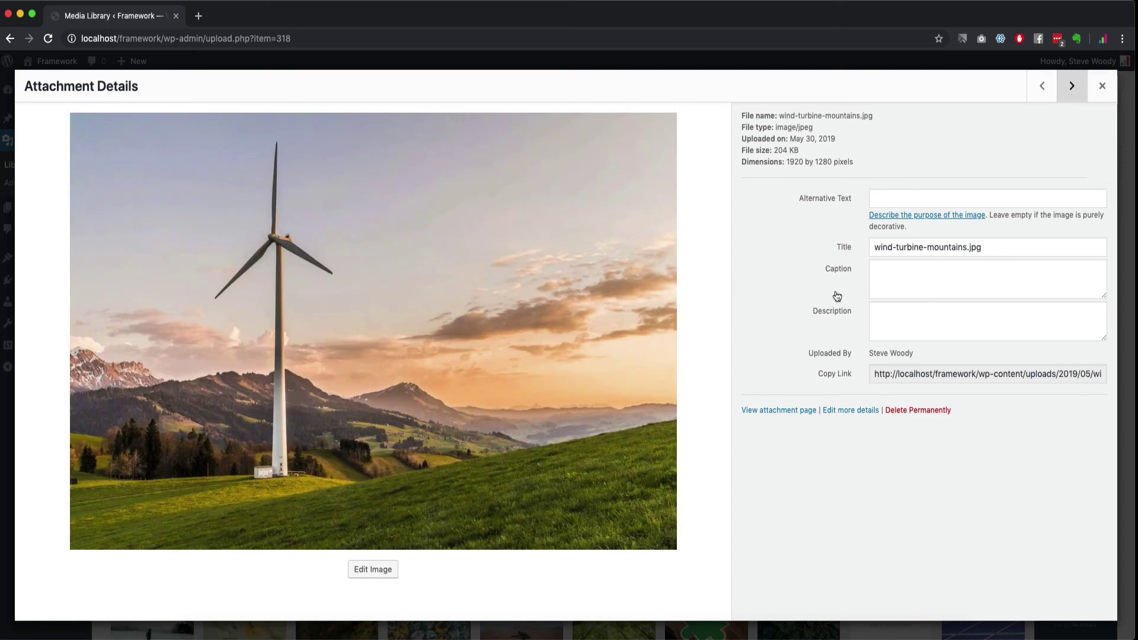
left_click(1102, 86)
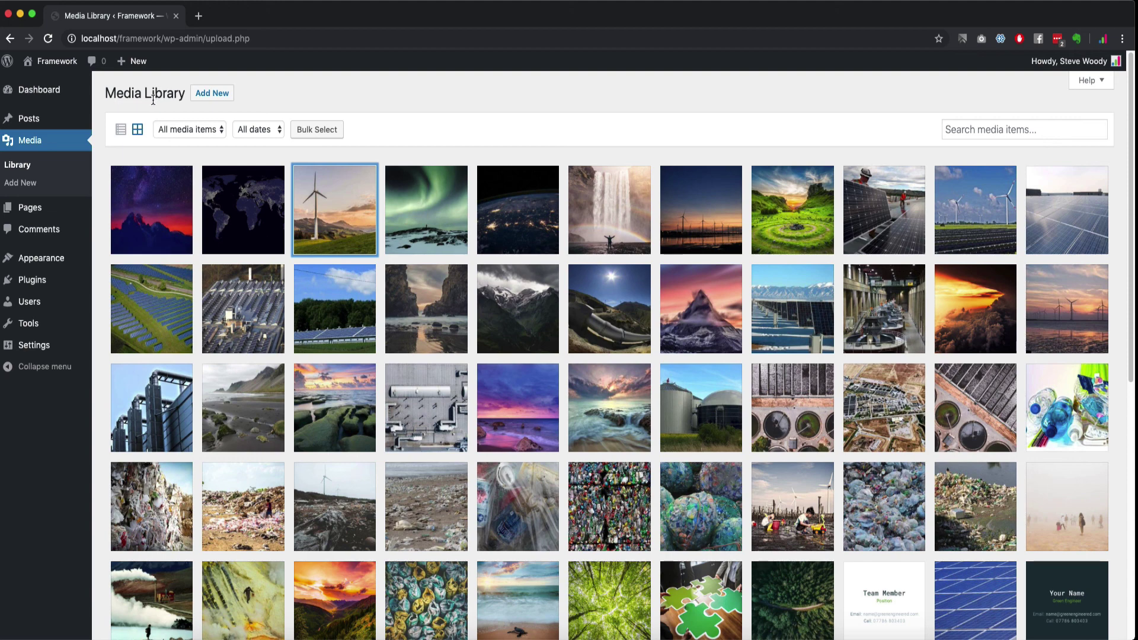
mouse_move(33, 285)
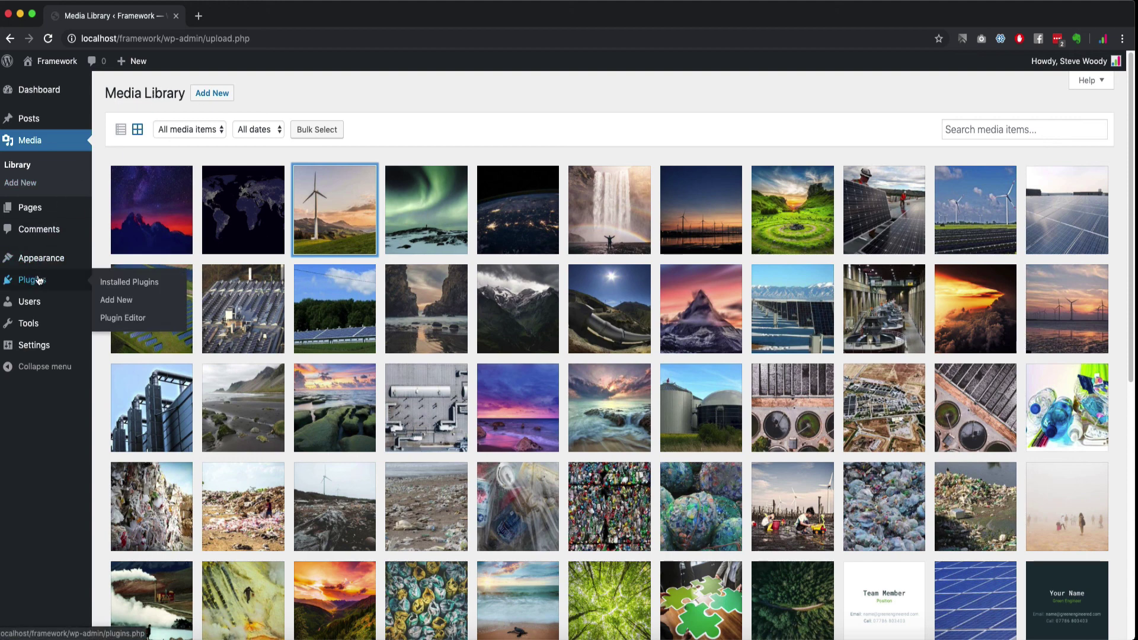